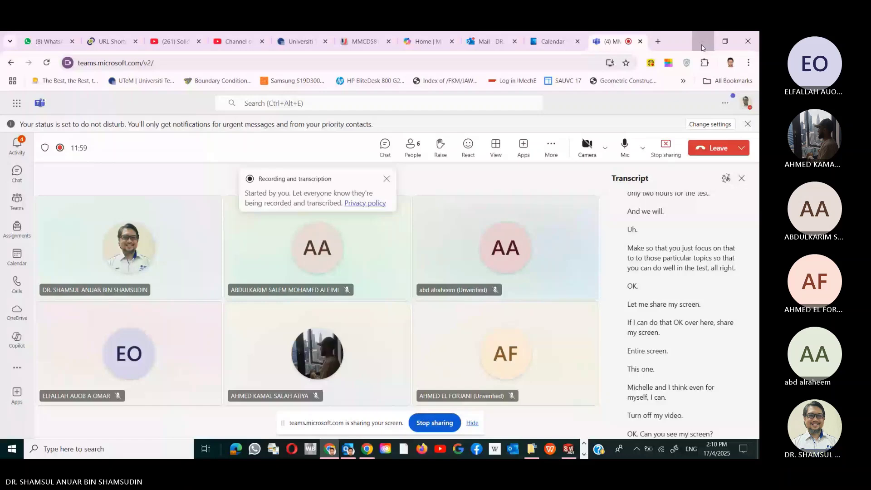
- Minimize the Teams call and meeting event windows and bring the SOLIDWORKS wing model forward
left_click(703, 45)
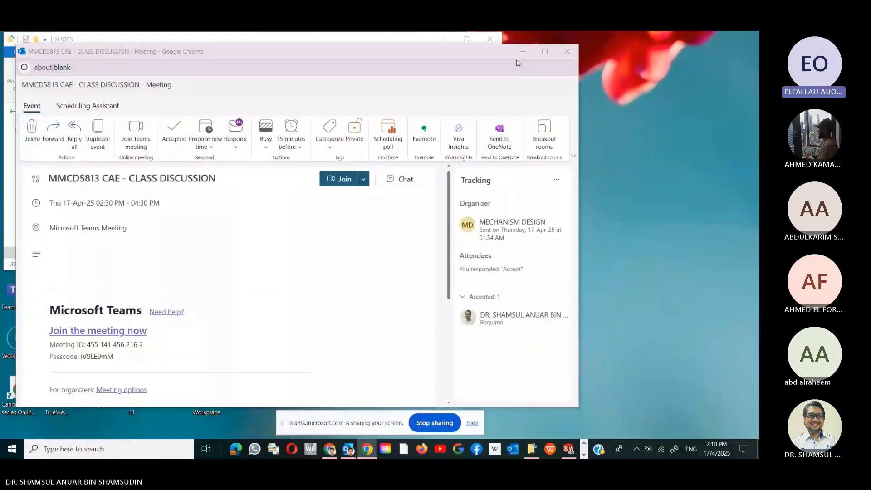
left_click(523, 52)
left_click(444, 39)
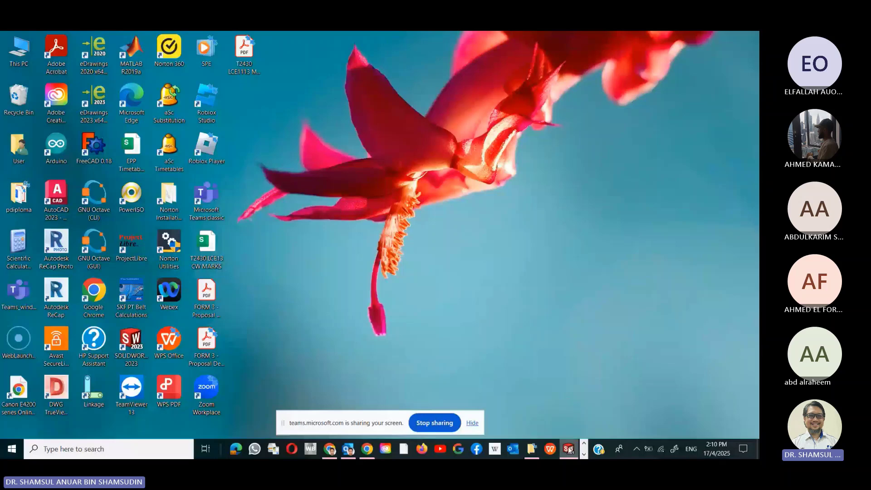
mouse_move(569, 449)
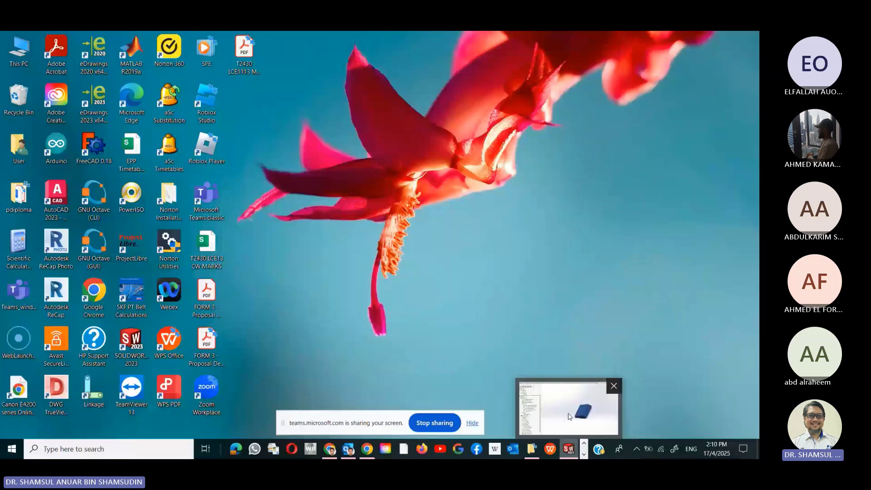
left_click(570, 417)
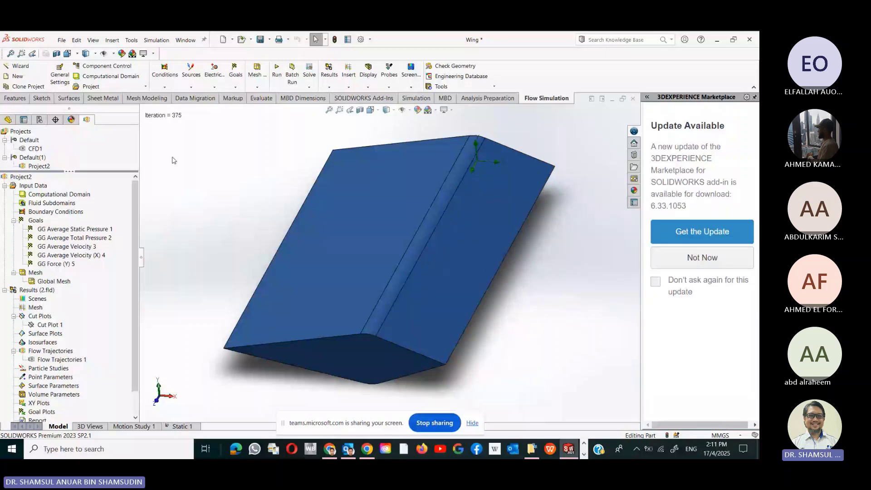
- Change the wing's appearance from blue anodized aluminum to pale yellow
left_click(418, 111)
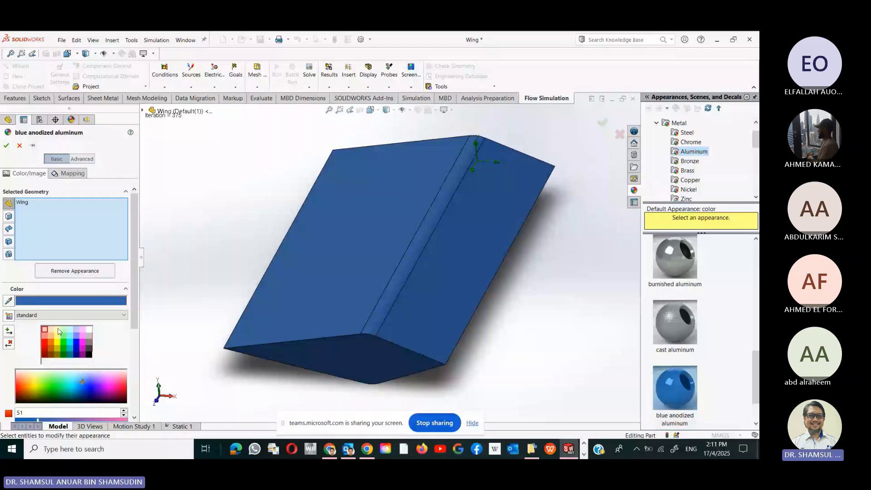
left_click(58, 331)
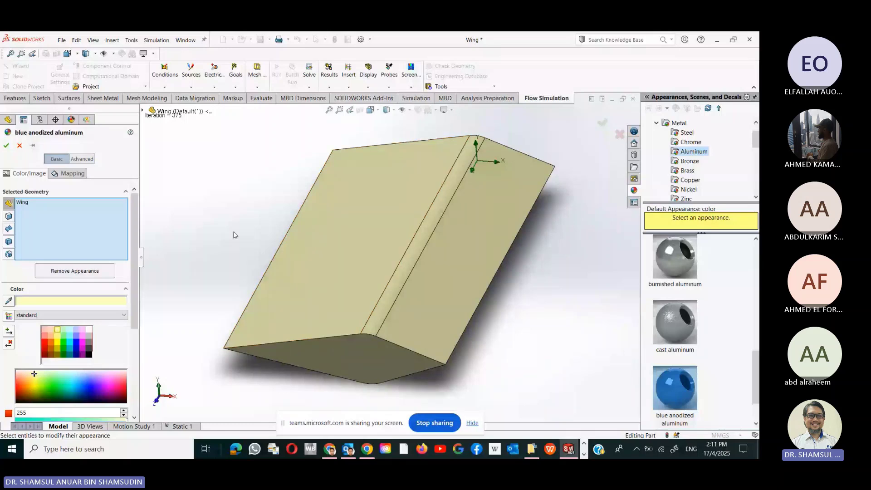
left_click(6, 145)
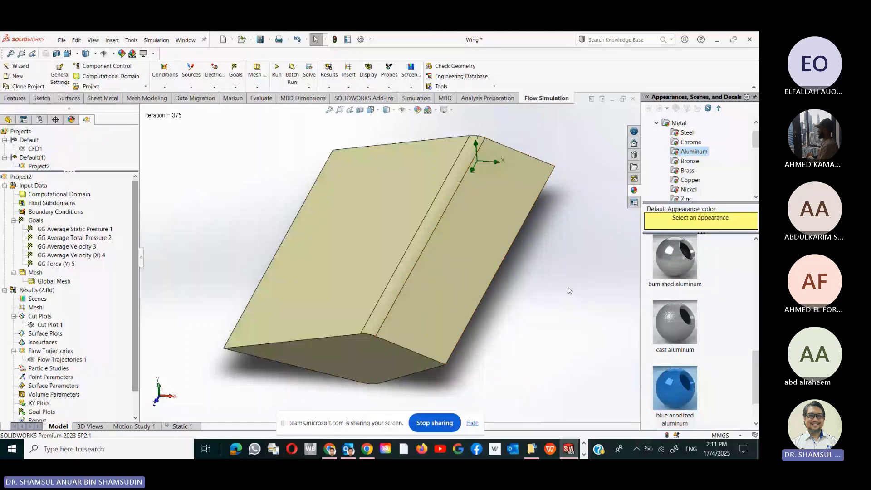
left_click_drag(354, 423, 431, 449)
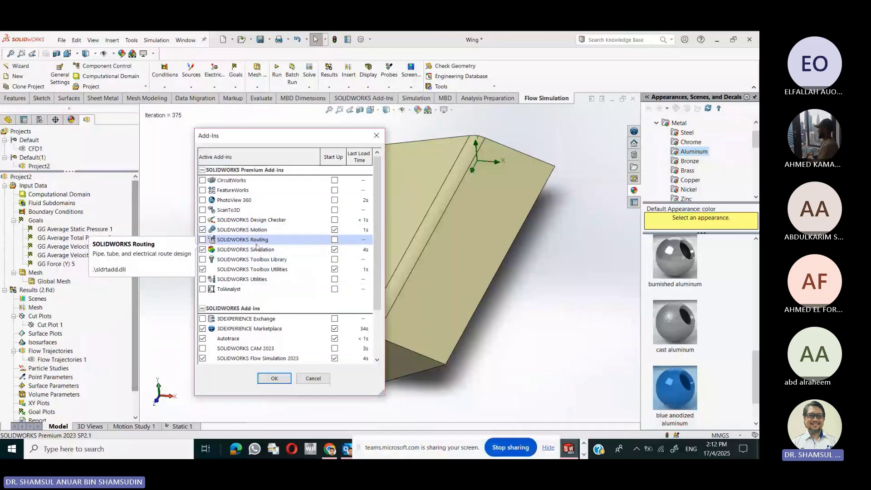
scroll(262, 335, "down", 2)
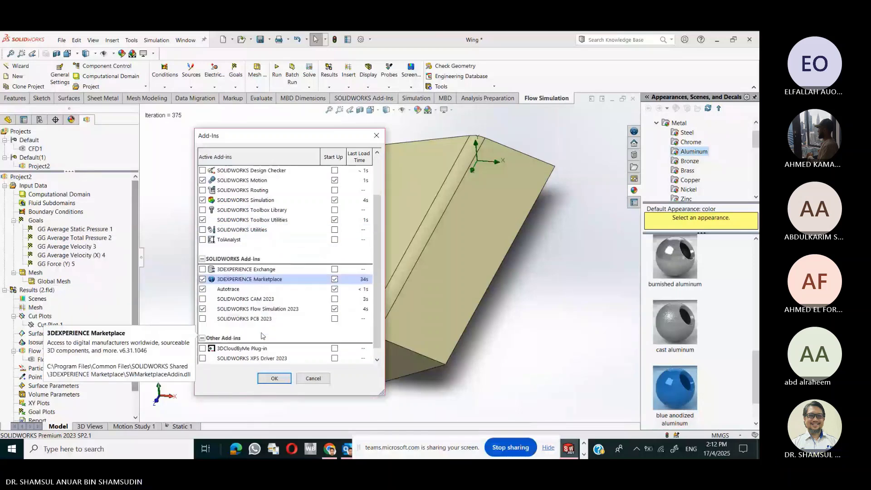
scroll(262, 335, "down", 1)
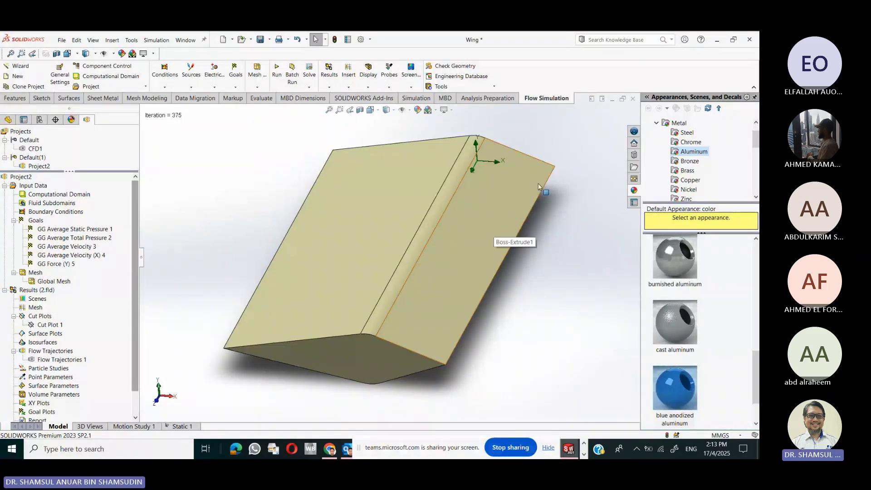
- Show the Static 1 Stress1 von Mises plot on the wing (1.676e+04 to 8.161e+04 N/m^2)
left_click(416, 99)
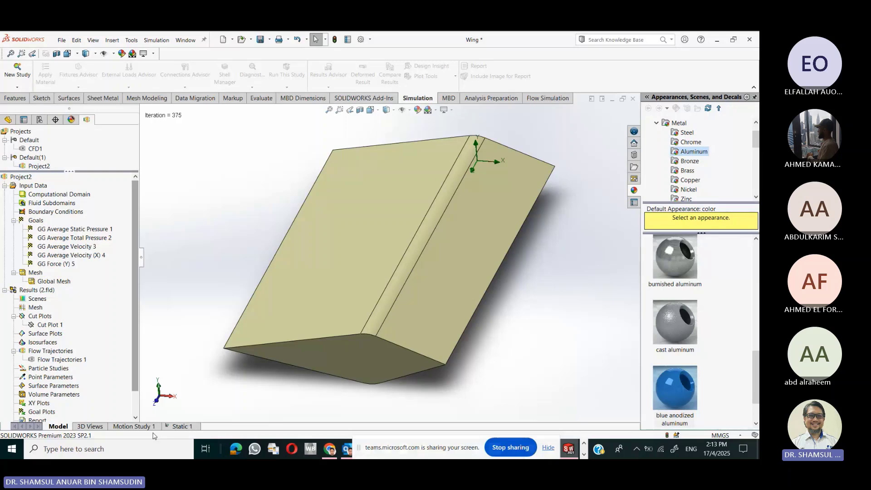
left_click(182, 427)
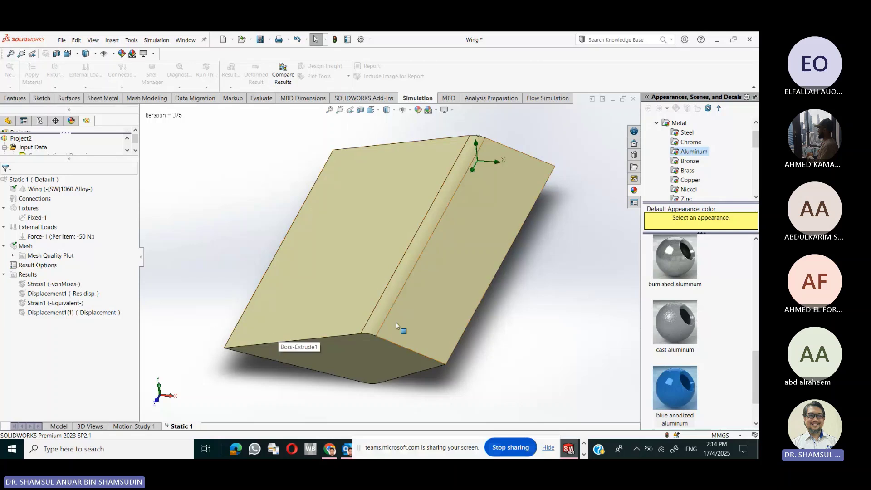
left_click(58, 285)
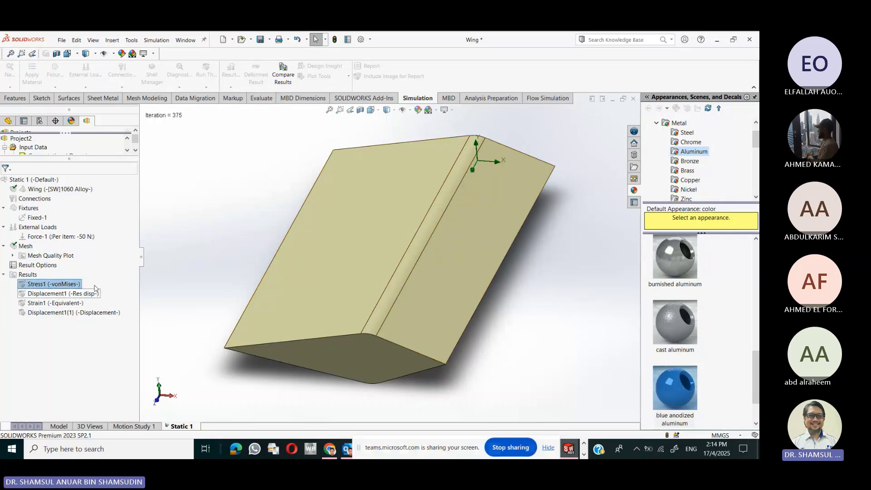
left_click(60, 284)
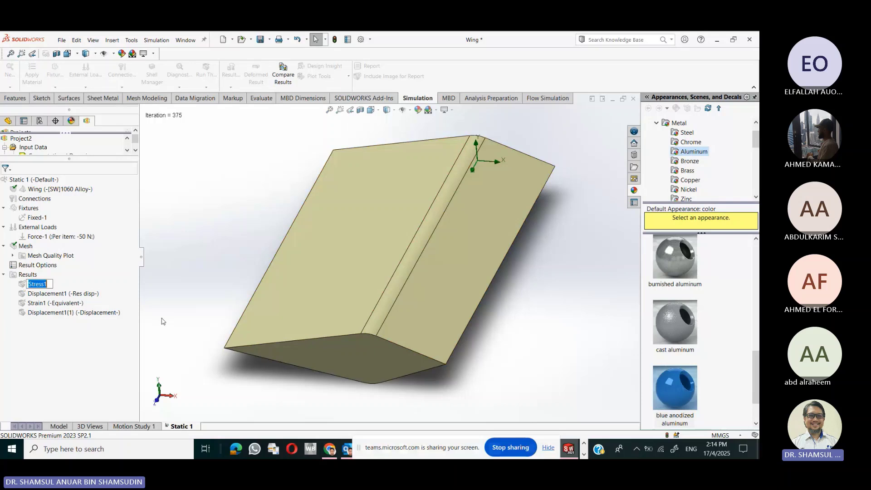
left_click(85, 285)
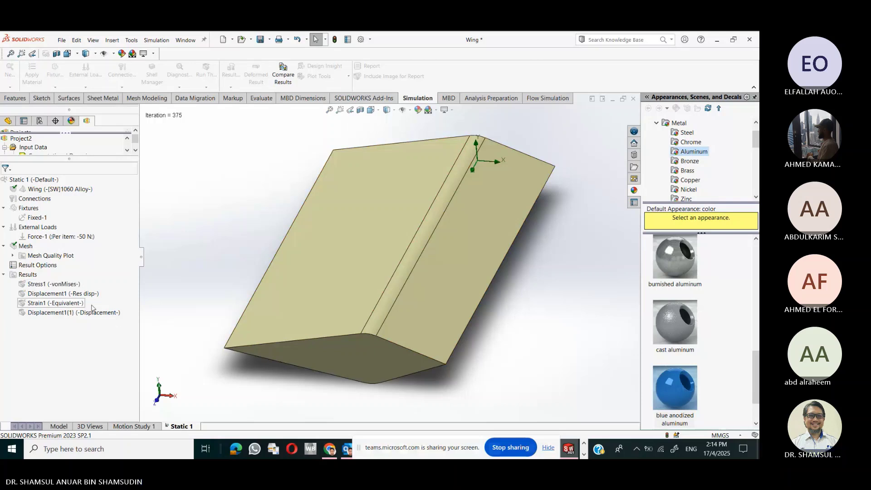
right_click(37, 285)
left_click(51, 289)
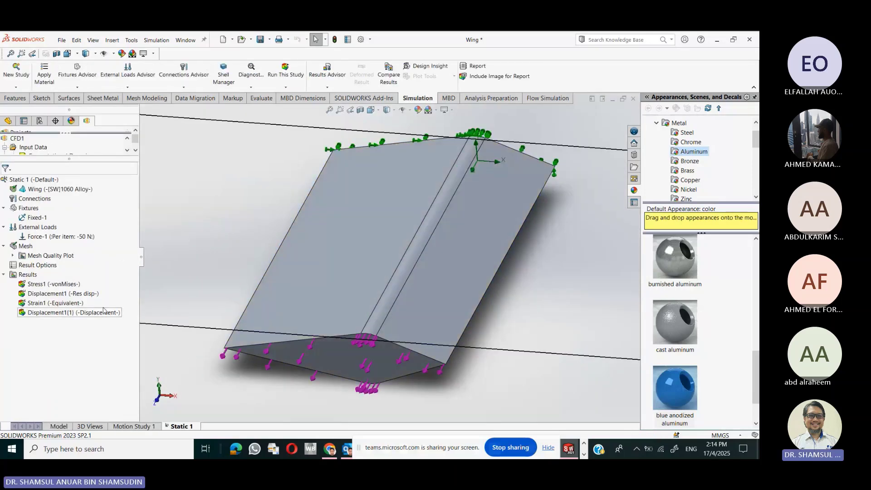
left_click(72, 289)
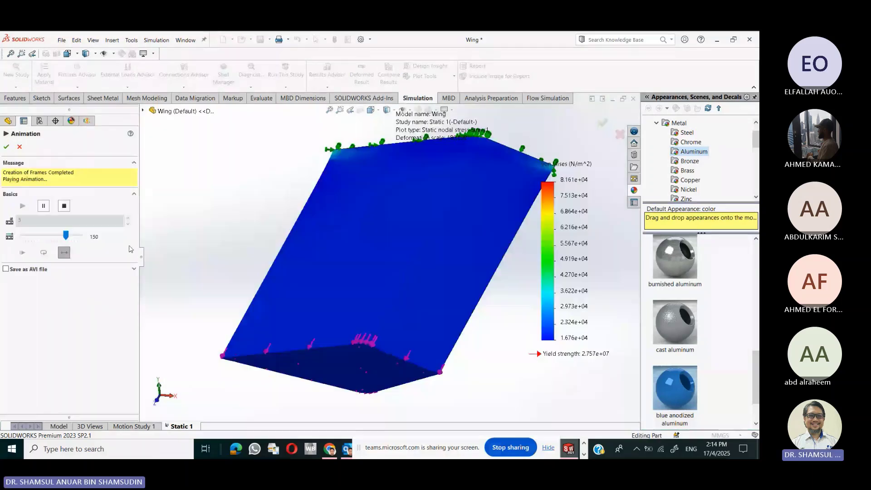
- Stop the stress plot animation and return to the Flow Simulation tools
left_click(66, 207)
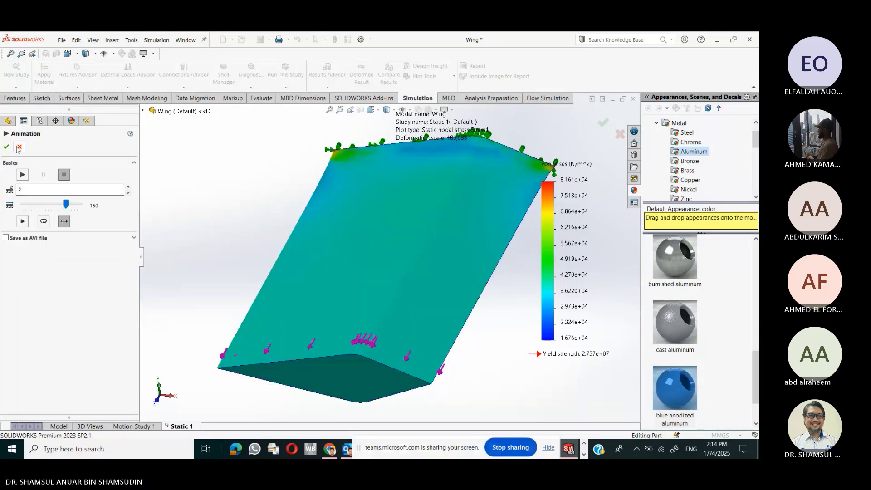
left_click(19, 147)
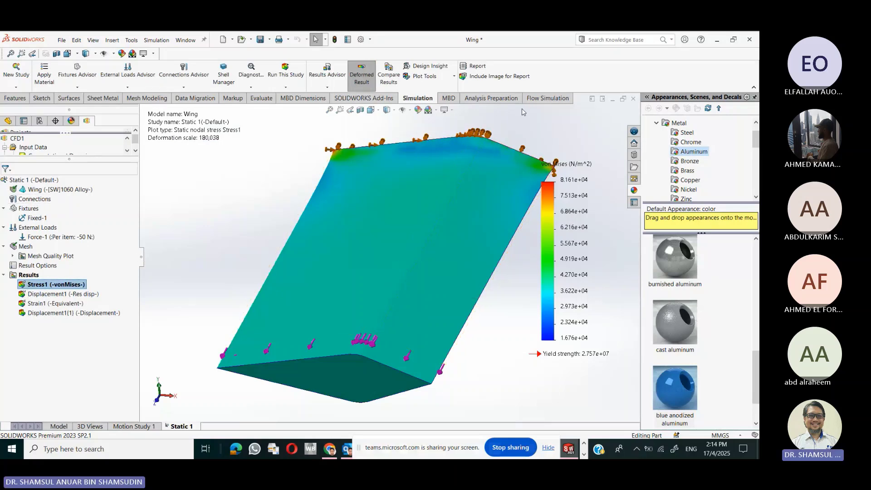
left_click(546, 98)
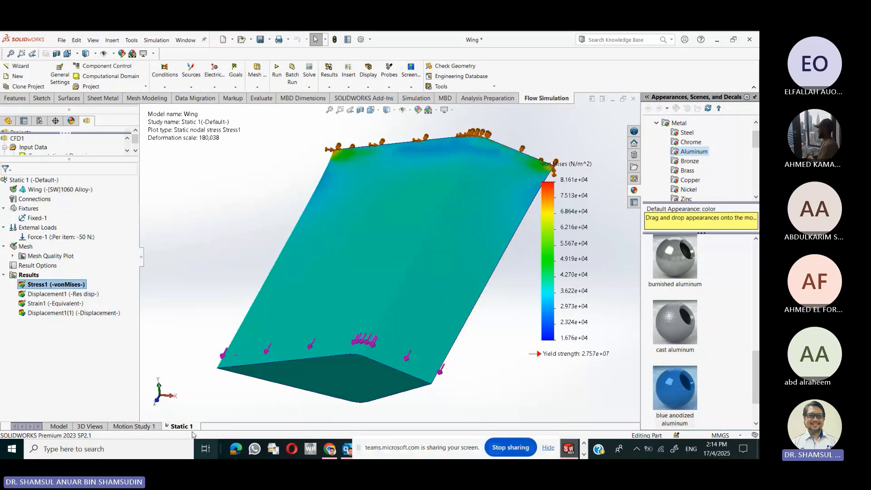
- Start a new Flow Simulation project on the wing part named Project3
left_click(58, 426)
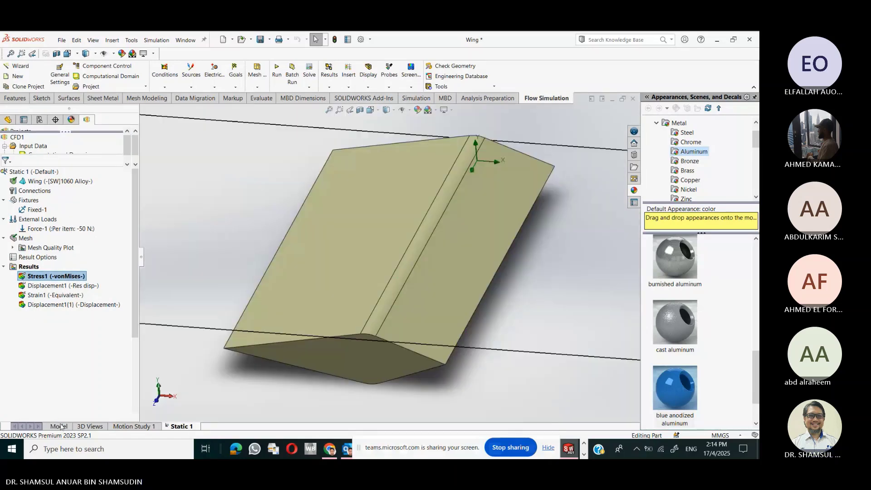
scroll(435, 324, "up", 2)
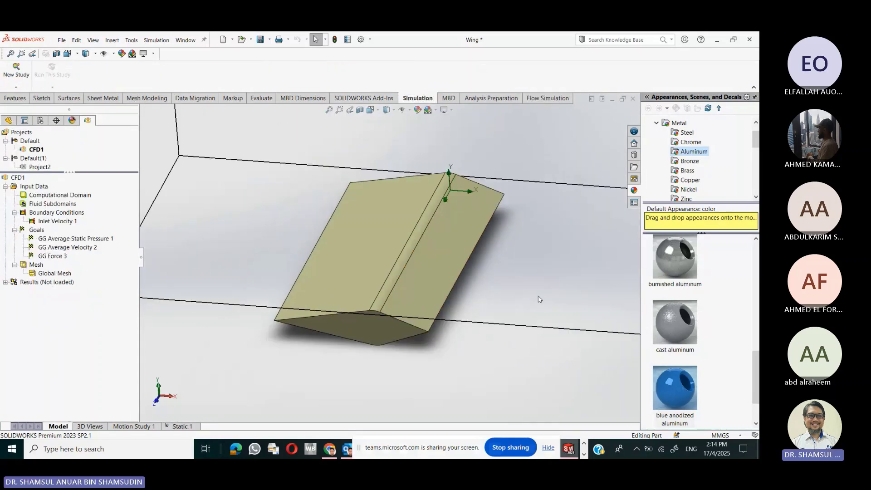
scroll(418, 326, "up", 3)
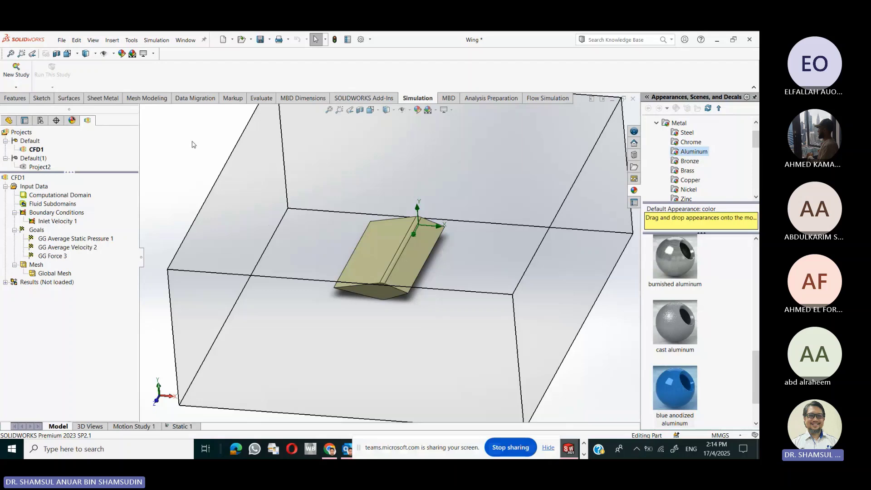
left_click(547, 98)
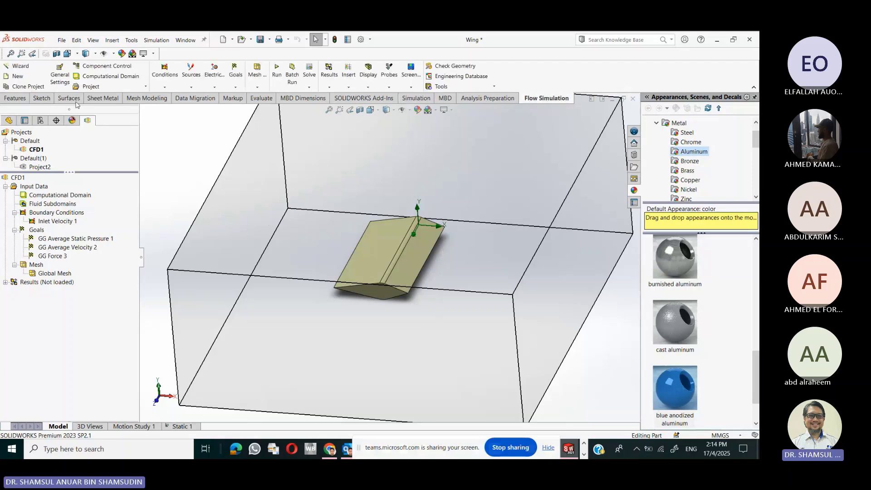
left_click(21, 67)
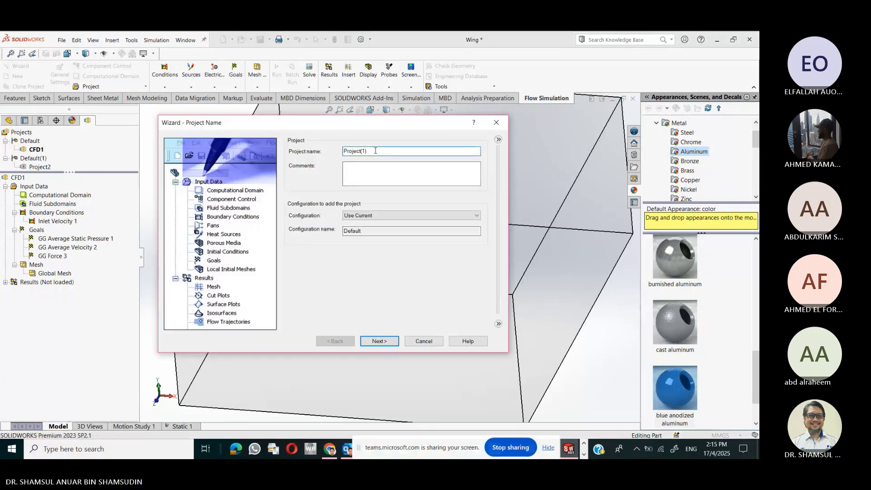
key("BackSpace")
key("BackSpace")
key("BackSpace")
type("3")
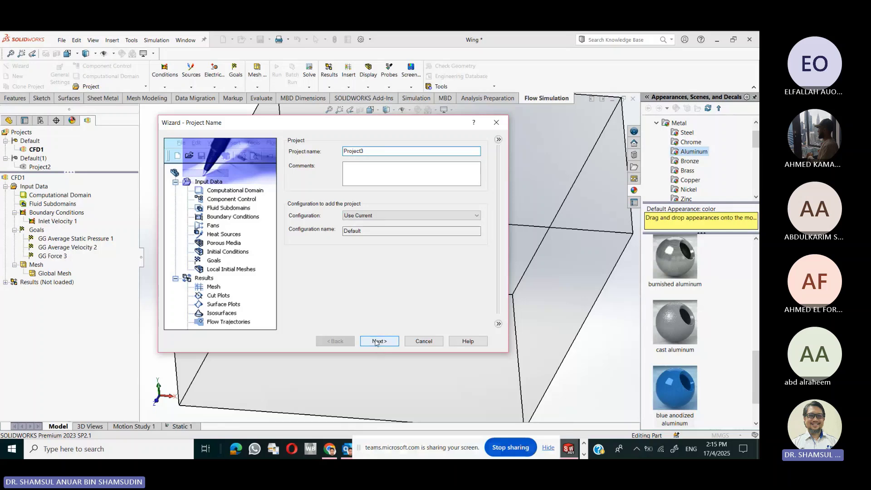
left_click(377, 342)
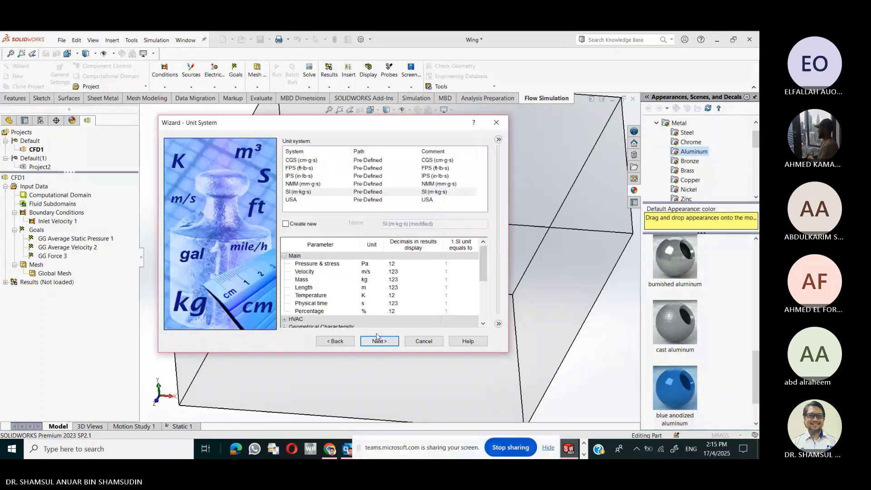
- Choose the SI (m-kg-s) unit system for Project3
left_click(316, 192)
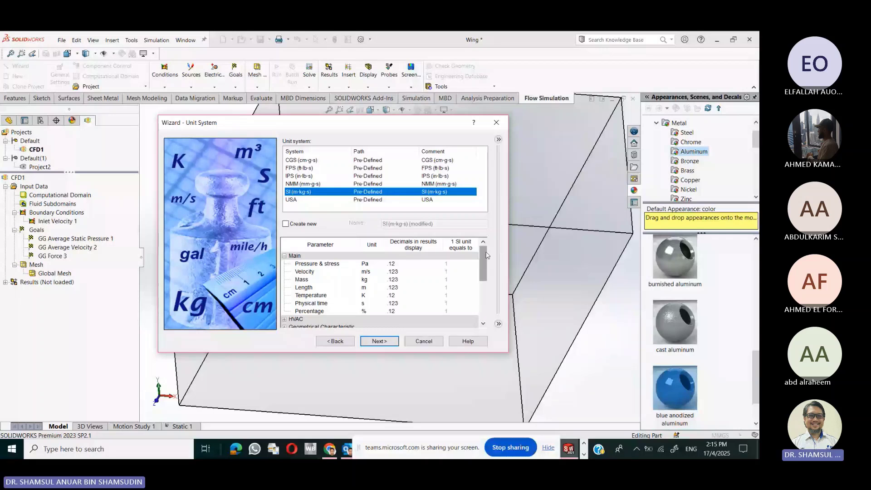
left_click_drag(486, 255, 478, 303)
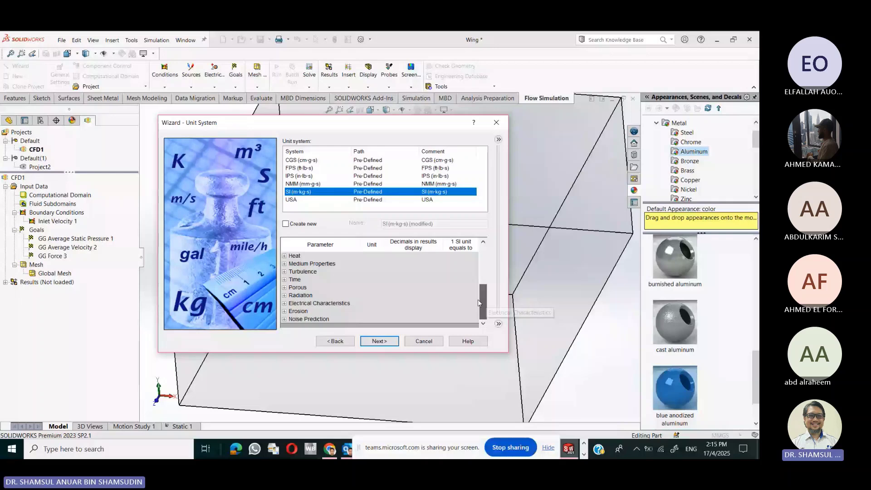
key("Return")
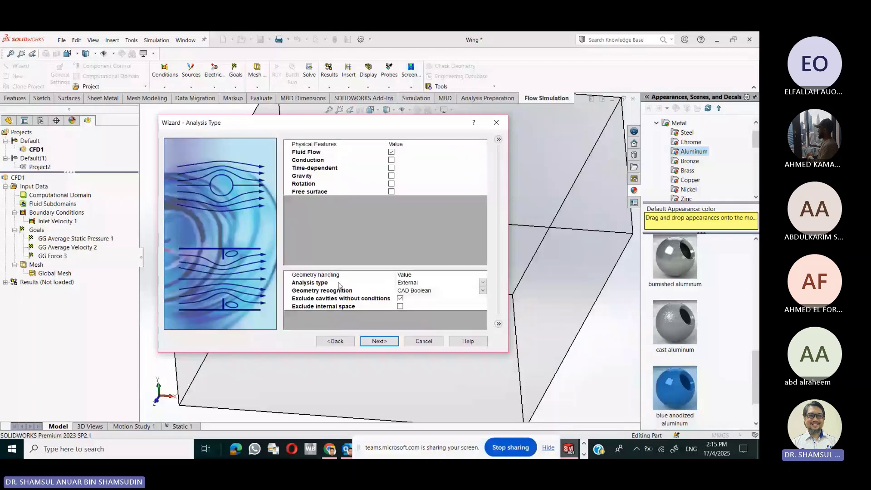
left_click_drag(413, 125, 265, 300)
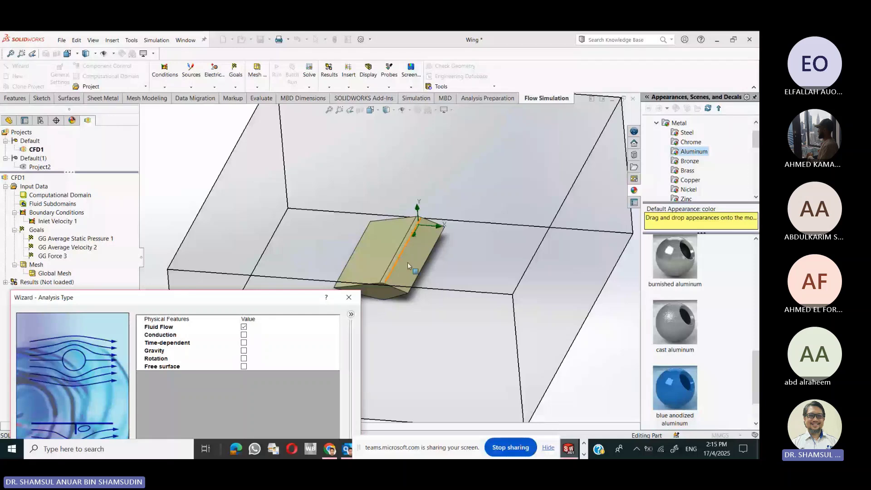
left_click_drag(308, 297, 381, 176)
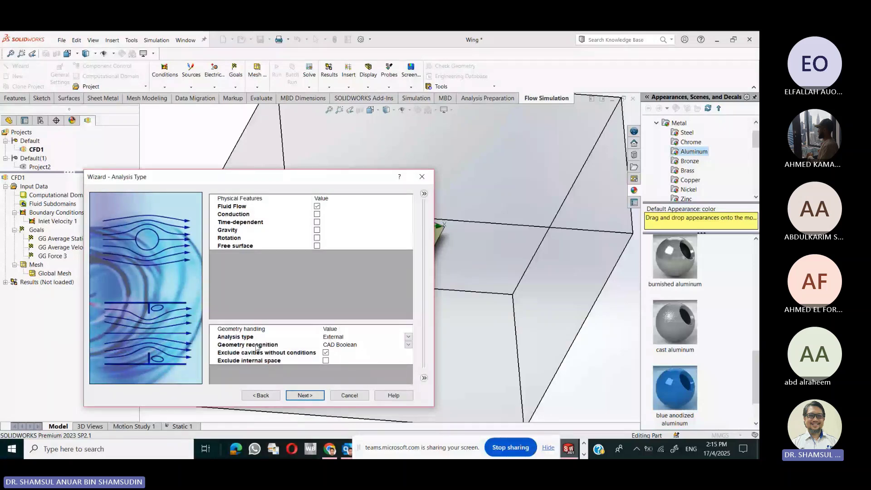
- Keep an External analysis, add Air as the project fluid, and accept default wall conditions
left_click(408, 338)
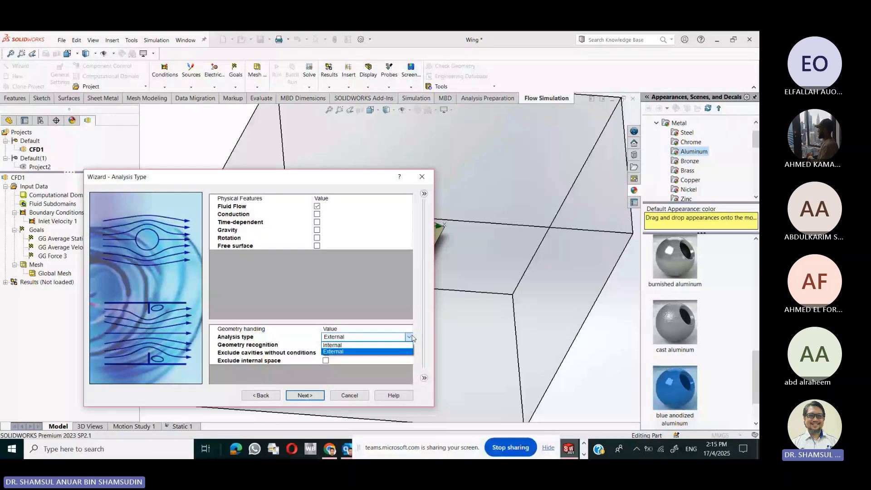
left_click(388, 352)
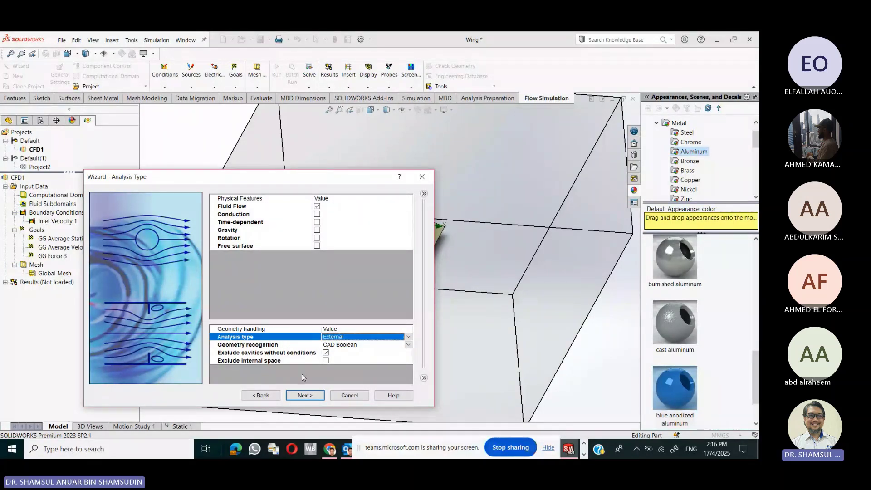
left_click(294, 396)
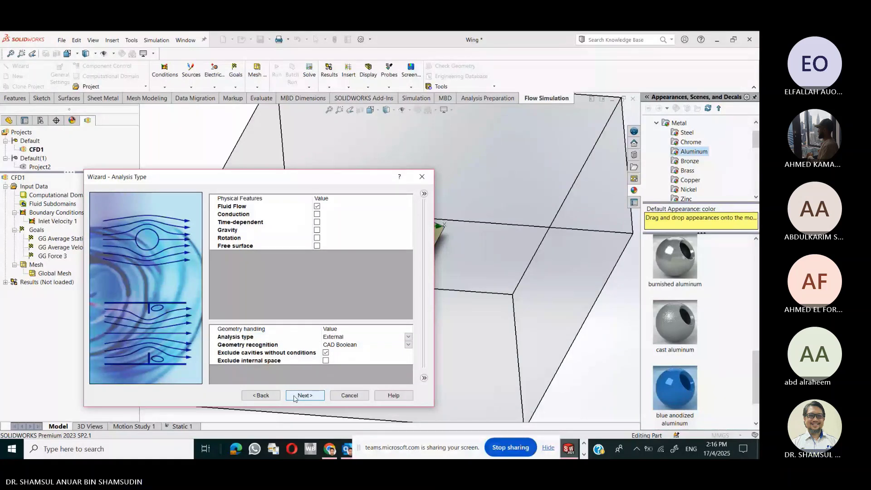
left_click(211, 206)
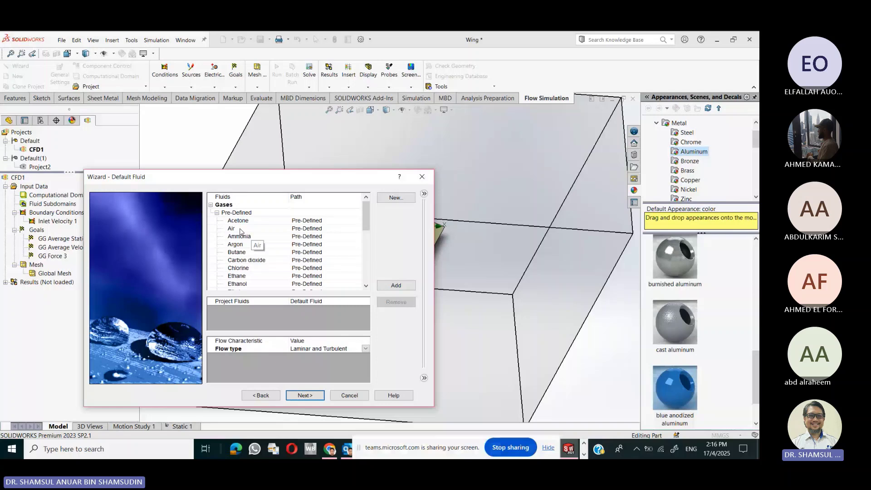
double_click(240, 229)
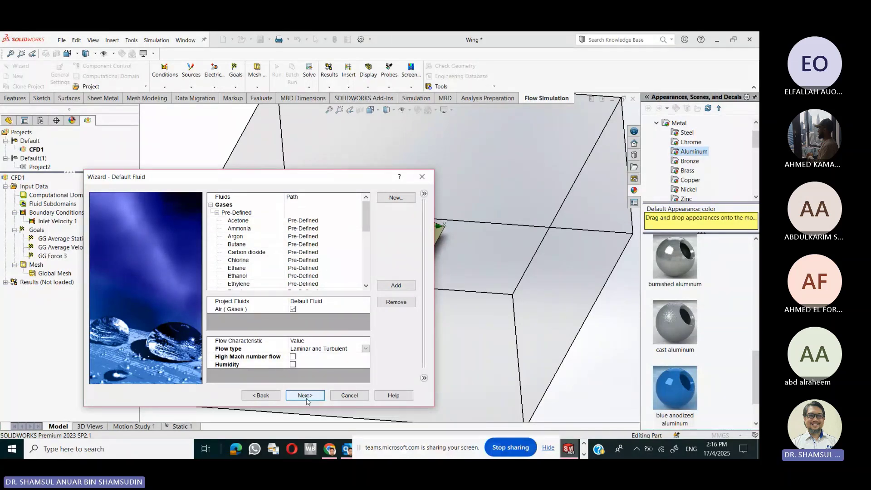
left_click(307, 401)
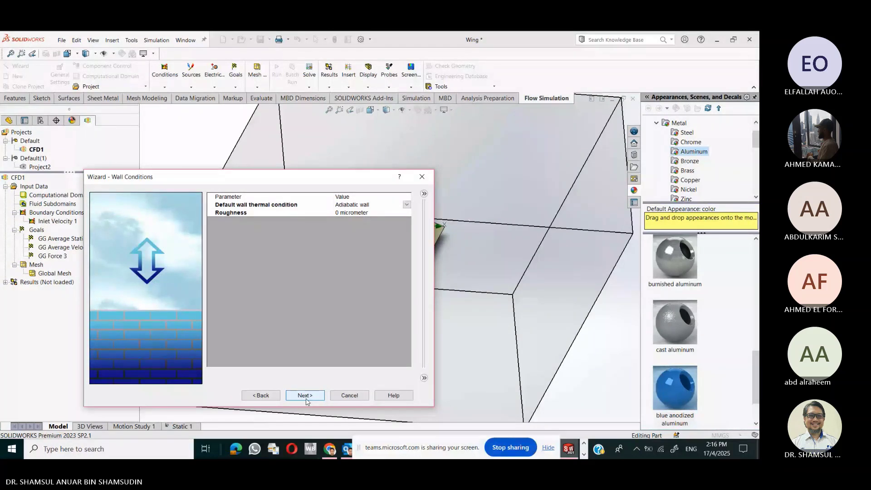
left_click(305, 396)
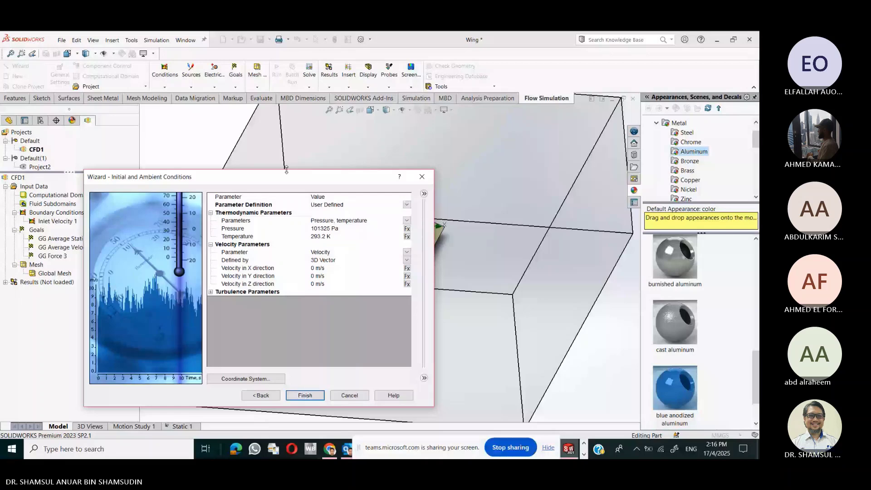
- Set the ambient X-direction velocity to -30 m/s and finish creating Project3
left_click_drag(286, 177, 146, 135)
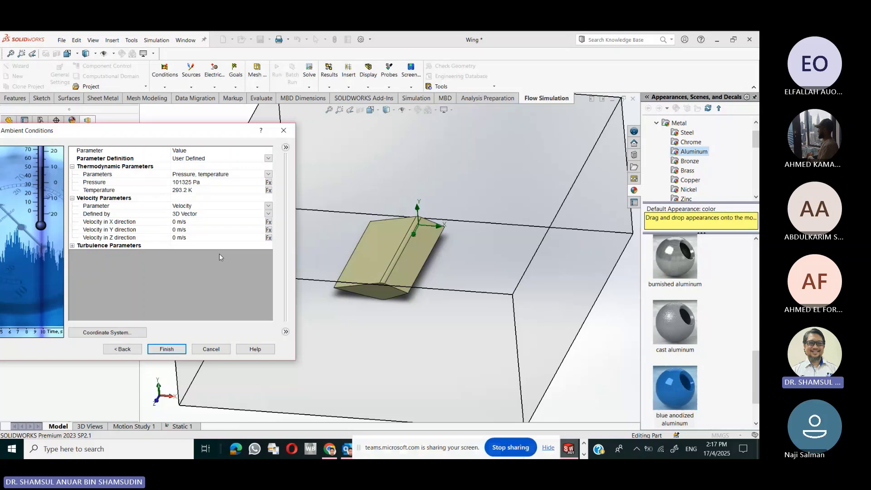
left_click(178, 223)
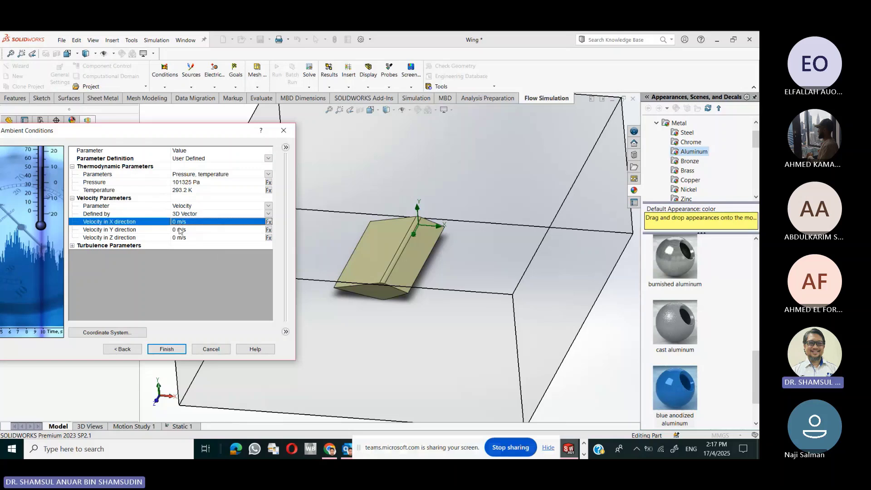
left_click(177, 221)
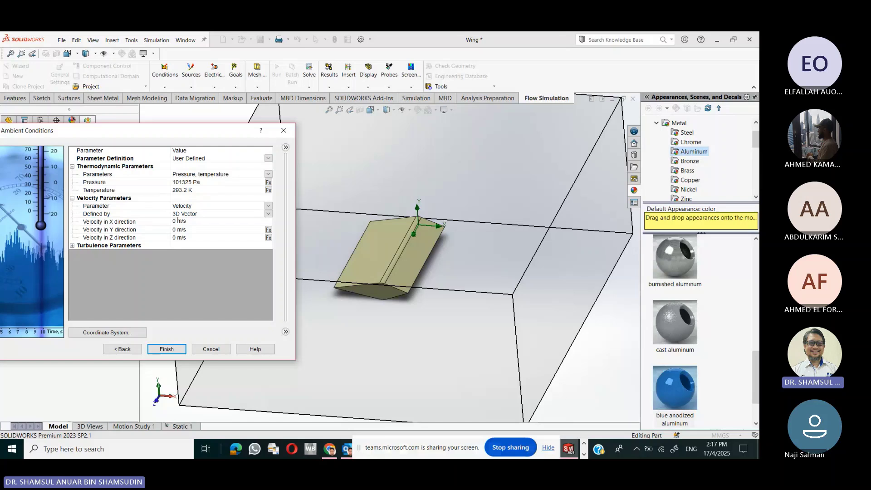
key("BackSpace")
type("-30")
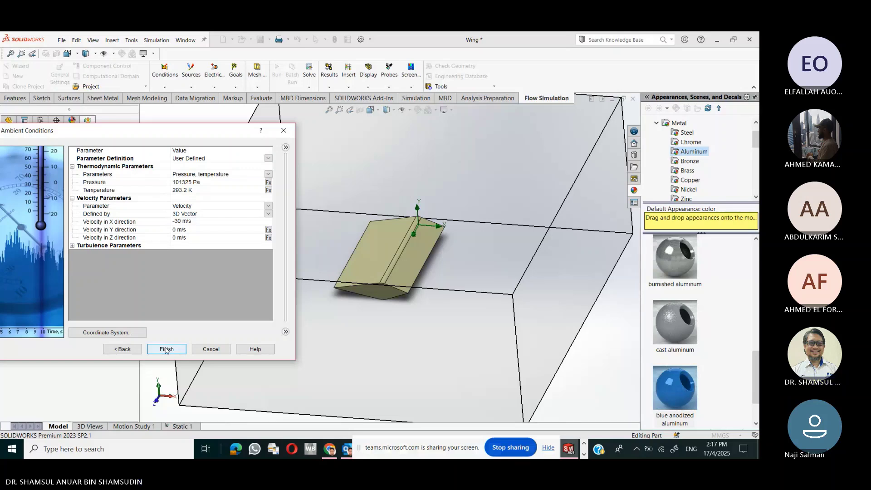
left_click(166, 349)
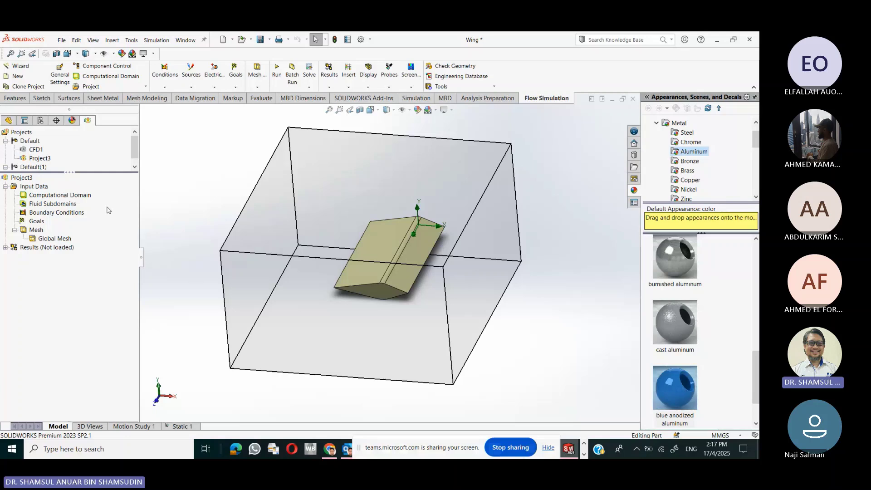
- Resize the computational domain, pulling Z min inward and extending X max to about 0.120 m
left_click(78, 195)
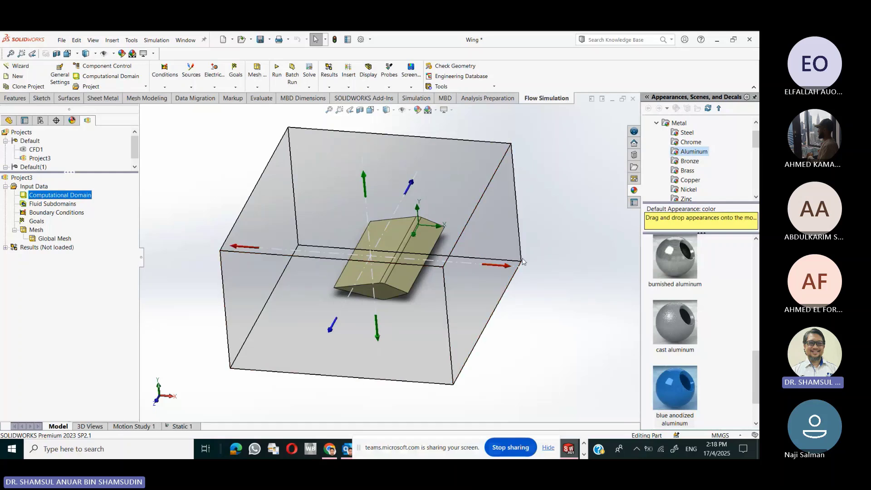
middle_click_drag(497, 265, 499, 168)
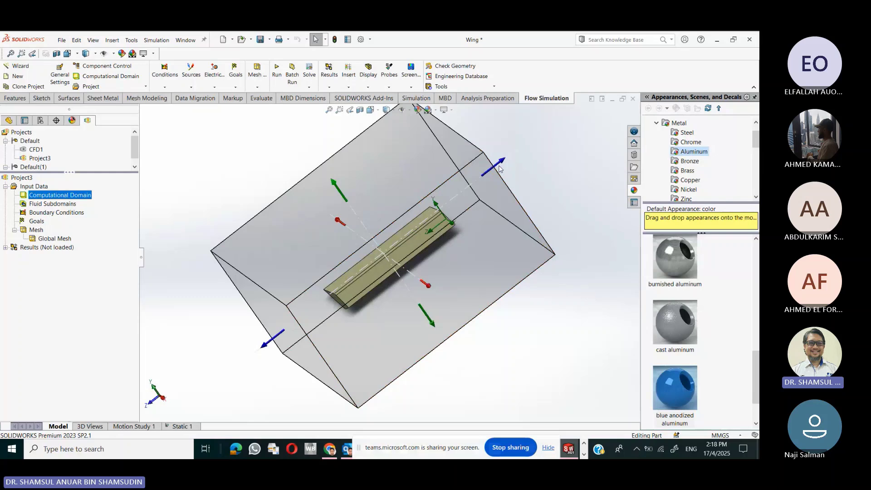
left_click_drag(499, 169, 487, 181)
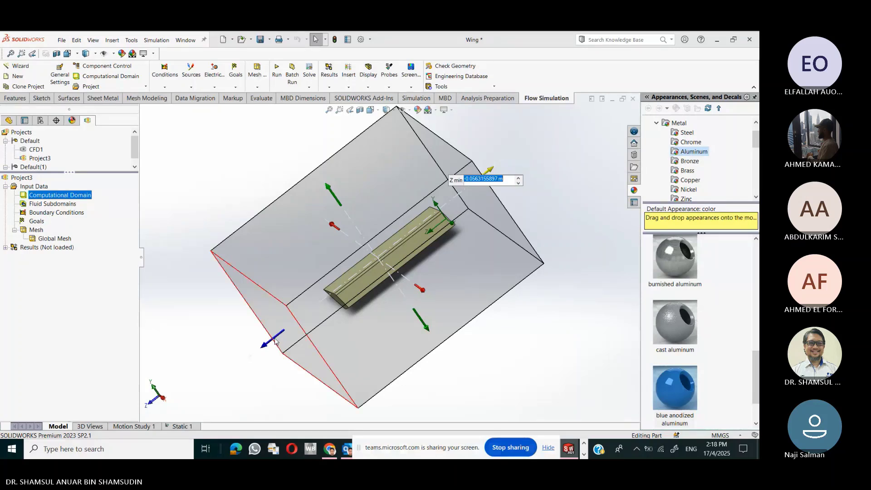
middle_click_drag(467, 357, 502, 279)
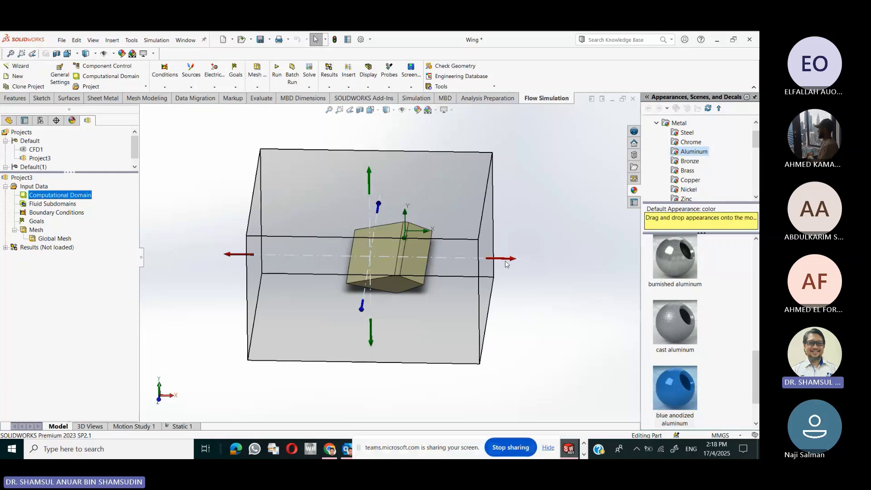
left_click_drag(509, 261, 526, 263)
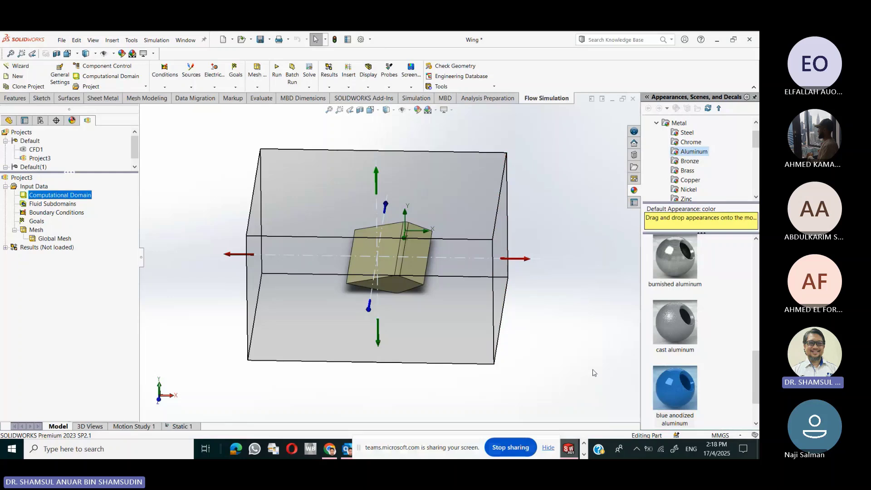
middle_click_drag(594, 373, 574, 354)
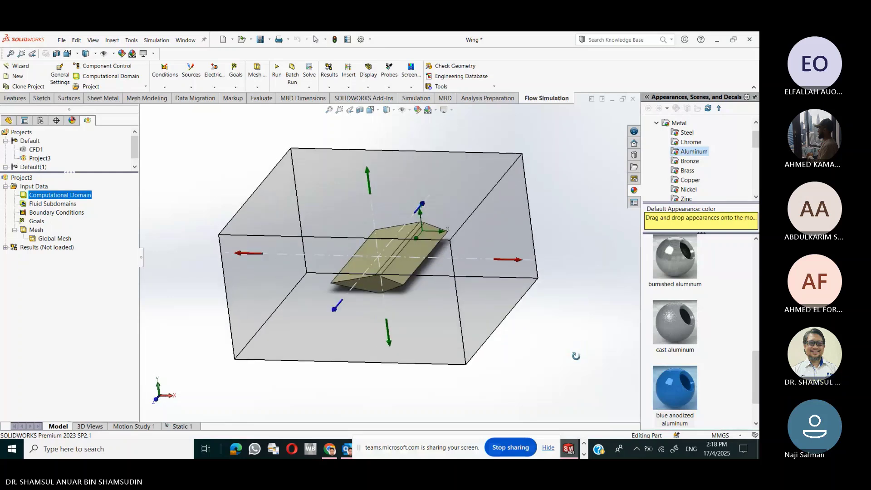
left_click(38, 222)
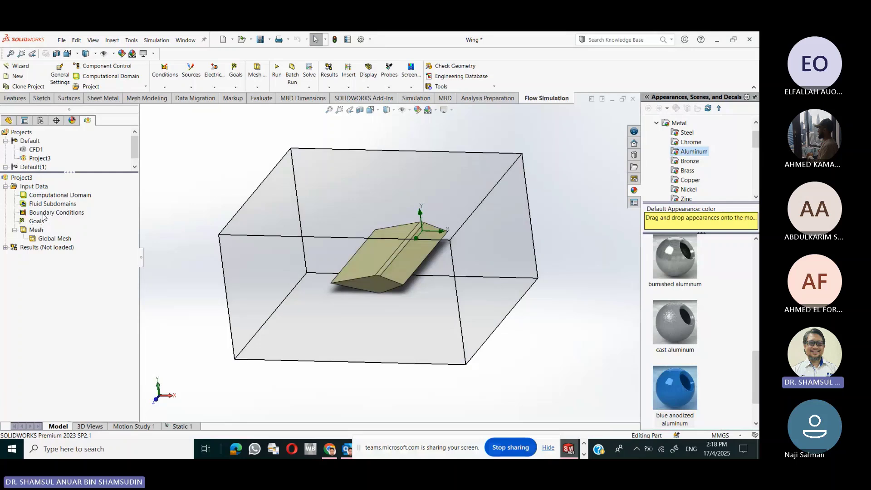
- Insert global goals: average Static Pressure, average Total Pressure, average Velocity (X), and Normal Force (Y)
right_click(40, 223)
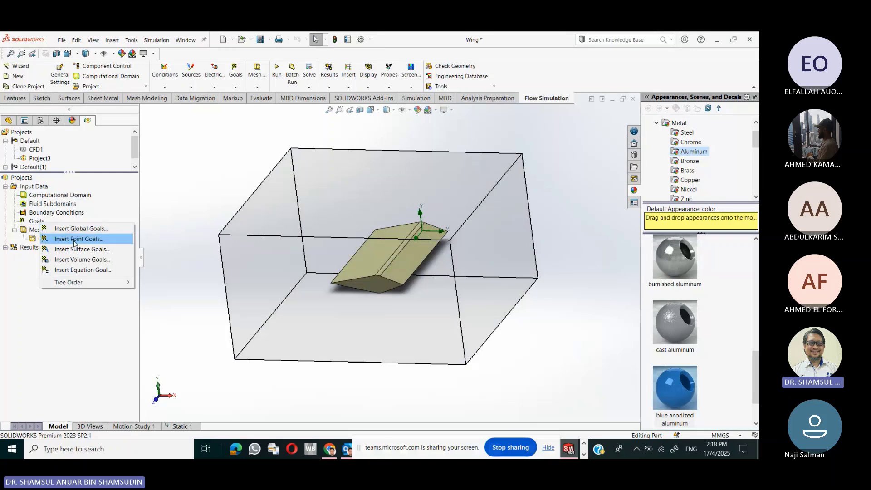
left_click(75, 228)
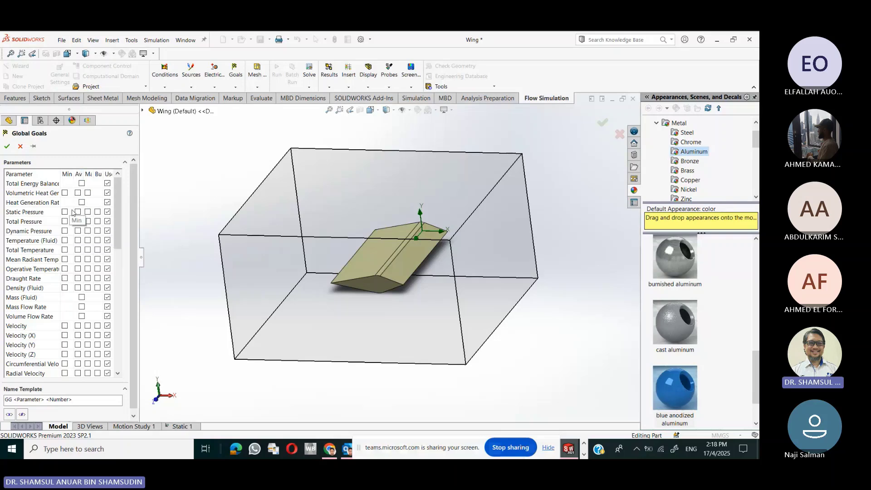
left_click(78, 212)
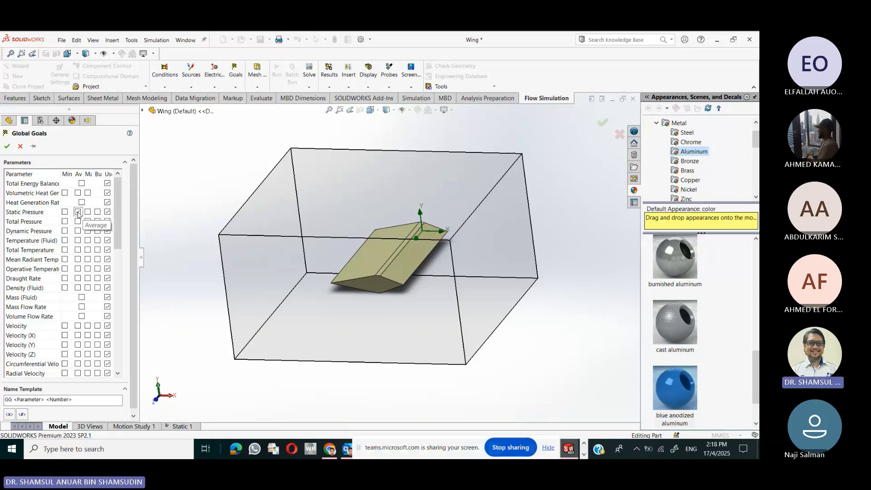
left_click(78, 222)
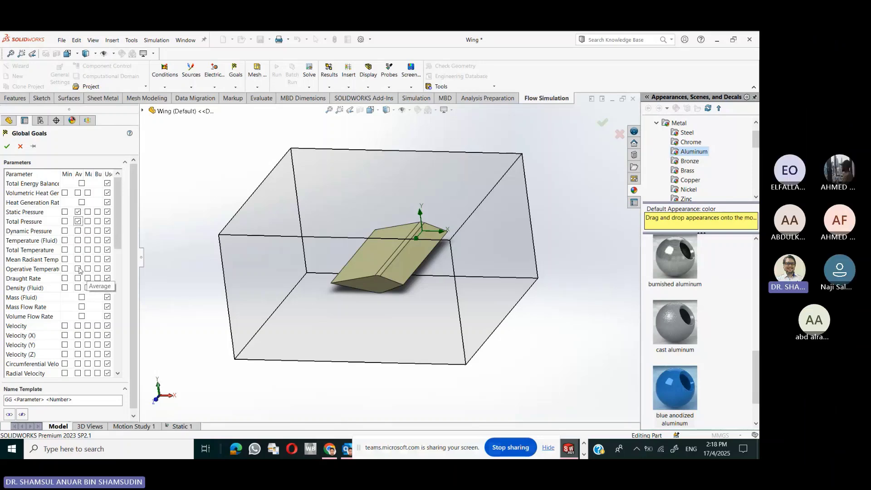
scroll(70, 289, "down", 2)
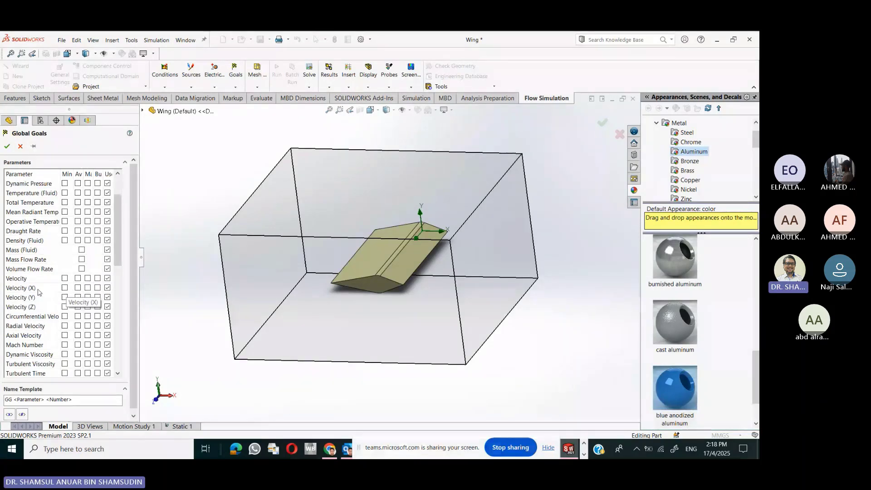
left_click(78, 288)
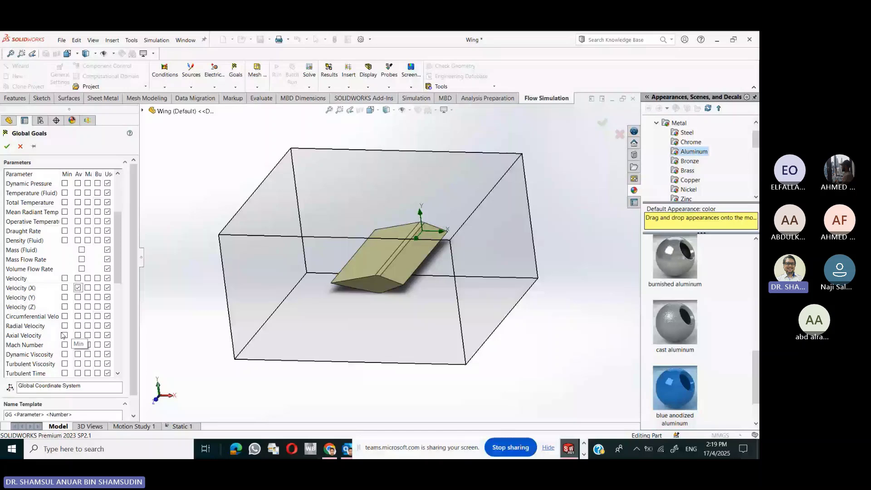
scroll(64, 335, "down", 5)
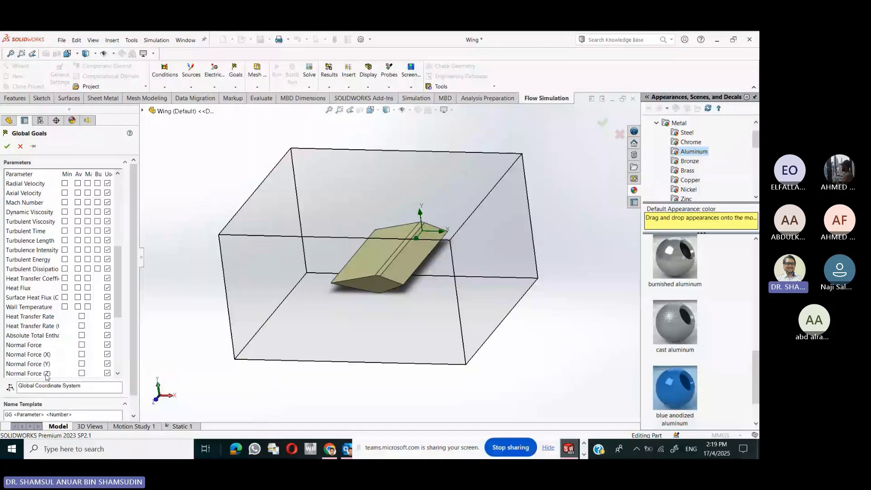
left_click(82, 364)
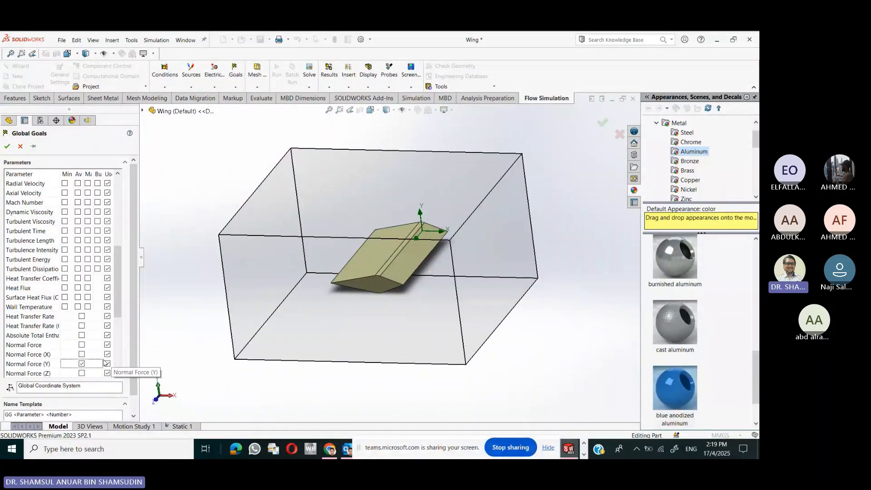
scroll(104, 361, "down", 3)
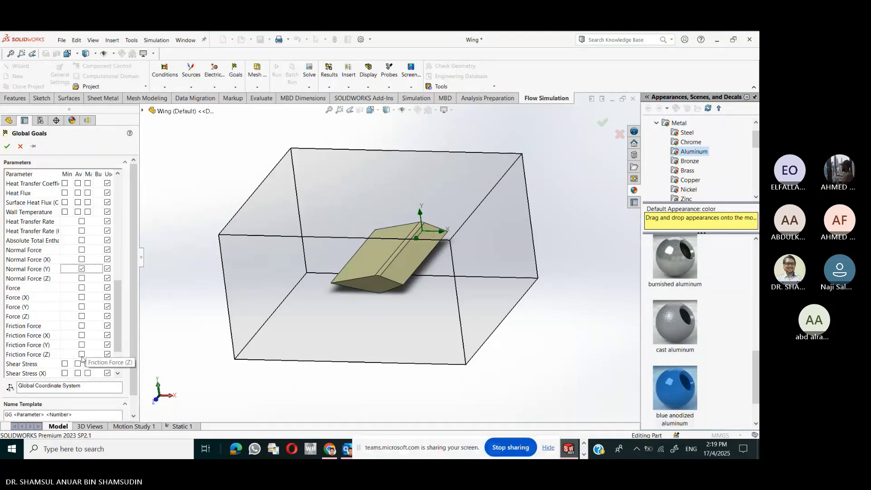
scroll(83, 358, "down", 2)
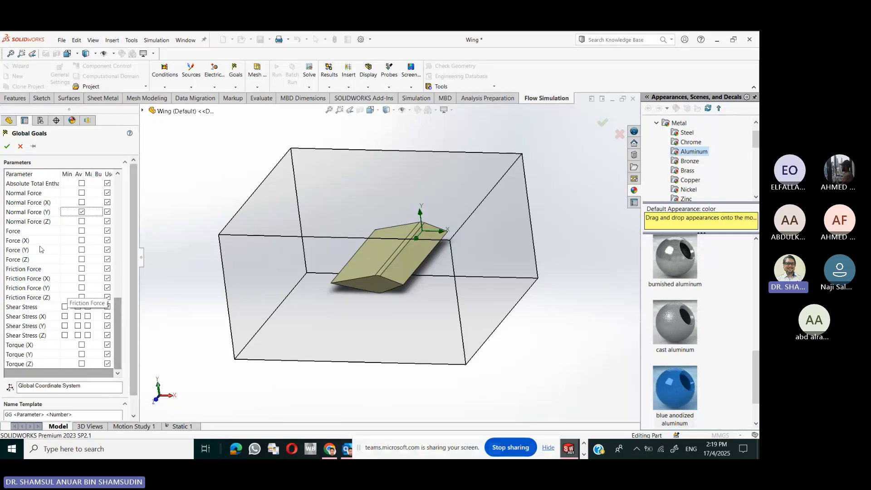
left_click(6, 147)
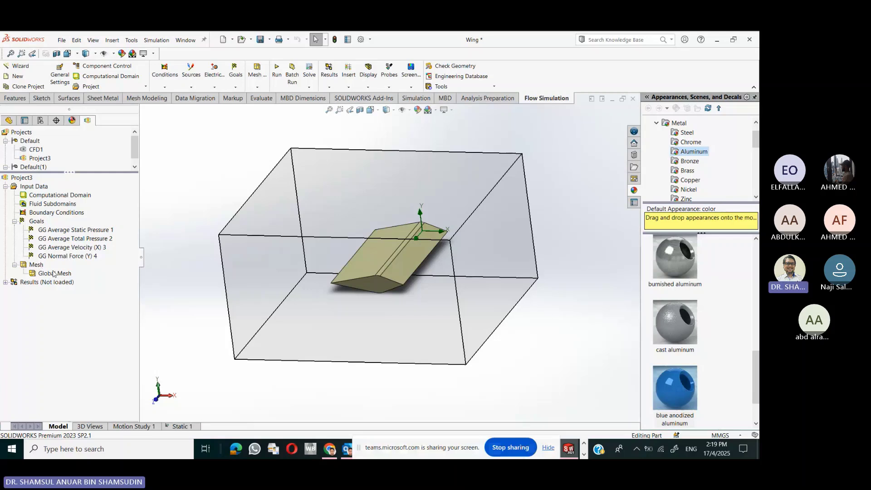
- Edit the Global Mesh definition, keeping automatic meshing with initial mesh level 3
right_click(65, 275)
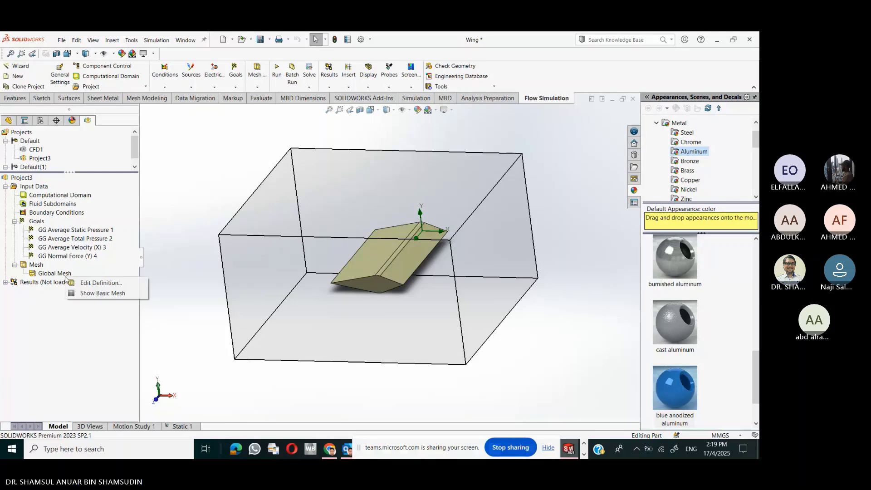
left_click(89, 283)
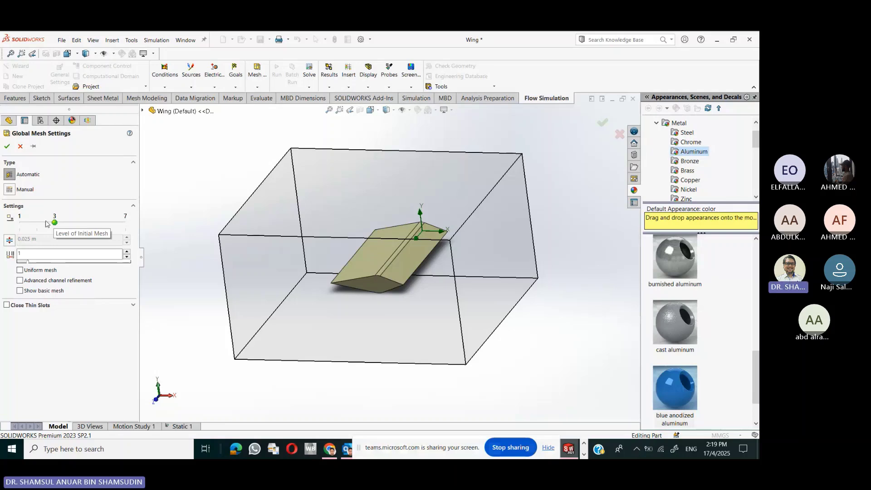
left_click(47, 223)
left_click(47, 223)
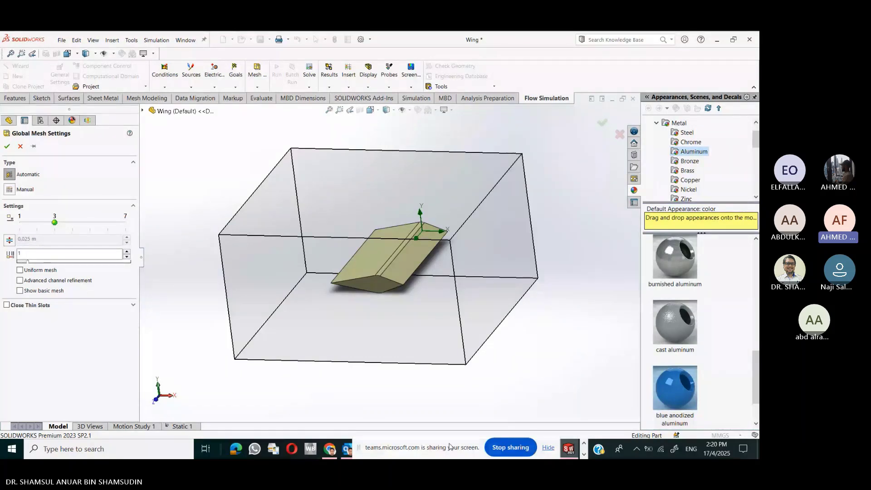
- Minimize SOLIDWORKS and bring the Chrome Teams class discussion meeting to the front
left_click(716, 40)
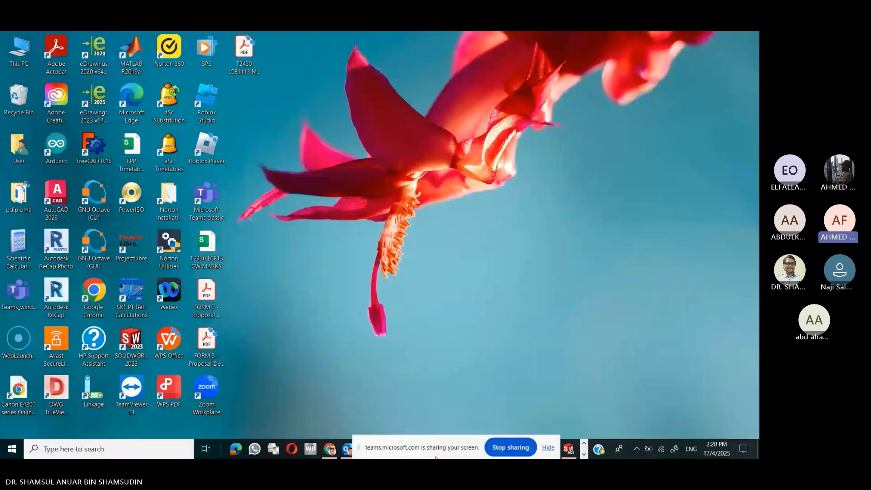
left_click(334, 455)
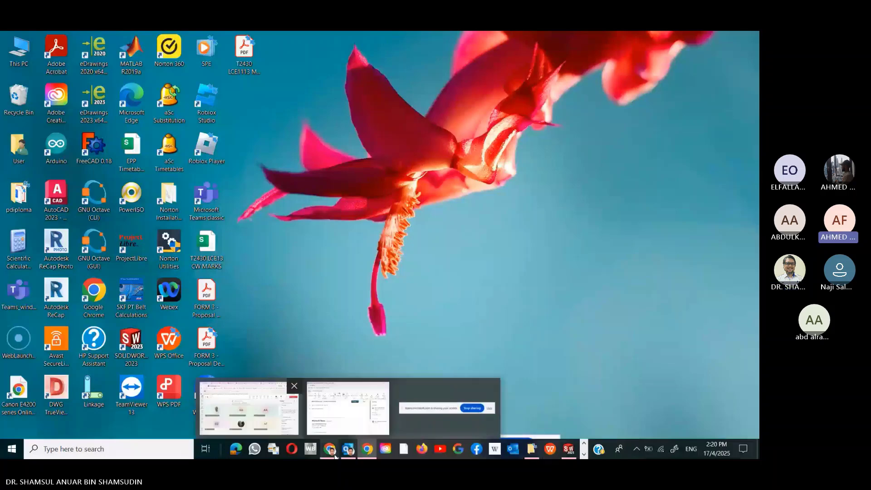
left_click(348, 407)
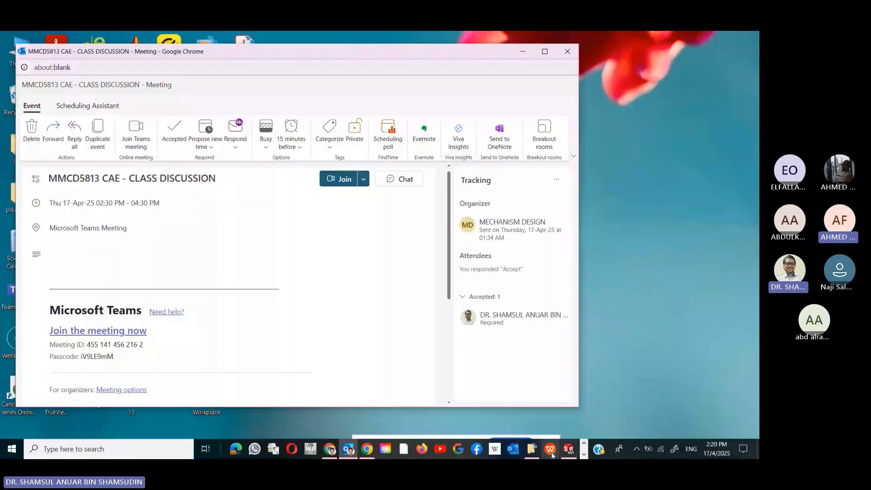
left_click(330, 449)
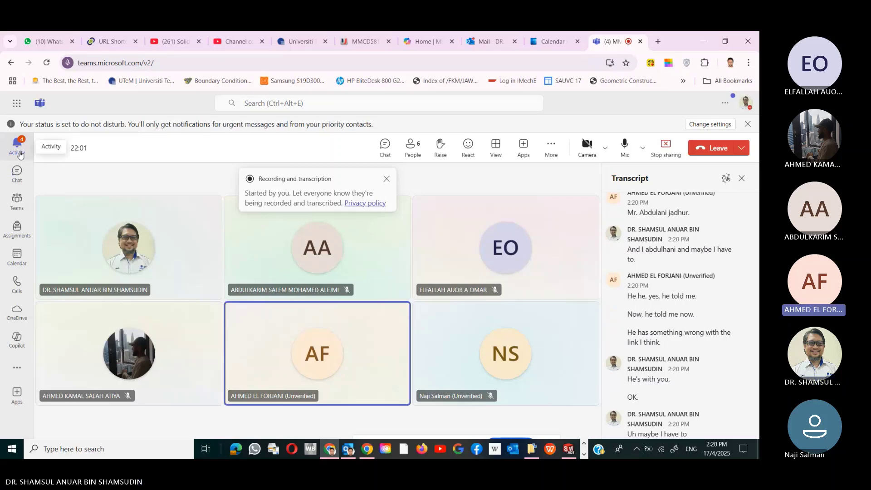
- Open the class discussion's attendance report from Activity and move the call mini-window aside
left_click(17, 146)
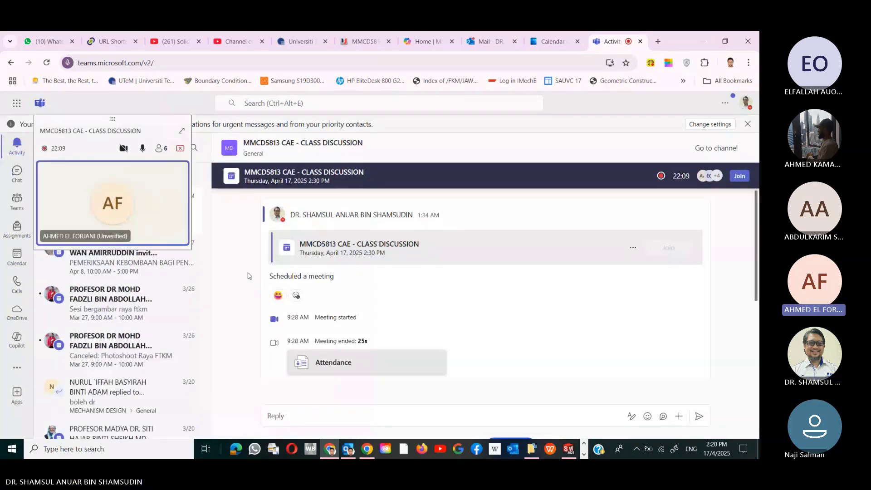
left_click(349, 367)
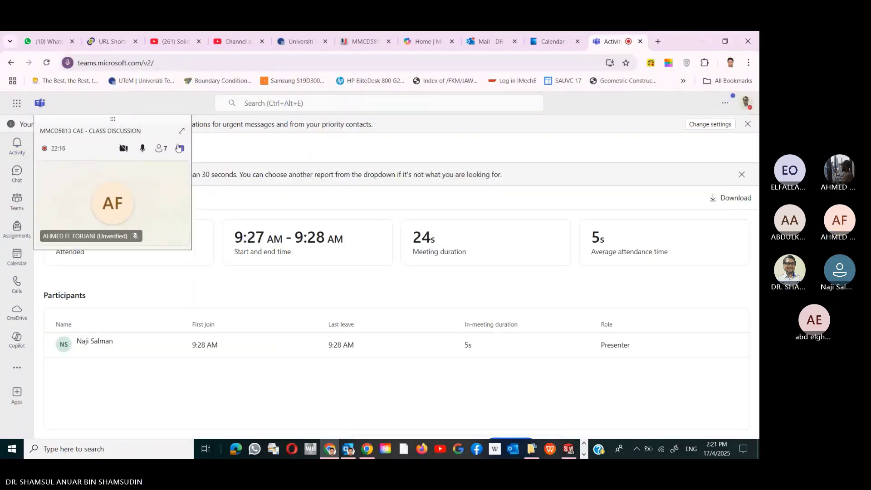
left_click_drag(179, 147, 179, 336)
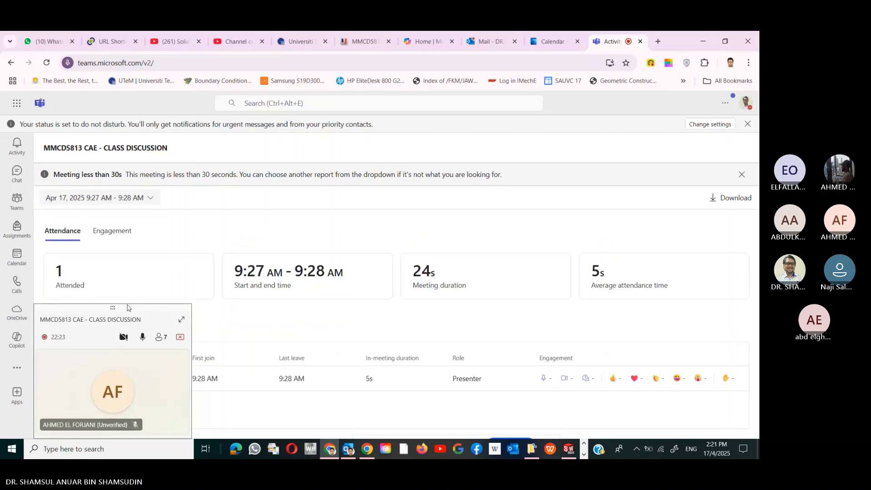
left_click_drag(126, 310, 348, 178)
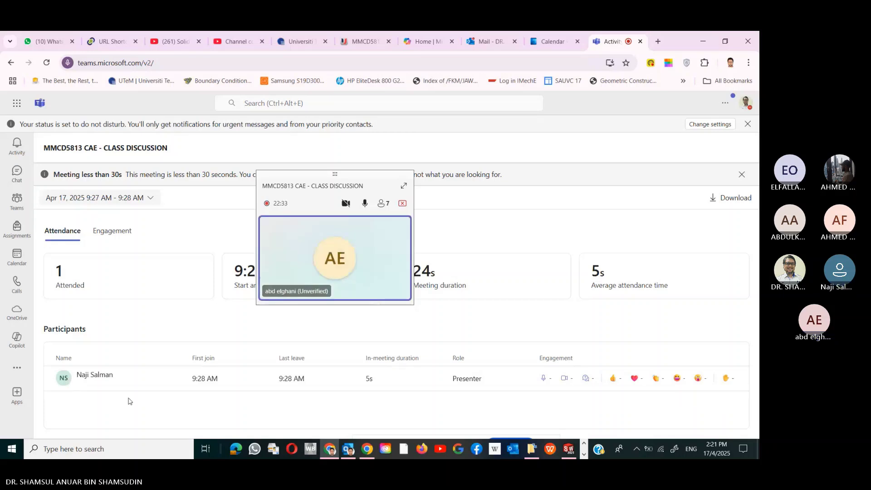
mouse_move(299, 272)
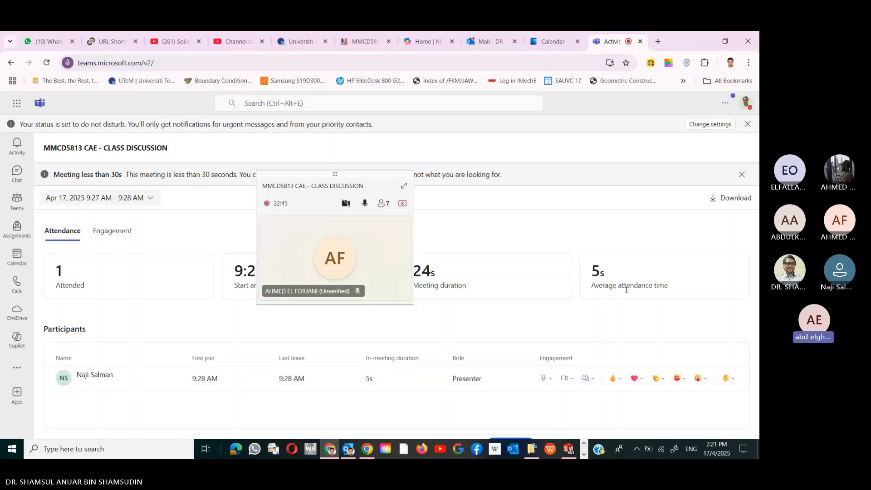
- Return to SOLIDWORKS and accept the global mesh at initial level 3
mouse_move(569, 450)
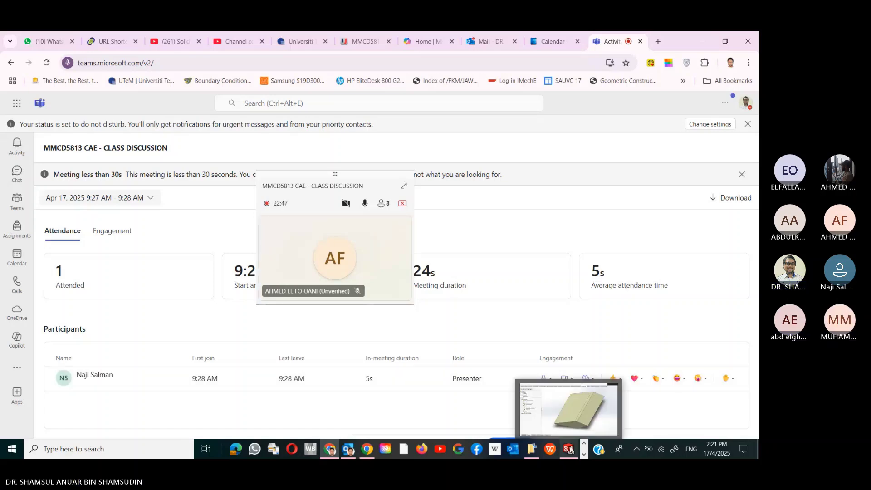
left_click(567, 408)
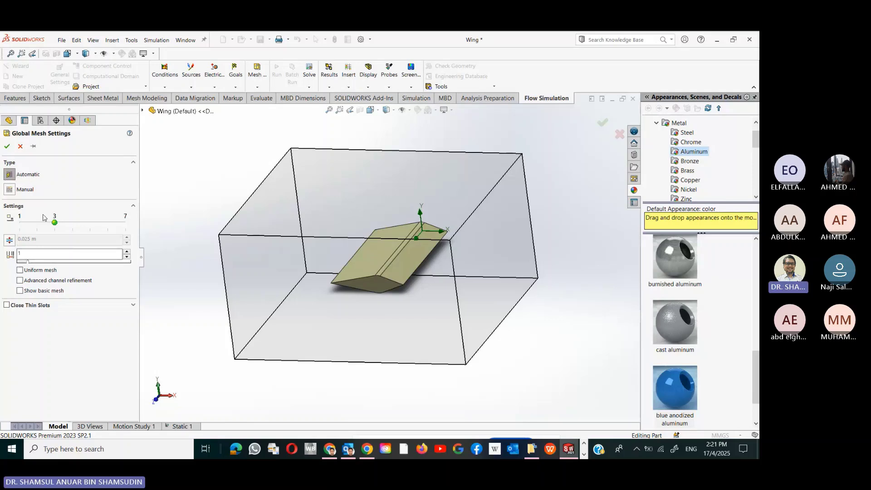
left_click(7, 147)
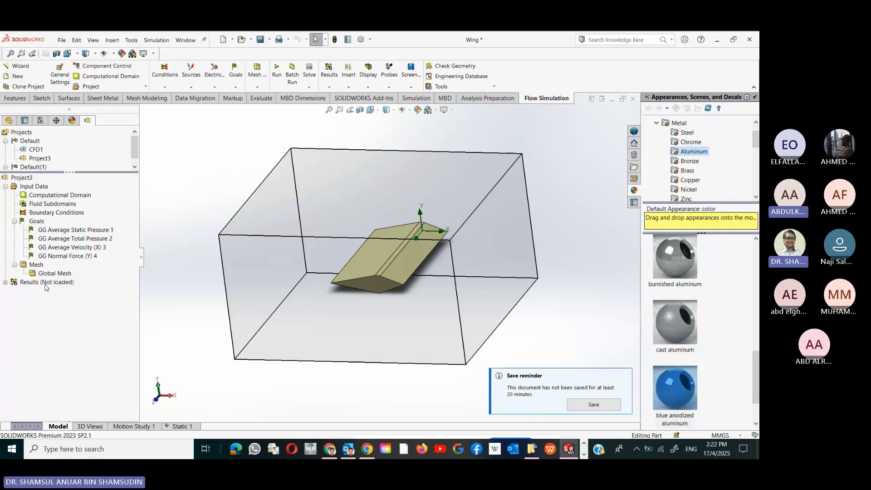
- Create the wing's mesh with a mesh-only run, producing 102,932 cells
right_click(46, 276)
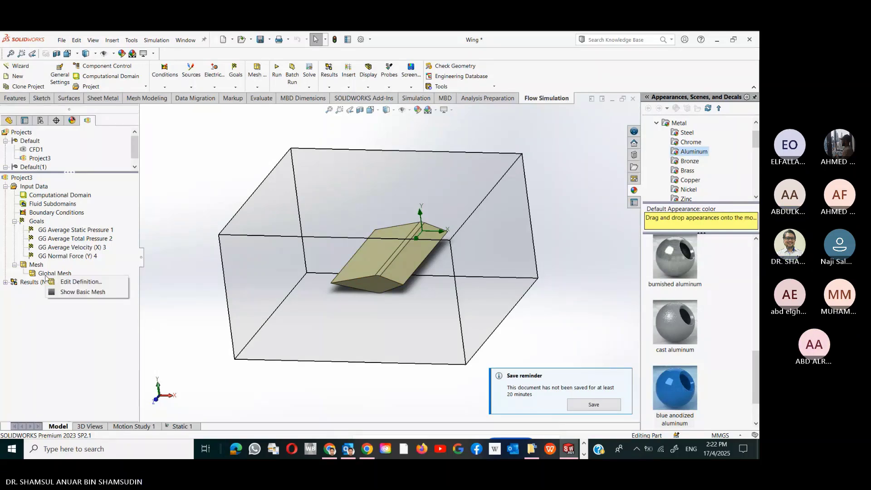
right_click(39, 266)
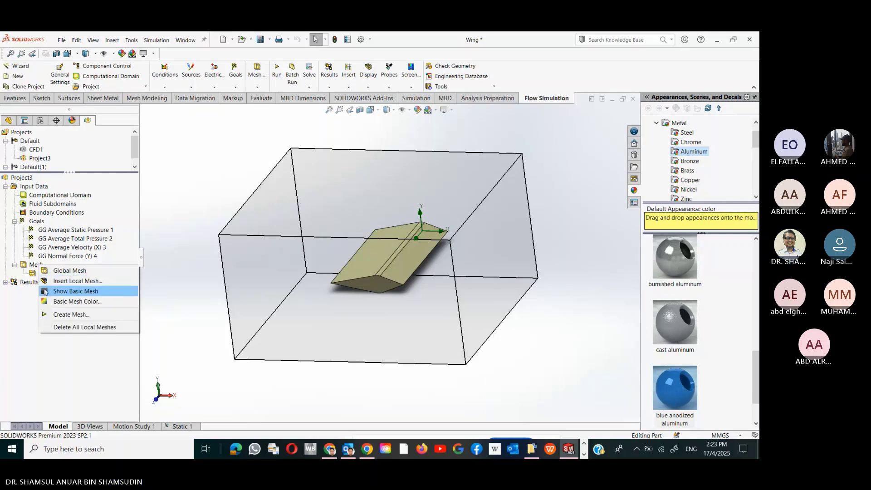
left_click(68, 314)
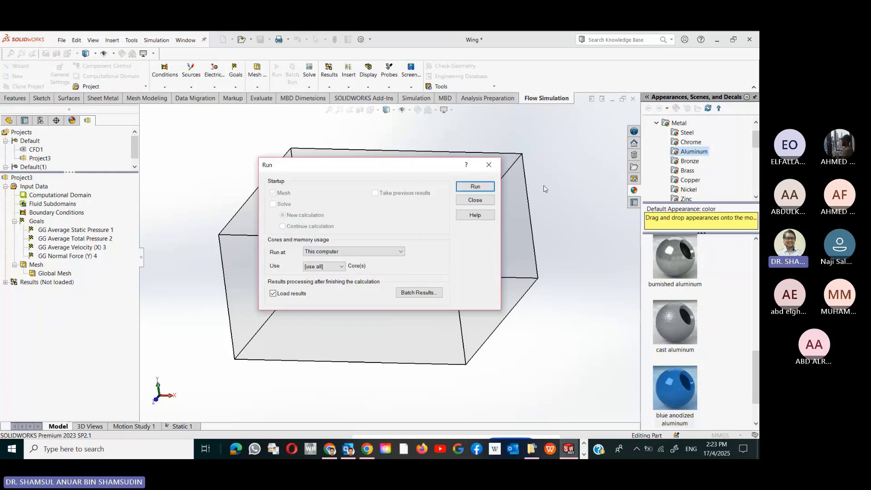
left_click(491, 191)
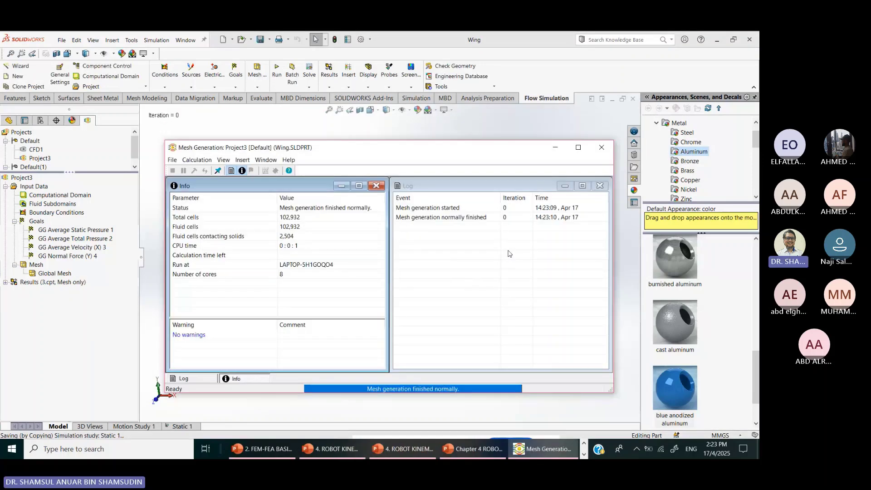
- Show the basic mesh grid planes and orbit and zoom around the wing to inspect them
right_click(48, 273)
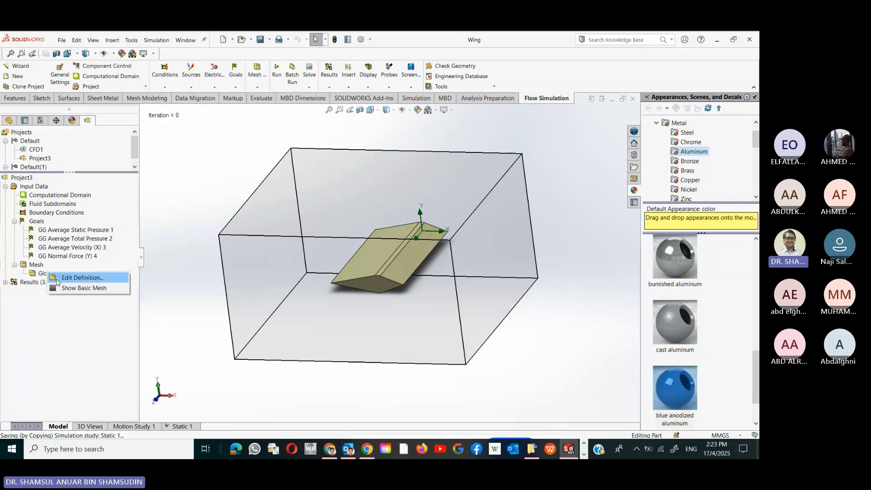
left_click(84, 288)
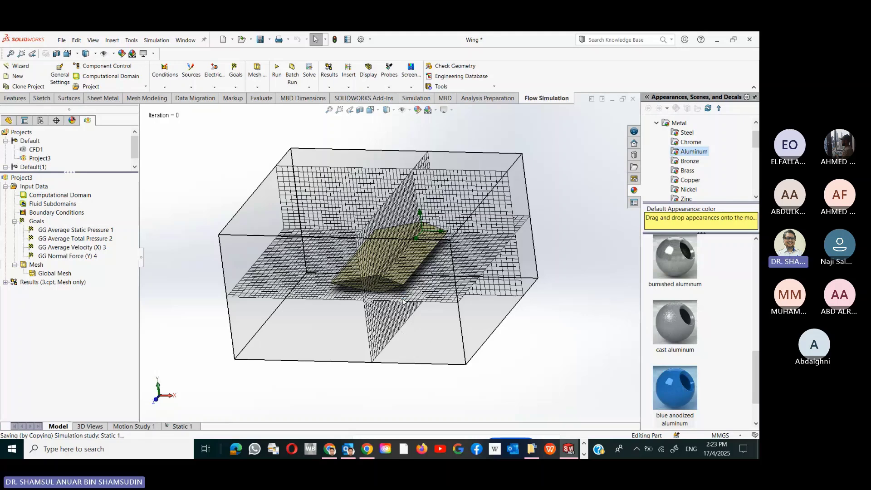
scroll(403, 301, "up", 2)
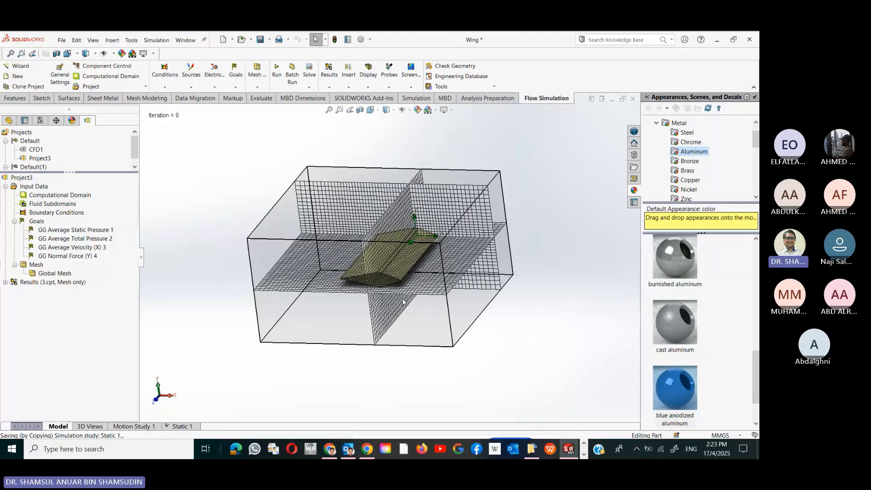
scroll(402, 300, "down", 3)
middle_click_drag(402, 300, 333, 187)
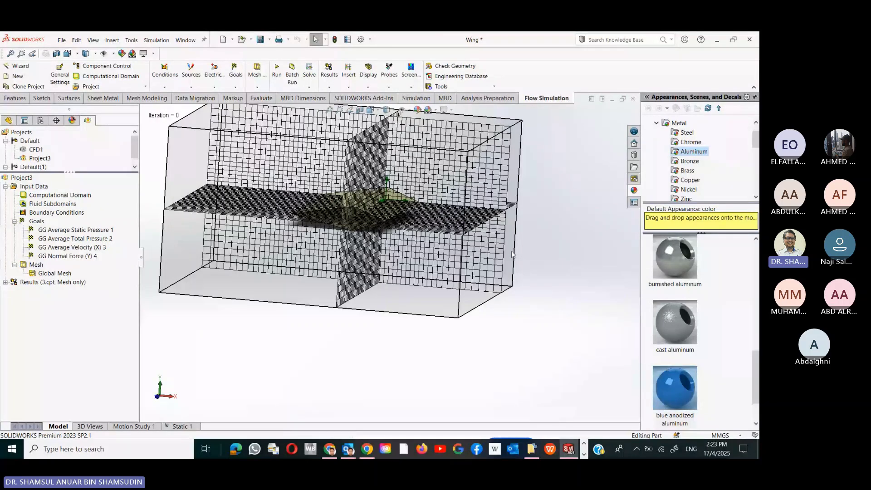
middle_click_drag(512, 254, 342, 305)
scroll(342, 306, "up", 1)
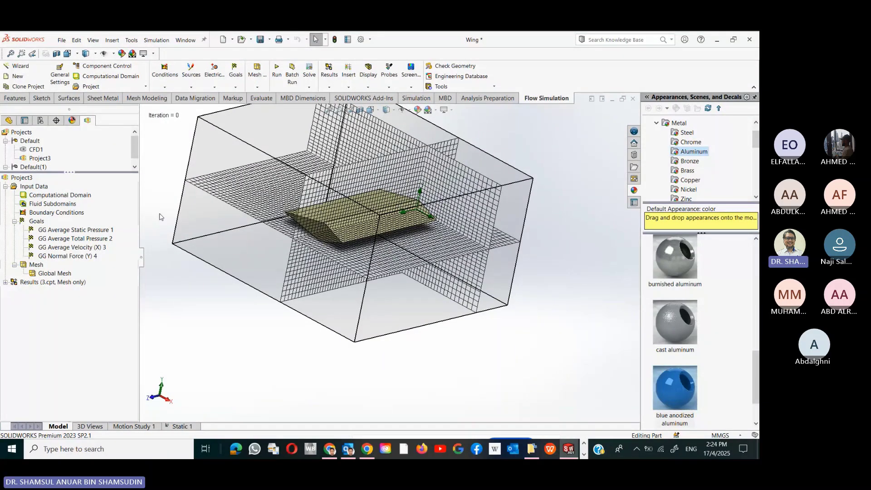
middle_click_drag(159, 217, 181, 209)
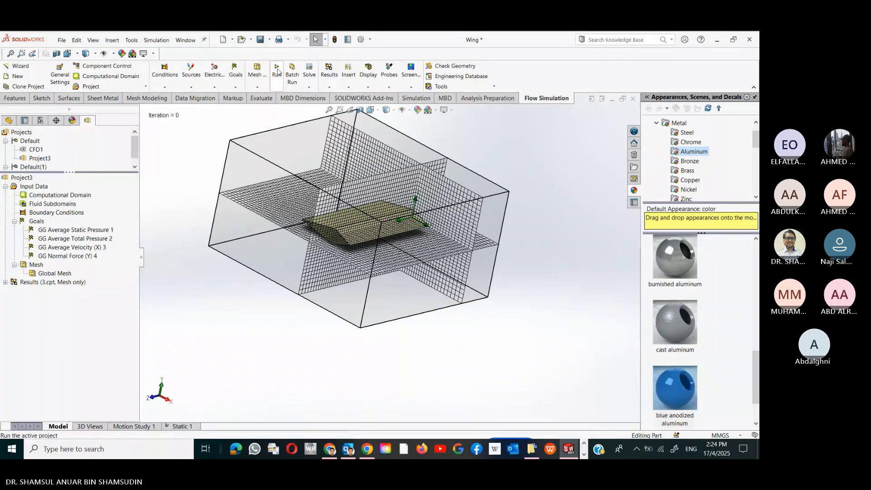
- Start a new solver calculation for Project3 with Solve checked
left_click(277, 71)
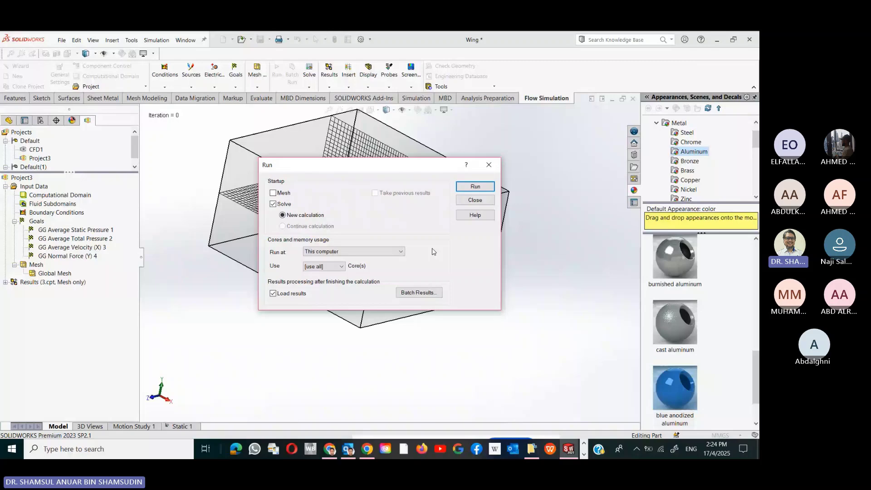
left_click(483, 190)
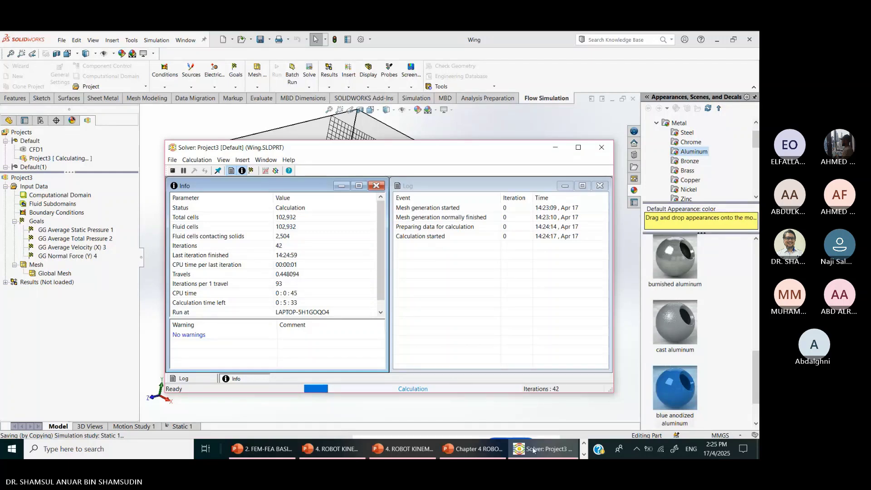
- Let the Project3 solver run to iteration 256 while watching its Info and Log panes
mouse_move(538, 454)
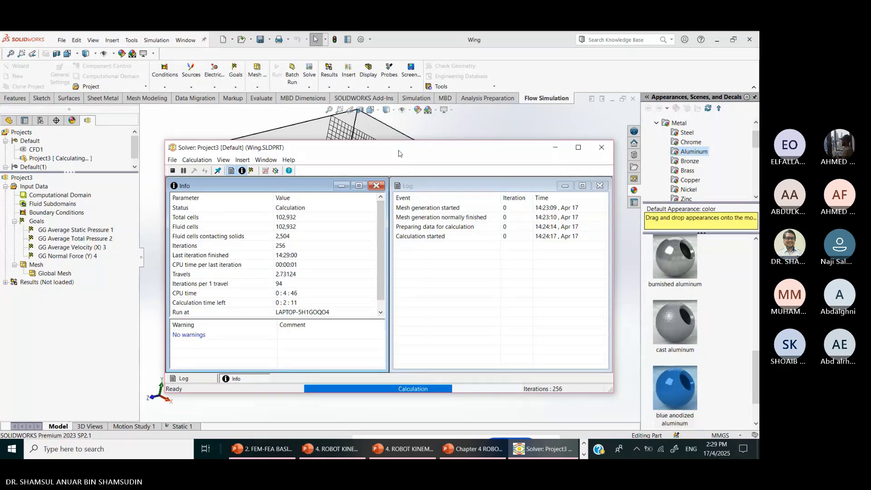
- Move the Solver window aside to view the mesh, then back until it finishes at iteration 375
left_click_drag(442, 152, 701, 327)
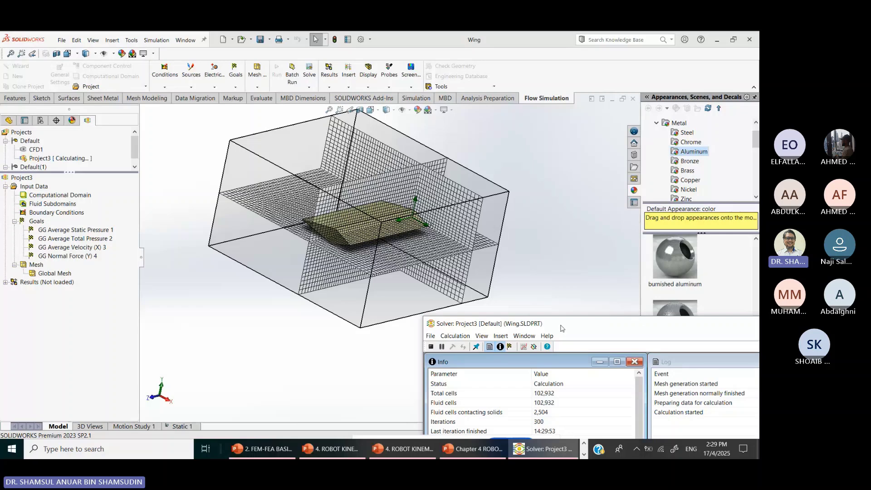
left_click_drag(561, 328, 430, 117)
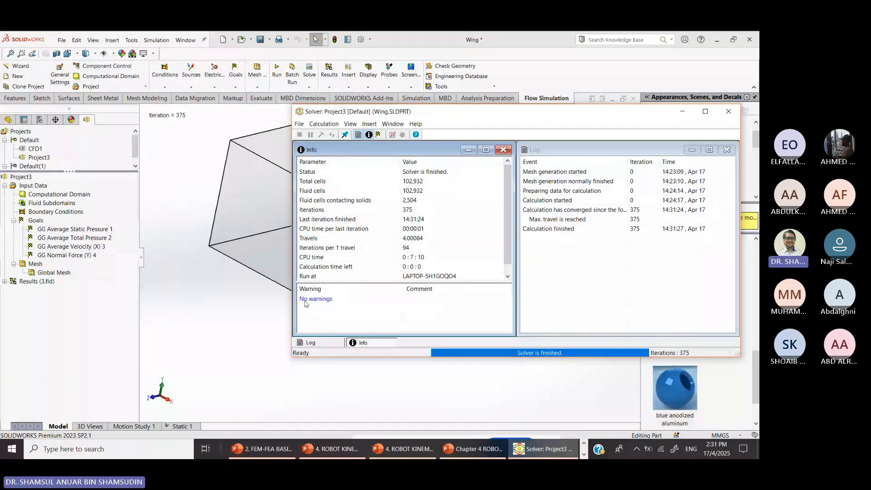
- Close the finished Solver window
left_click(729, 111)
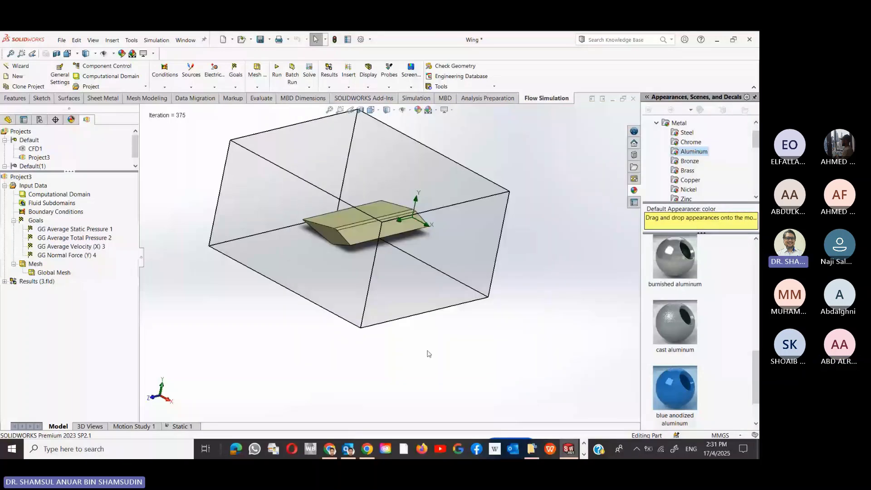
scroll(425, 338, "down", 5)
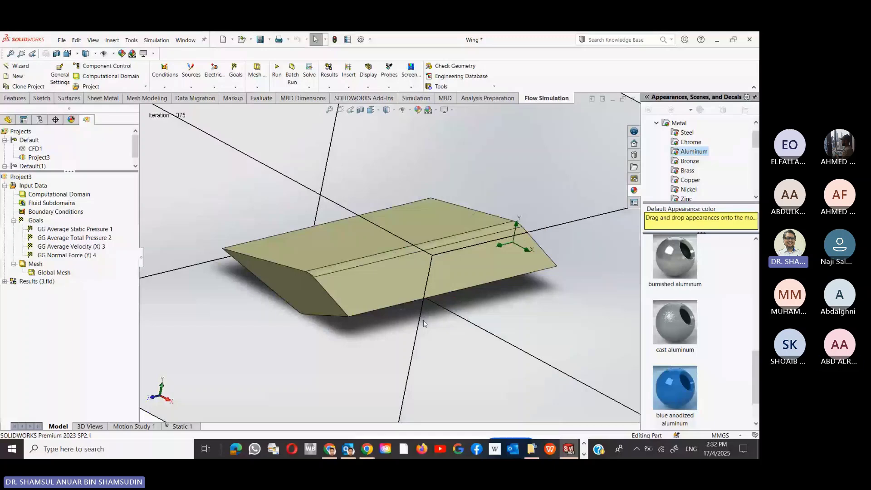
scroll(496, 295, "up", 5)
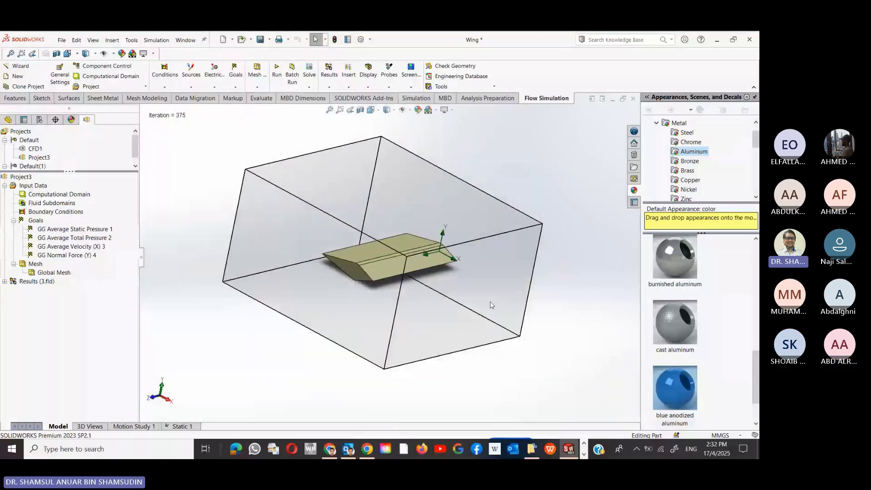
- Switch to a Trimetric view and zoom to fit the wing and its computational domain
key("space")
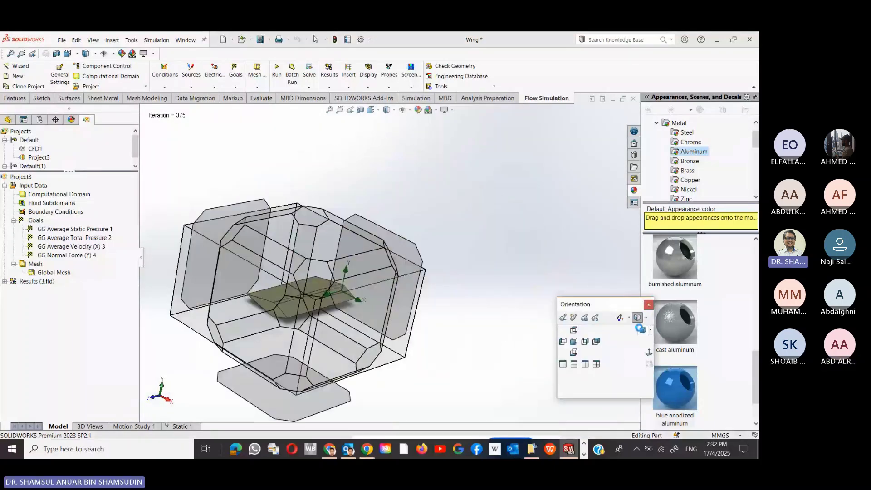
left_click(642, 330)
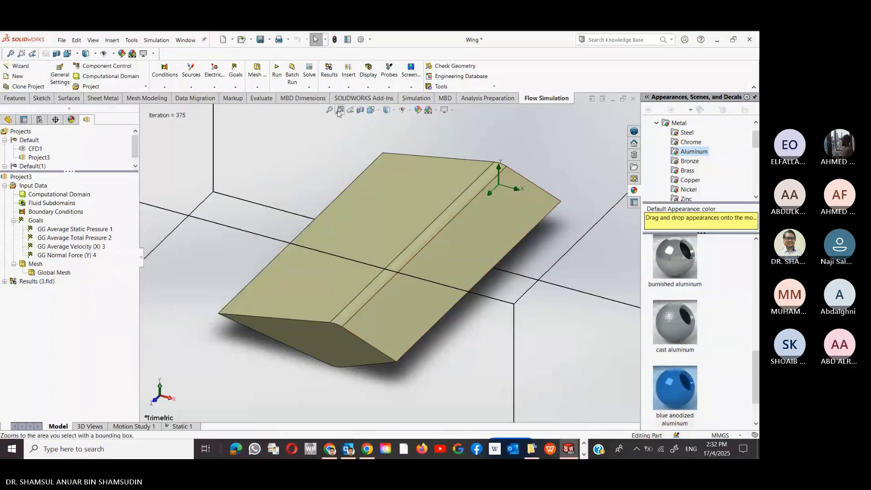
left_click(338, 113)
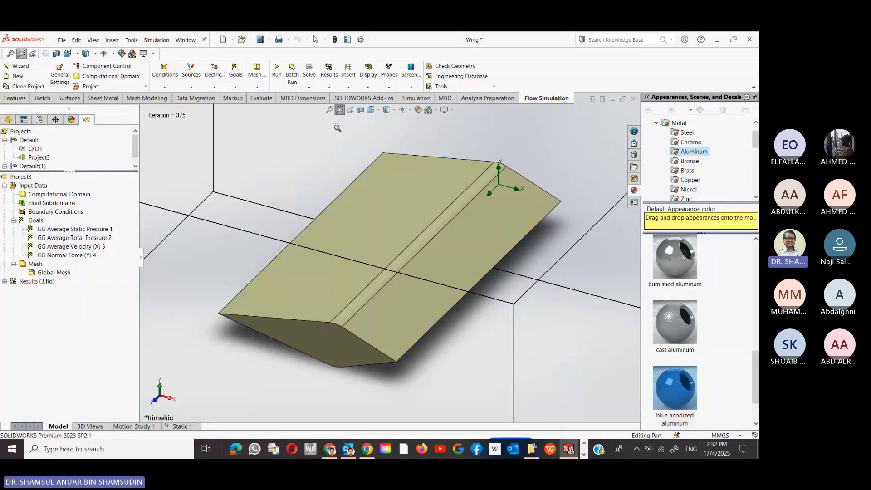
right_click(336, 128)
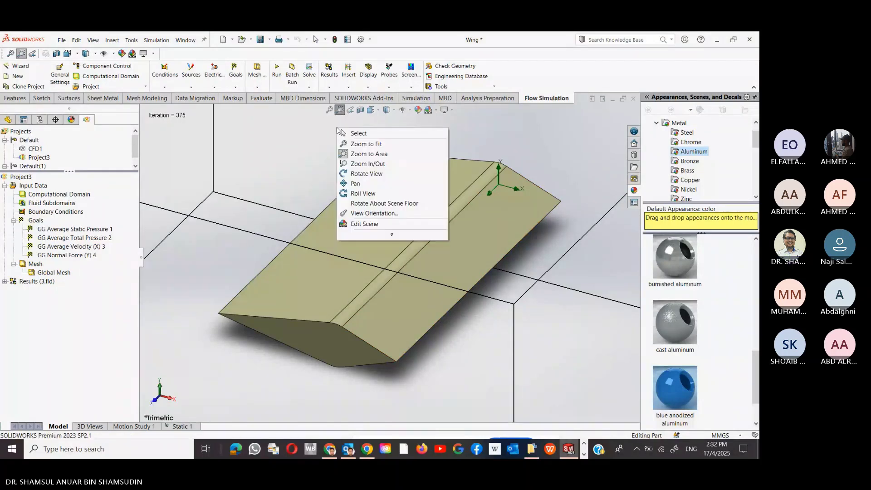
left_click(358, 144)
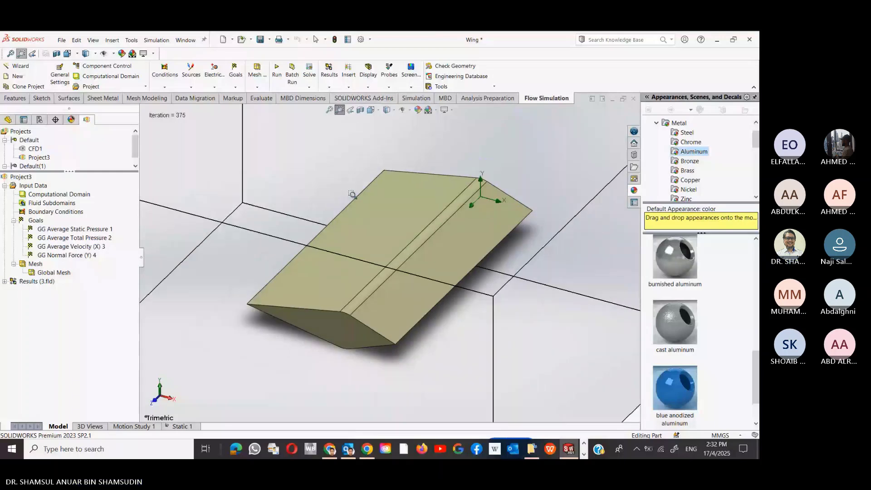
scroll(460, 132, "up", 4)
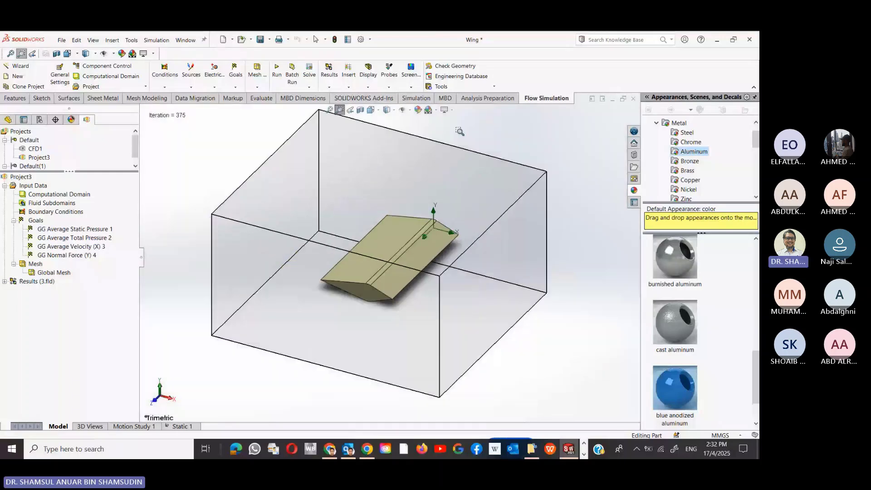
key("Escape")
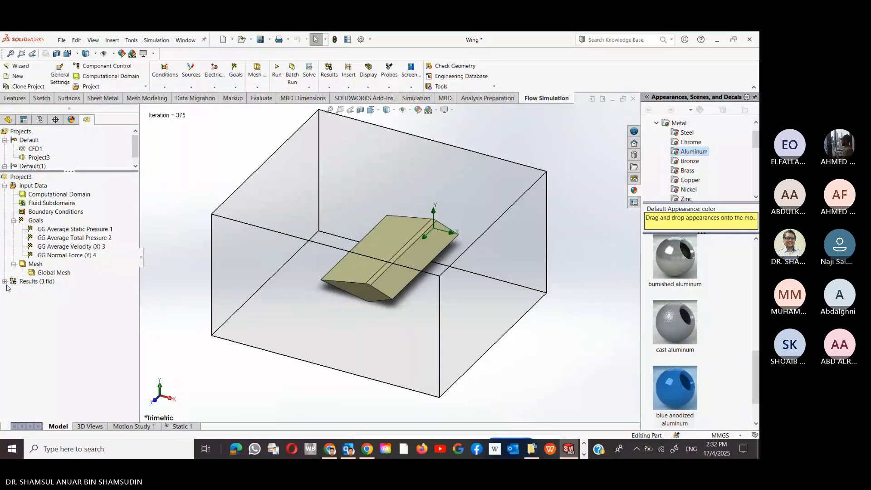
- Insert a new Flow Trajectories plot from the Flow Simulation results tree
left_click(4, 281)
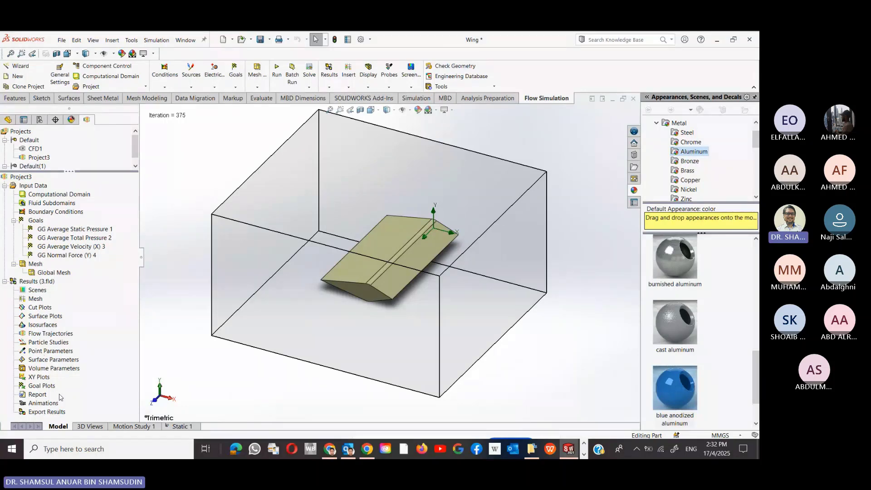
left_click(50, 334)
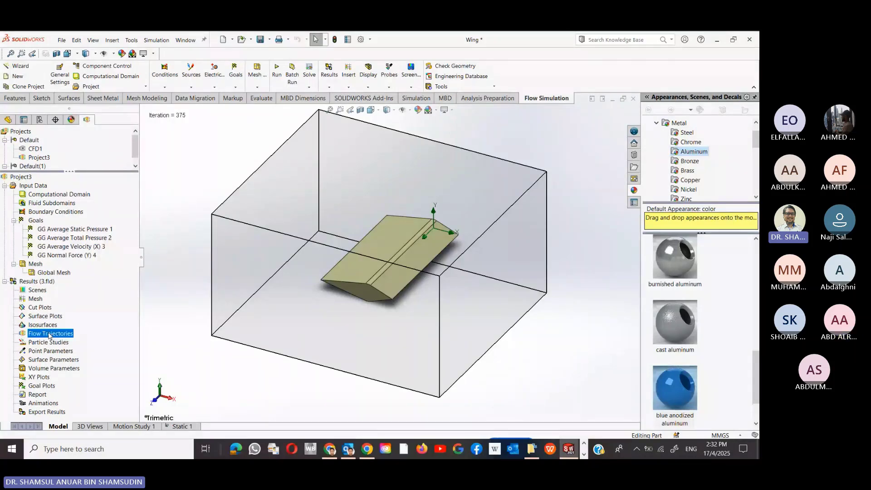
right_click(51, 335)
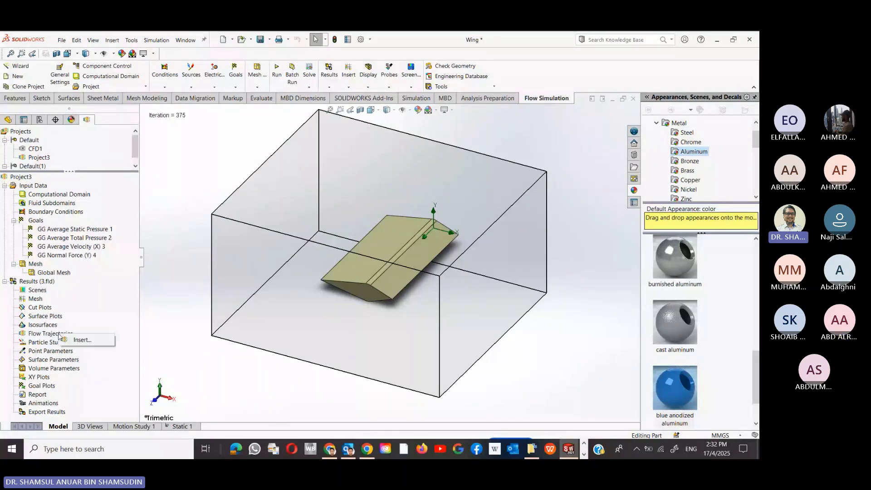
left_click(73, 341)
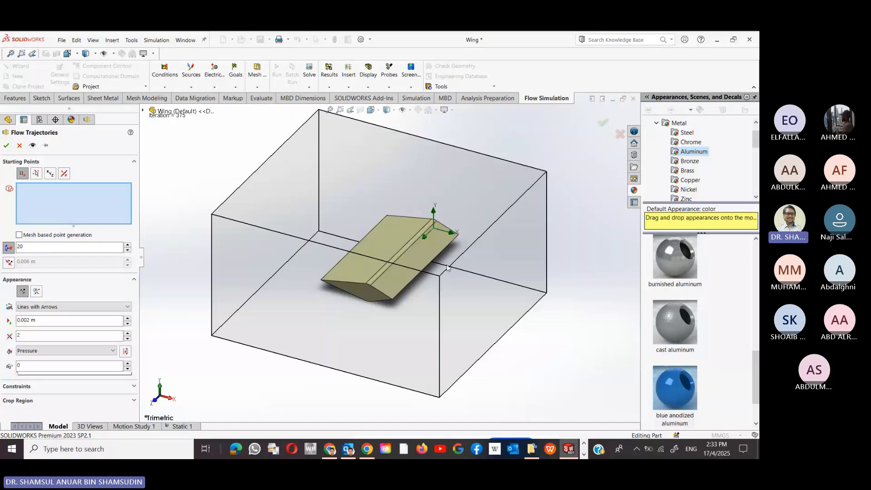
- Use the Right Plane as starting points and drag its offset to about 0.117 m
left_click(143, 110)
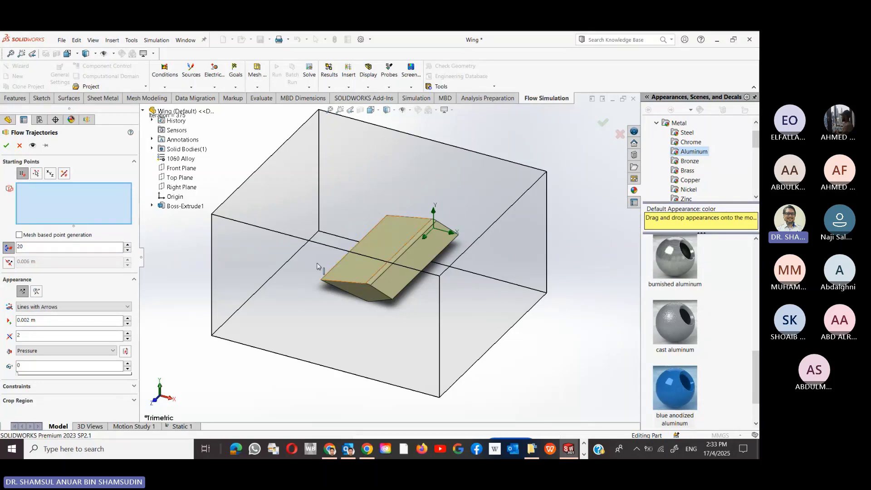
left_click(194, 190)
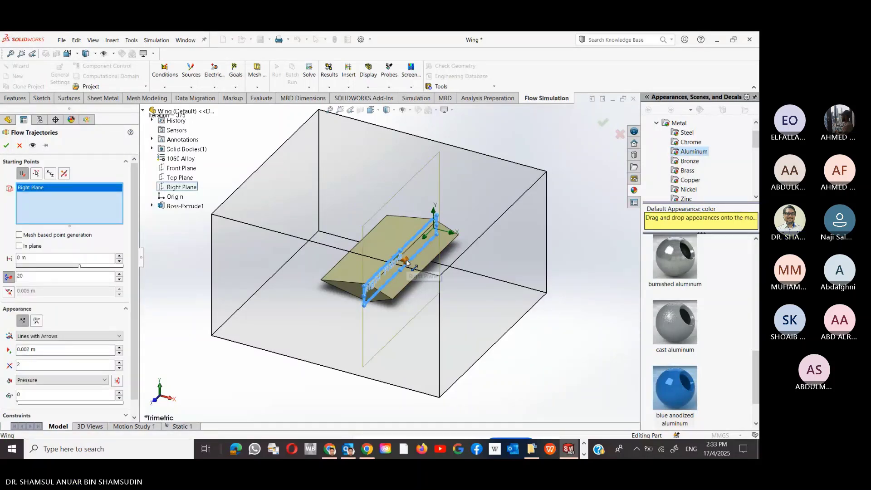
middle_click_drag(406, 261, 429, 263)
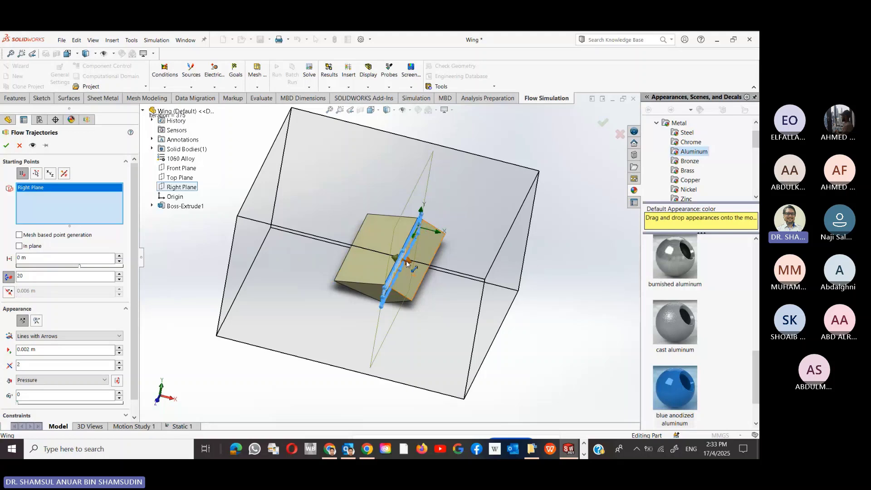
left_click_drag(406, 260, 525, 312)
middle_click_drag(525, 312, 554, 282)
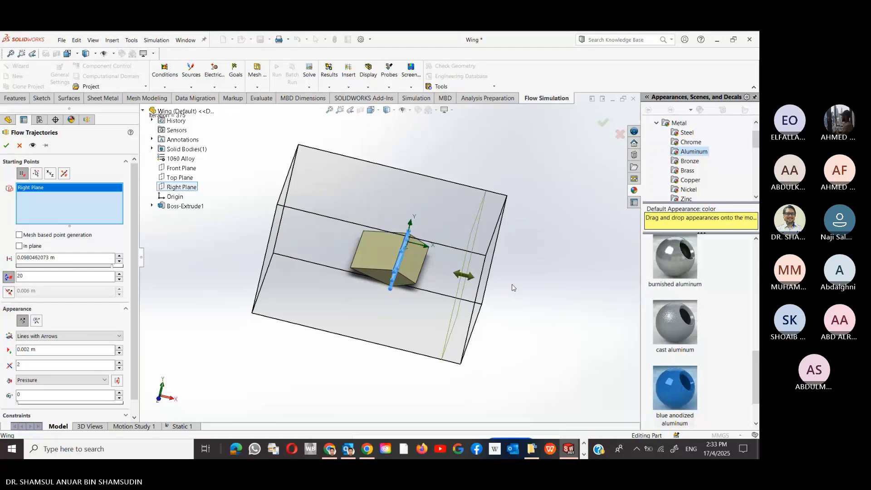
left_click_drag(465, 276, 486, 280)
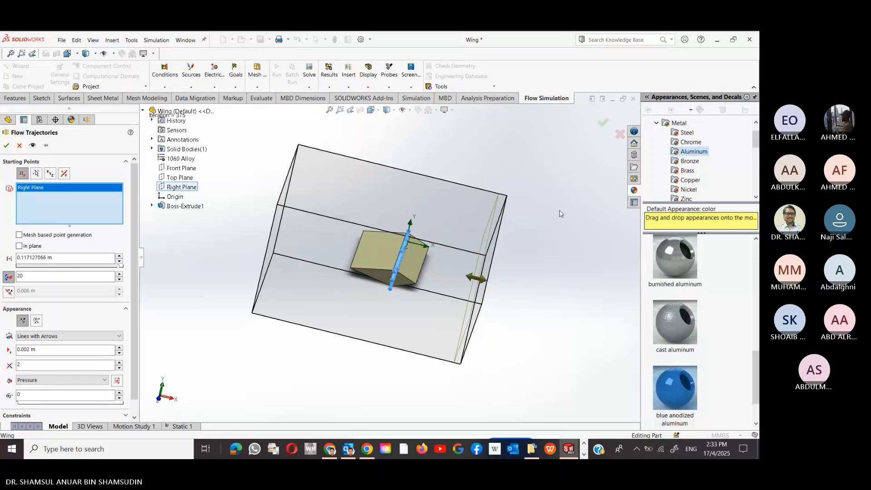
key("space")
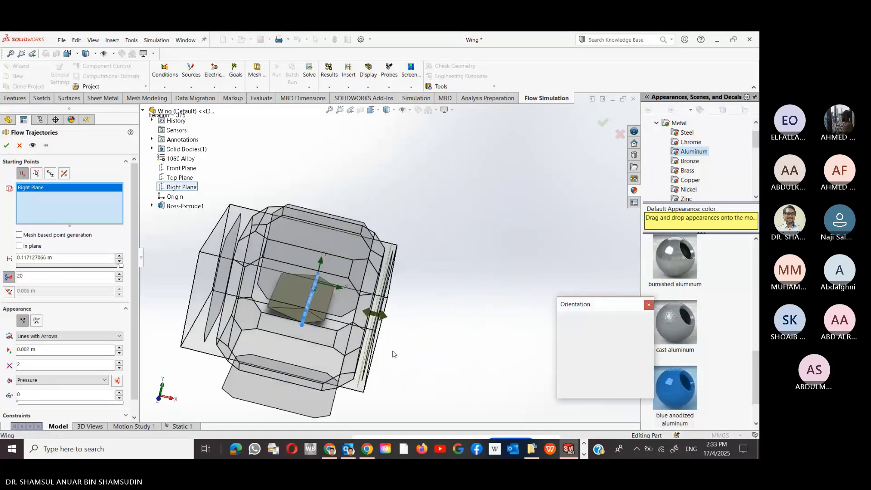
- In Front view, push the starting-plane offset out to about 0.122 m
left_click(306, 339)
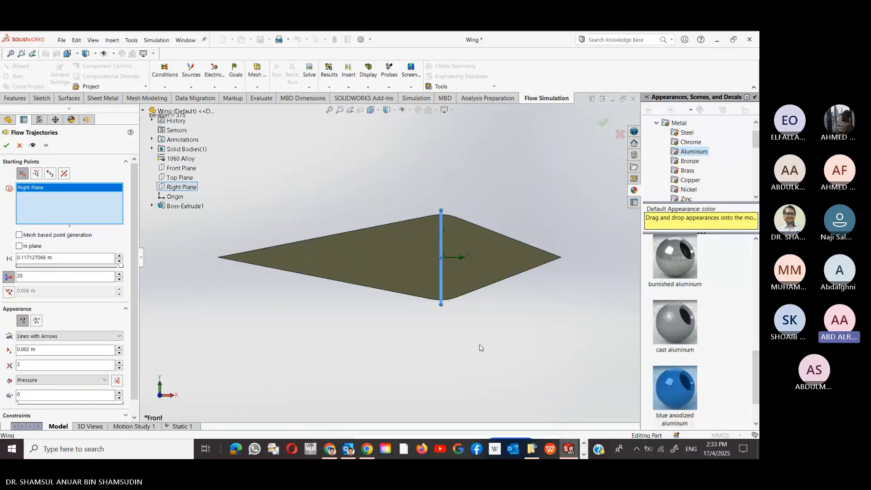
scroll(480, 349, "up", 6)
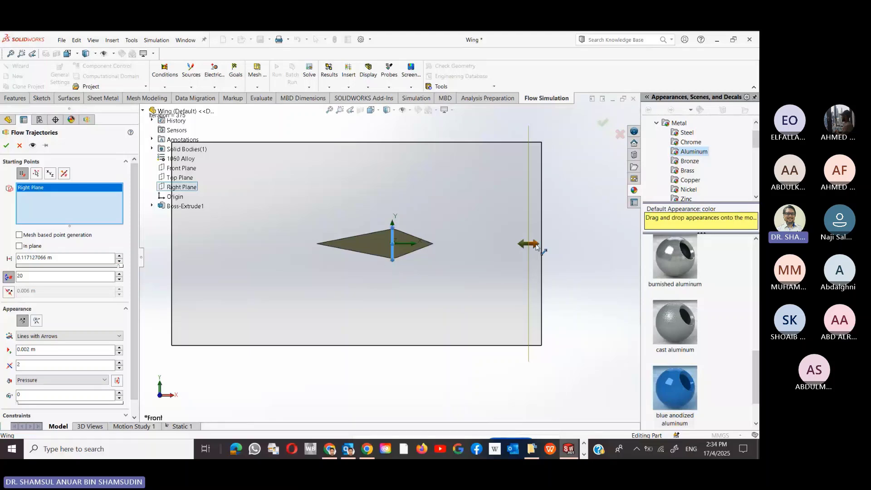
left_click_drag(540, 249, 545, 249)
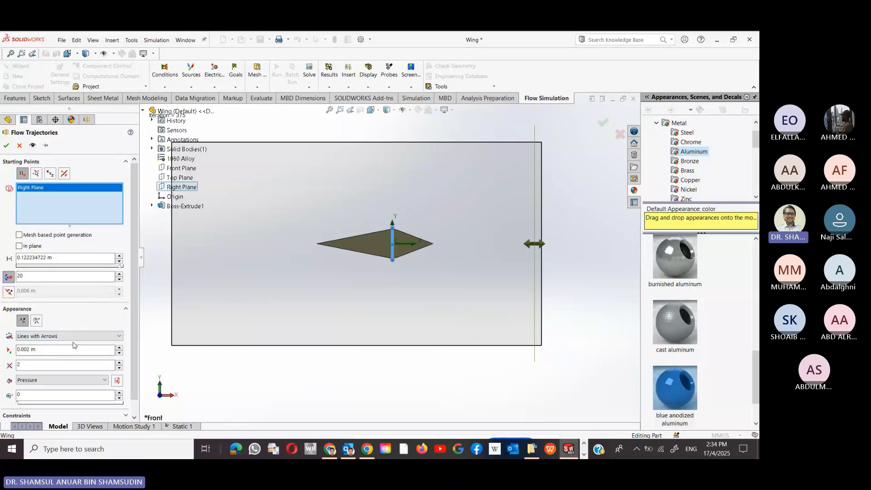
- Keep Lines with Arrows as the style and set Number of Points to 300
left_click(74, 336)
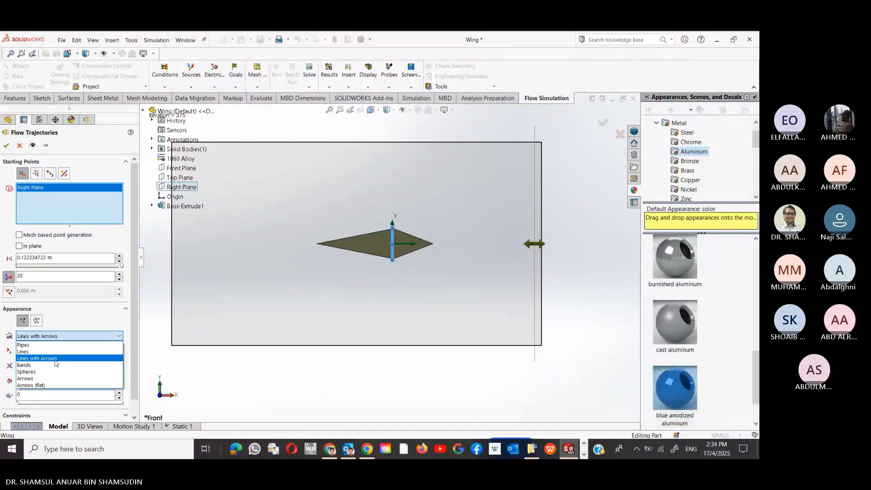
left_click(55, 358)
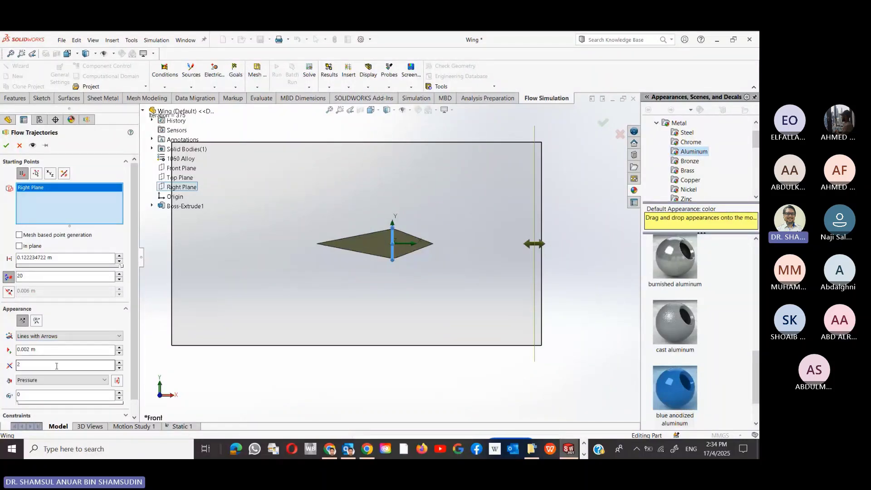
double_click(29, 275)
type("30")
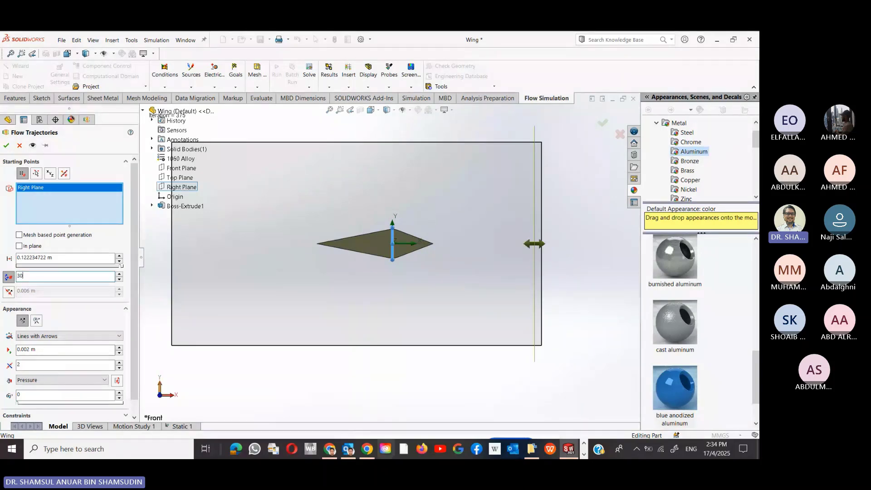
type("0")
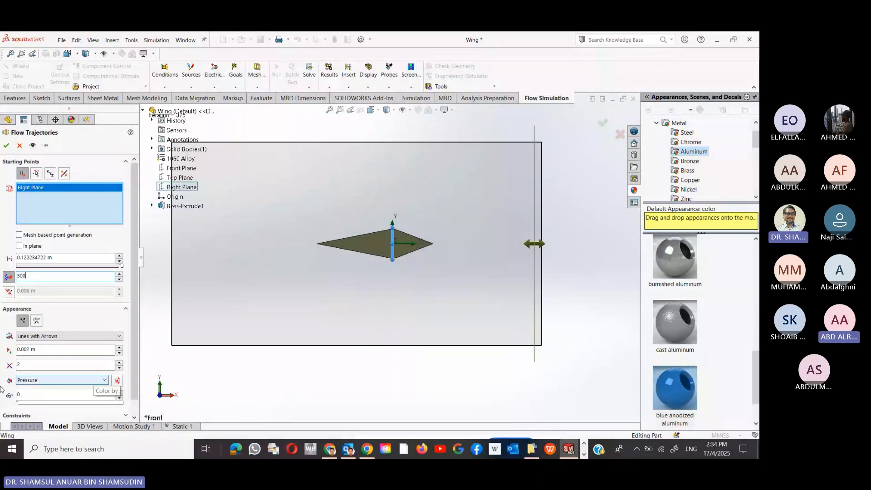
- Try Velocity (X) colouring, then colour the trajectories by Pressure
left_click(69, 380)
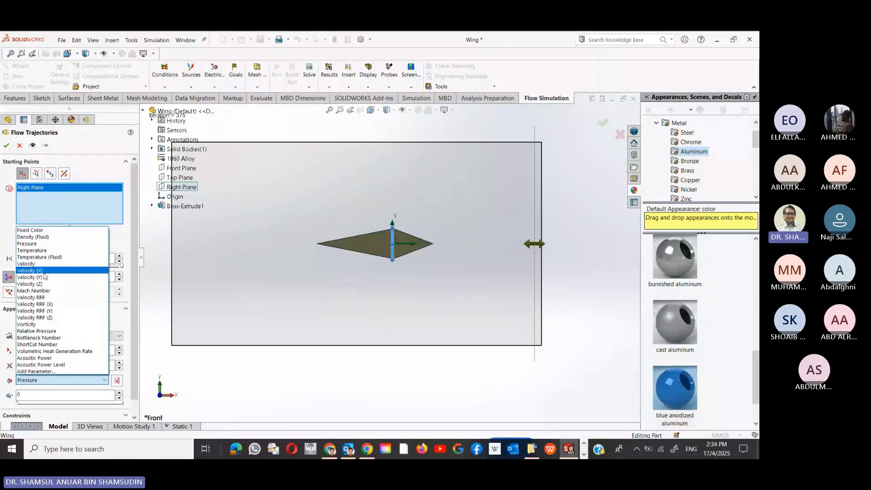
left_click(41, 270)
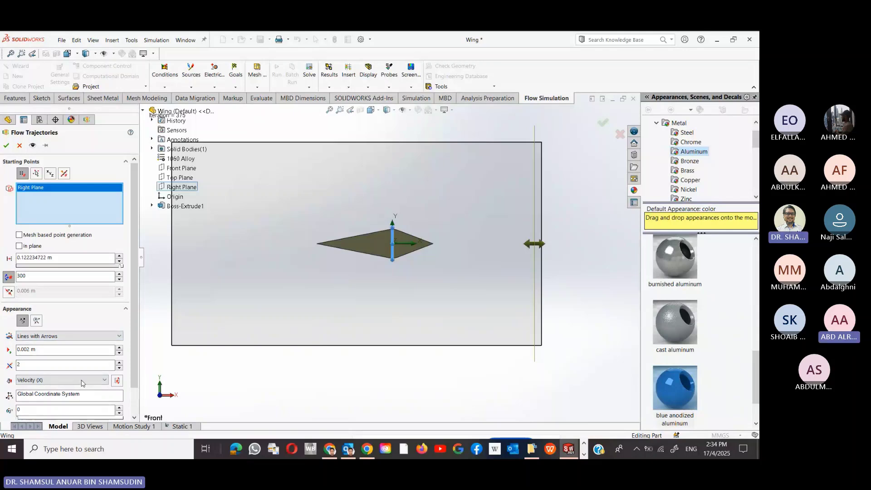
left_click(80, 381)
left_click(52, 244)
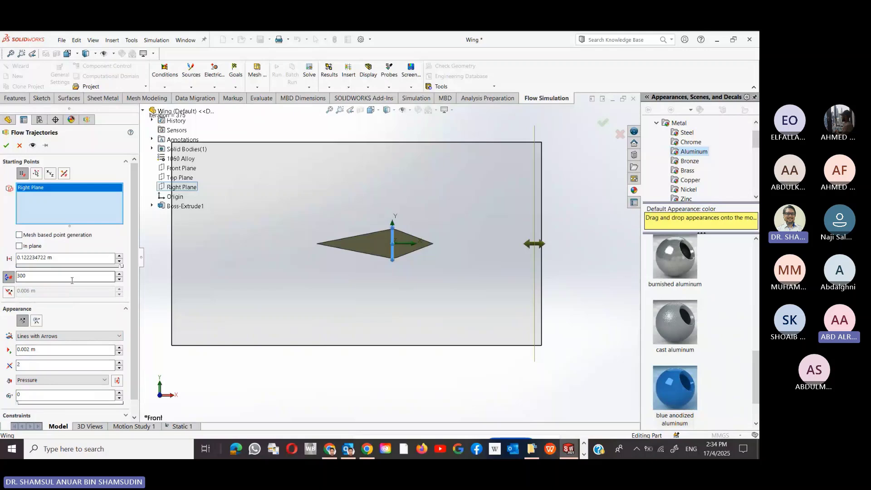
- Create Flow Trajectories 1 with a 100558.88–101704.51 Pa pressure legend and play its animation
left_click(6, 145)
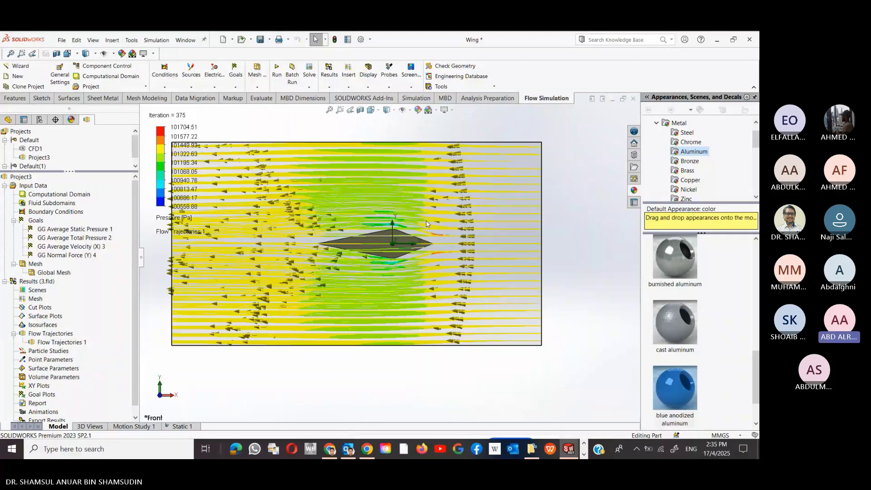
scroll(426, 220, "down", 2)
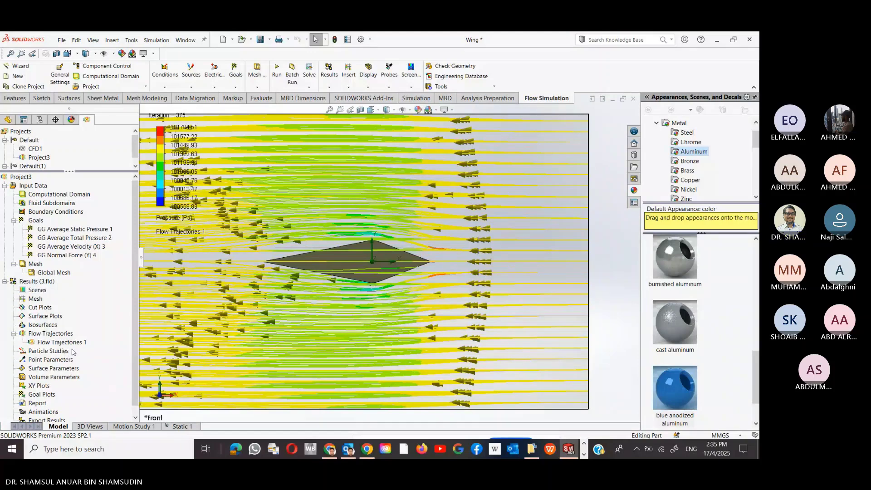
right_click(73, 342)
left_click(109, 275)
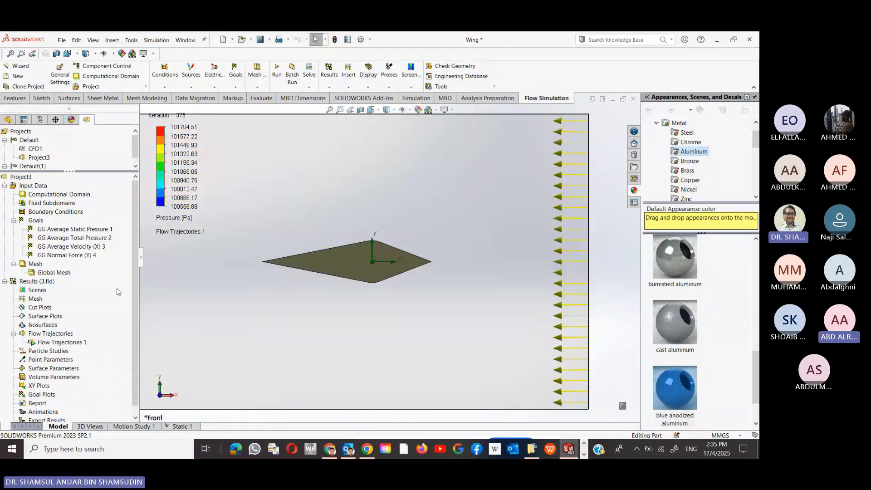
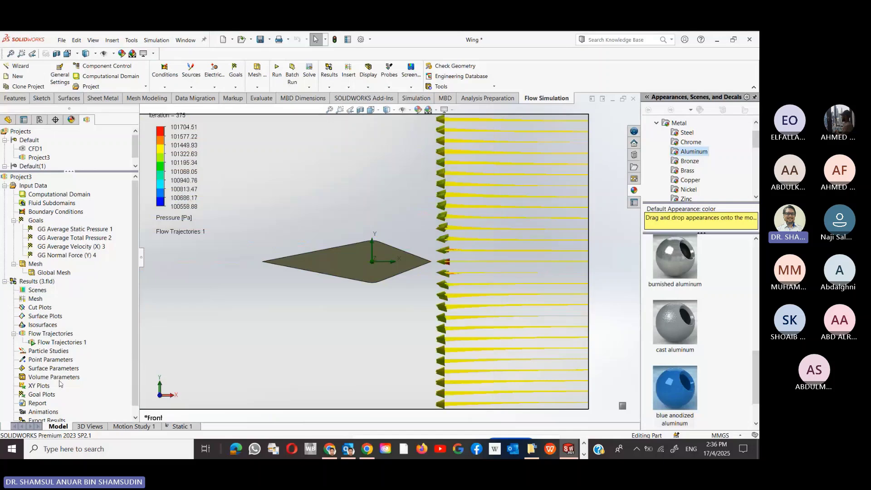
- Stop the Flow Trajectories 1 animation and save the Wing part
left_click(47, 343)
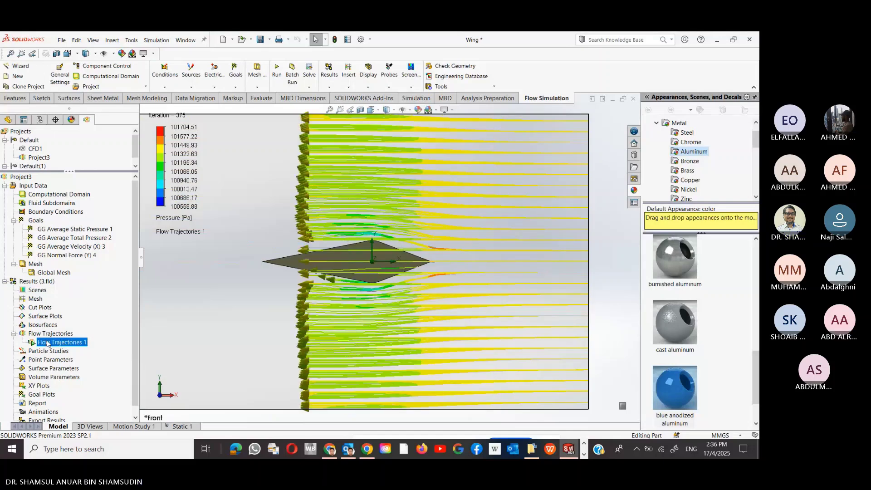
right_click(48, 343)
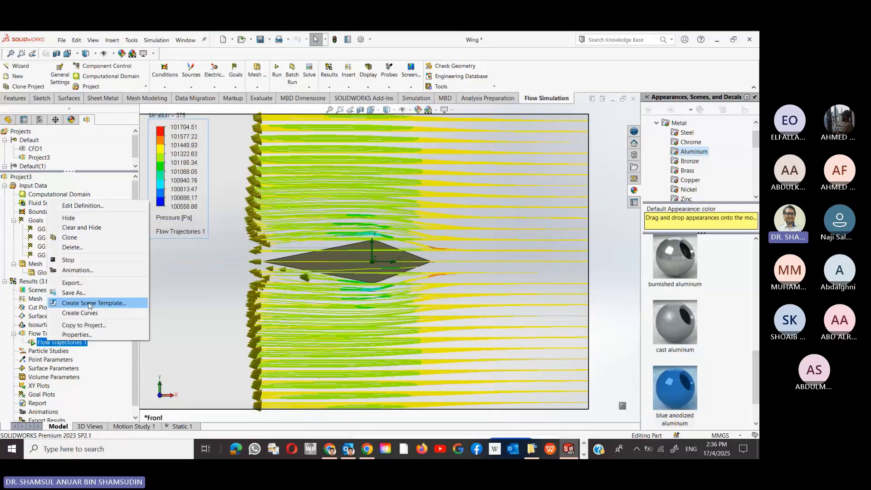
left_click(79, 261)
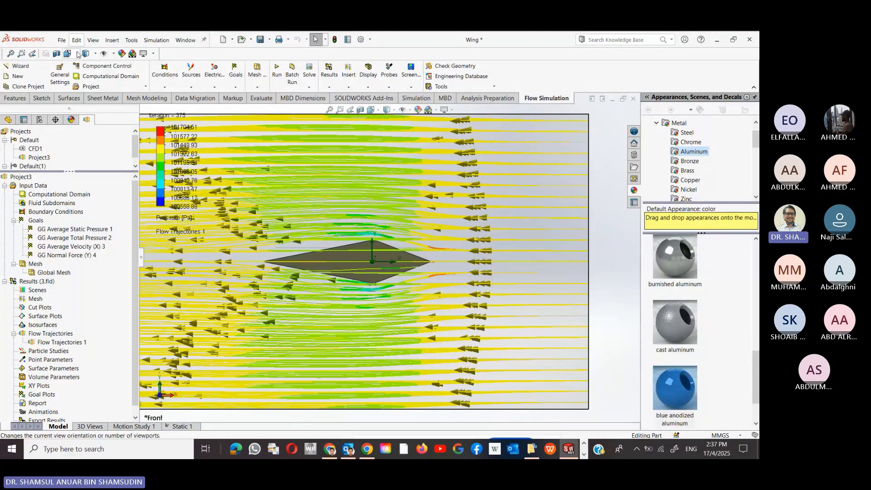
left_click(260, 39)
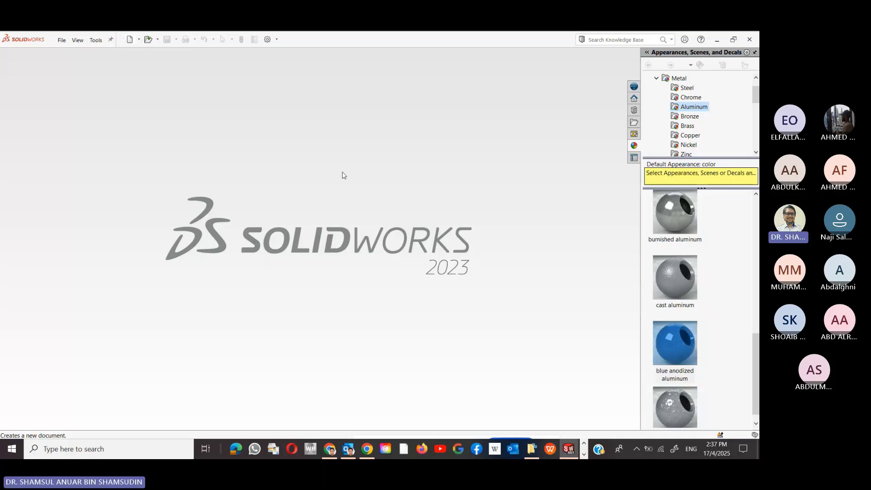
- Open the Assem1 four-bar linkage assembly from the CAE-SOLIDWORKS folder
left_click(148, 40)
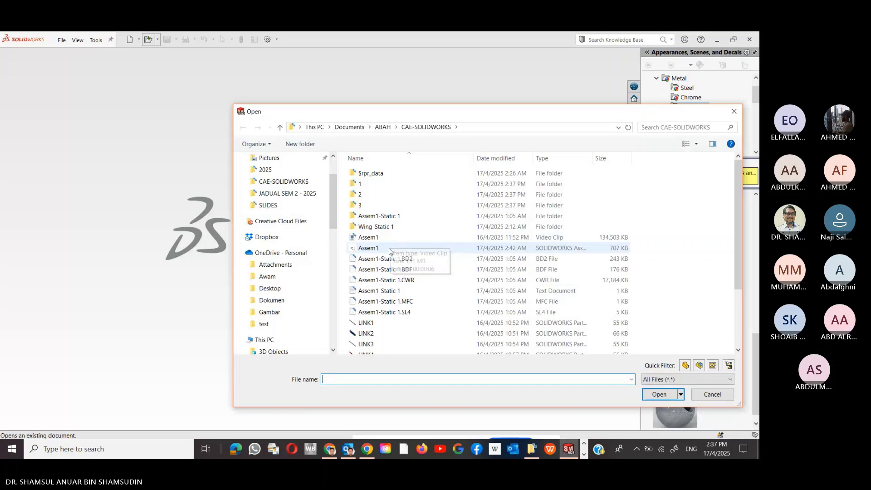
left_click(389, 249)
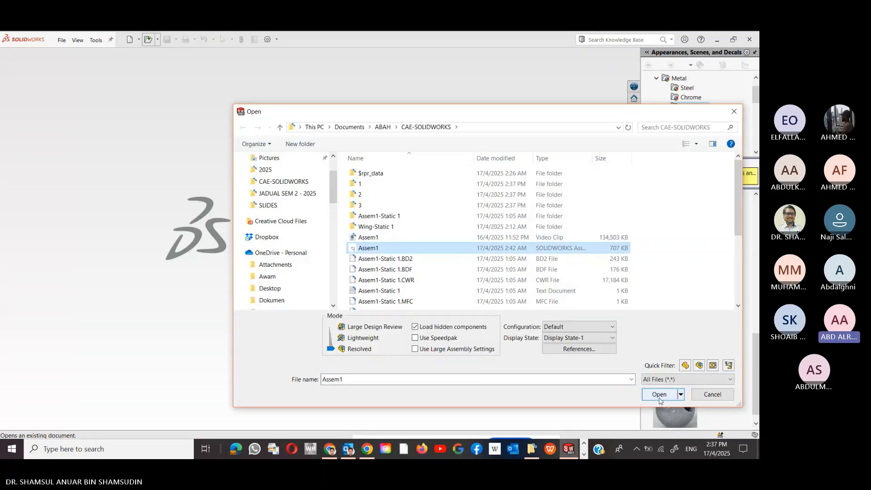
left_click(660, 400)
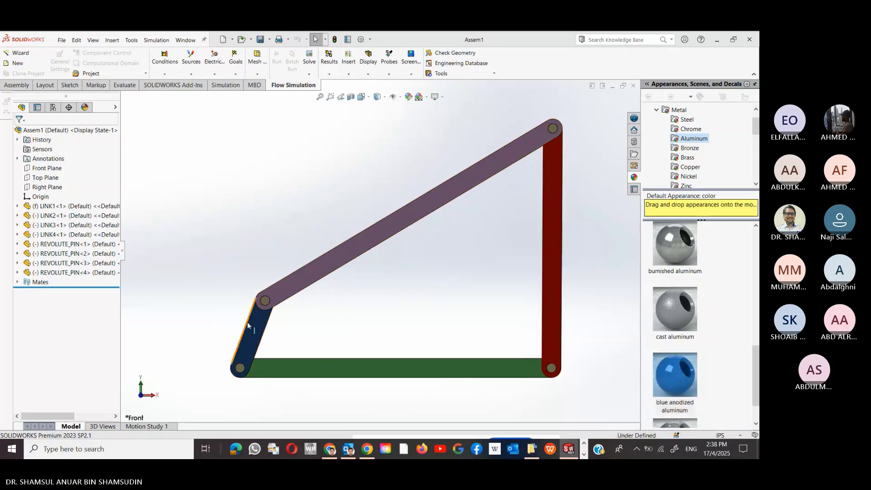
- Drag the blue LINK2 crank to swing the linkage, inspecting the joints before fitting the view
left_click_drag(256, 325, 258, 345)
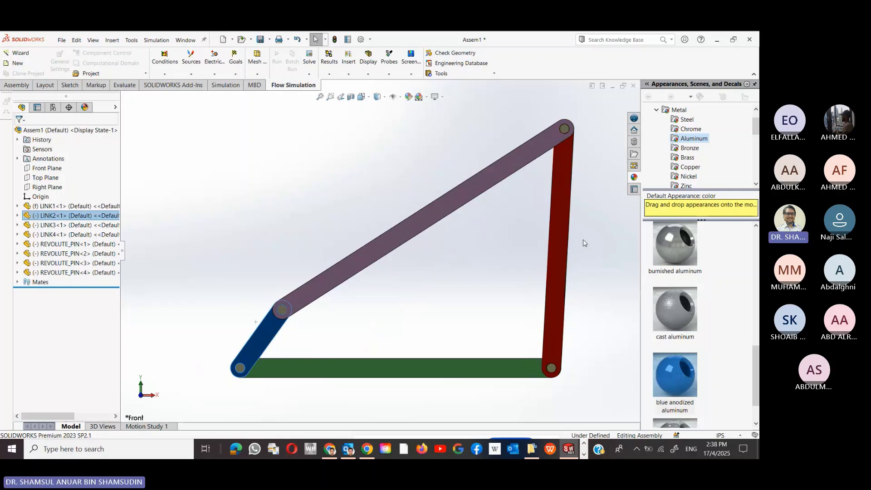
middle_click_drag(584, 239, 511, 278)
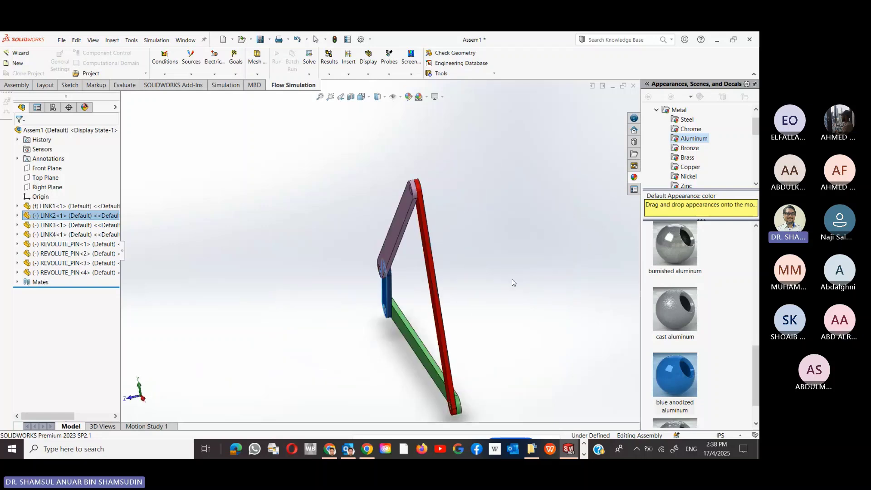
left_click(379, 336)
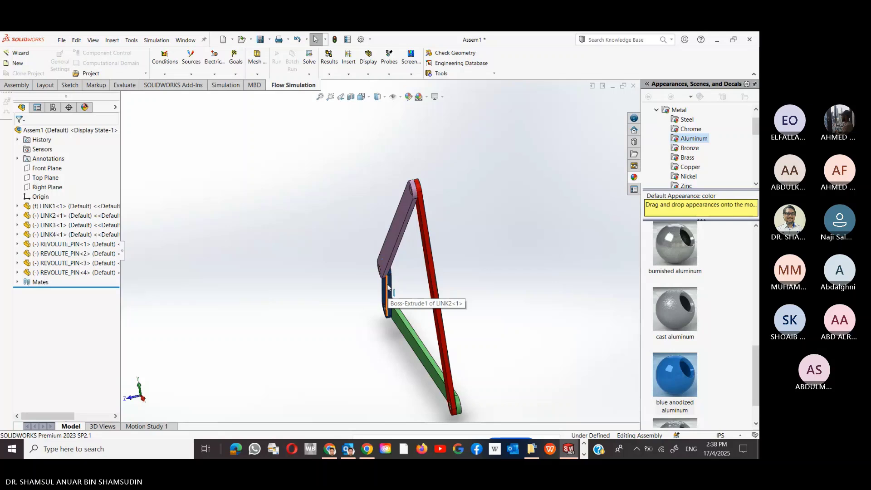
left_click_drag(390, 291, 369, 276)
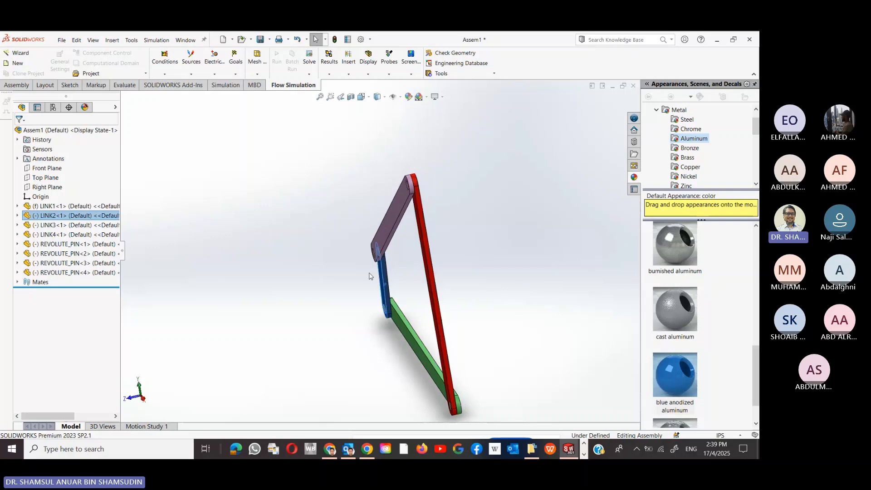
left_click(369, 275)
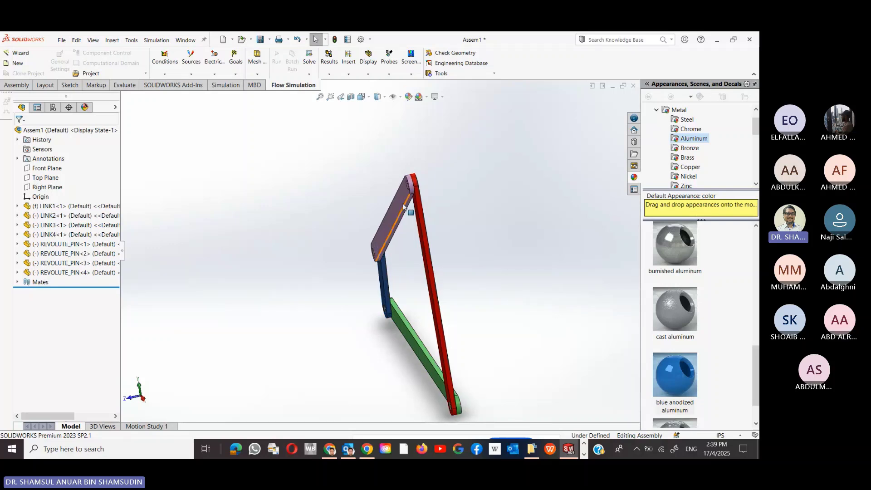
scroll(422, 203, "down", 5)
middle_click_drag(439, 257, 479, 245)
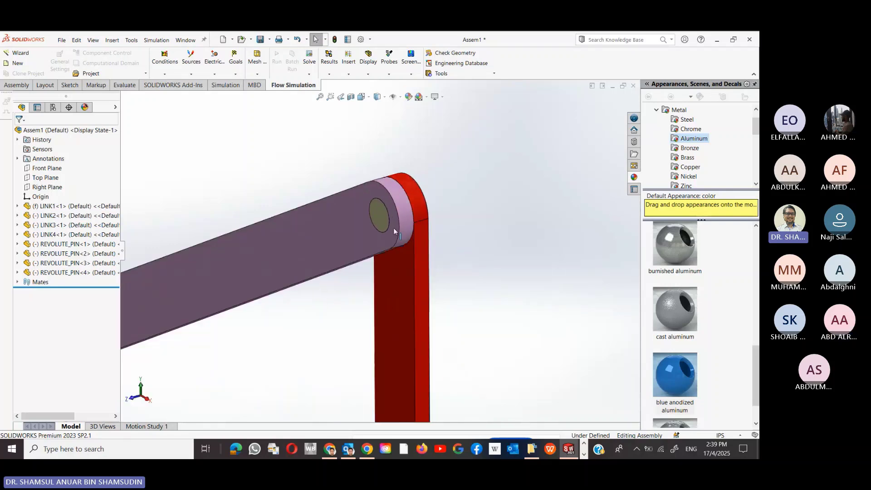
scroll(438, 256, "up", 5)
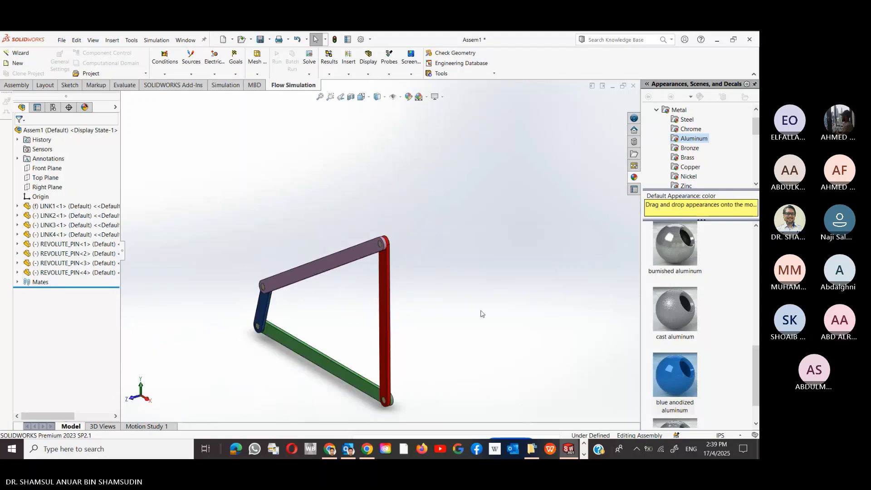
left_click(318, 98)
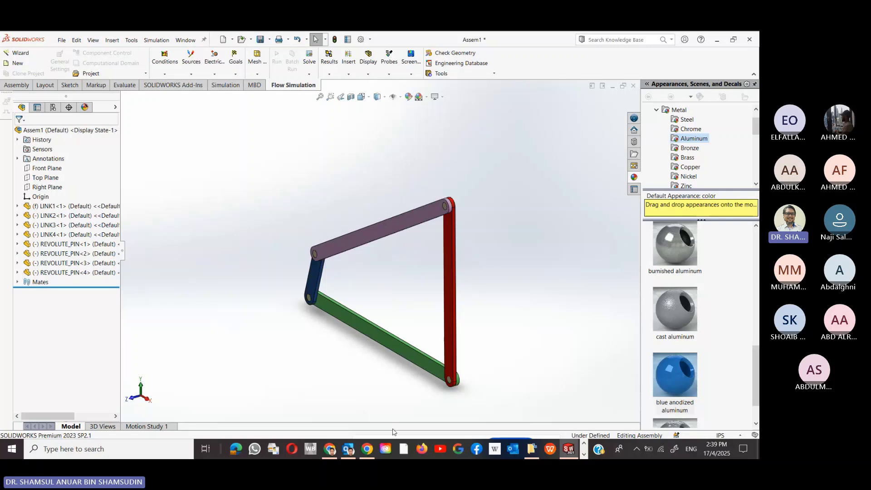
- Switch to Motion Study 1, move the Plot5 graph right, and select RotaryMotor2
left_click(144, 426)
mouse_move(367, 448)
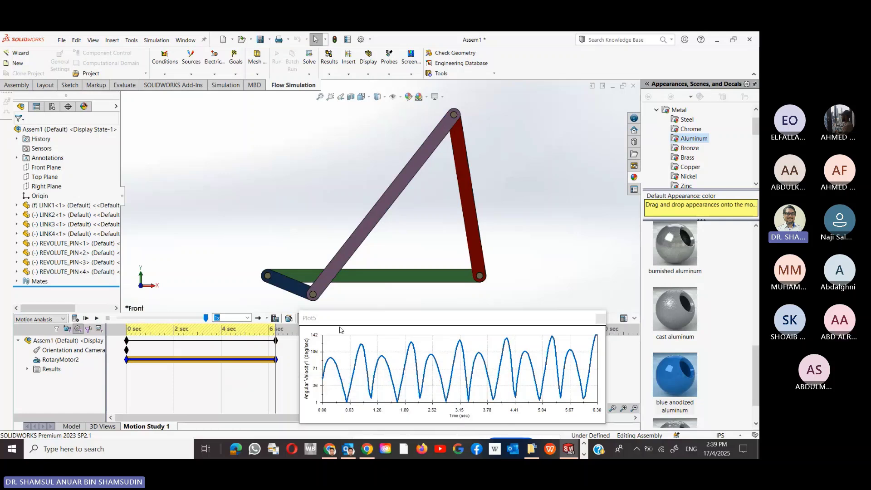
left_click_drag(341, 317, 431, 314)
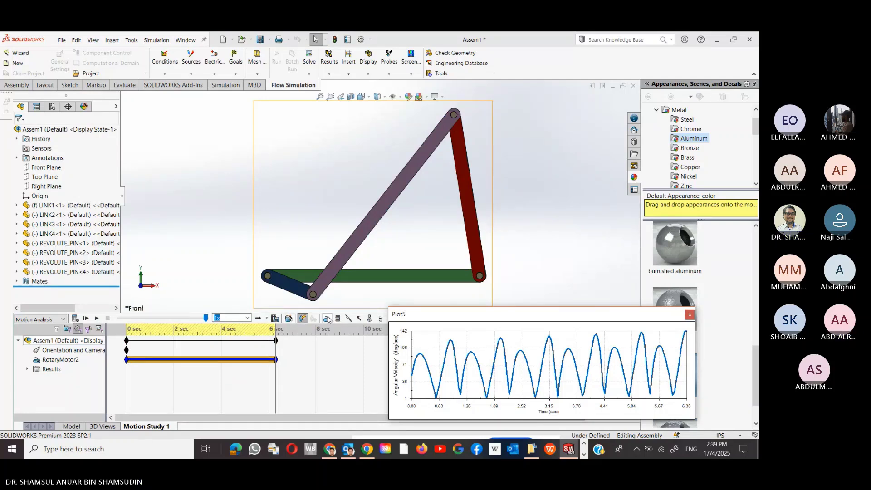
left_click(61, 359)
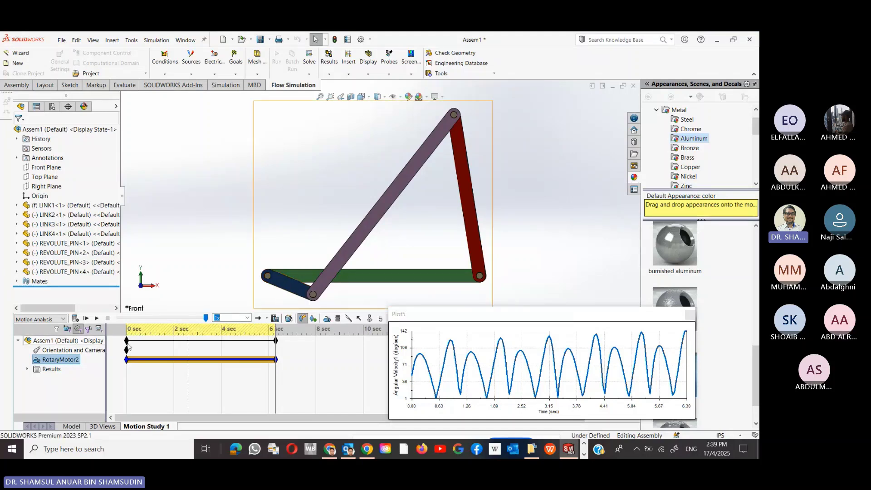
- Review RotaryMotor2's constant 60 RPM speed on LINK2 and confirm the motor
right_click(65, 361)
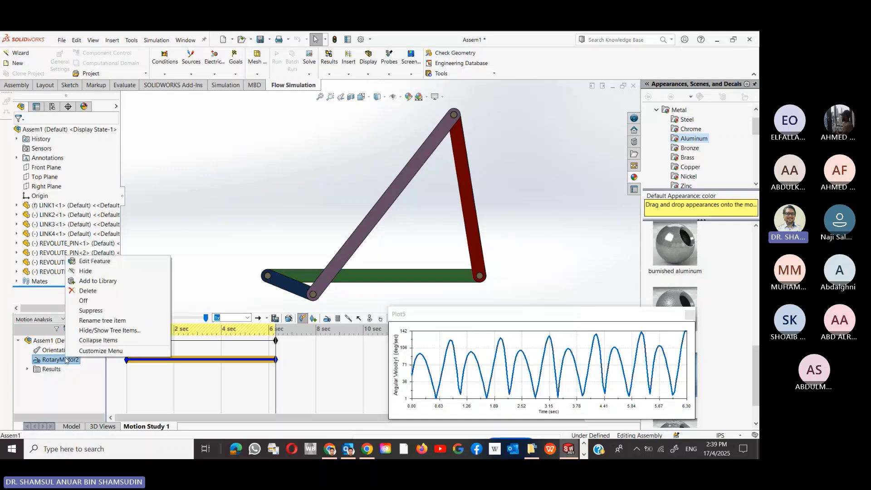
left_click(93, 261)
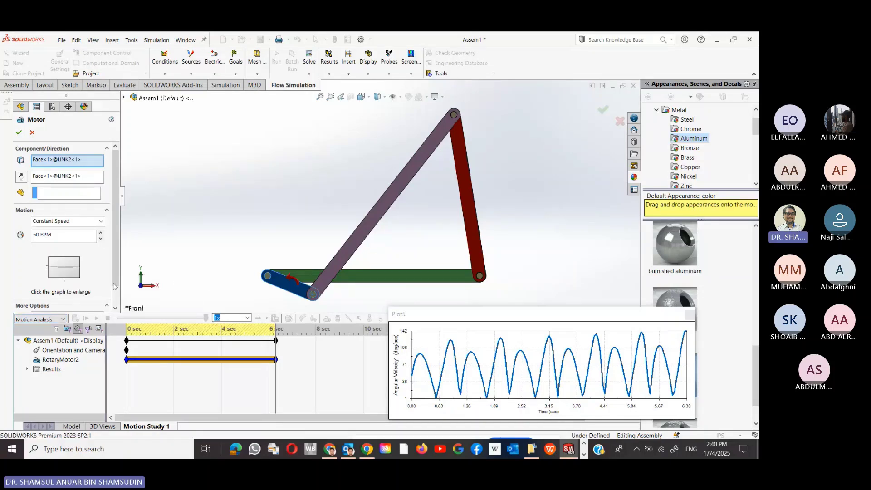
left_click(19, 132)
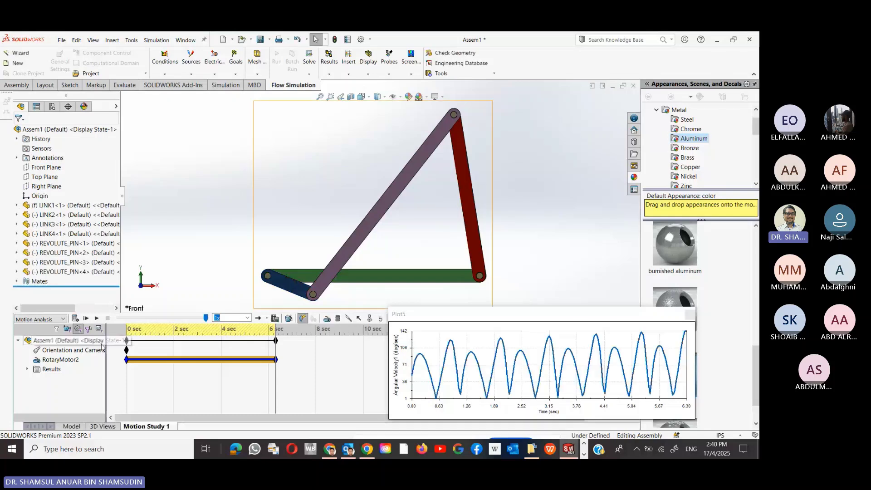
- Replay Motion Study 1 from the start, reposition the Plot5 graph, and expand the result plots
left_click(86, 319)
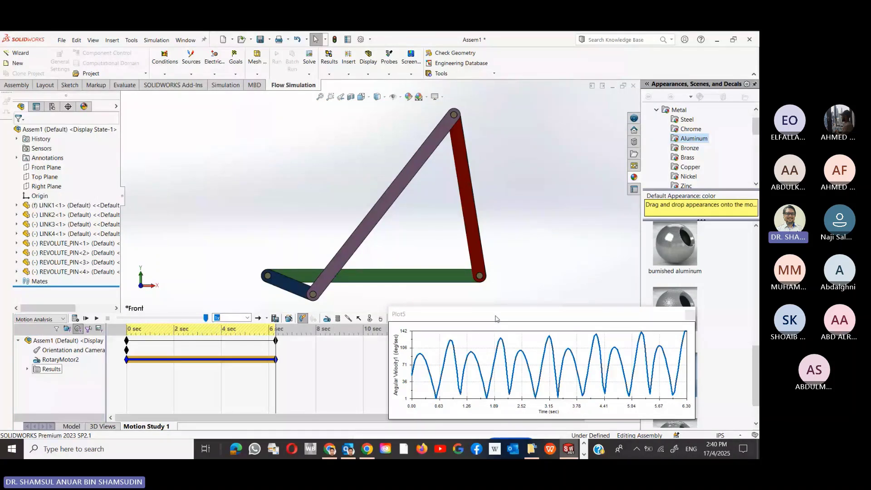
left_click_drag(495, 316, 440, 166)
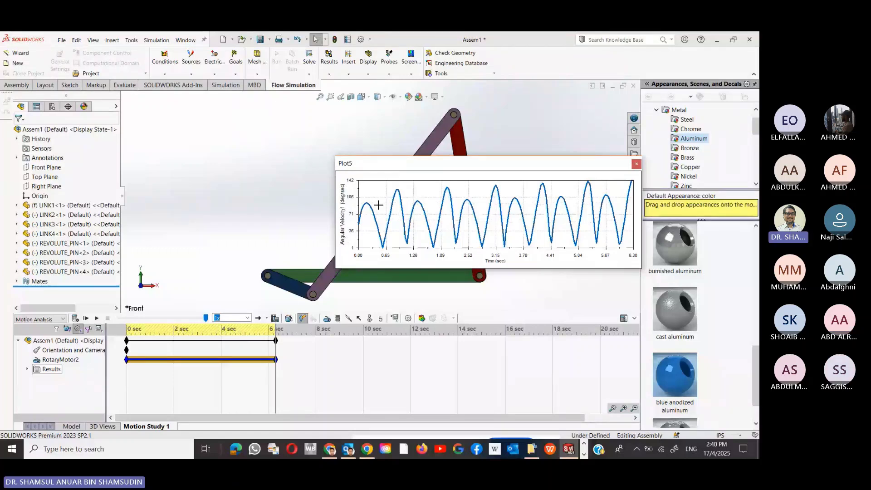
left_click_drag(412, 163, 352, 299)
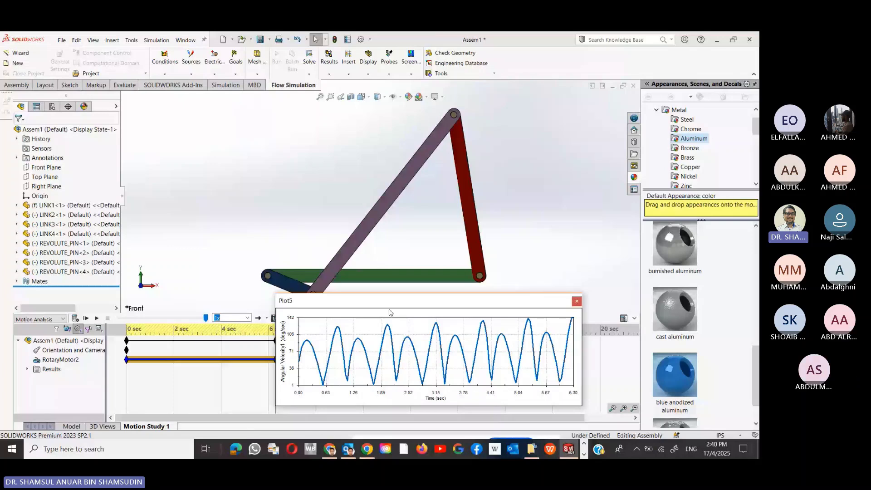
left_click_drag(388, 300, 438, 264)
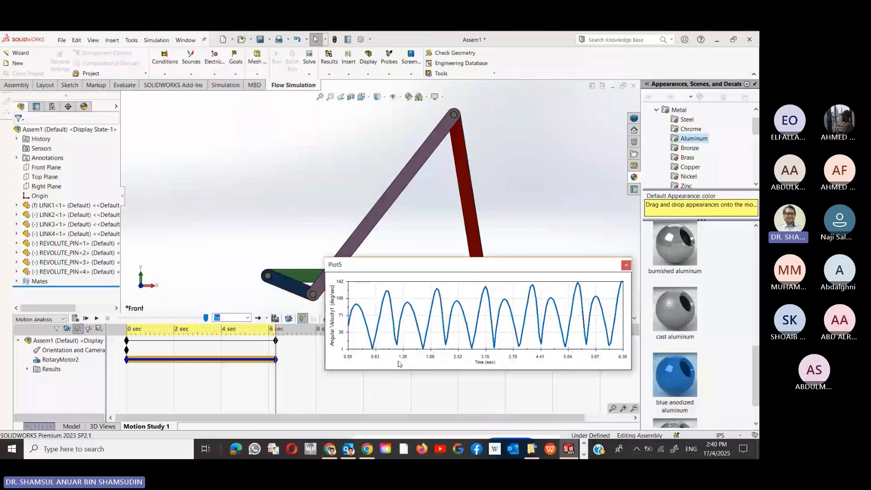
left_click(27, 368)
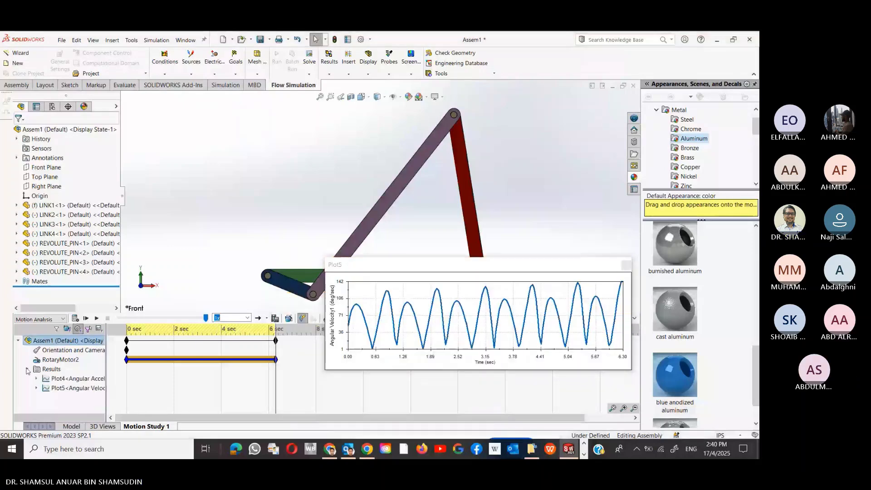
- Open Plot5's LINK4 angular velocity definition with Edit Feature
right_click(73, 390)
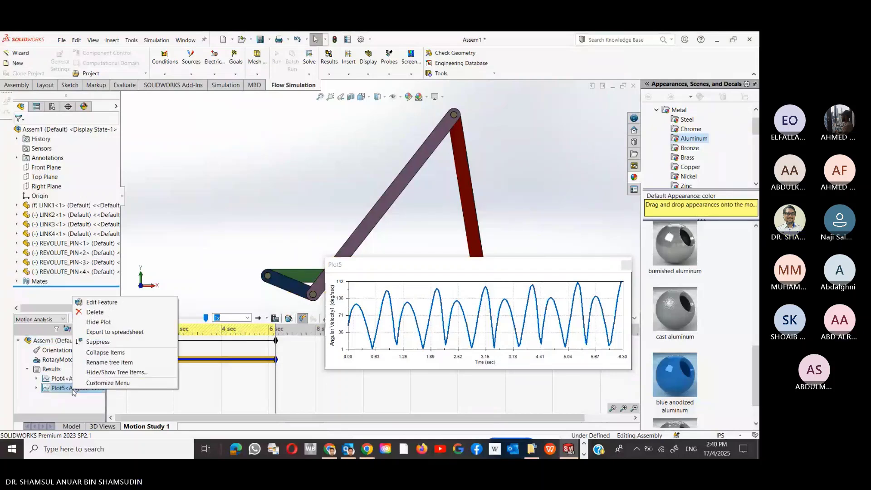
left_click(108, 302)
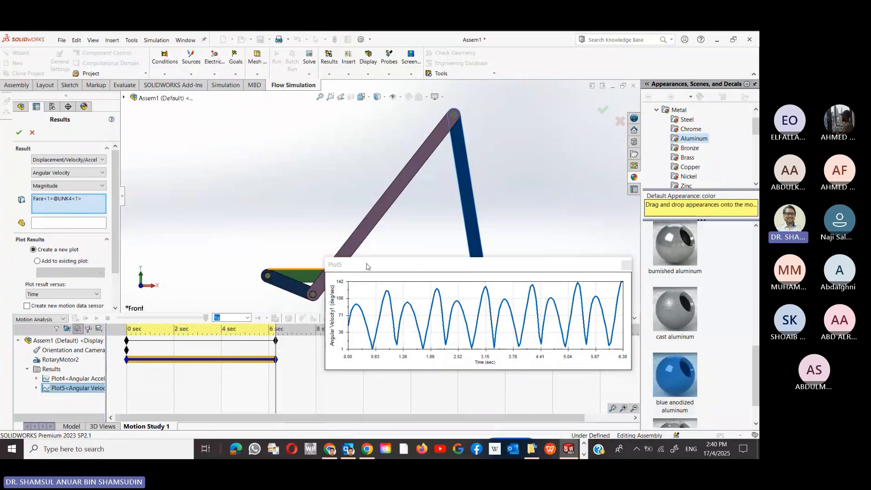
- Read values along the Plot5 angular velocity curve, then move the graph below the mechanism
left_click_drag(366, 267, 359, 354)
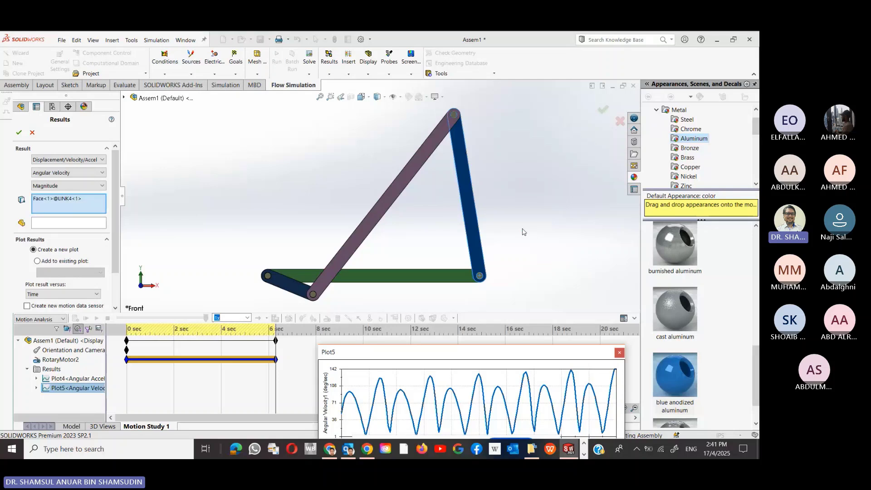
left_click_drag(386, 352, 366, 116)
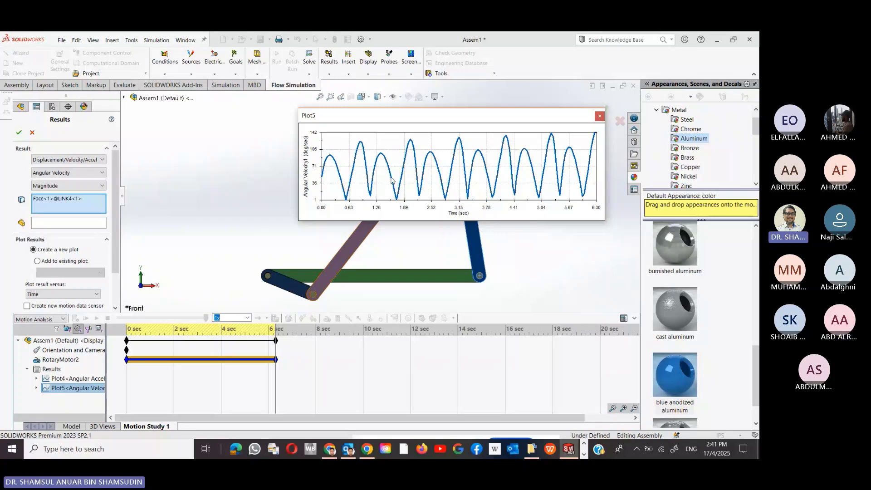
mouse_move(381, 170)
mouse_move(421, 177)
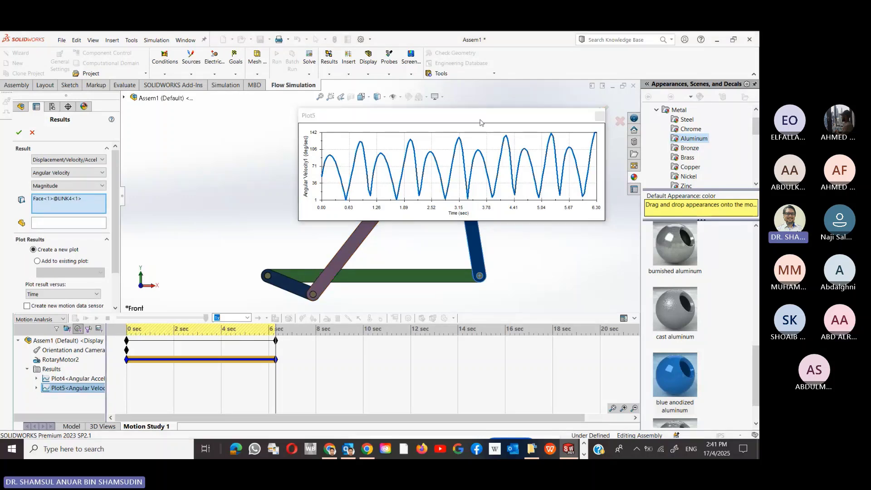
left_click_drag(478, 121, 509, 365)
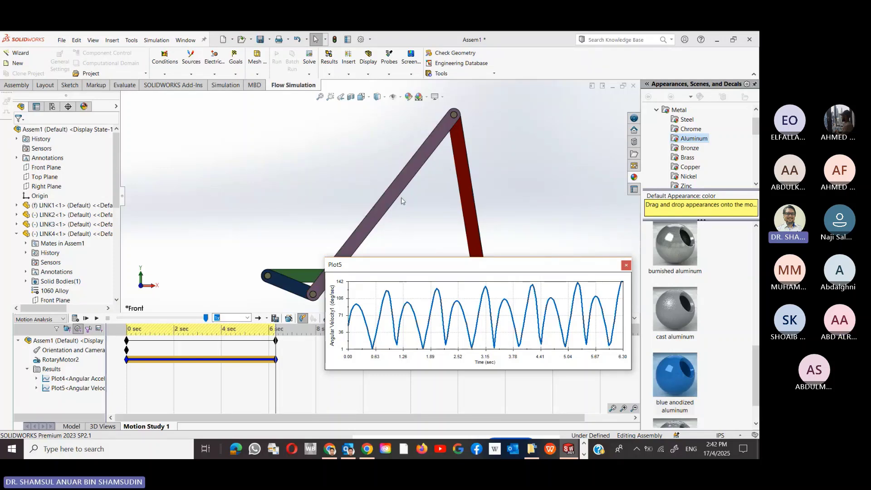
- Move the Plot5 graph further down to uncover the linkage
left_click_drag(524, 271, 513, 352)
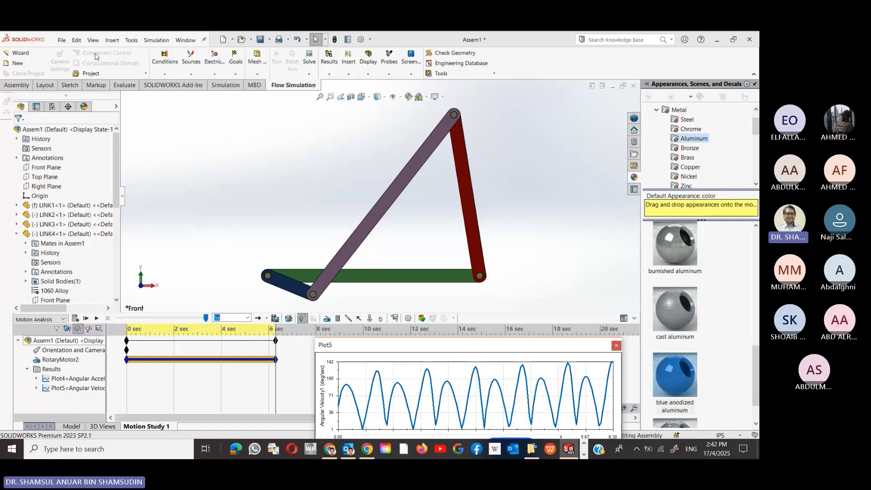
left_click(63, 40)
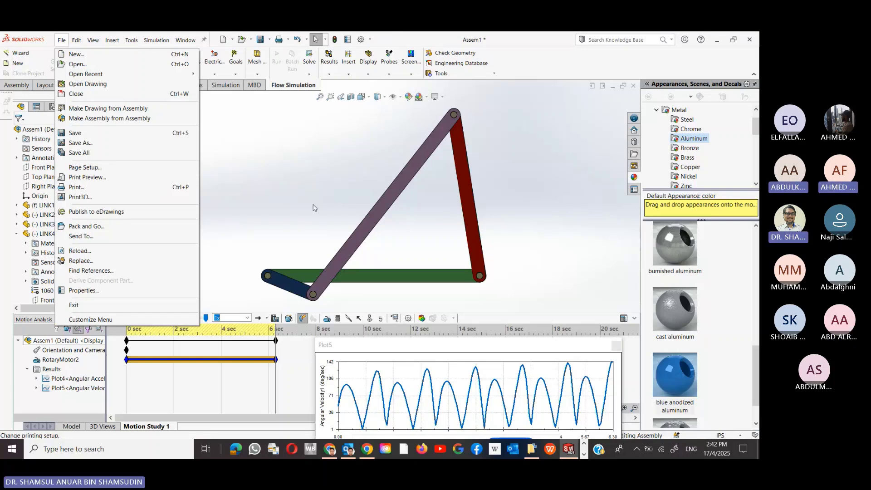
left_click(315, 198)
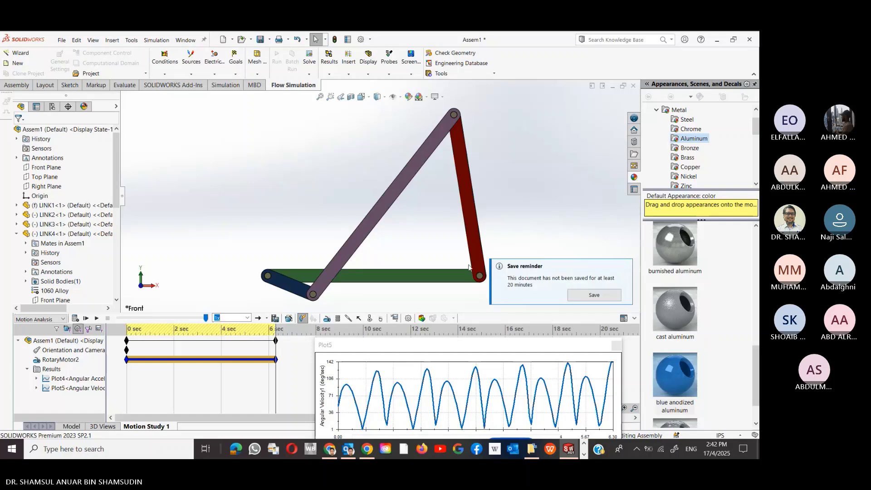
- Save the Assem1 assembly, choosing Rebuild and save
left_click(594, 295)
left_click(379, 208)
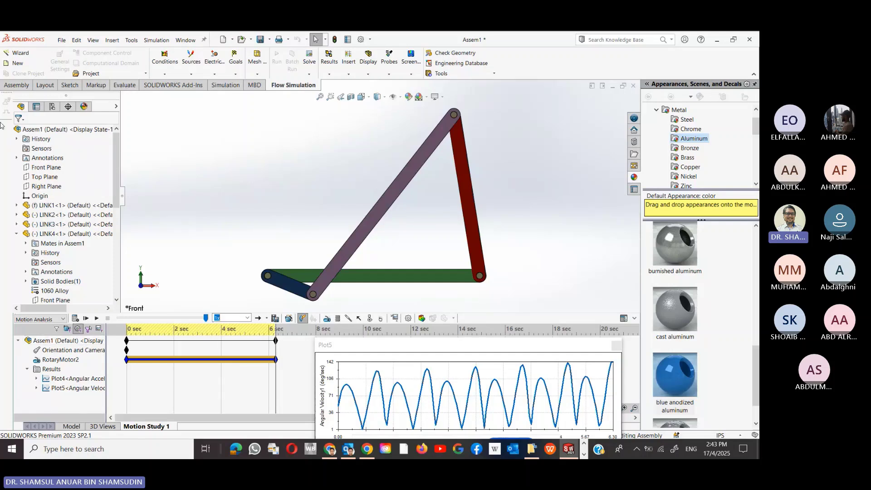
left_click(62, 40)
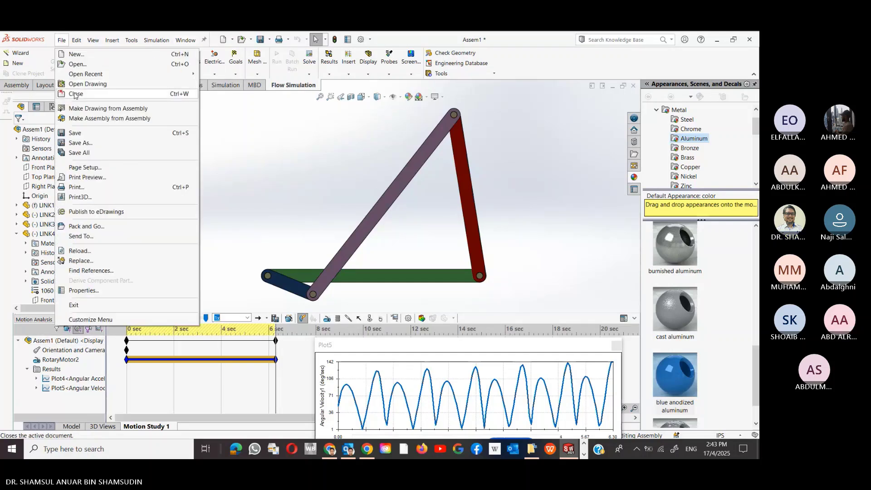
- Close the assembly with Save all, then exit SOLIDWORKS
left_click(75, 94)
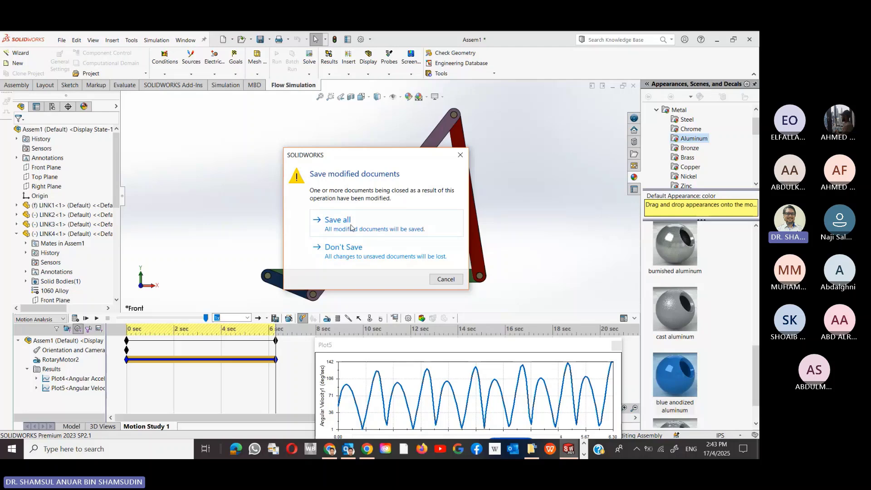
left_click(426, 247)
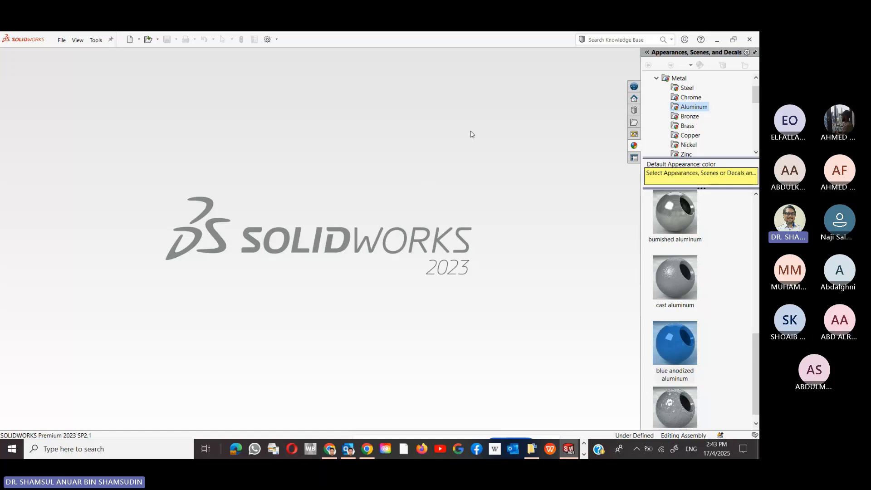
left_click(60, 41)
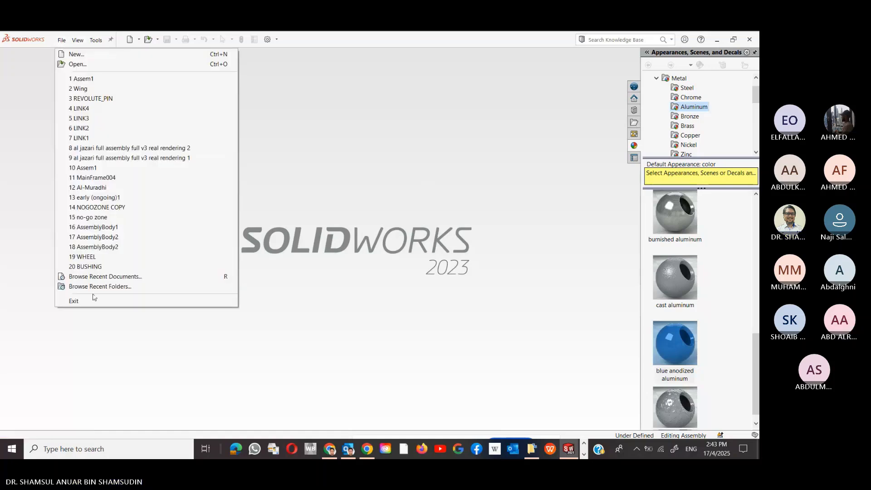
left_click(74, 301)
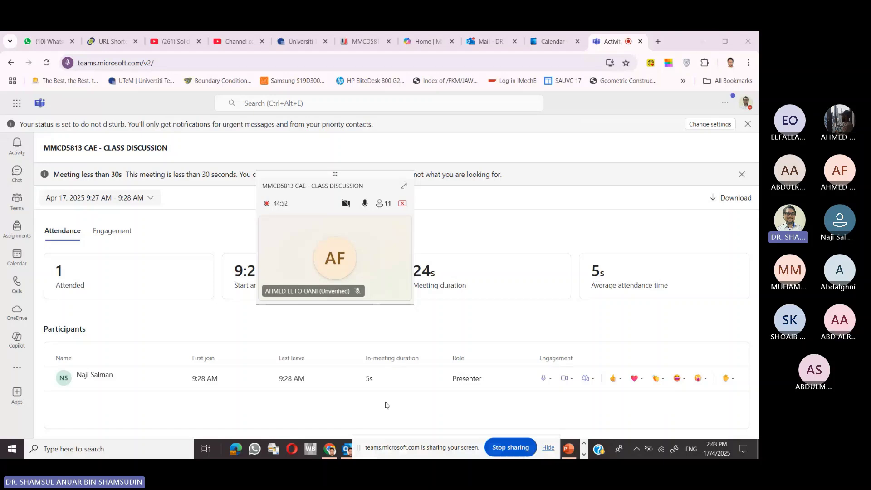
- Move the 'sharing your screen' bar up off the taskbar, above the Teams participant list
left_click_drag(451, 440, 561, 343)
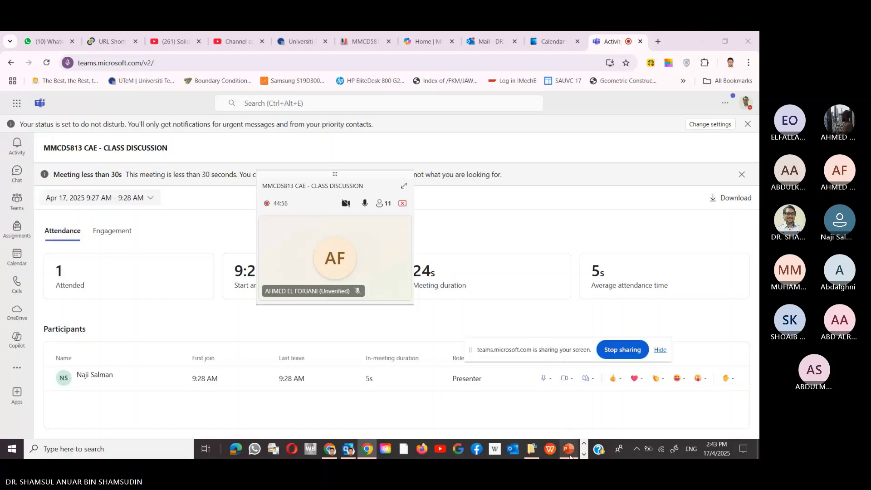
mouse_move(562, 449)
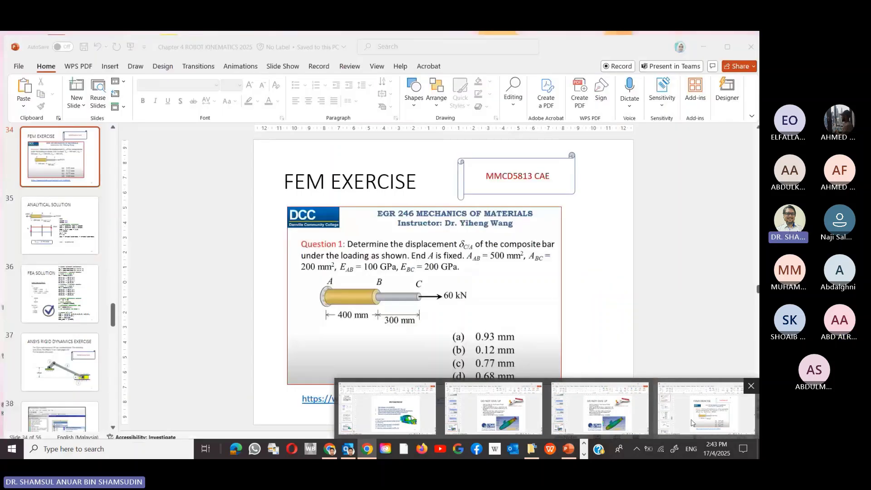
- Bring the Chapter 4 ROBOT KINEMATICS deck forward at slide 1 of 56, with the sharing notice moved to the top
left_click(691, 424)
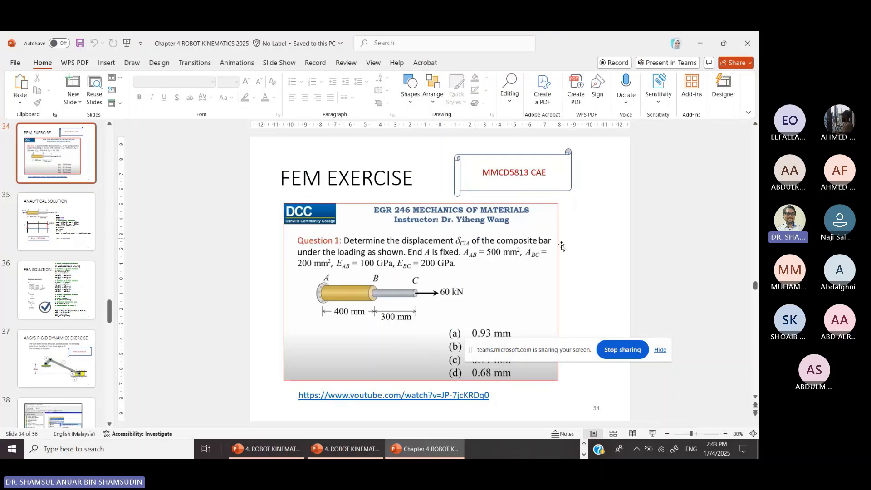
scroll(562, 245, "up", 2)
scroll(571, 238, "up", 6)
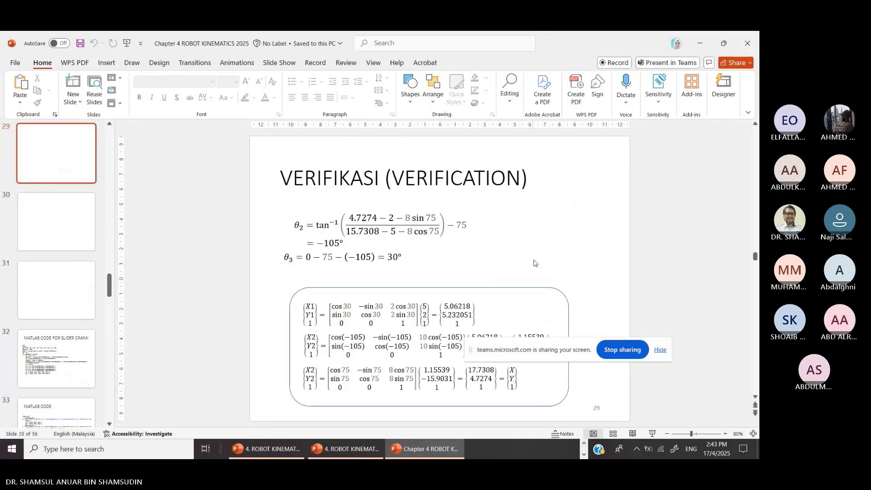
scroll(538, 274, "up", 4)
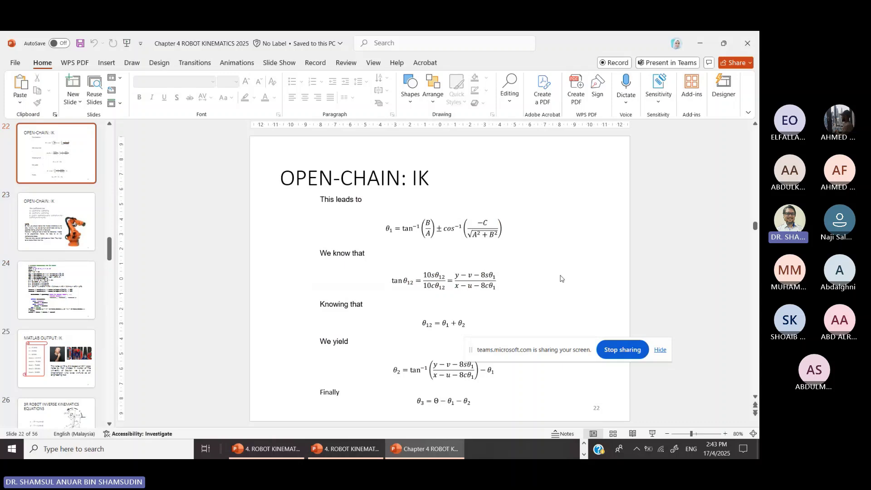
scroll(561, 278, "up", 6)
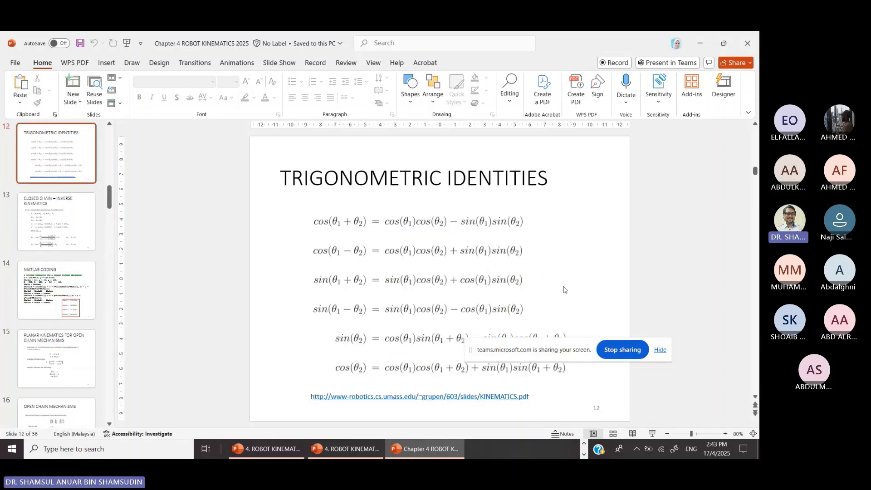
key("Home")
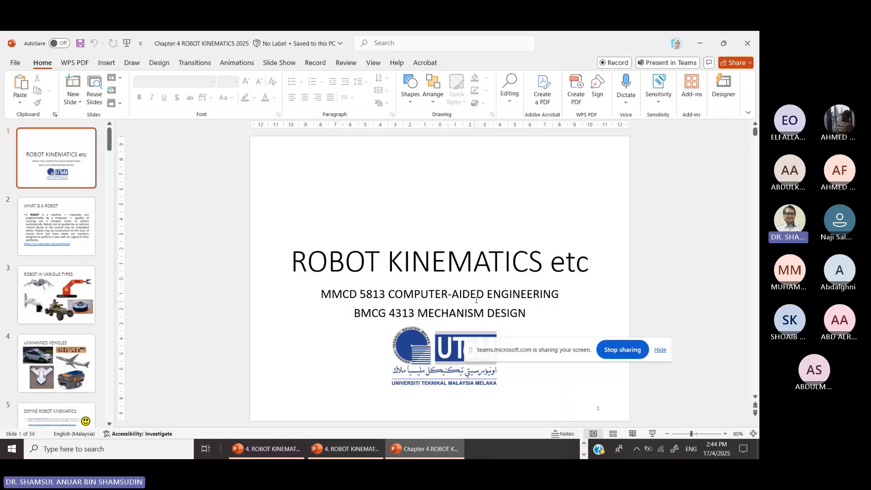
left_click(567, 350)
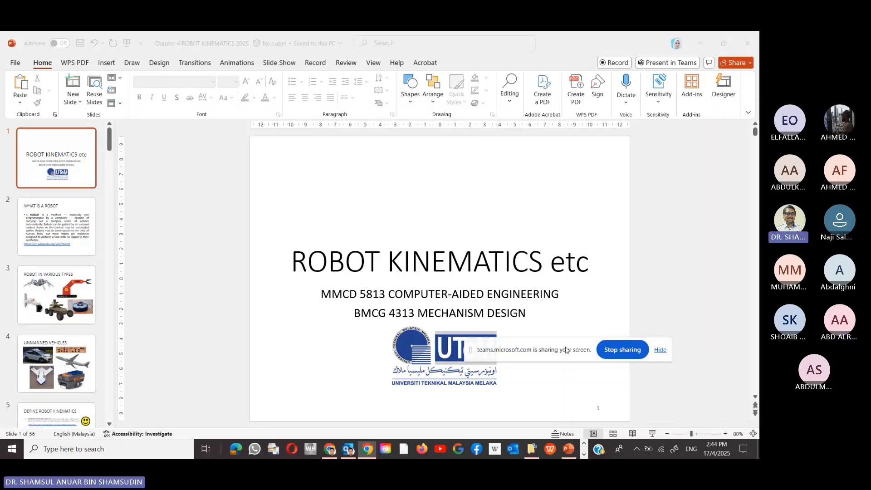
left_click_drag(566, 349, 482, 40)
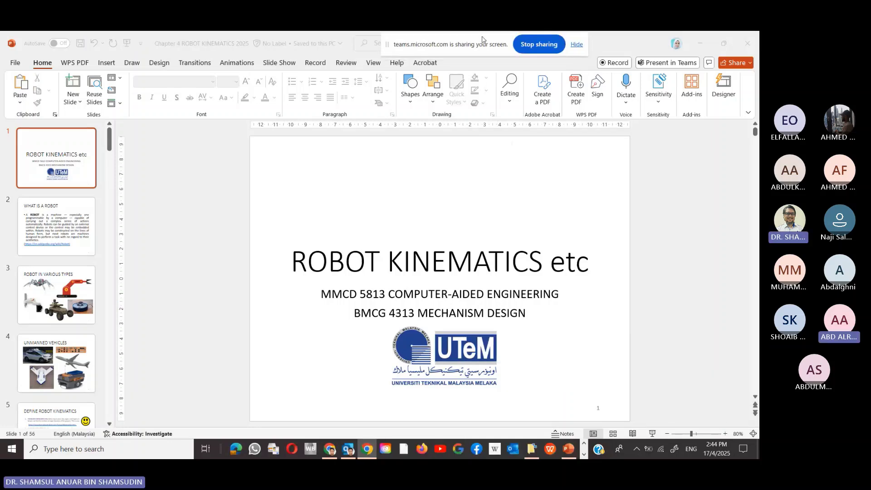
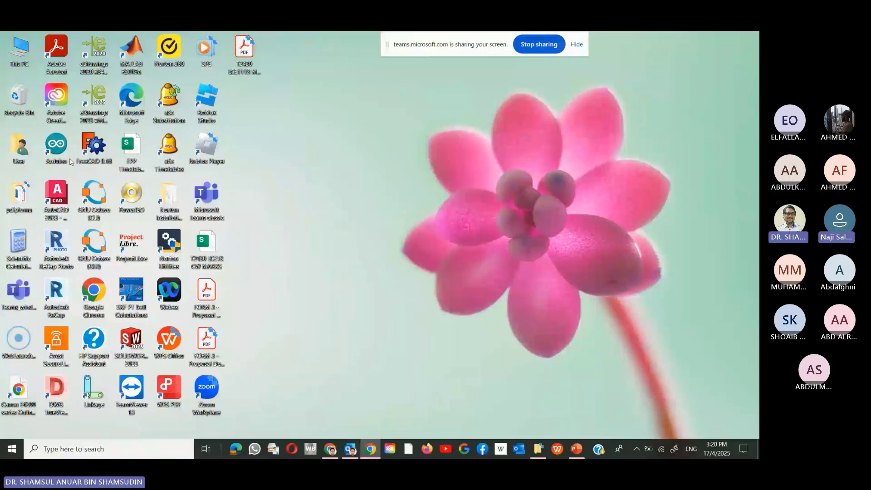
- Launch AutoCAD 2023 and sign in to Autodesk with the account e-mail and password
double_click(57, 195)
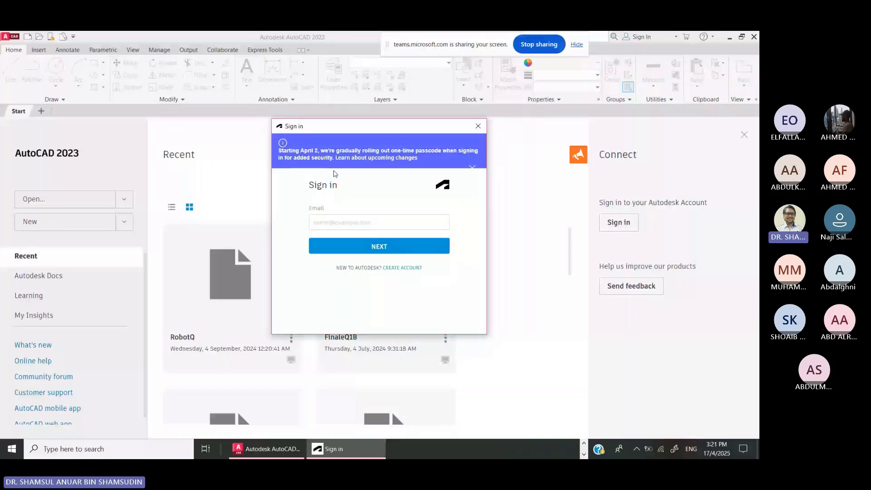
left_click(340, 228)
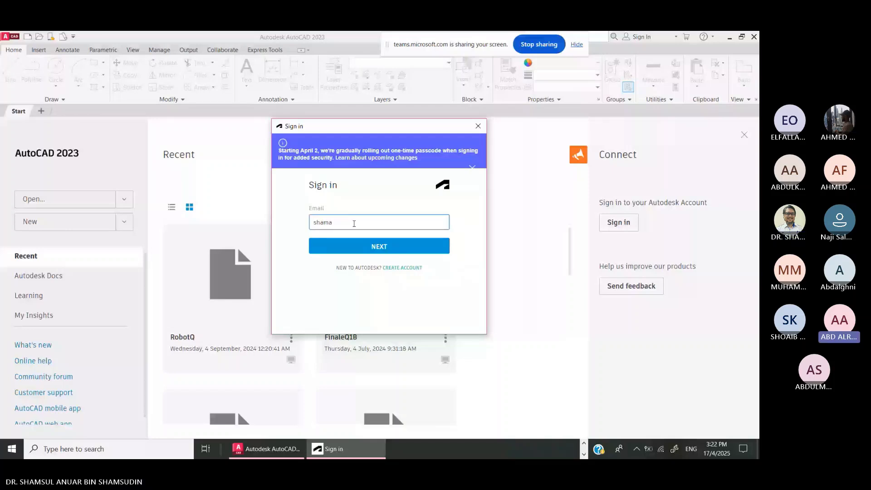
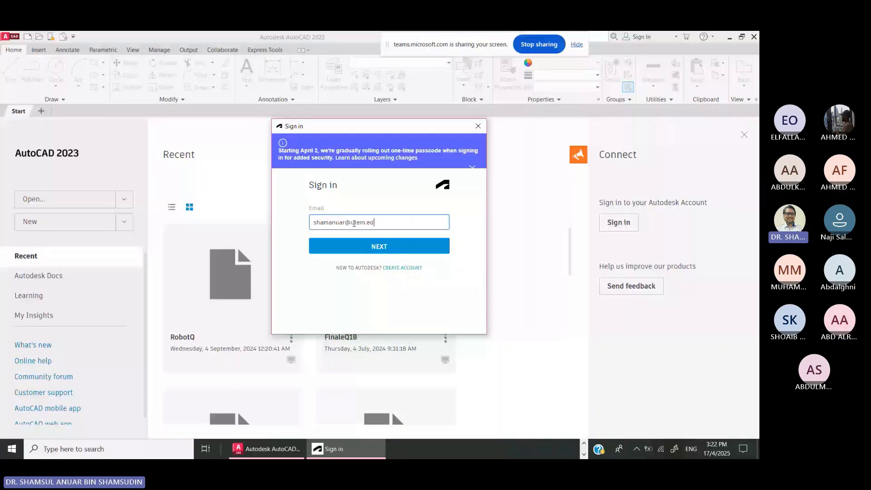
key("Return")
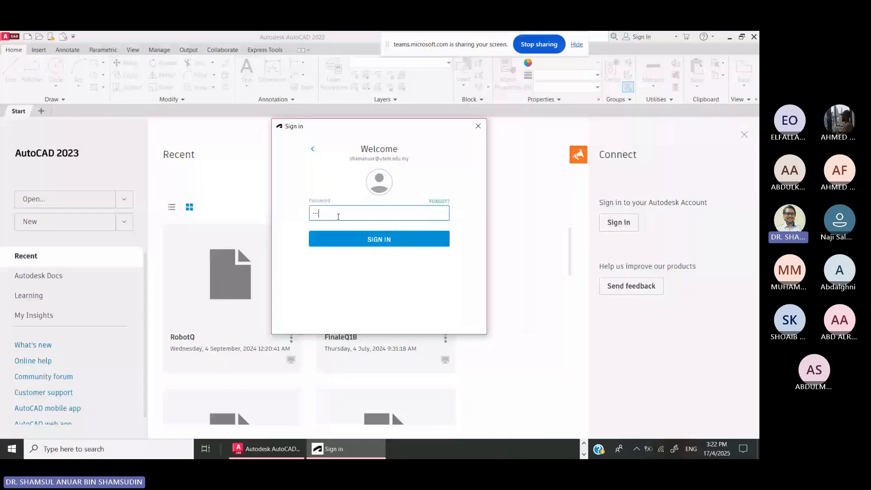
type("•••••••••")
key("Return")
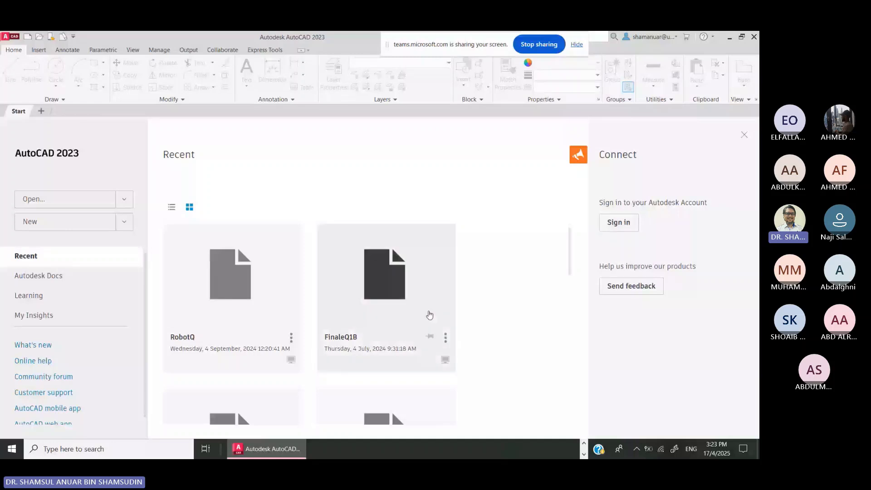
- Dismiss the missing RobotQ file and create a new drawing from the acadiso A4.dwt template
left_click(214, 265)
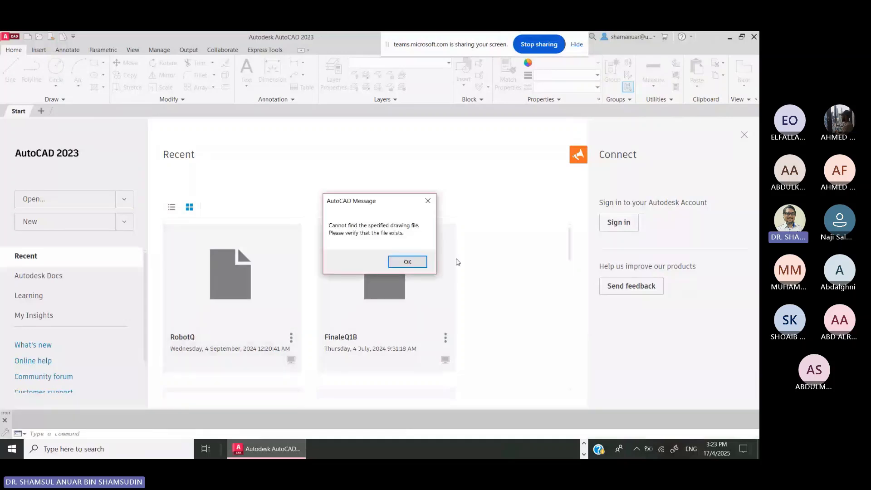
left_click(407, 263)
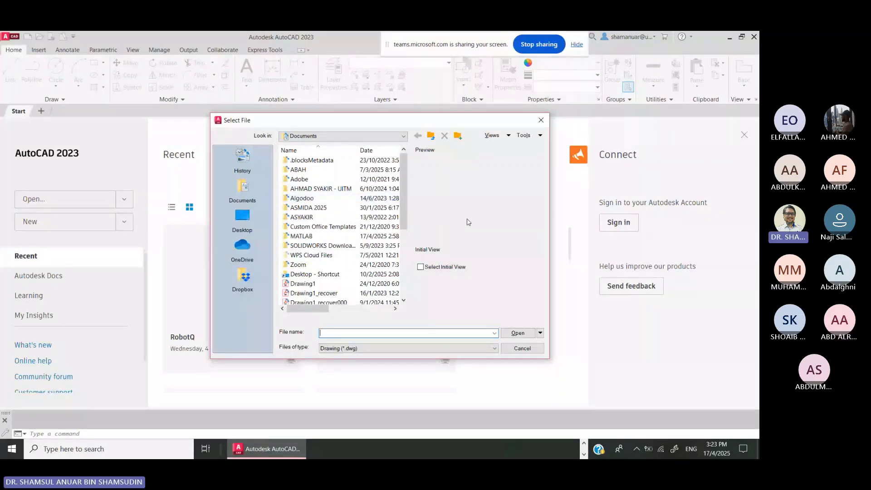
key("Escape")
left_click(125, 222)
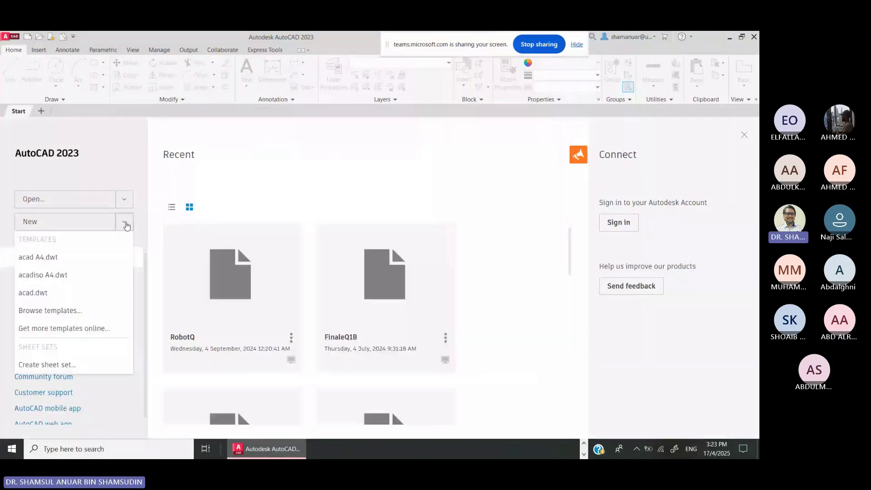
left_click(63, 280)
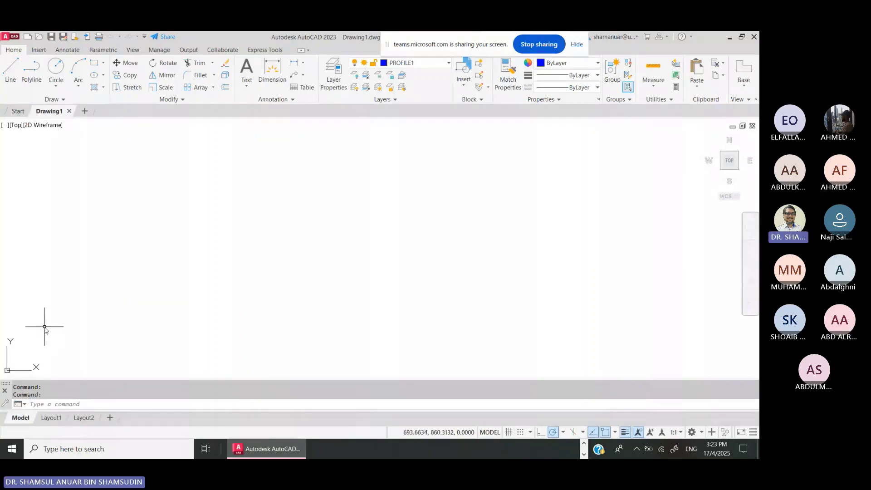
- Pan the empty Drawing1 canvas and start the Line command from the Draw panel
middle_click_drag(45, 330, 186, 317)
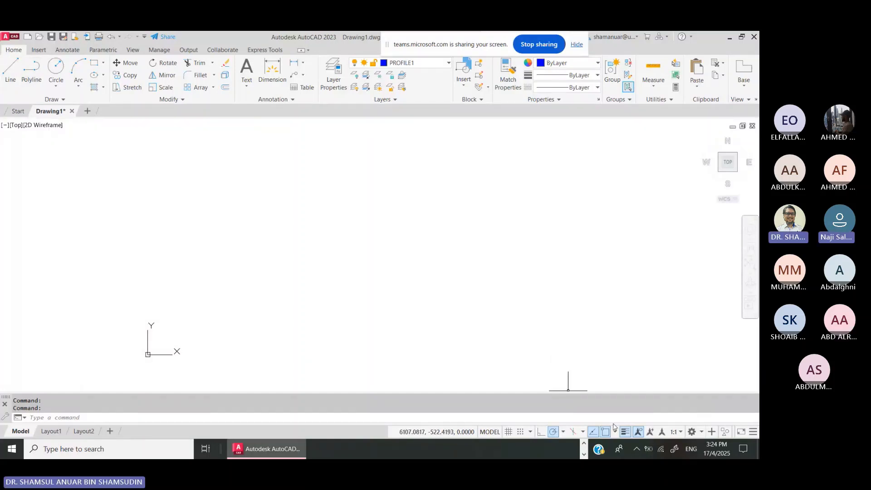
left_click(9, 75)
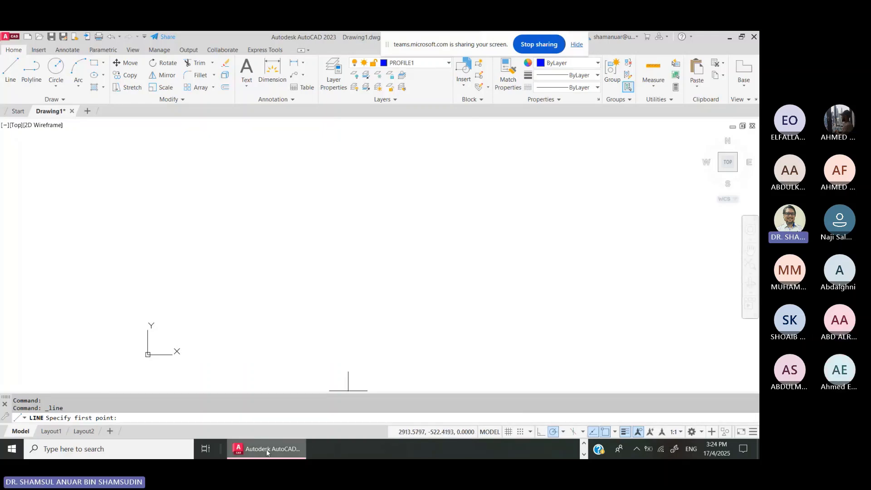
left_click(584, 443)
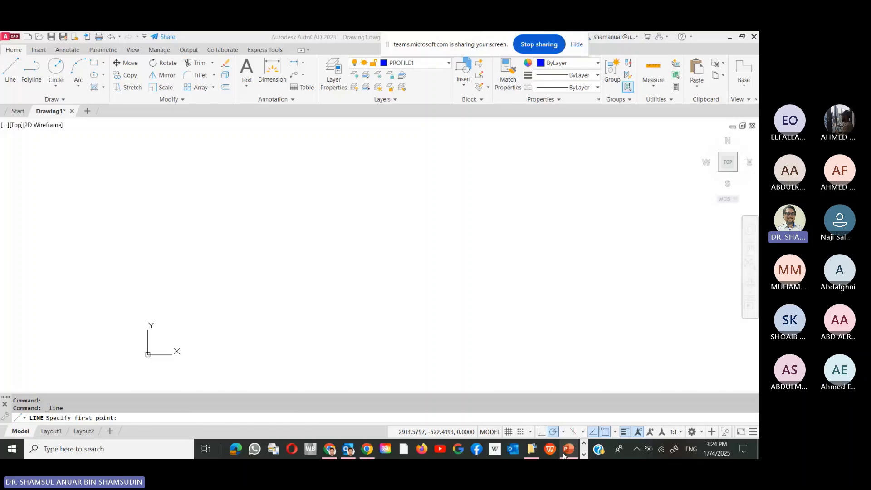
- Review the 3R open-chain diagram on PowerPoint slide 16, then return to AutoCAD
left_click(569, 448)
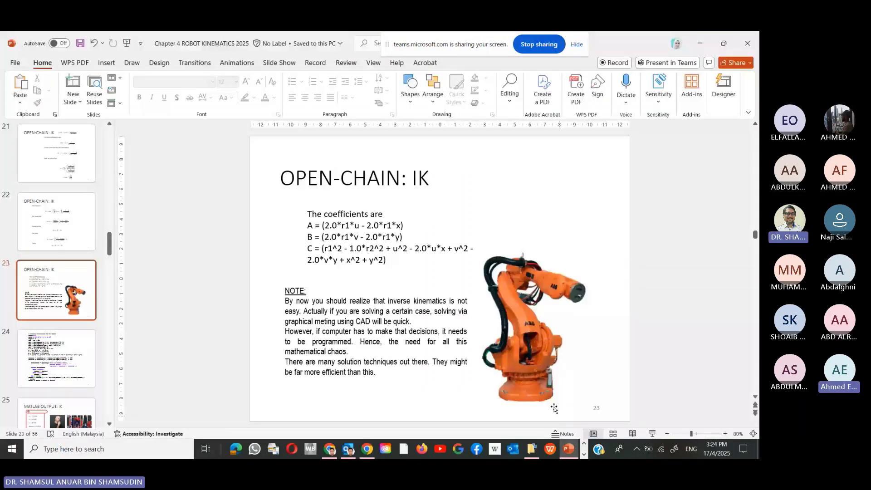
scroll(463, 333, "up", 2)
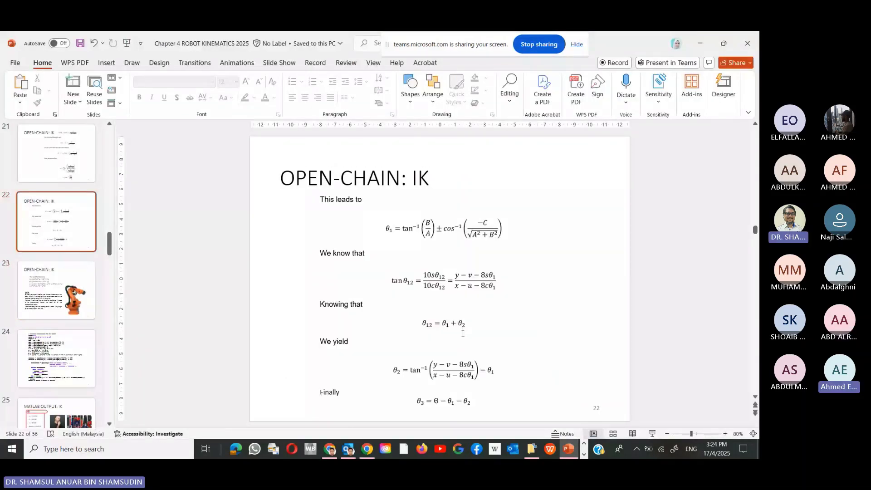
scroll(466, 330, "up", 2)
scroll(466, 330, "up", 2)
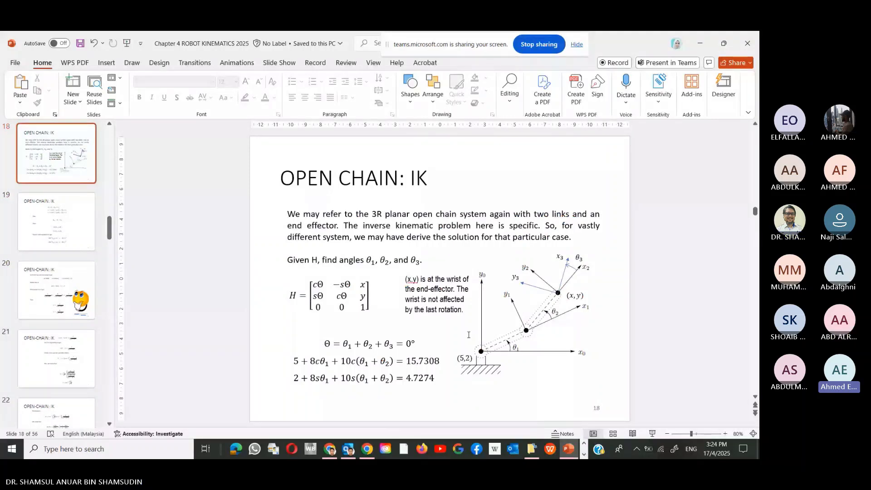
scroll(469, 335, "up", 1)
scroll(387, 346, "up", 1)
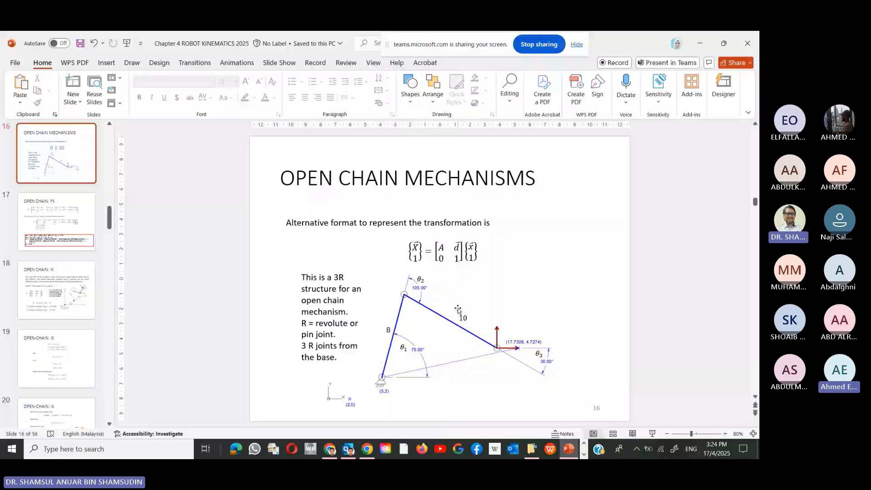
left_click(700, 44)
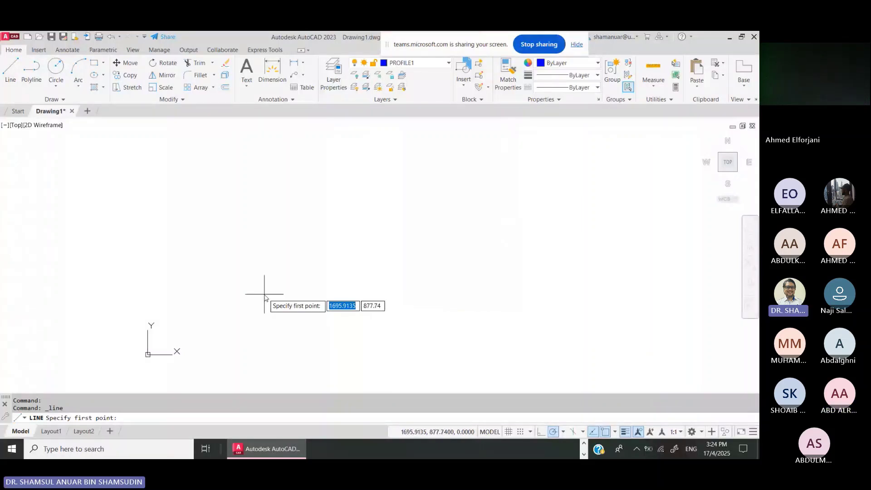
- Start the first link at the origin 0,0 and check the link dimensions on the slide
type("0")
key("Tab")
type("0")
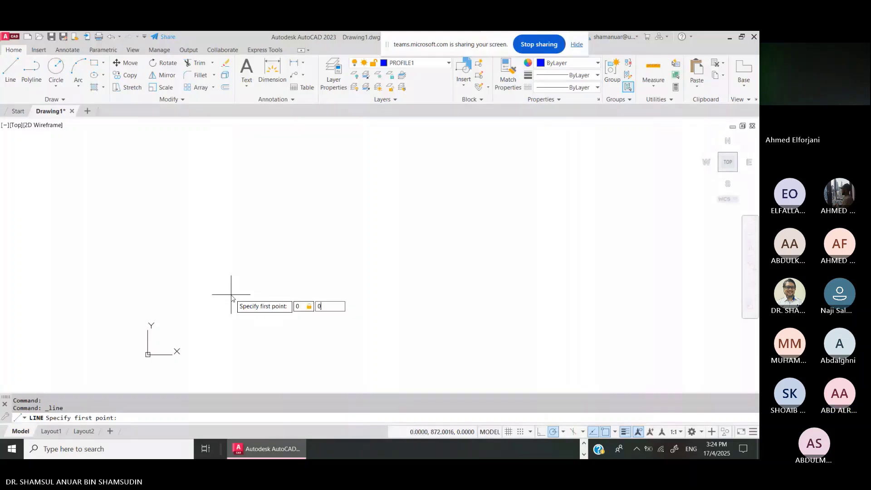
key("Return")
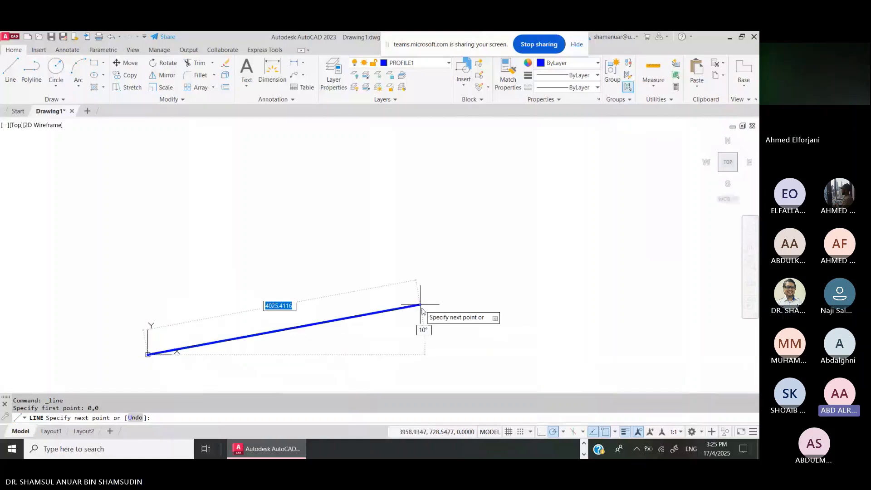
left_click(585, 452)
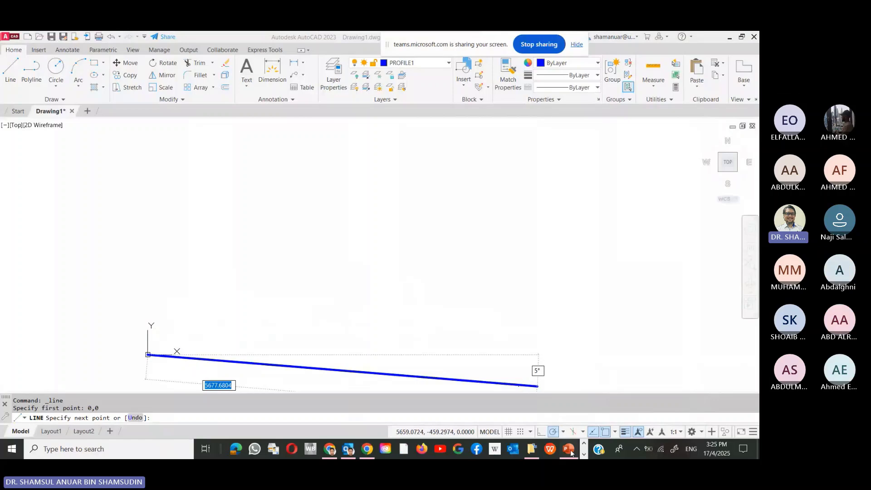
left_click(570, 450)
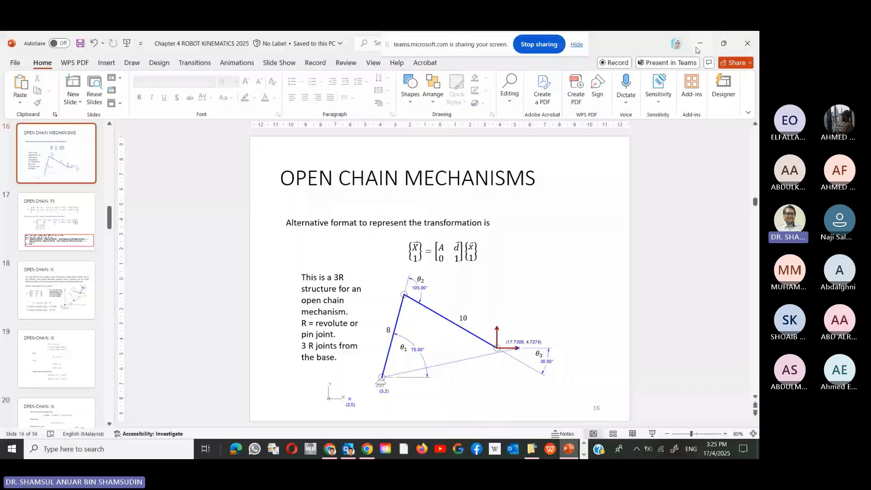
left_click(697, 47)
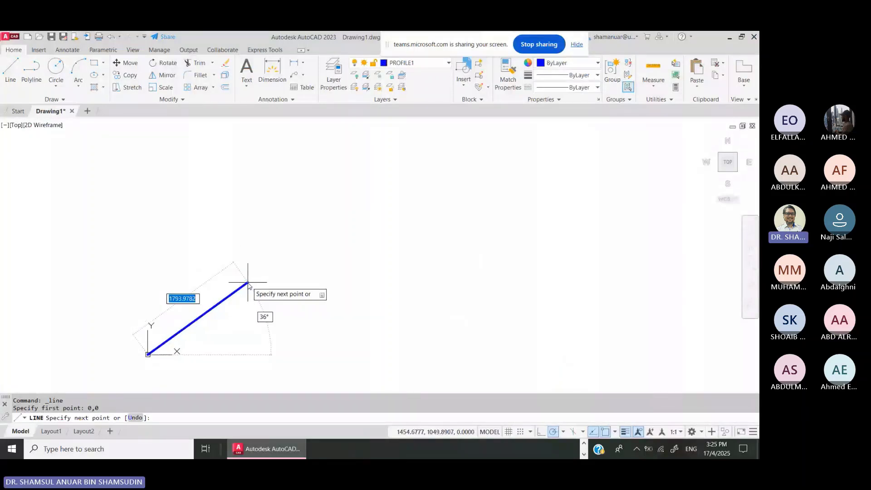
- Draw the first link 8 units long at 75° and zoom to fit the drawing
type("8")
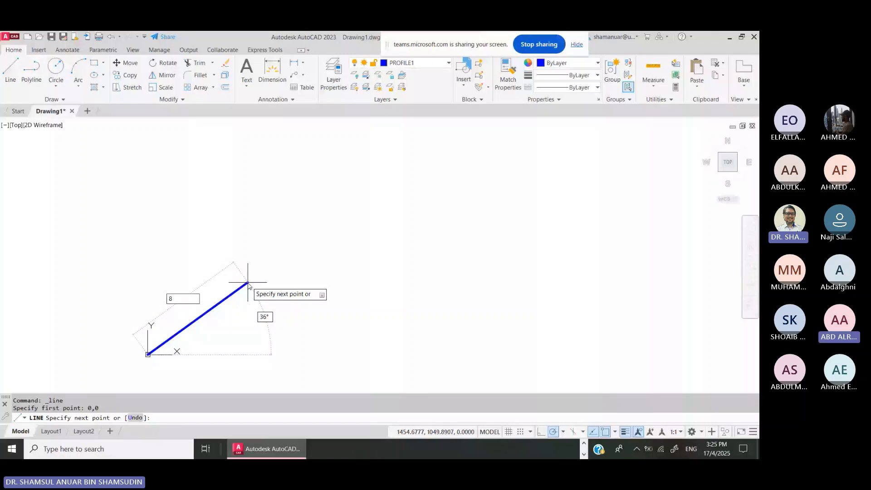
key("Tab")
type("75")
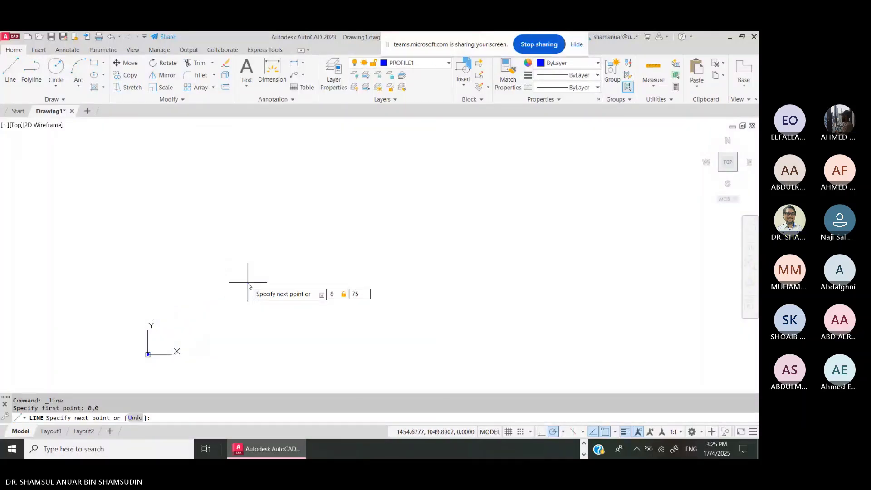
key("Return")
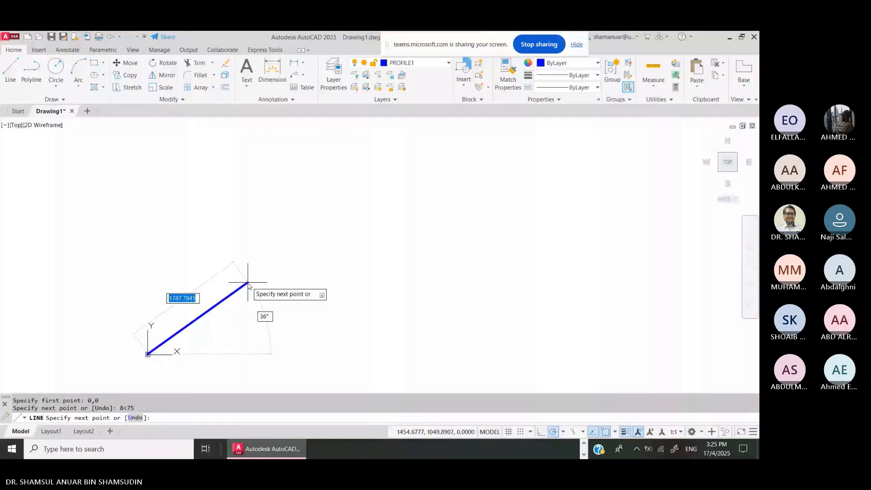
key("Return")
left_click(750, 263)
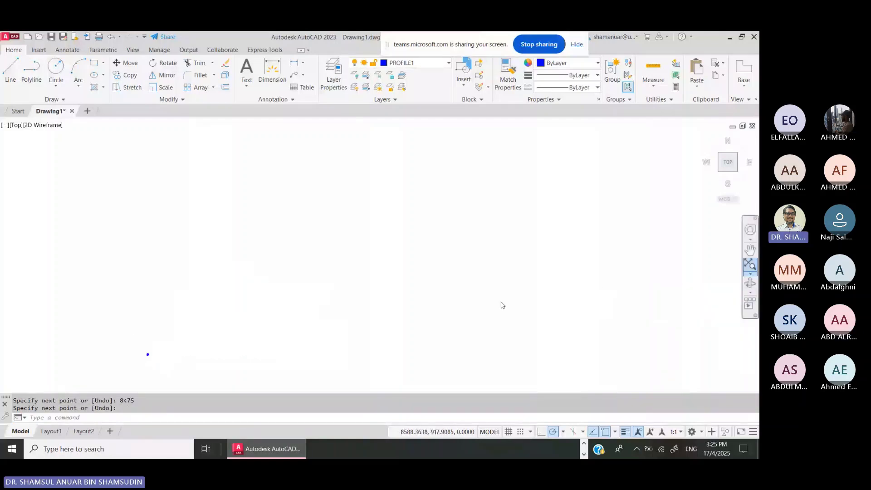
scroll(444, 296, "down", 2)
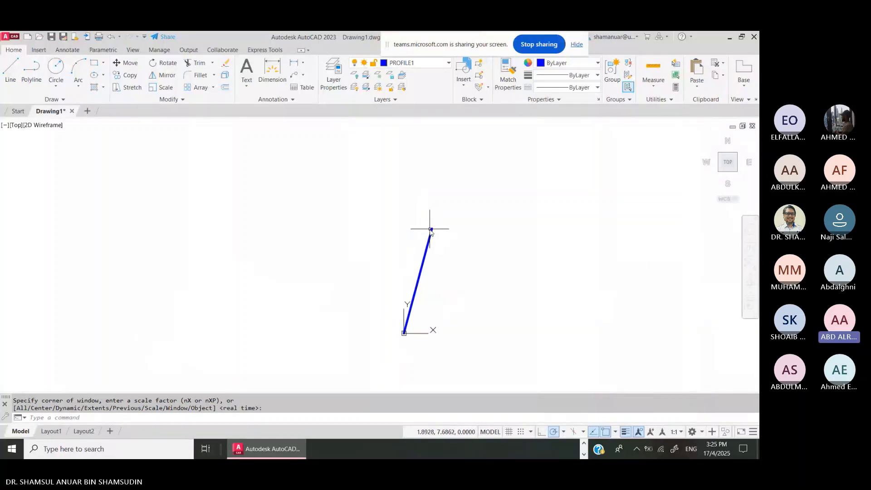
- Redraw an 8-unit line at 75° from the origin, cancel, and delete the overlapping duplicate
left_click(10, 68)
left_click(404, 332)
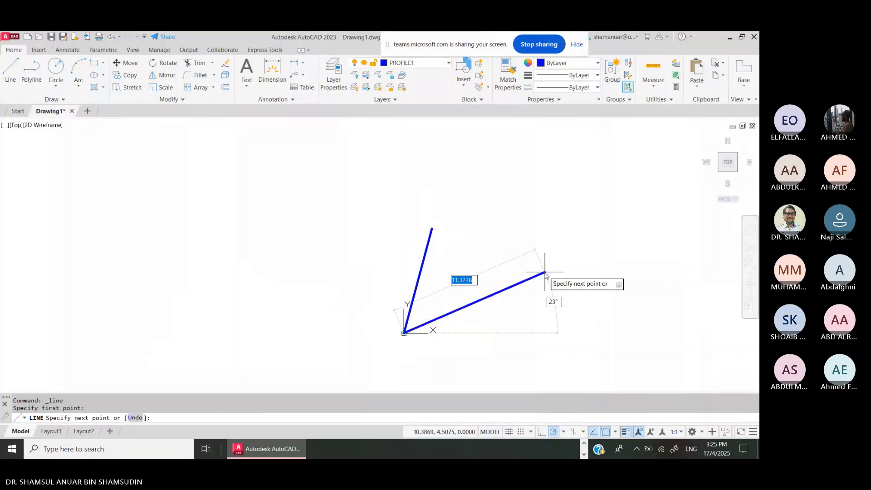
type("8")
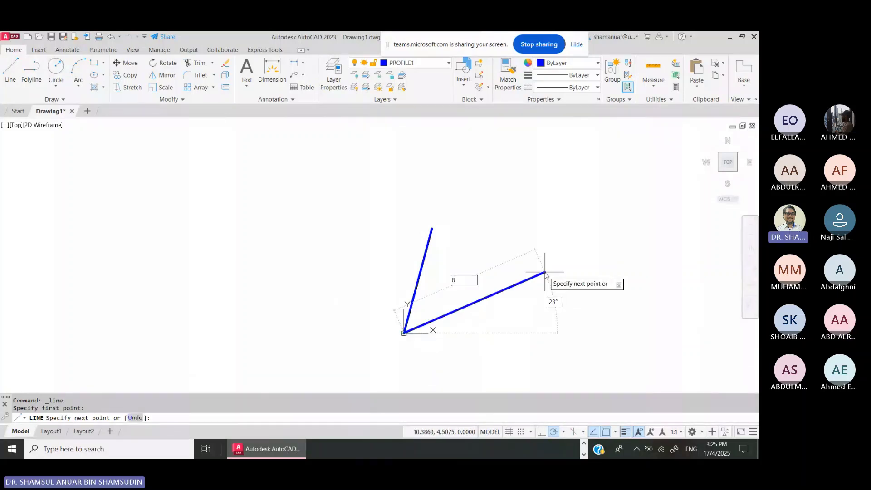
key("Tab")
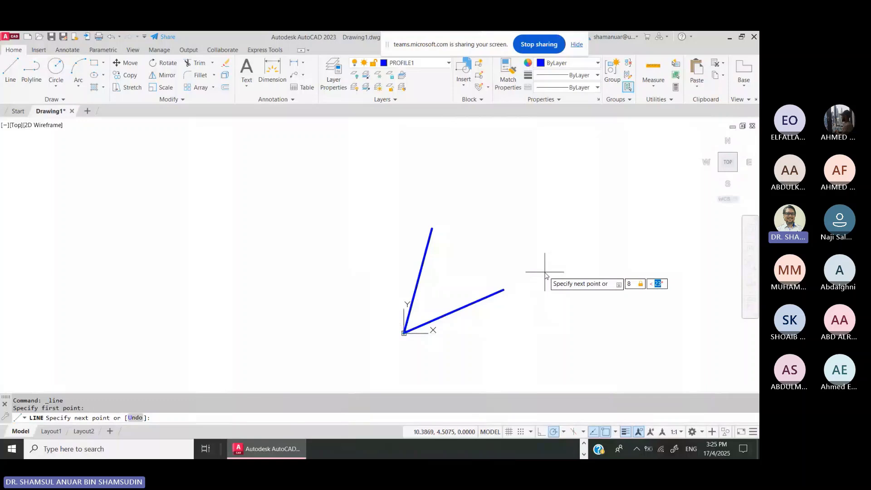
type("75")
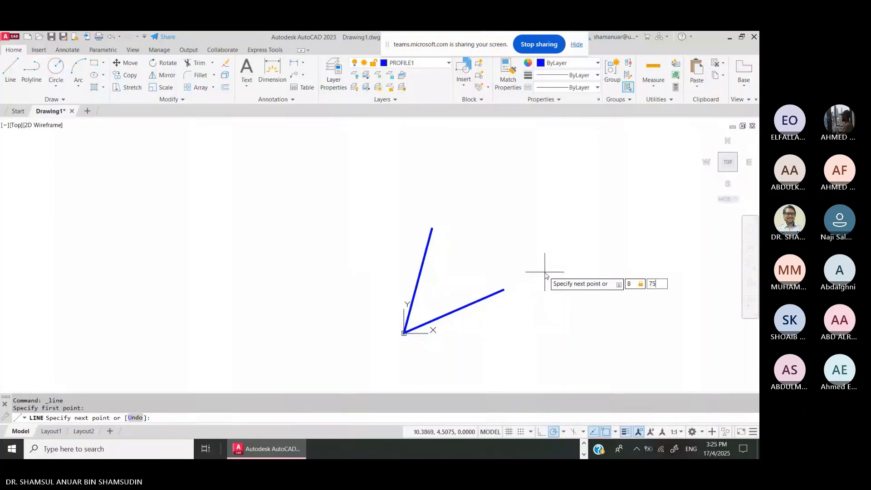
key("Return")
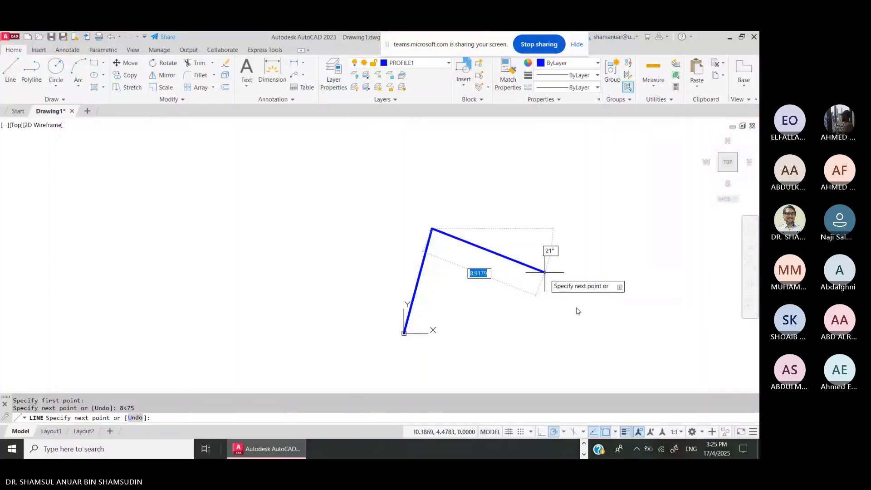
key("BackSpace")
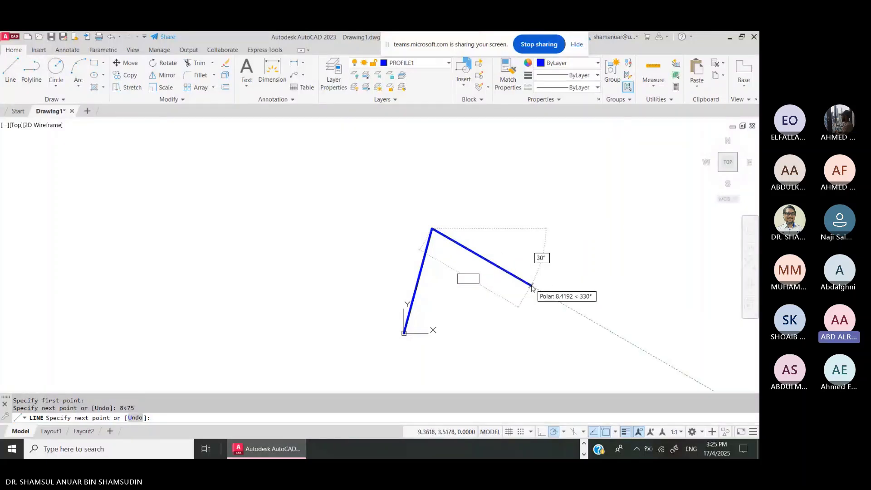
key("Escape")
key("Escape")
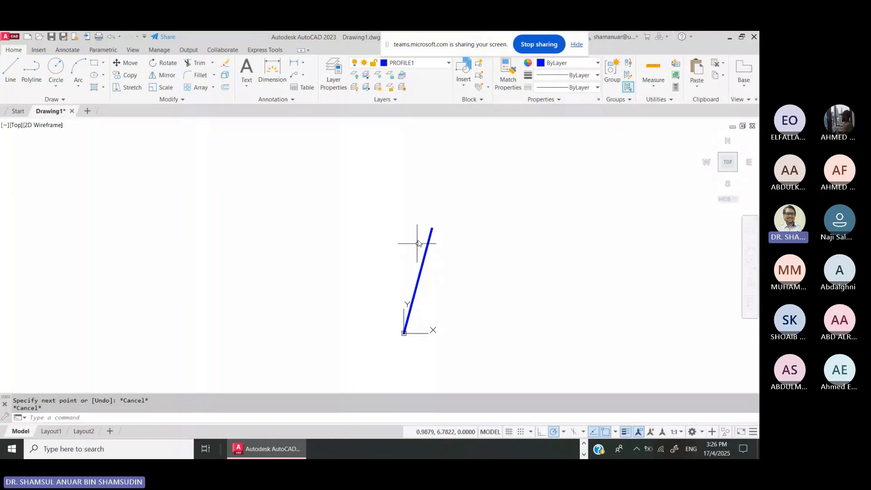
left_click(430, 231)
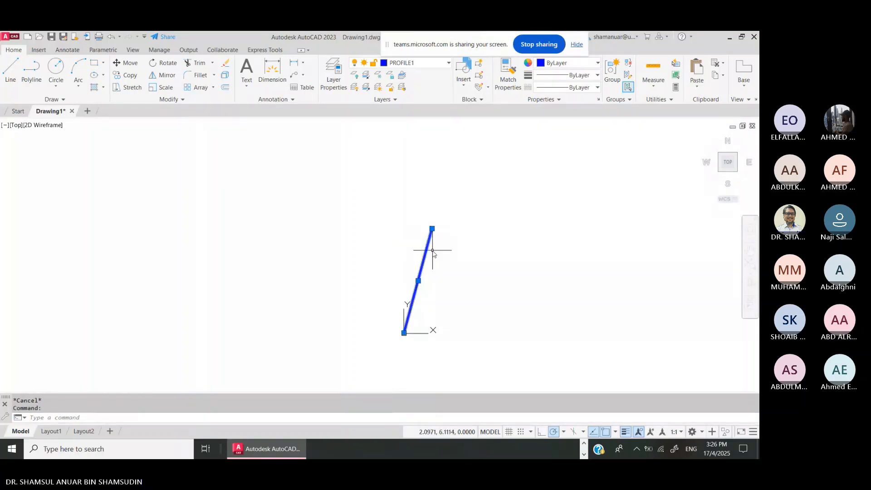
key("Delete")
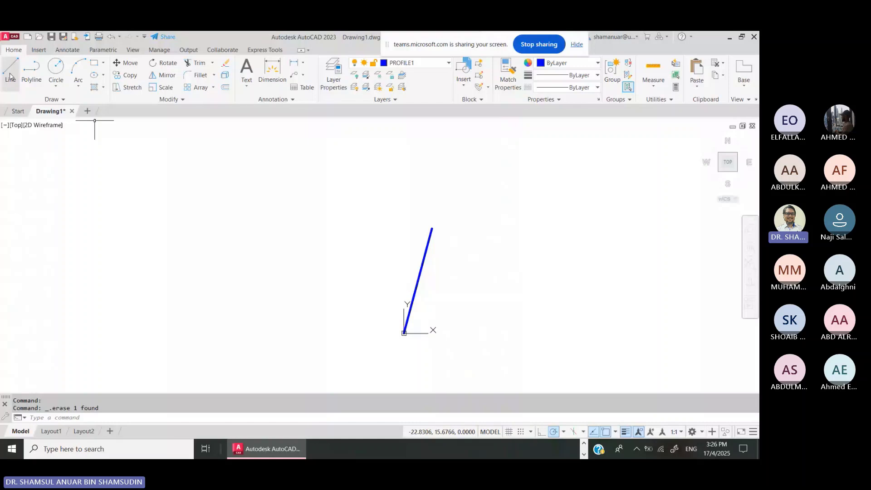
- Make TEXT the current layer and draw a horizontal reference line from the origin
left_click(418, 63)
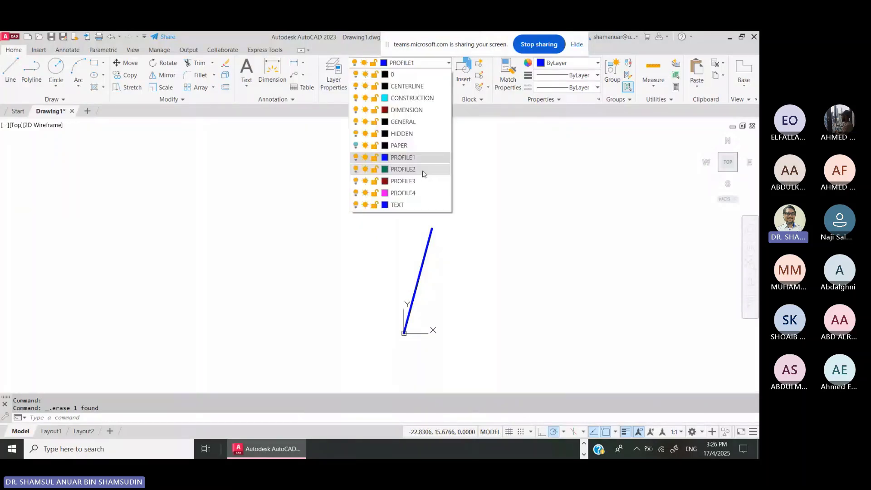
left_click(419, 205)
type("l")
key("Return")
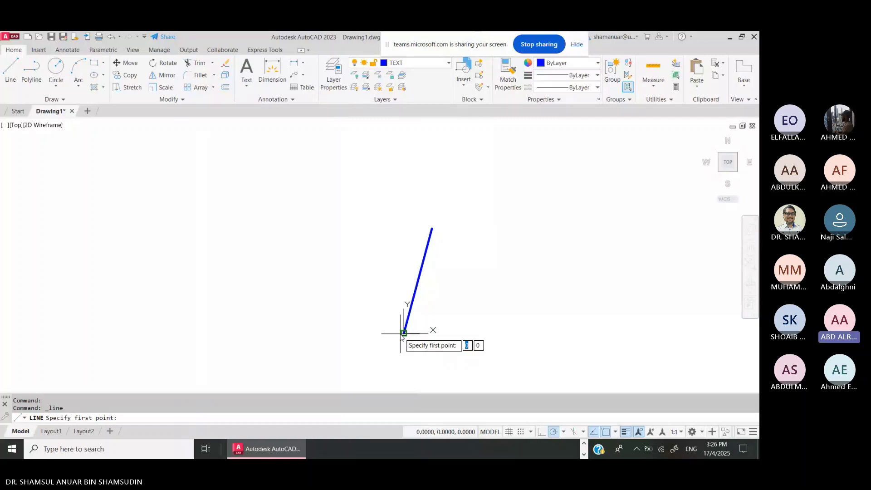
left_click(401, 334)
left_click(465, 333)
key("Return")
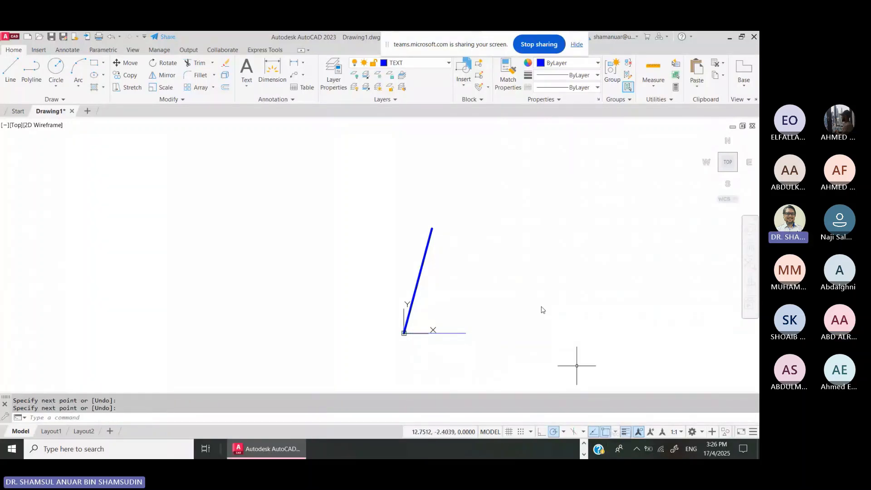
- Add an angular dimension confirming the first link's 75° angle, then delete it
left_click(303, 63)
left_click(318, 118)
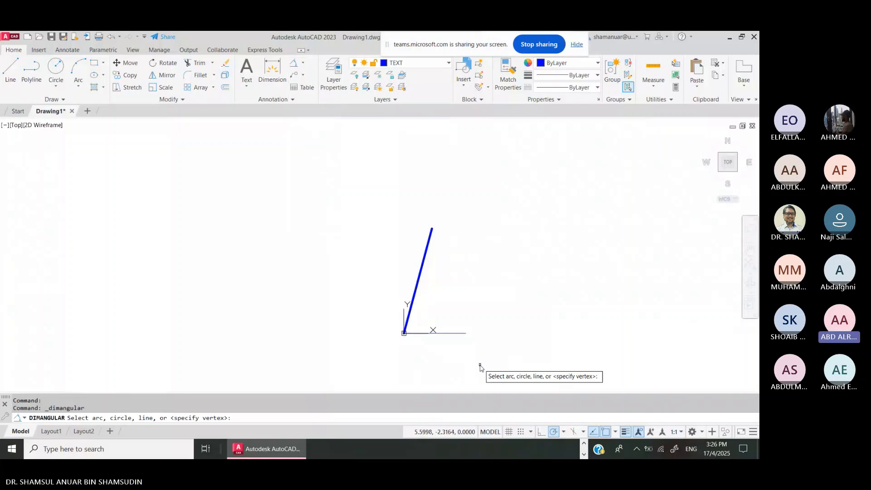
left_click(460, 334)
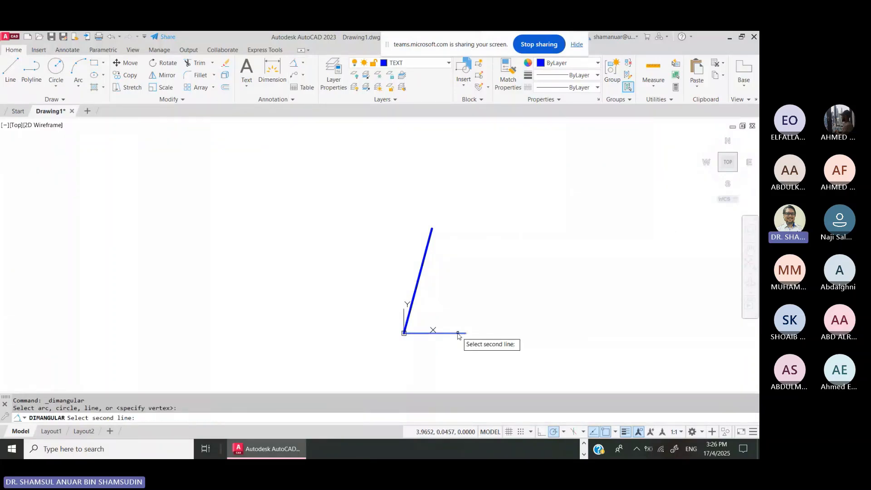
left_click(458, 334)
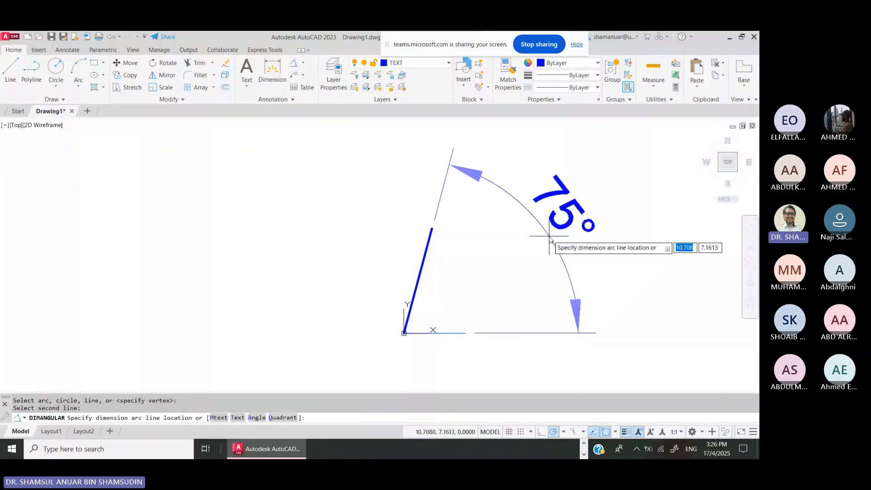
left_click(585, 236)
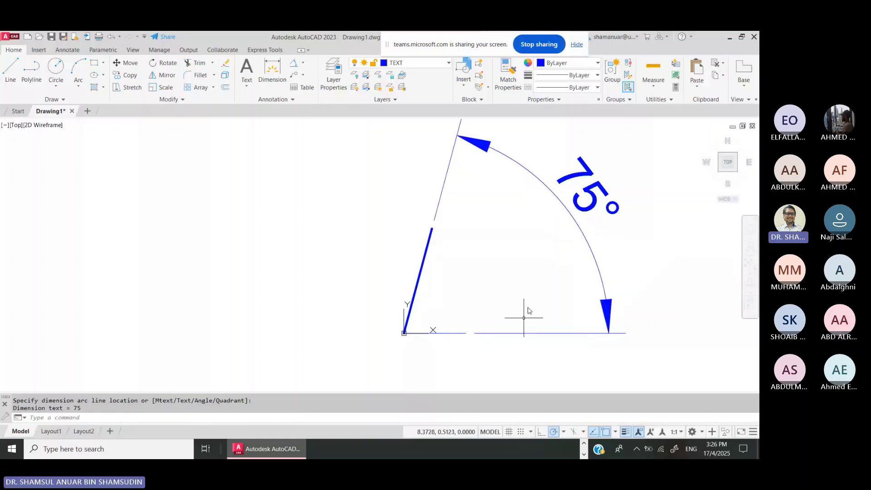
left_click(609, 132)
left_click(506, 253)
key("Delete")
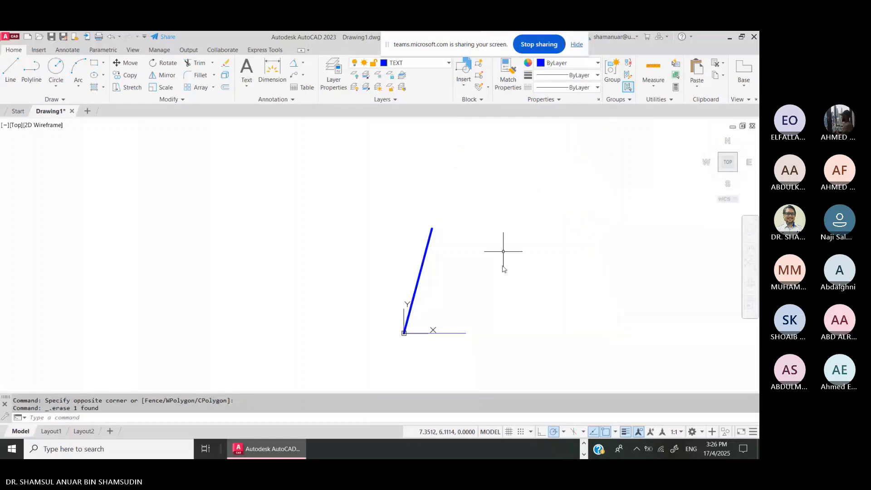
- Shift the sketch left and start a new line at the first link's top end
scroll(531, 280, "down", 4)
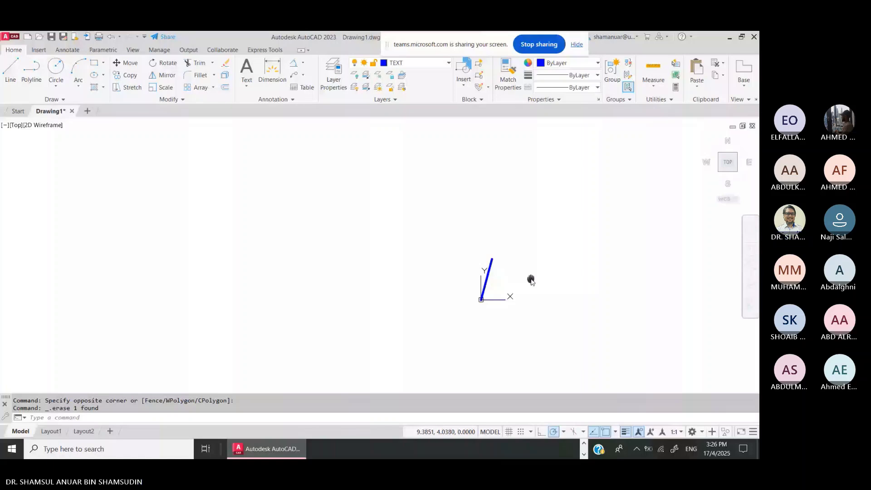
middle_click_drag(530, 280, 132, 256)
left_click(11, 70)
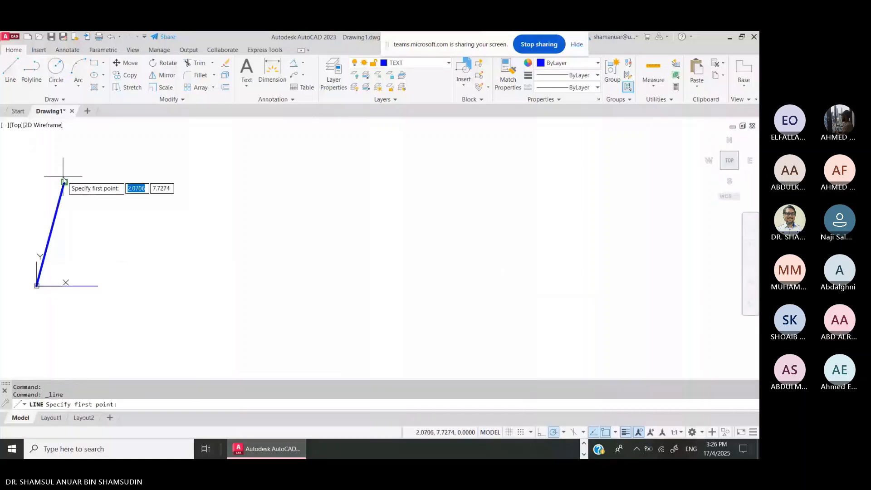
left_click(64, 182)
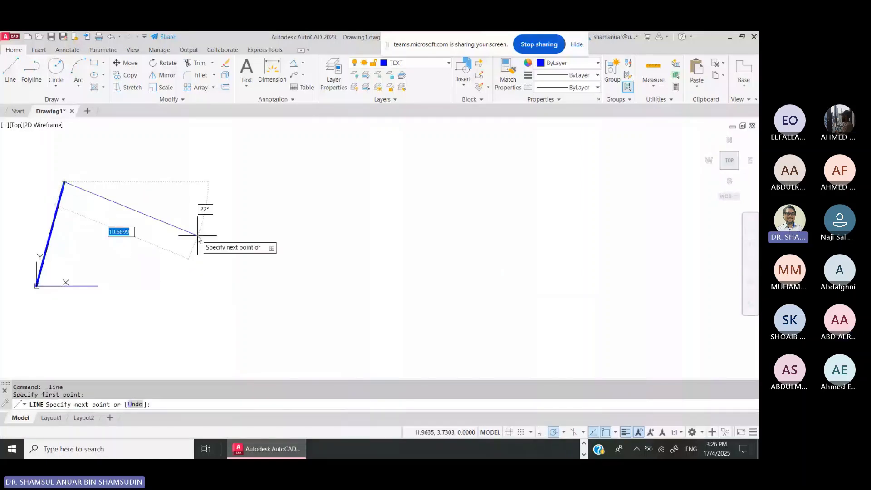
- Draw the second link down-right and a short third link up-right, then end the line
left_click(224, 235)
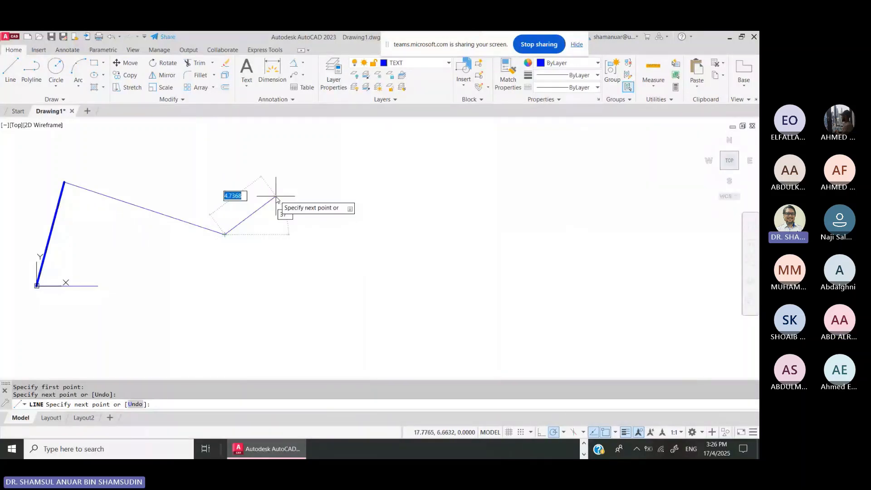
left_click(264, 221)
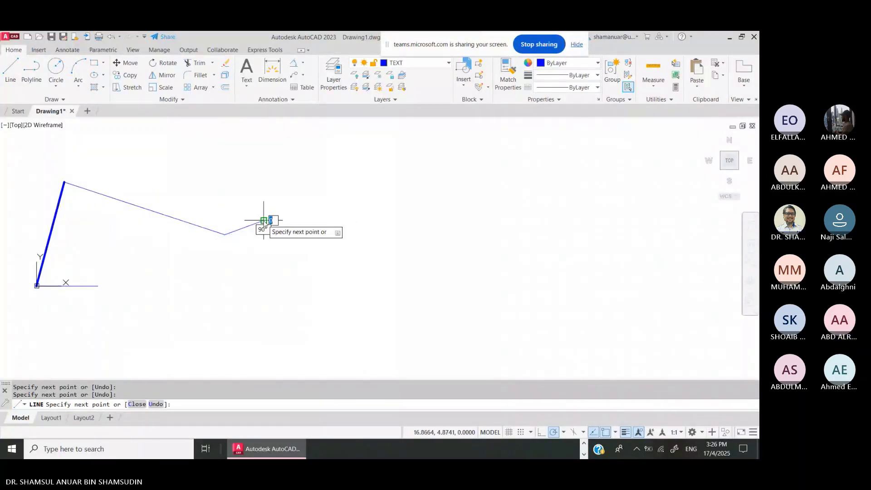
key("Escape")
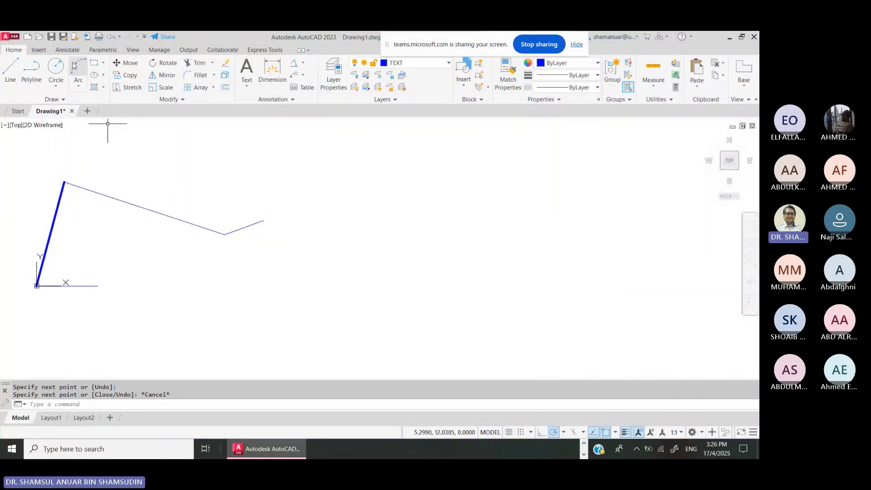
left_click(103, 49)
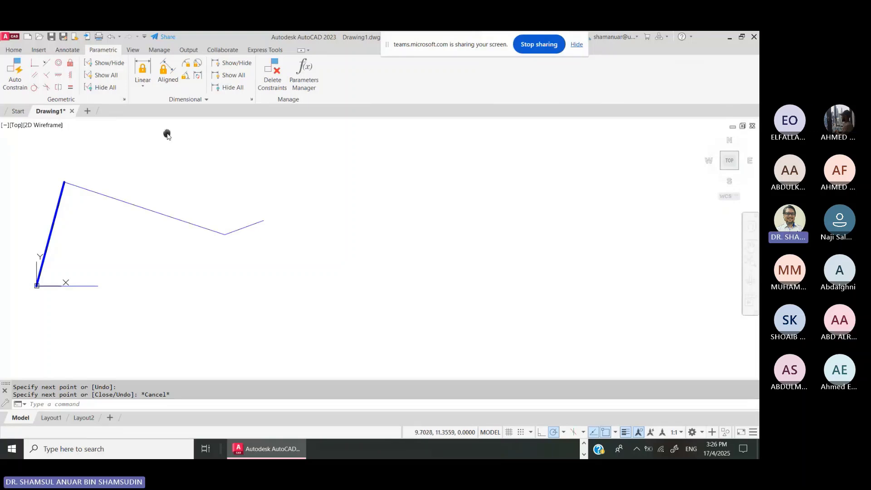
- Add an aligned constraint d1=8 on the first link from the origin to its top
middle_click_drag(167, 134, 356, 206)
left_click(167, 72)
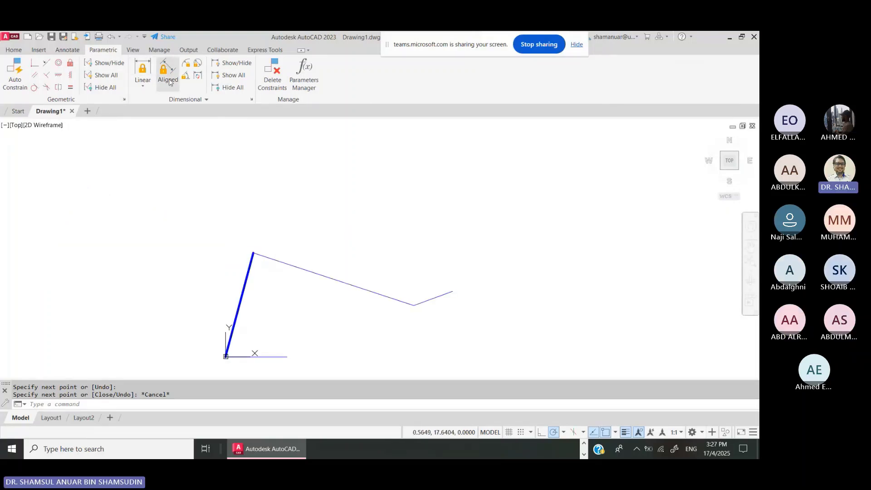
left_click(227, 355)
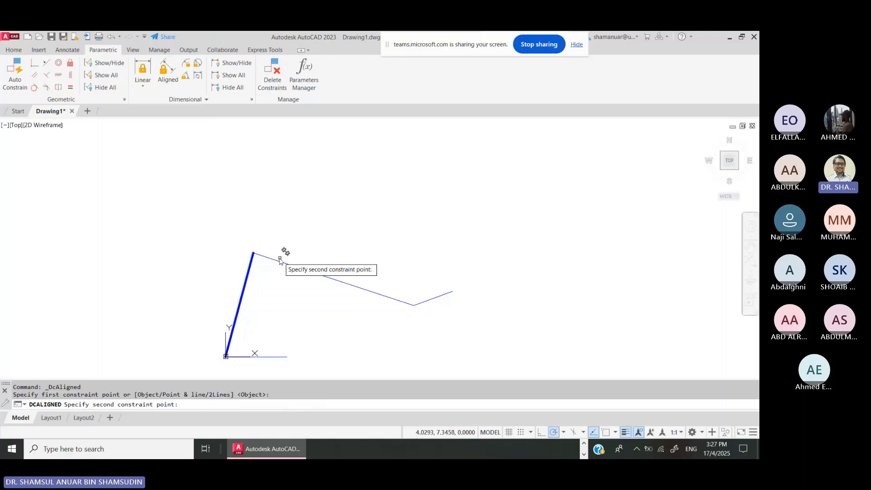
left_click(253, 253)
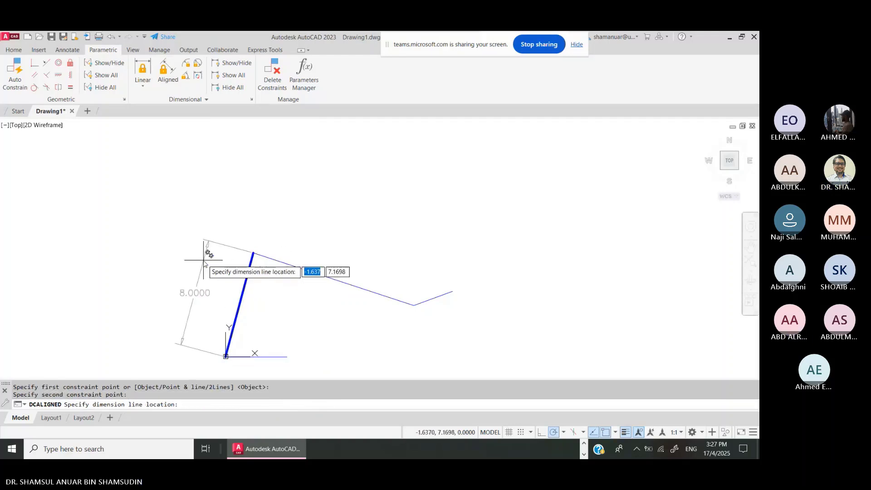
left_click(204, 261)
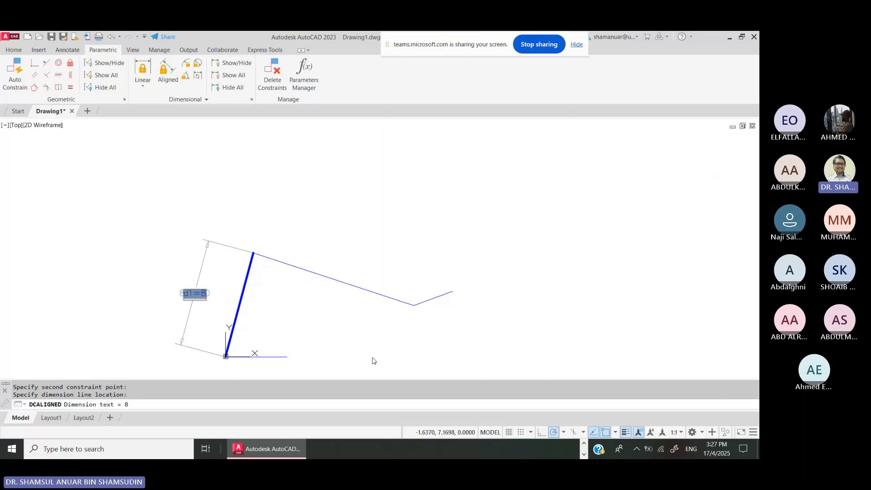
key("Return")
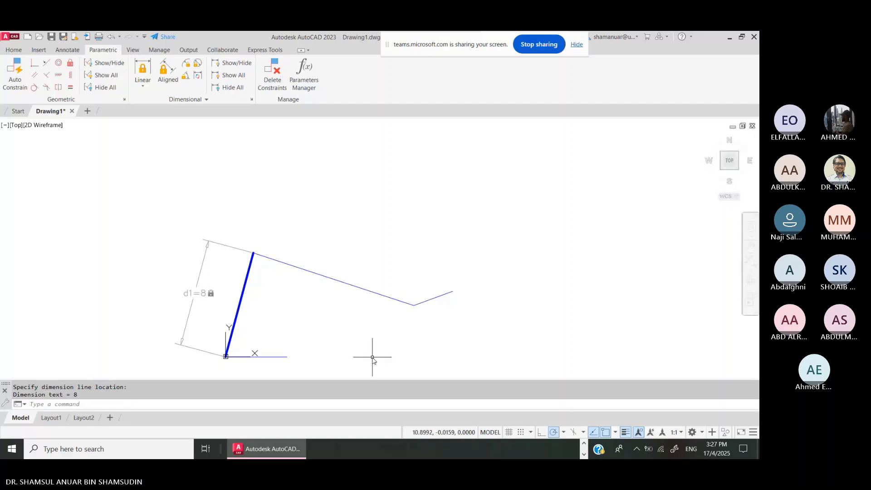
- Window-select the second and third links
left_click(466, 259)
left_click(277, 381)
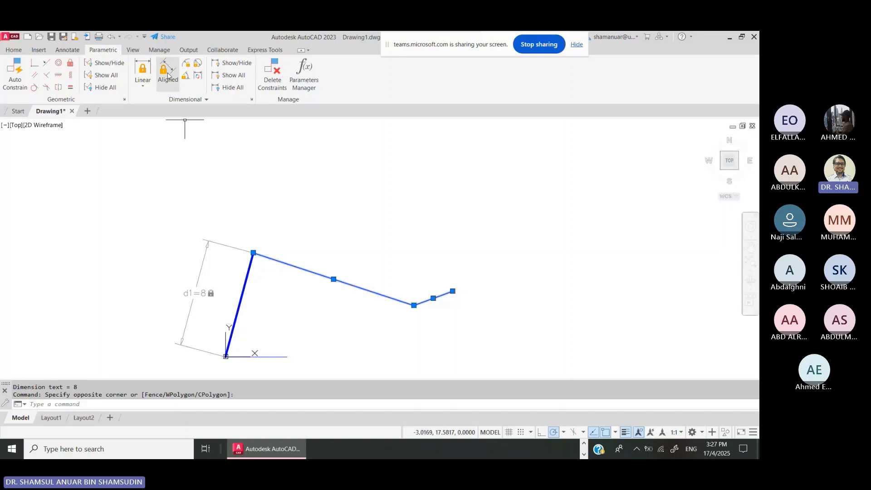
scroll(168, 76, "up", 3)
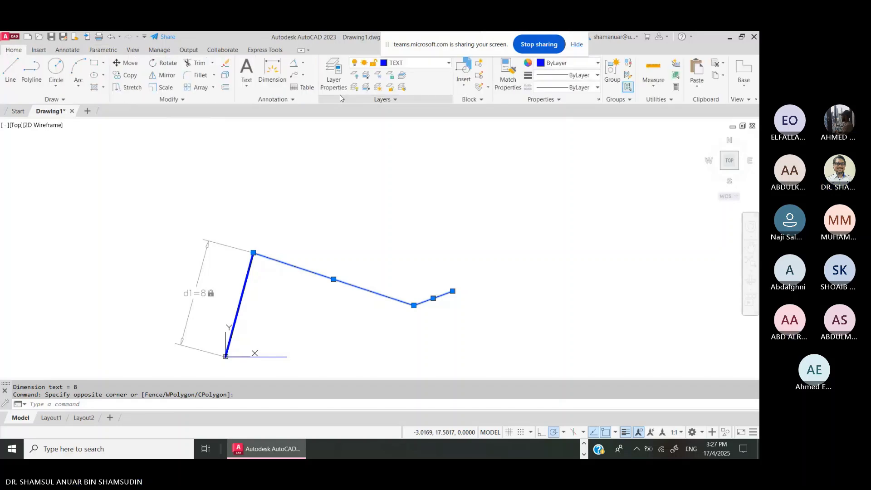
- Put the selected second and third links on the PROFILE1 layer
left_click(414, 63)
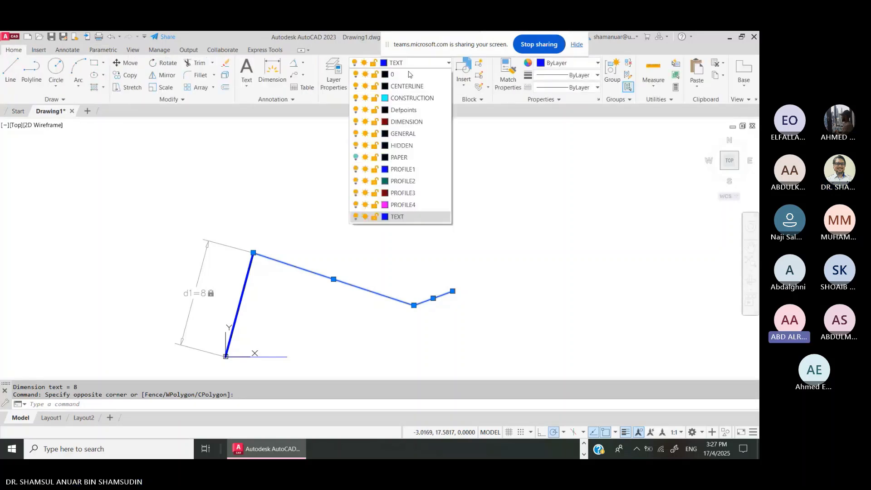
left_click(417, 169)
key("Escape")
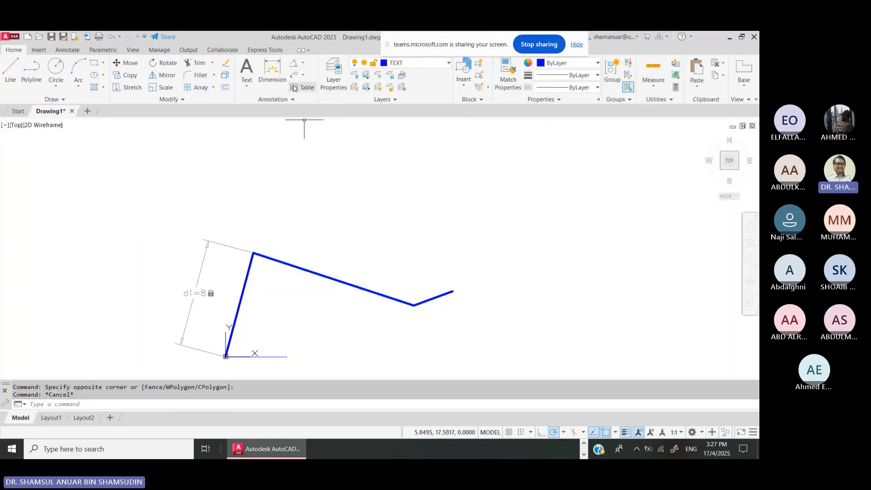
left_click(103, 49)
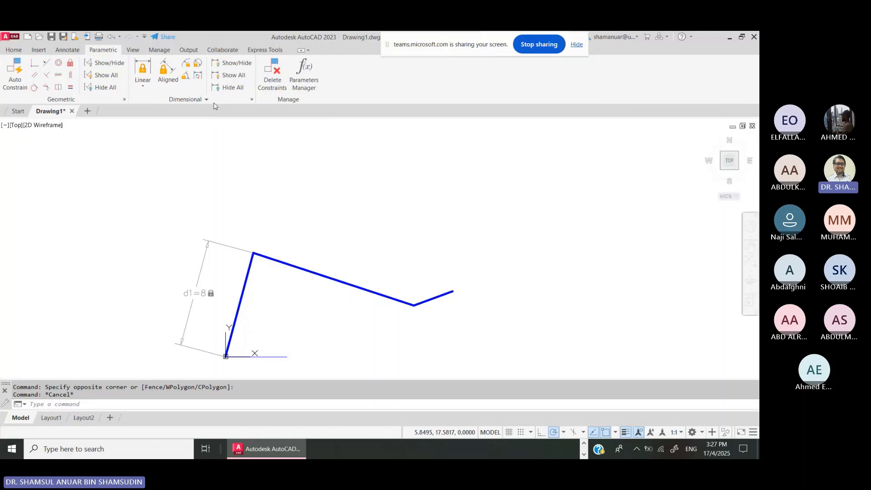
- Add an aligned constraint d2=10 on the middle link
left_click(168, 73)
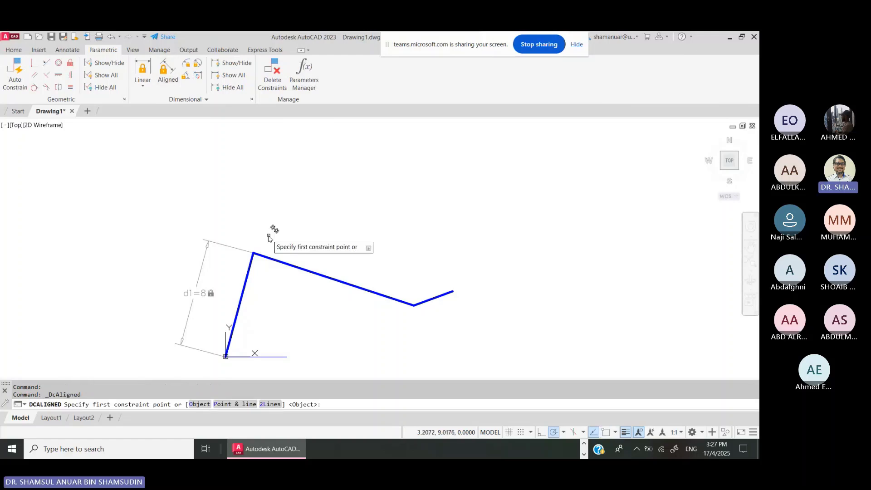
left_click(256, 256)
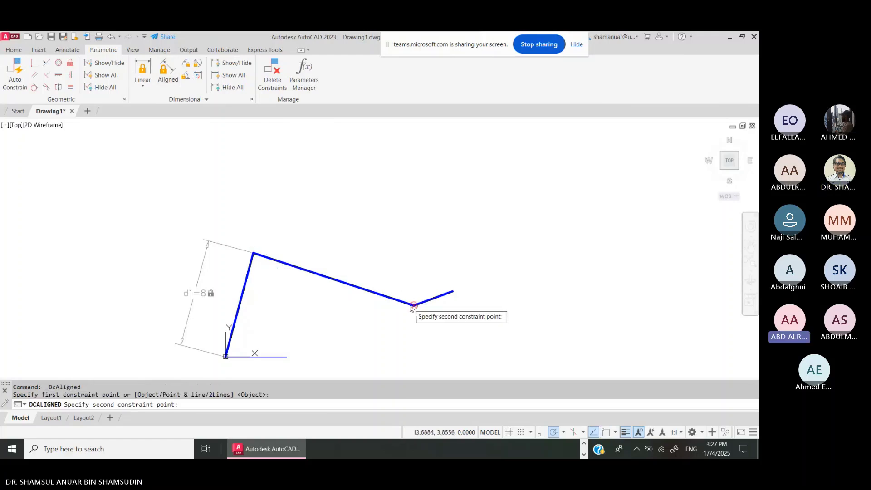
left_click(413, 305)
left_click(409, 285)
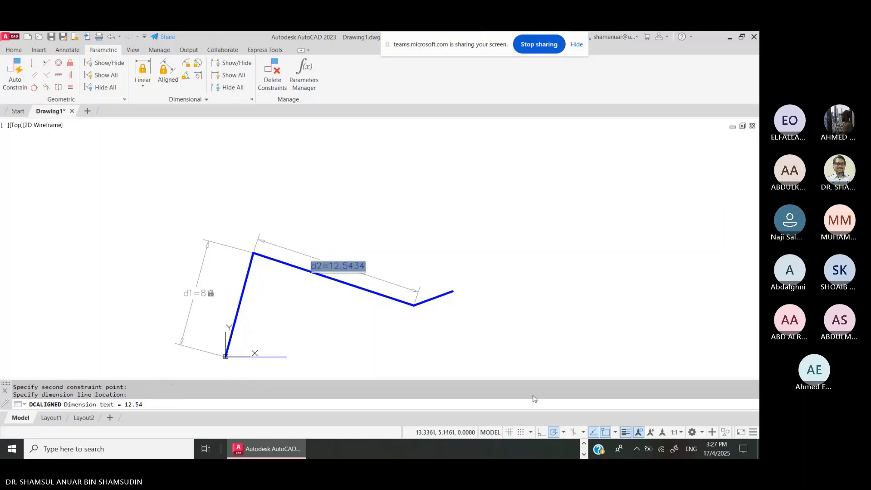
type("10")
key("Return")
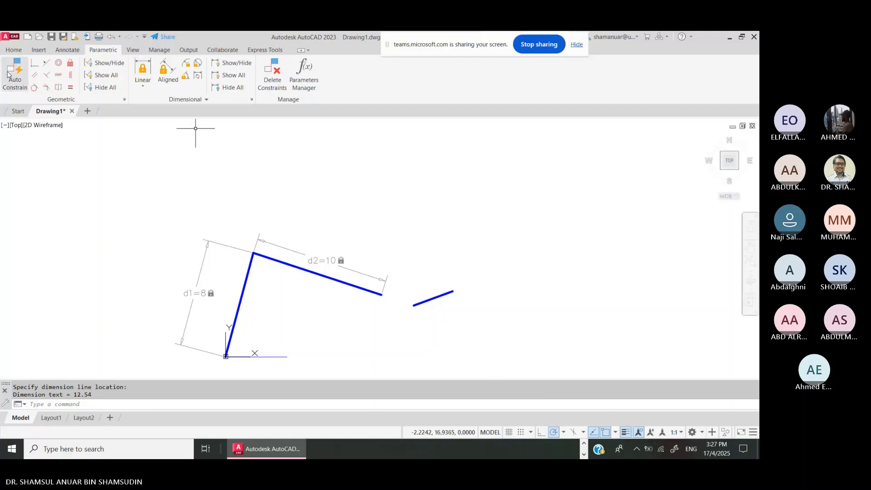
- Add an aligned constraint d3=2 on the short end link
left_click(168, 81)
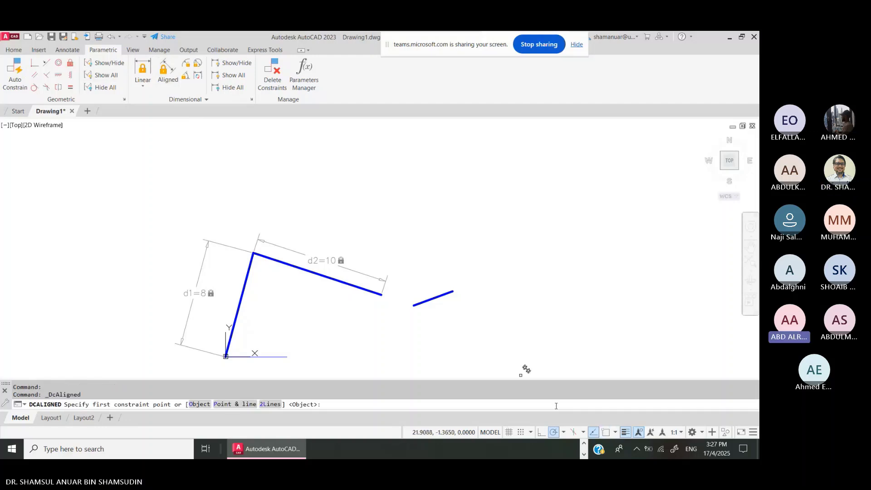
left_click(418, 302)
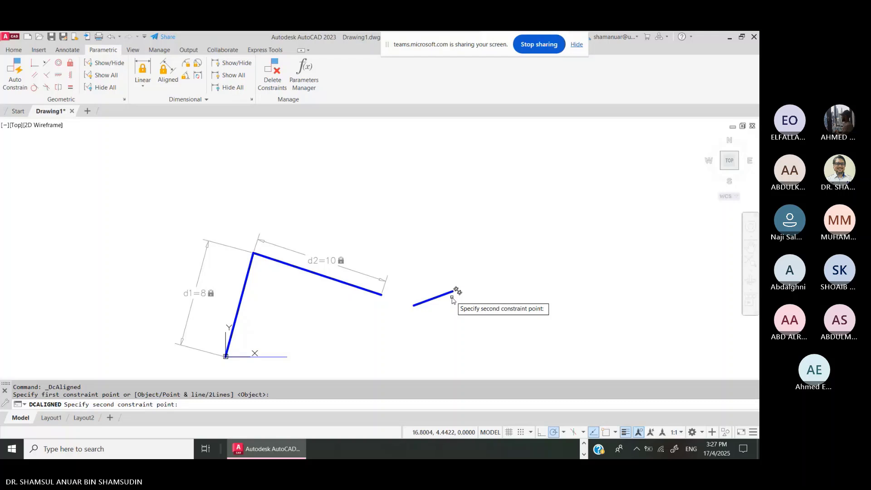
left_click(452, 292)
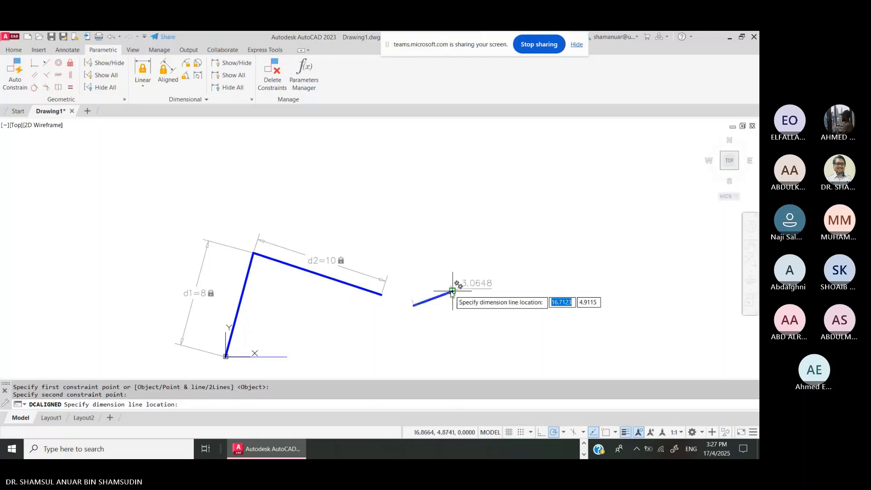
left_click(456, 316)
type("2")
key("Return")
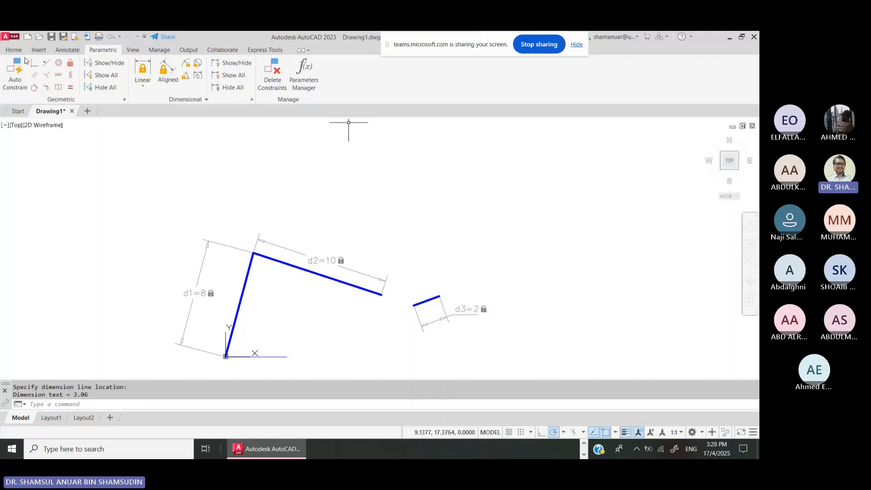
- Make the top corner coincident and attach the short link's left end to the 10-unit link's end
left_click(34, 63)
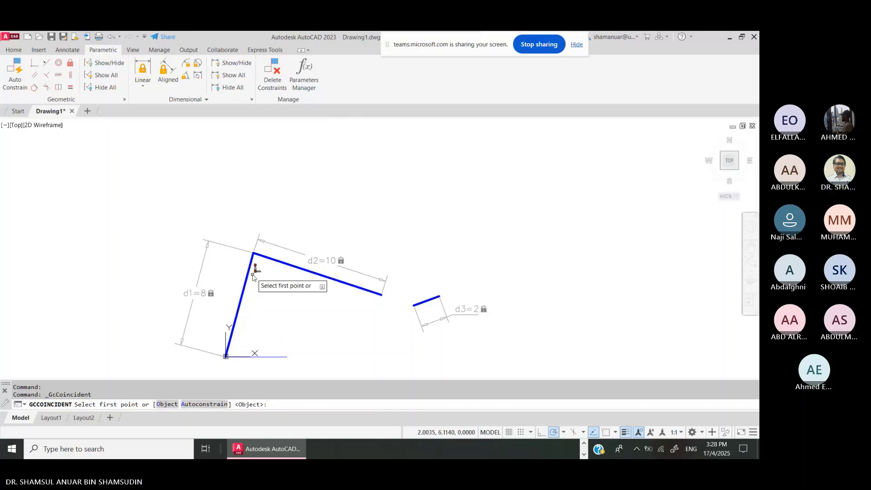
left_click(254, 256)
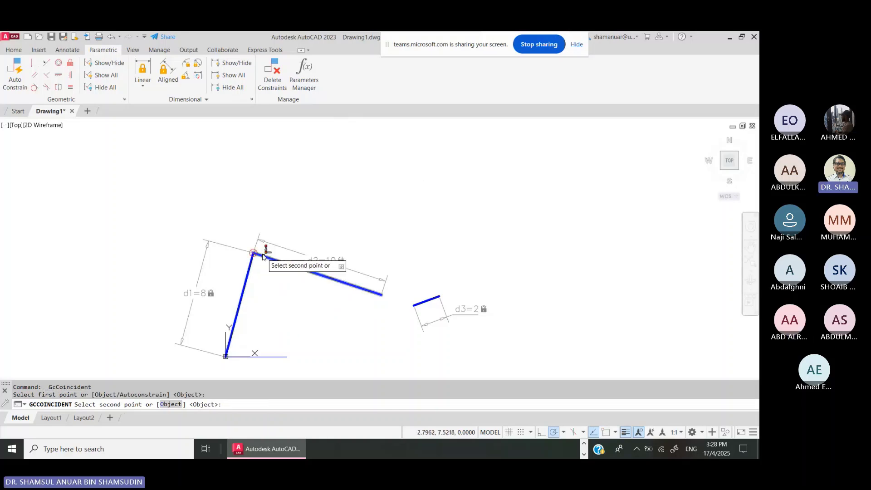
left_click(263, 254)
left_click(258, 258)
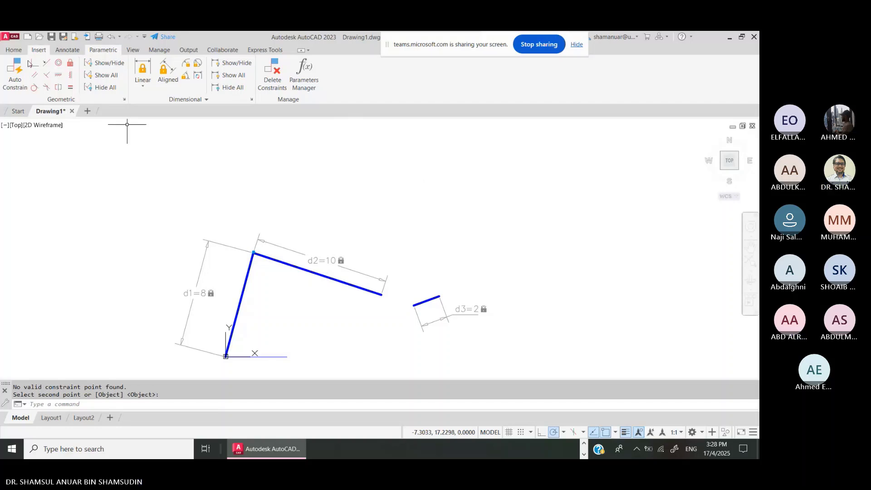
left_click(35, 67)
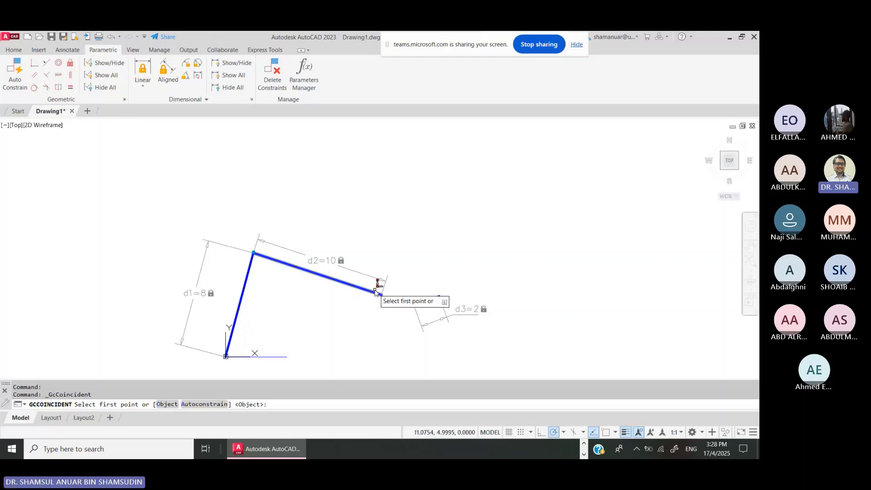
left_click(380, 293)
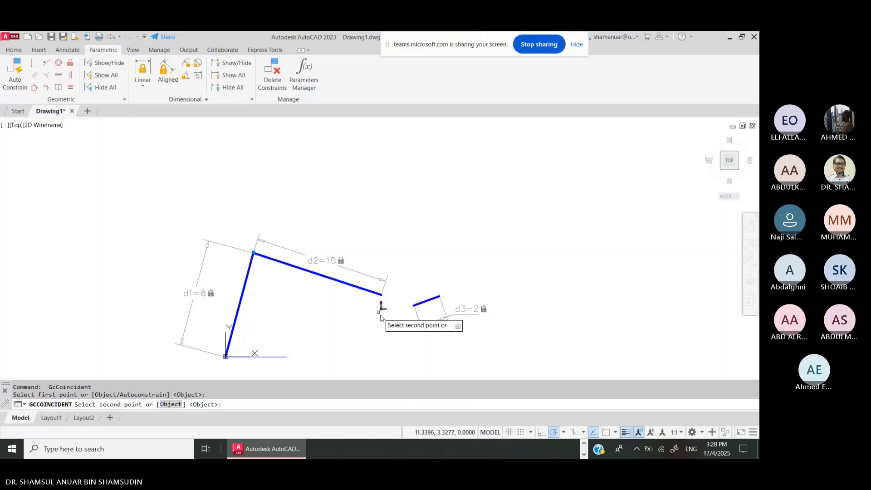
left_click(415, 306)
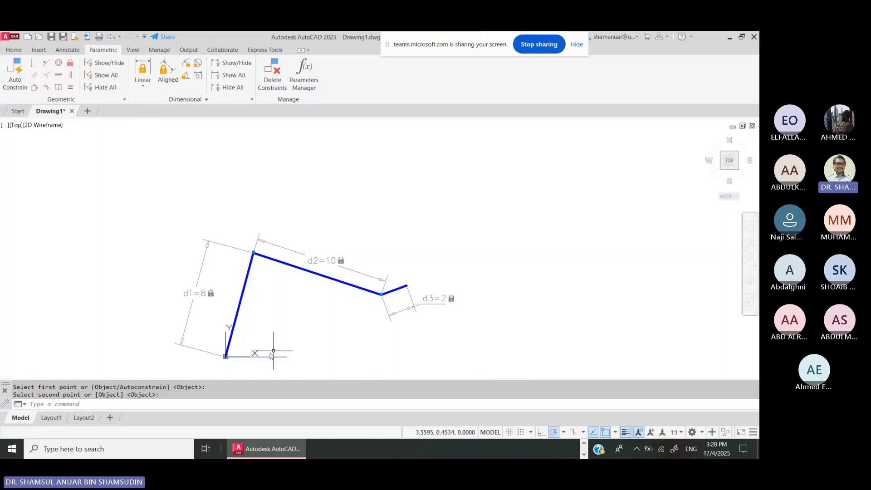
- Fix the chain's base point and the horizontal base line's end, and join the base corner points
left_click(70, 64)
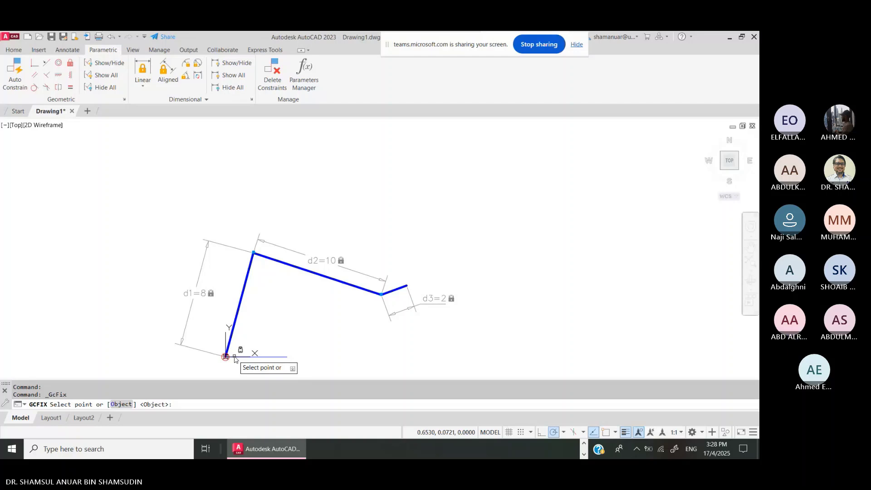
left_click(235, 359)
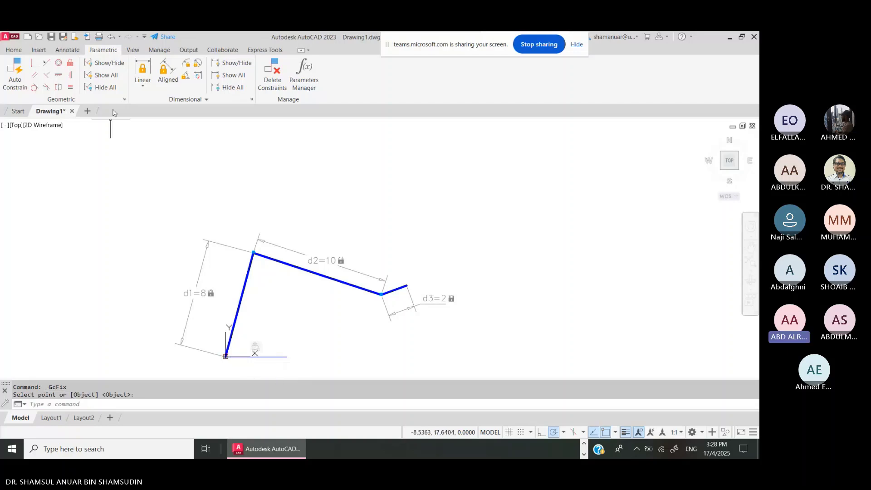
left_click(70, 63)
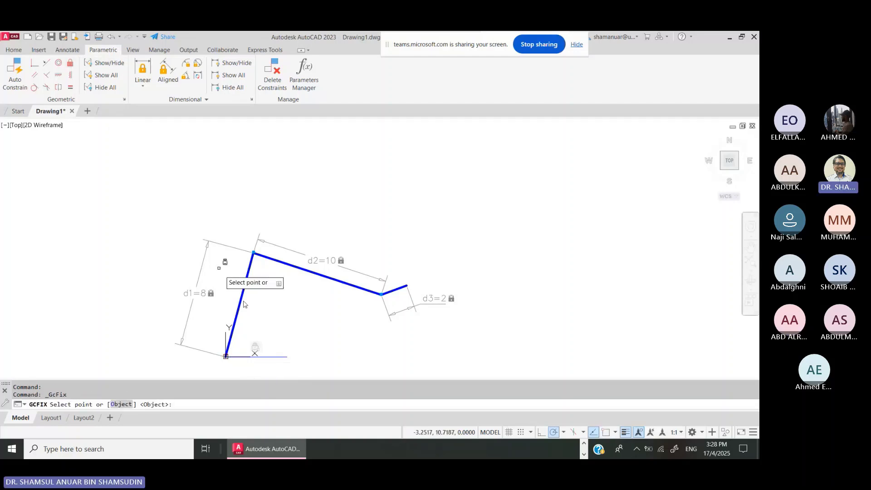
left_click(287, 357)
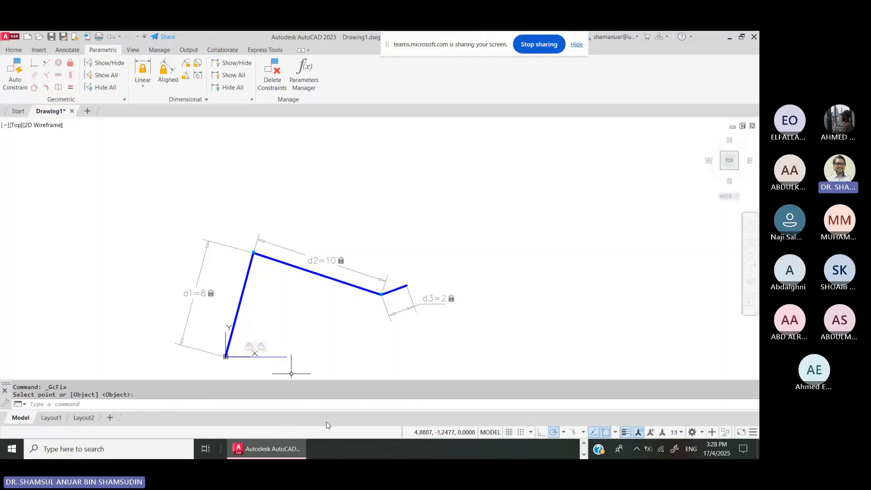
left_click(36, 62)
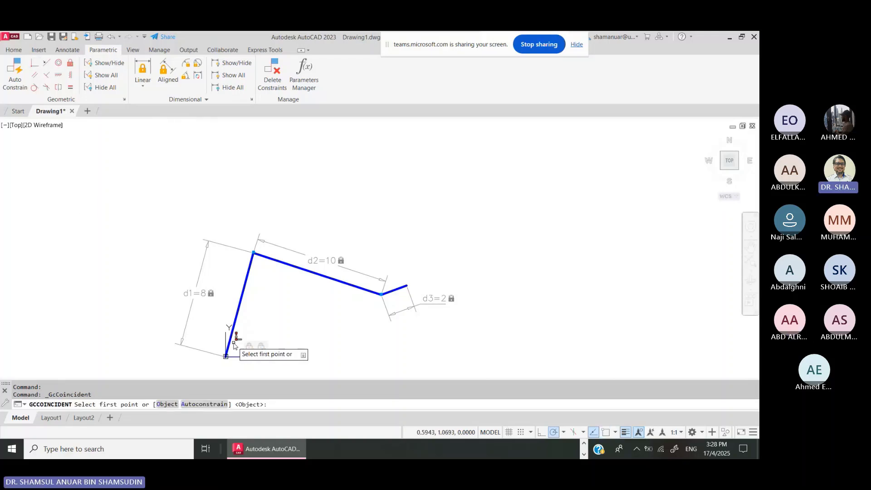
left_click(231, 351)
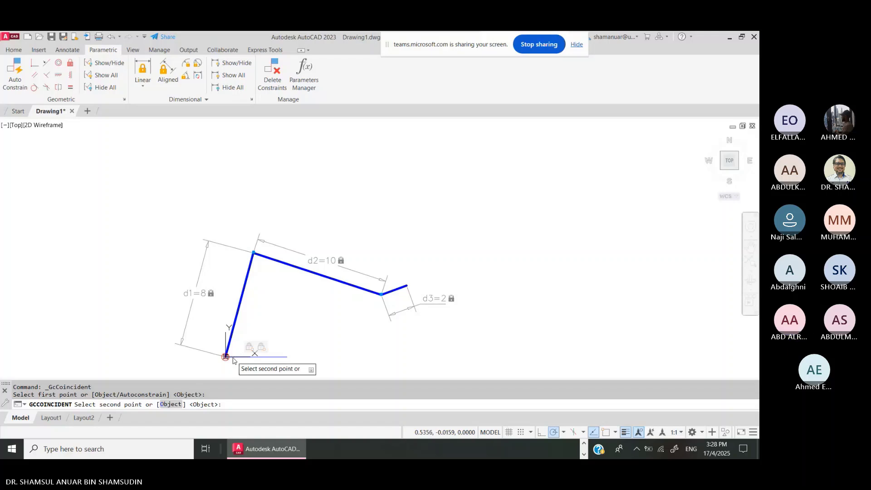
left_click(233, 358)
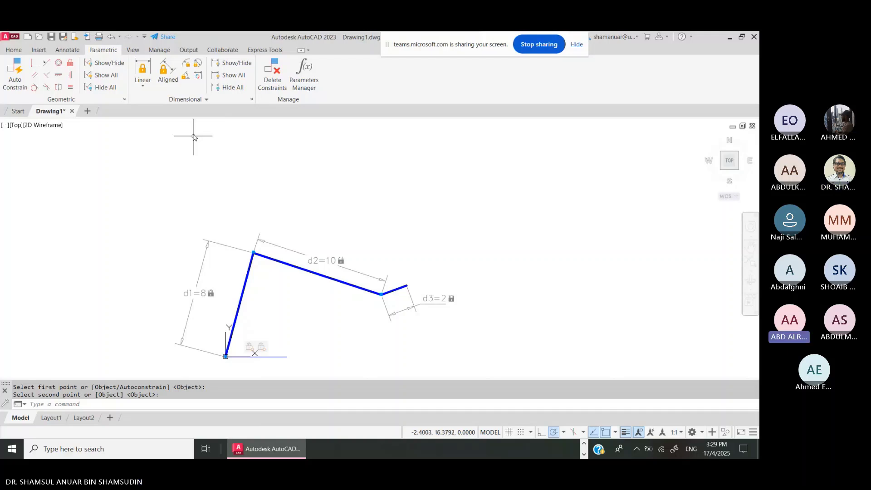
- Add a 75° angular constraint between the horizontal base line and the first link
left_click(187, 76)
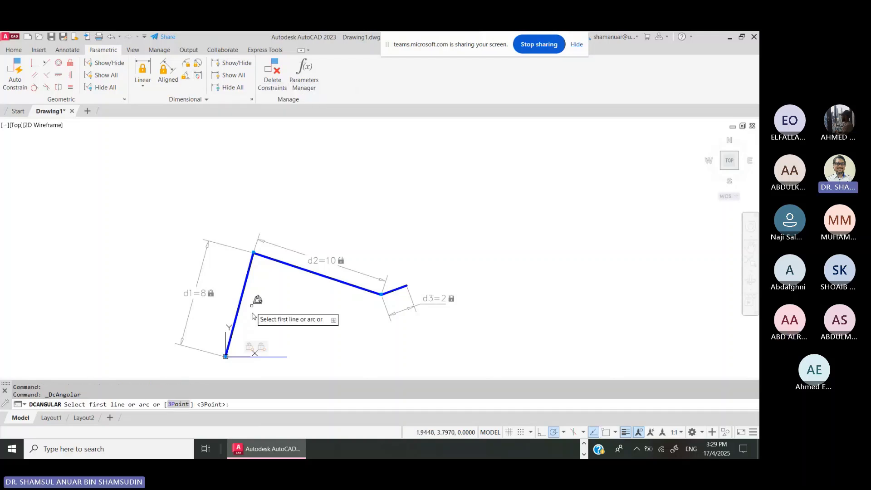
left_click(272, 357)
left_click(242, 302)
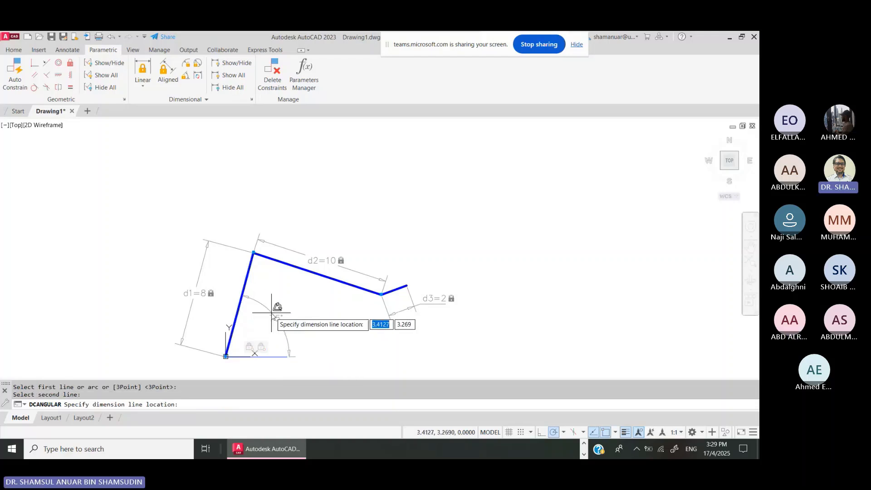
left_click(268, 309)
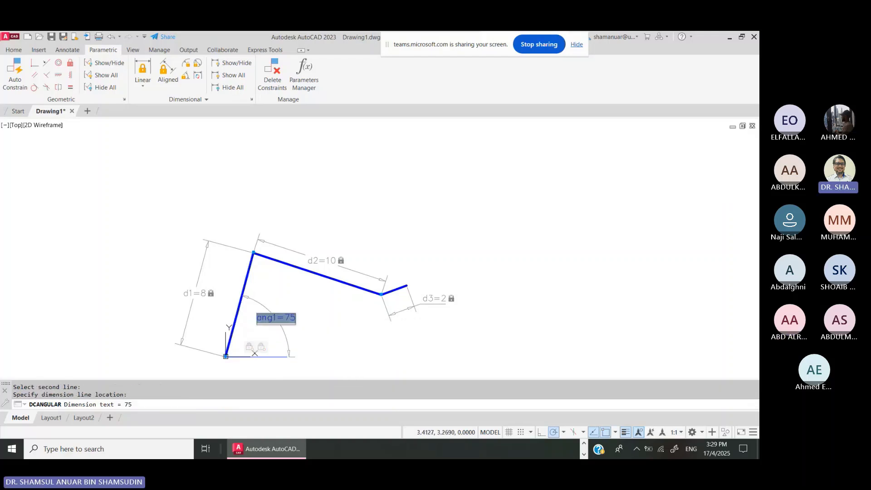
key("Return")
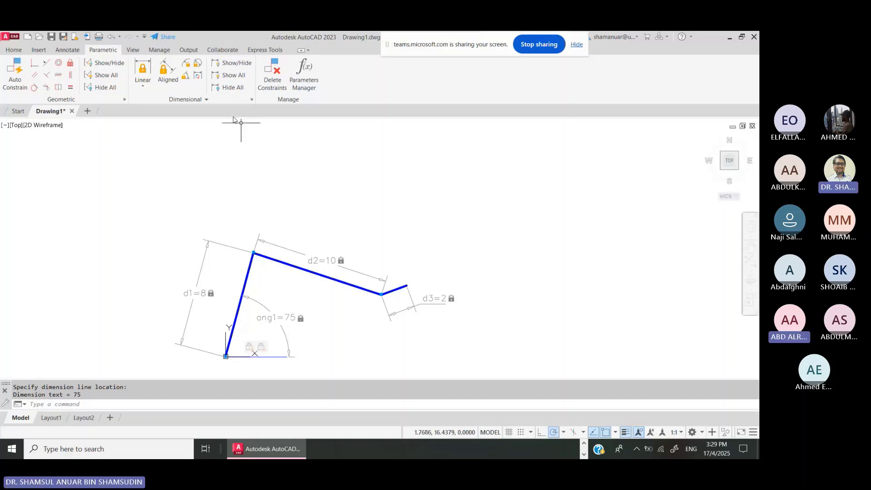
- Constrain the angle between the first link and the 10-unit link to 105°
key("Return")
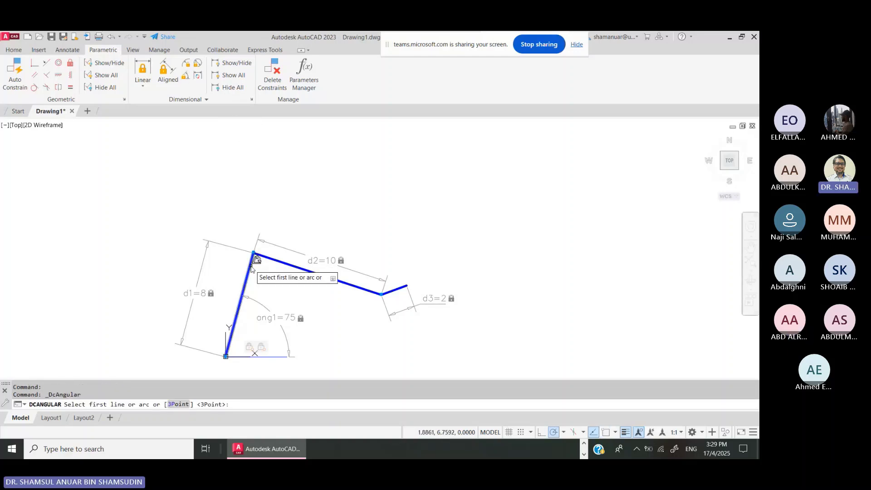
left_click(251, 269)
left_click(281, 261)
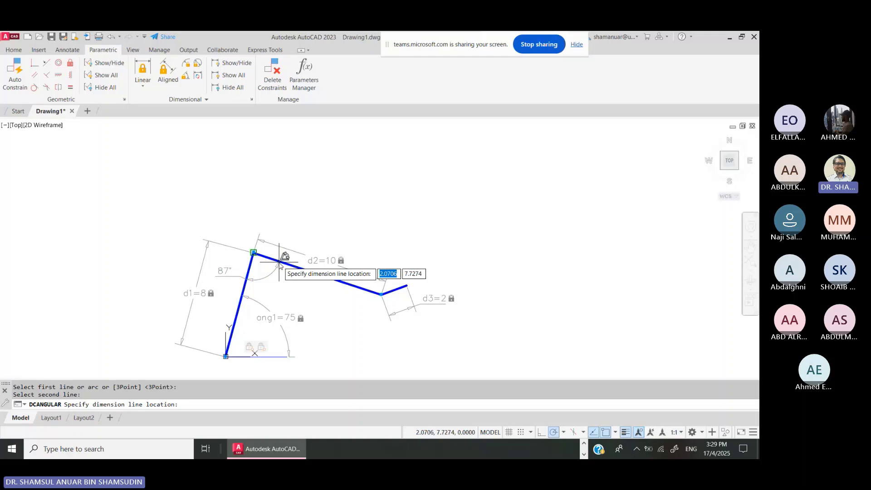
left_click(285, 212)
type("9")
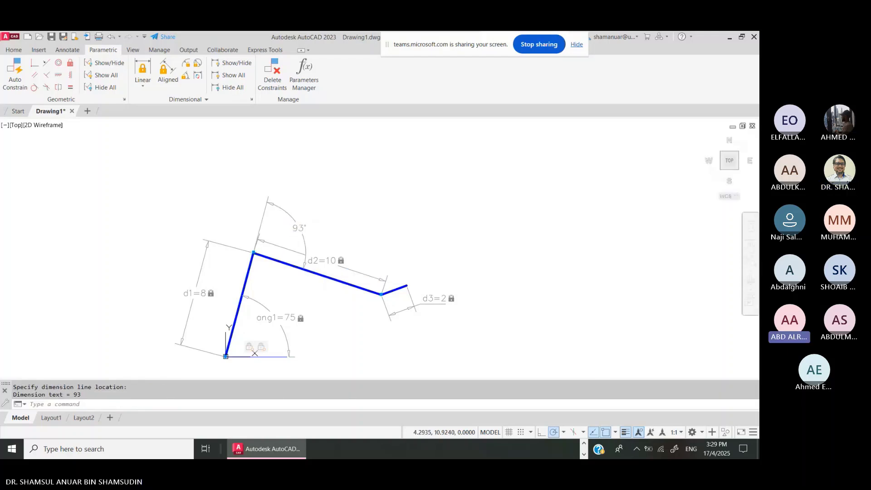
key("Return")
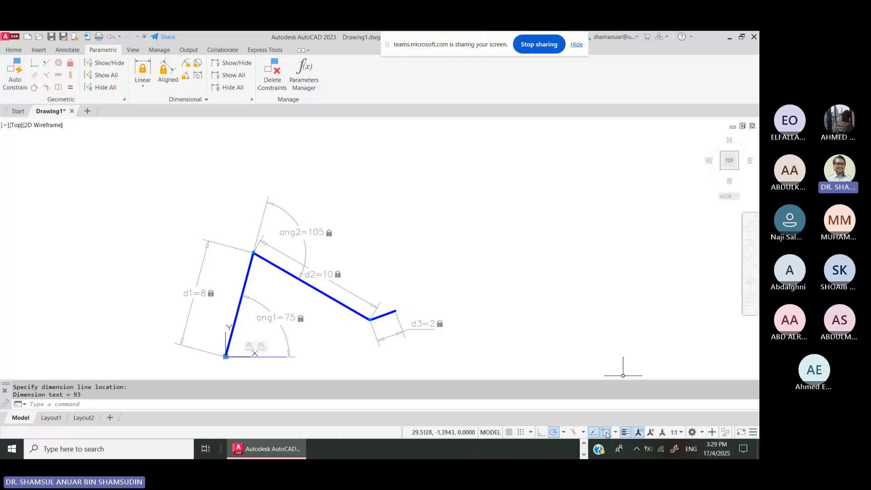
- Switch to the PowerPoint Open Chain Mechanisms lecture slide
left_click(585, 452)
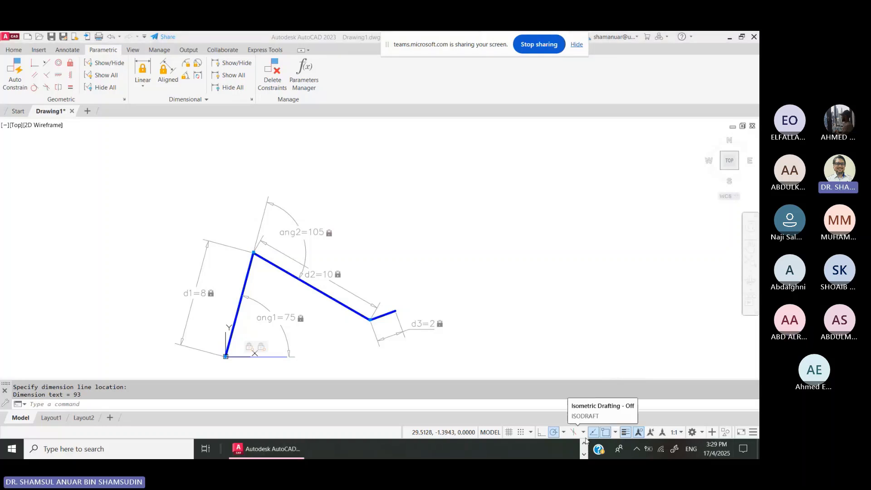
left_click(584, 445)
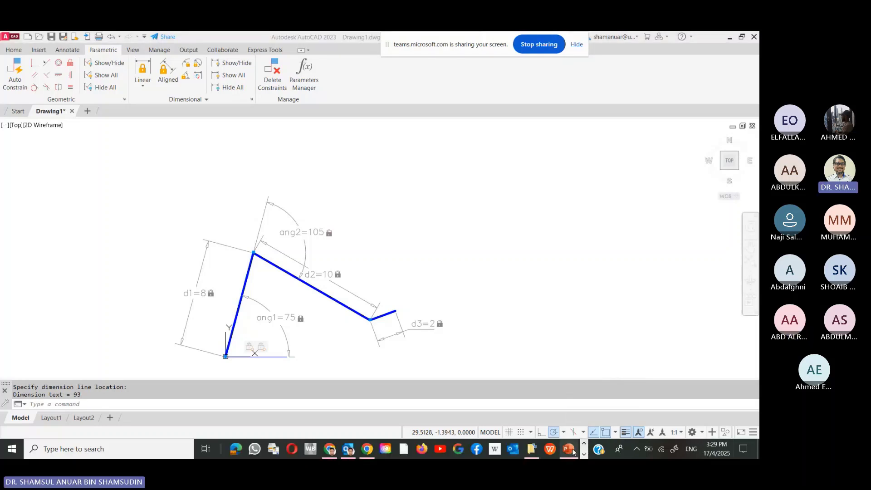
left_click(572, 448)
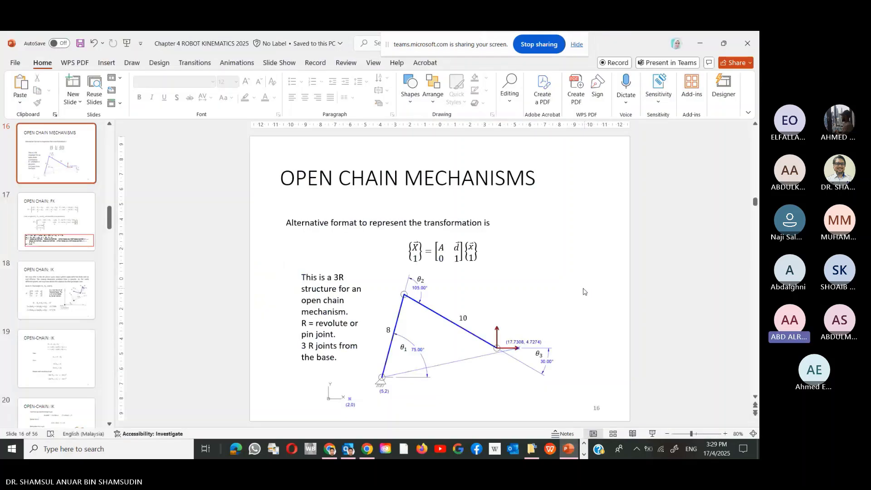
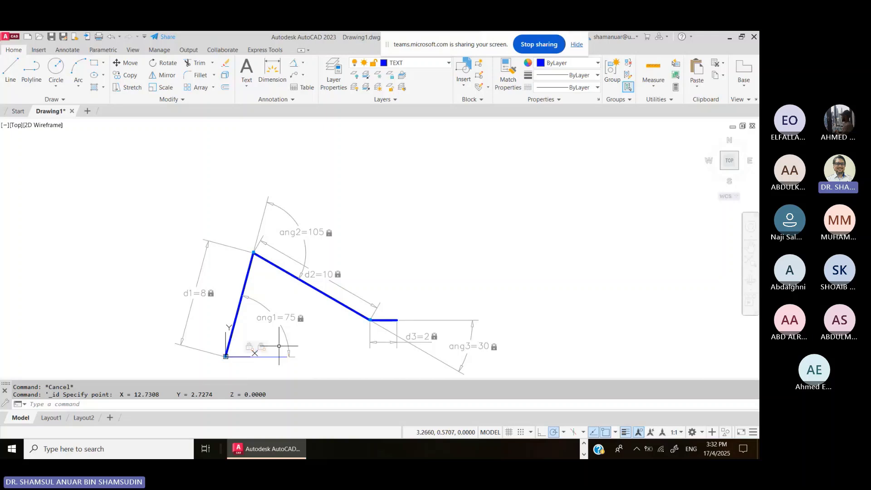
right_click(267, 352)
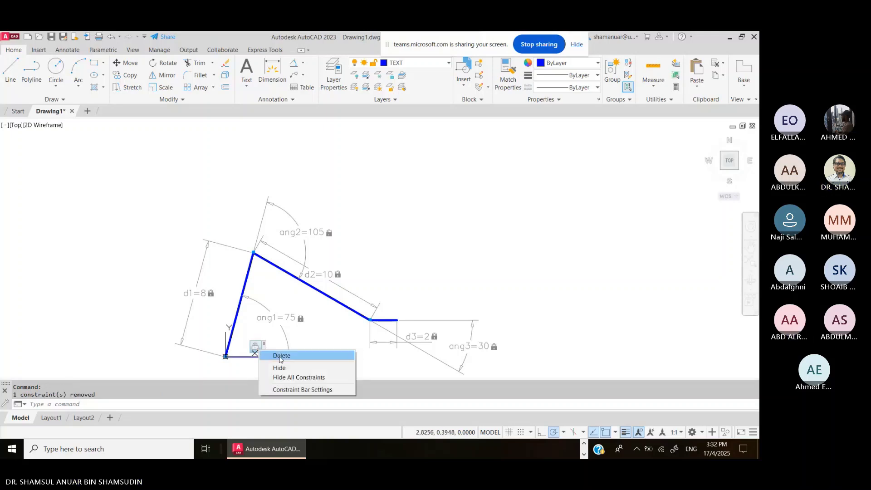
left_click(274, 355)
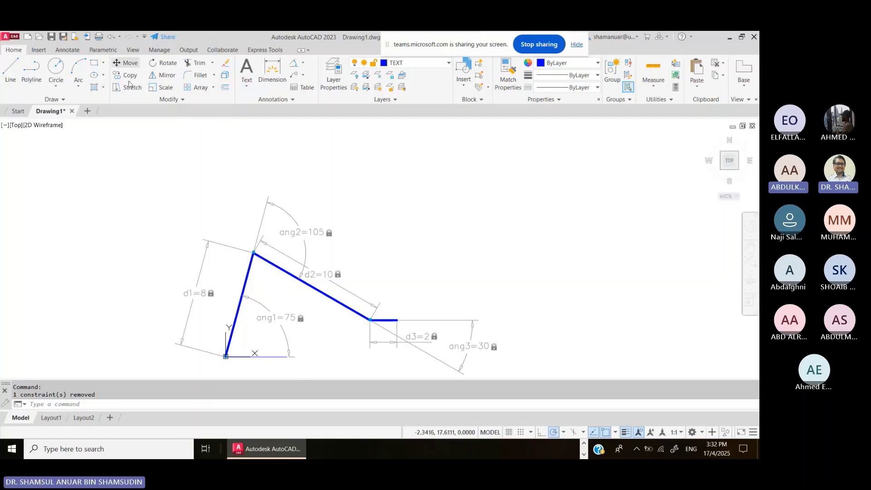
left_click(126, 63)
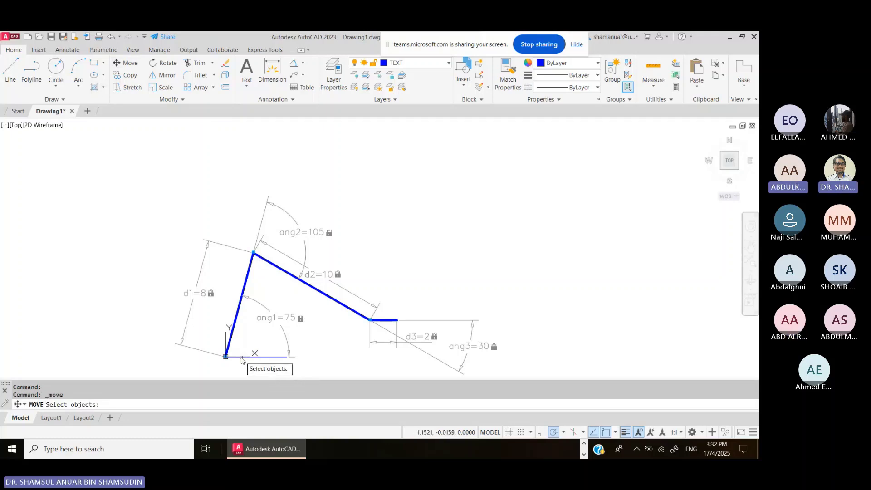
left_click(241, 358)
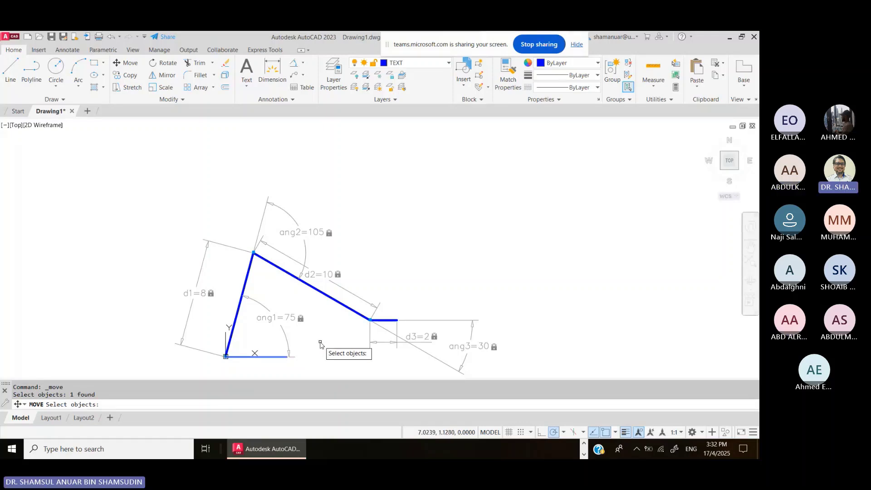
key("Return")
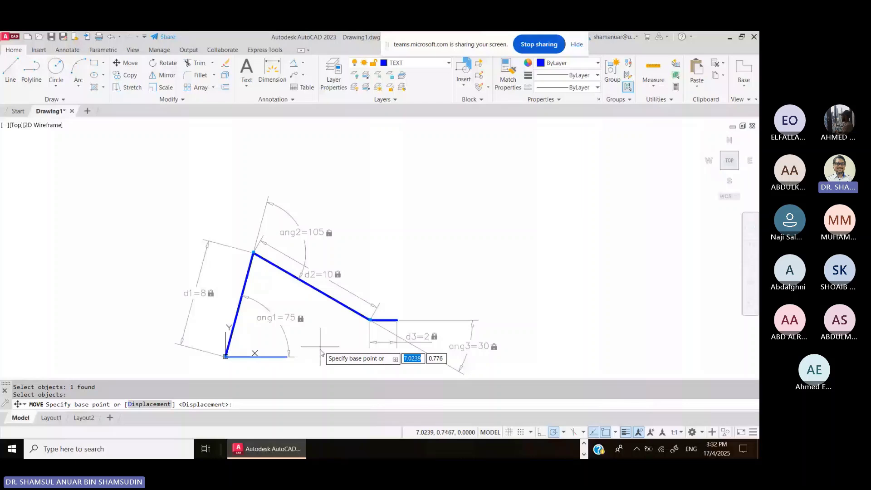
left_click(236, 357)
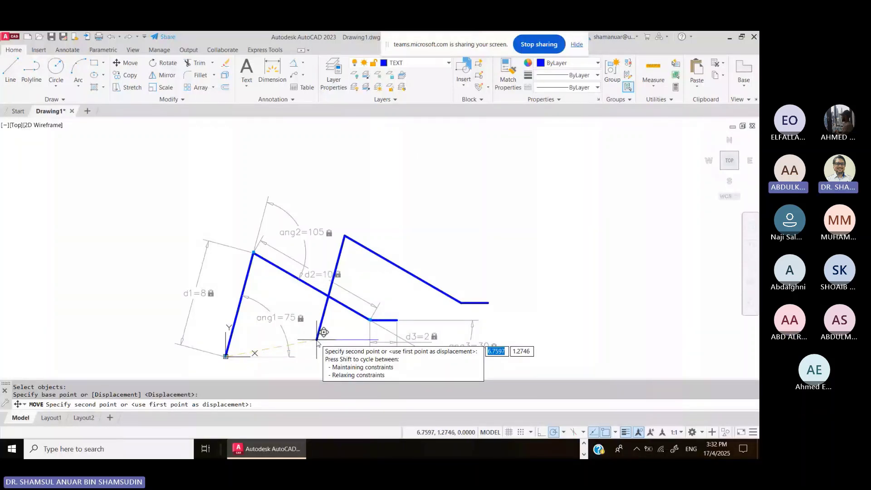
key("Escape")
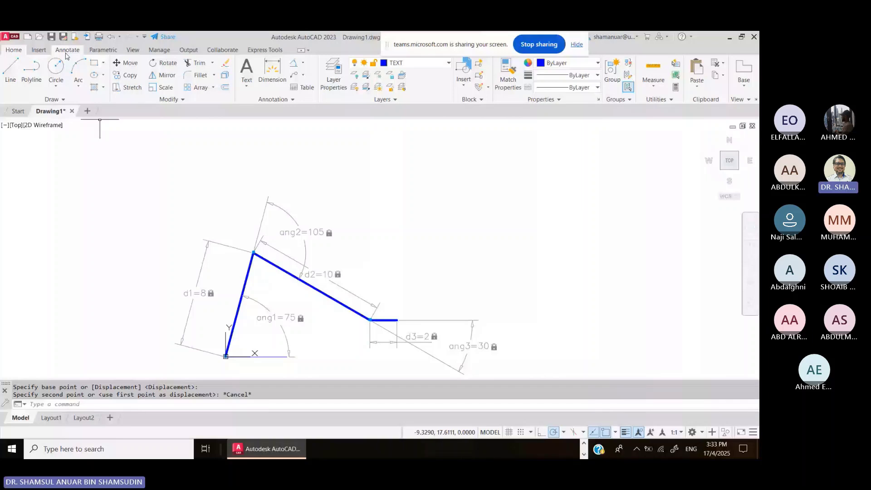
key("ctrl+z")
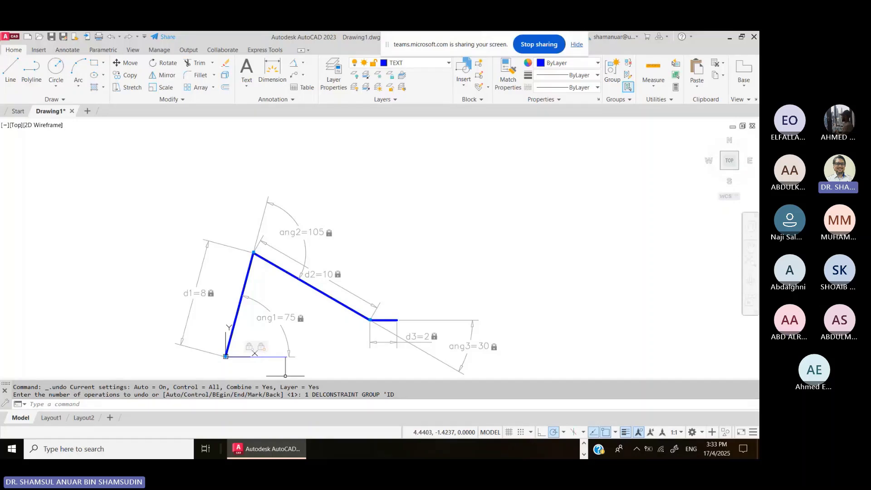
left_click(584, 443)
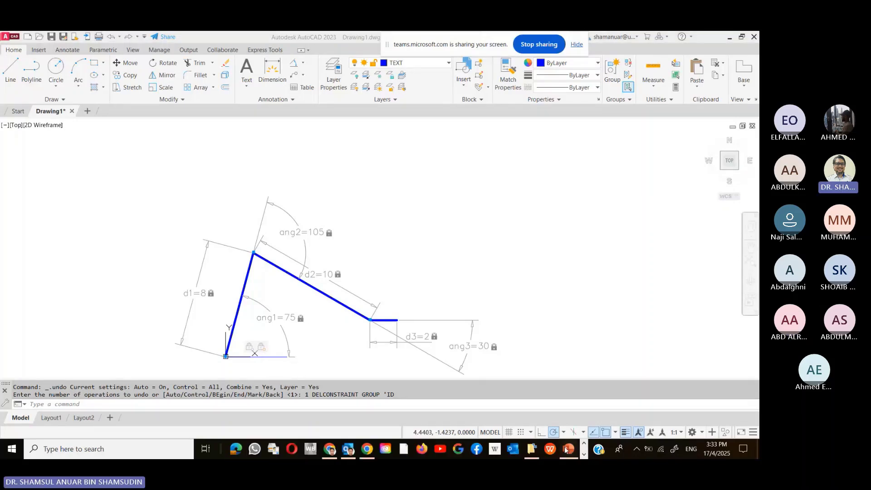
left_click(568, 449)
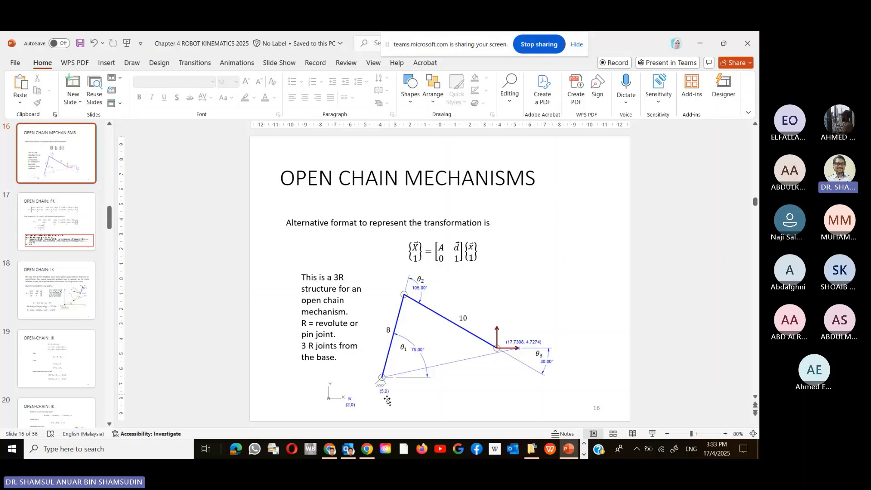
left_click(652, 433)
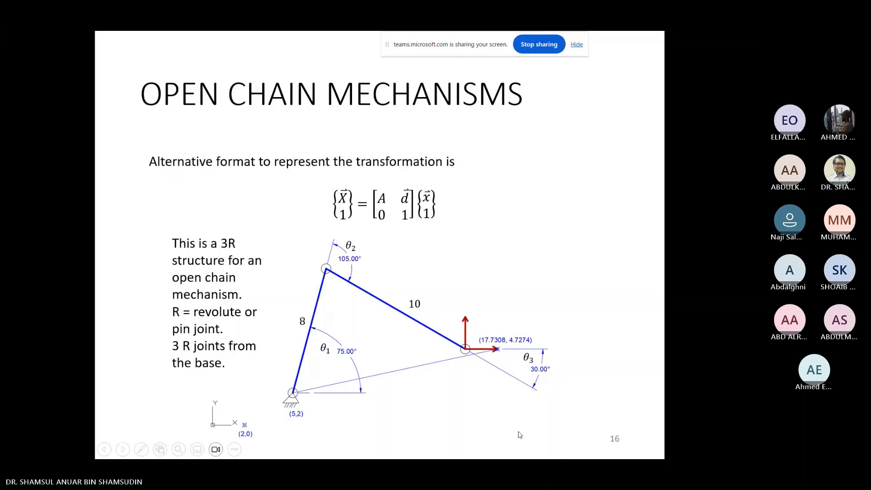
key("Escape")
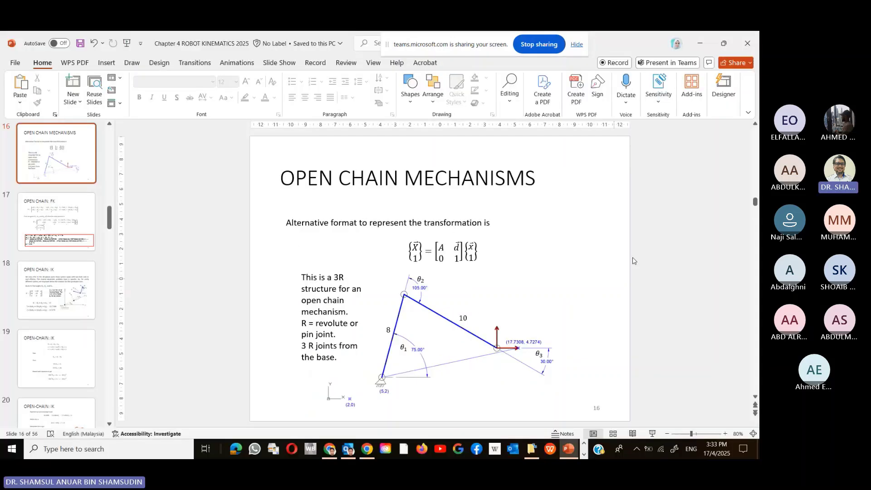
key("alt+Tab")
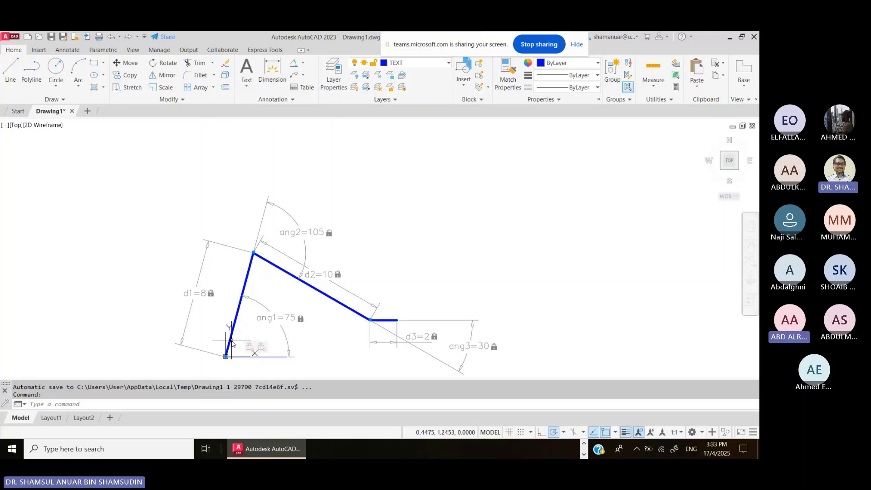
- Delete the two existing constraints on the linkage's bottom base line
right_click(267, 349)
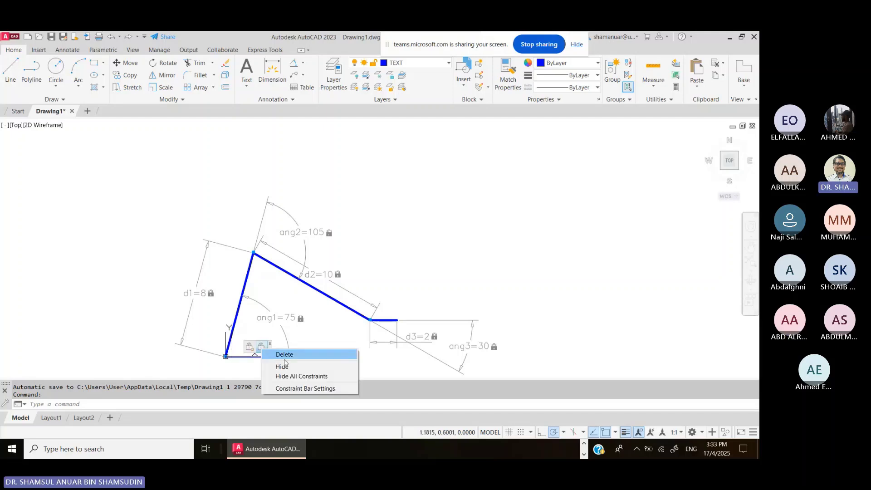
left_click(284, 355)
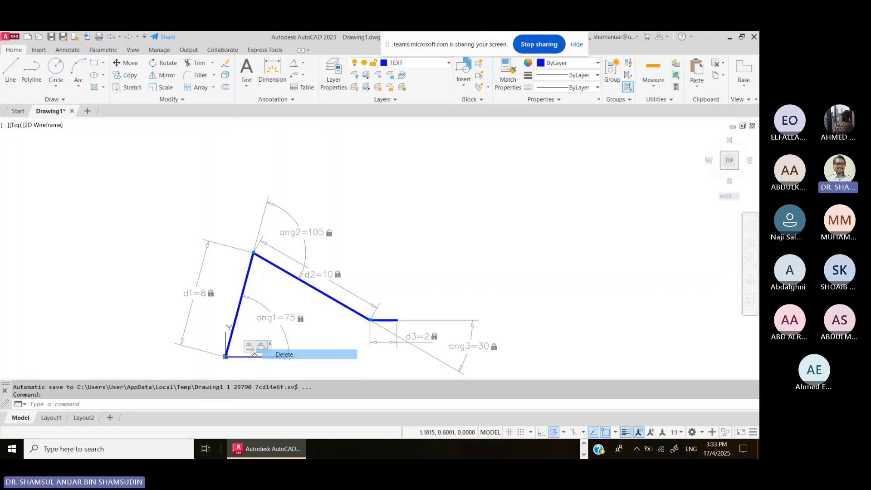
right_click(256, 347)
left_click(275, 348)
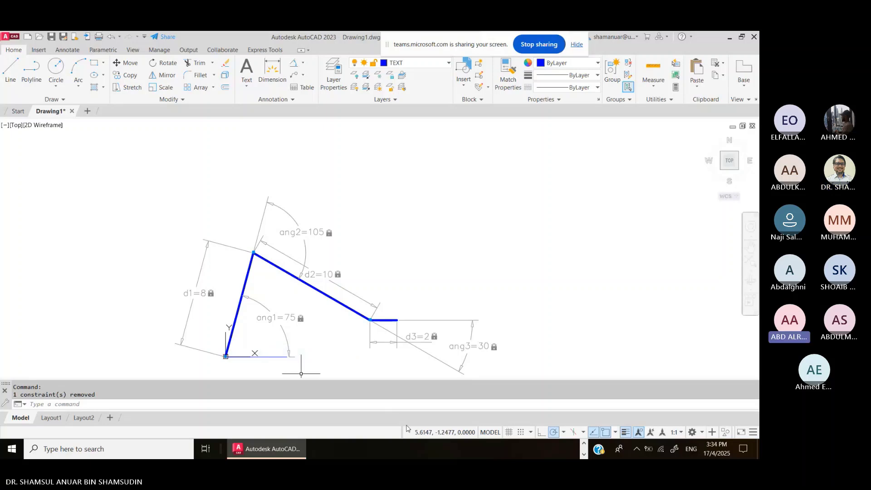
- Move the linkage from its lower-left base vertex to point 5,2
left_click(126, 63)
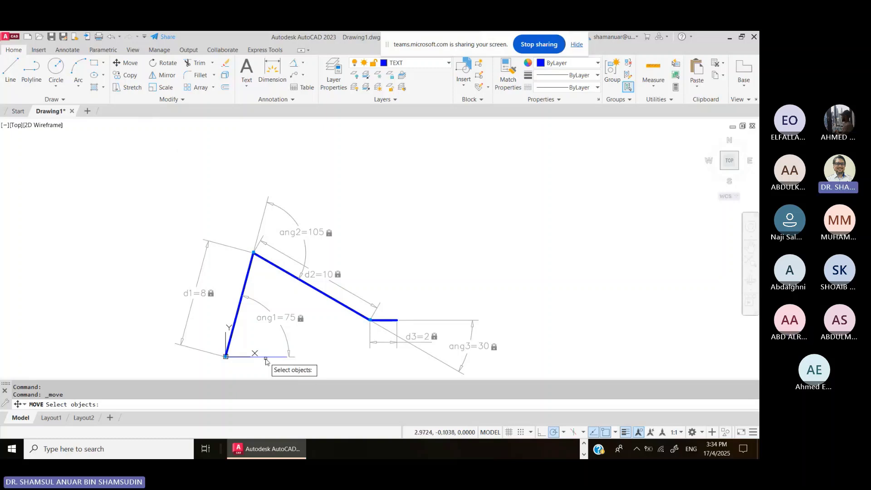
left_click(266, 358)
key("Return")
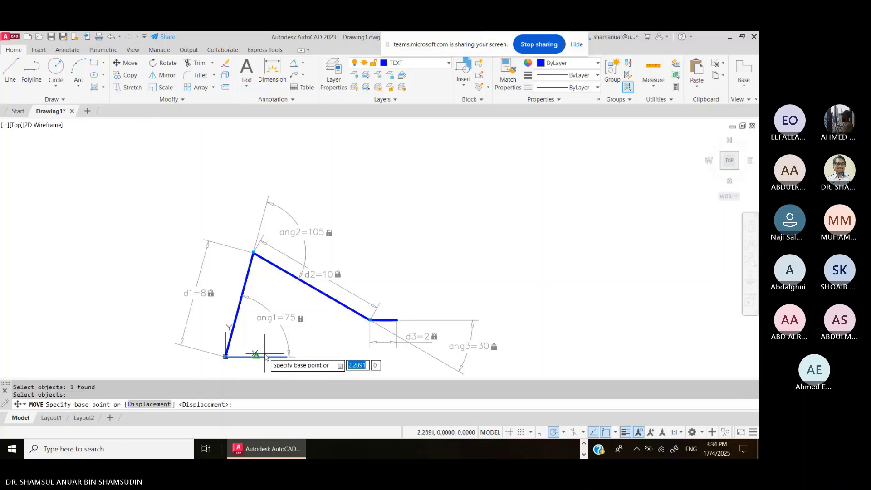
left_click(226, 356)
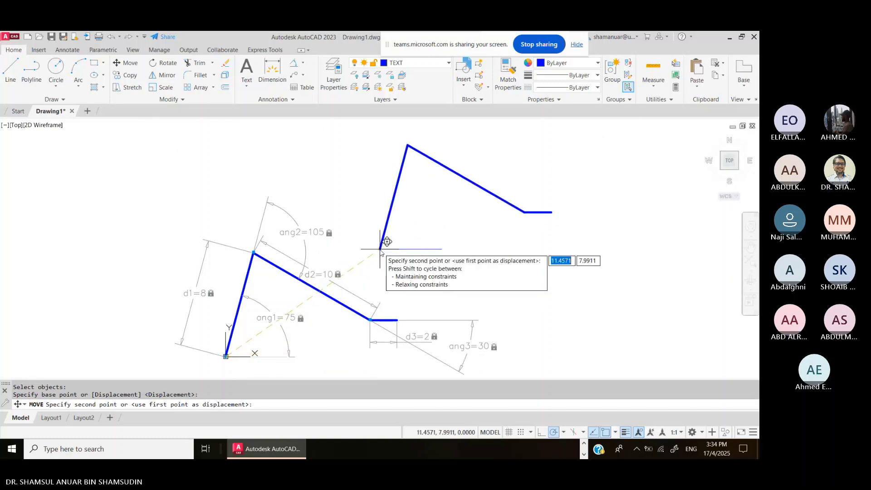
type("5")
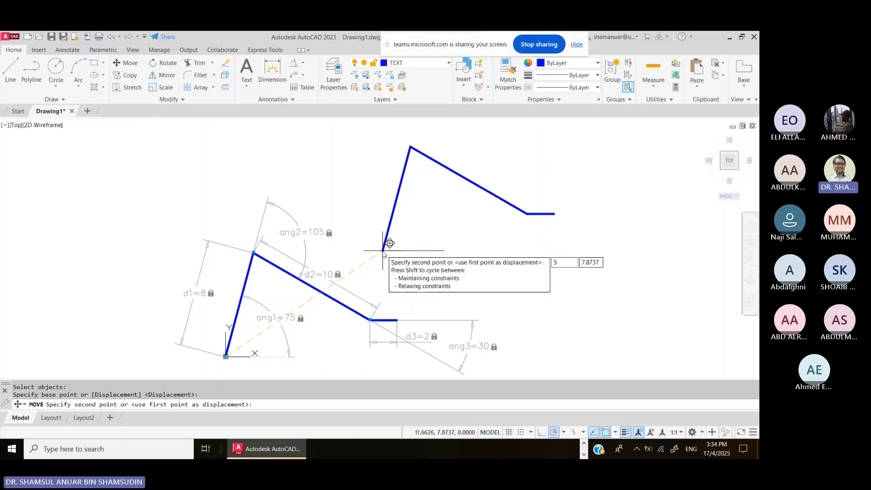
type(",2")
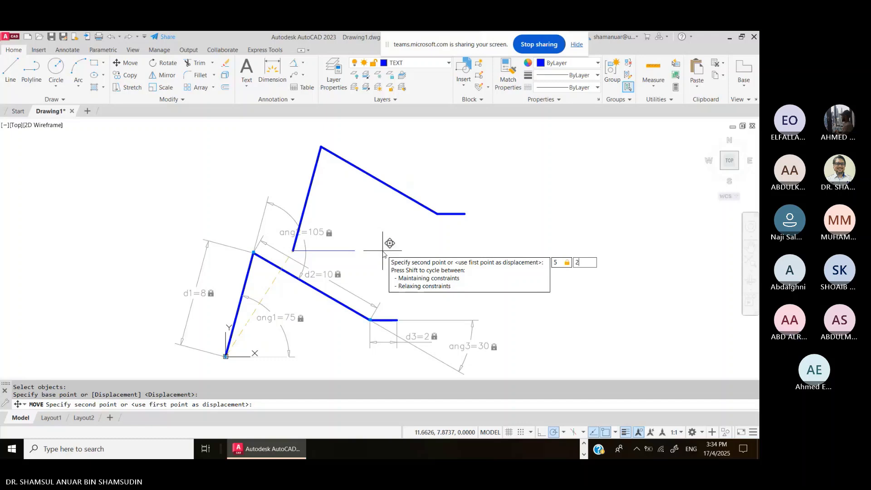
key("Return")
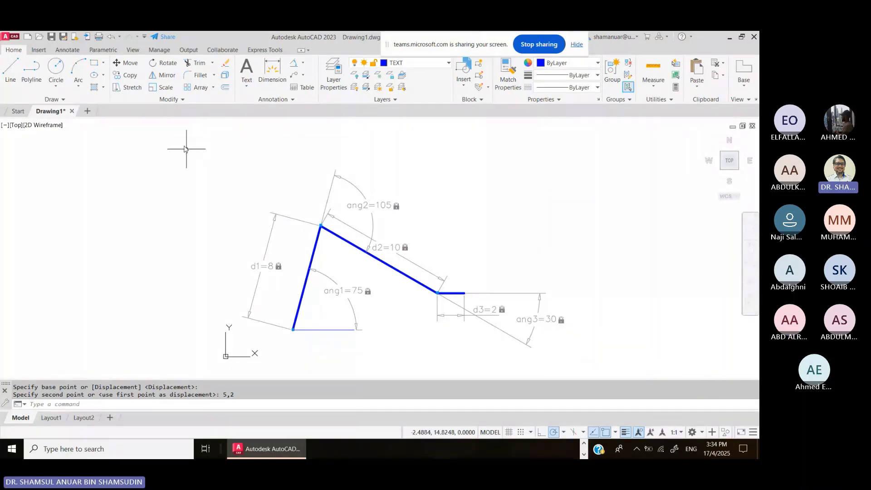
left_click(88, 52)
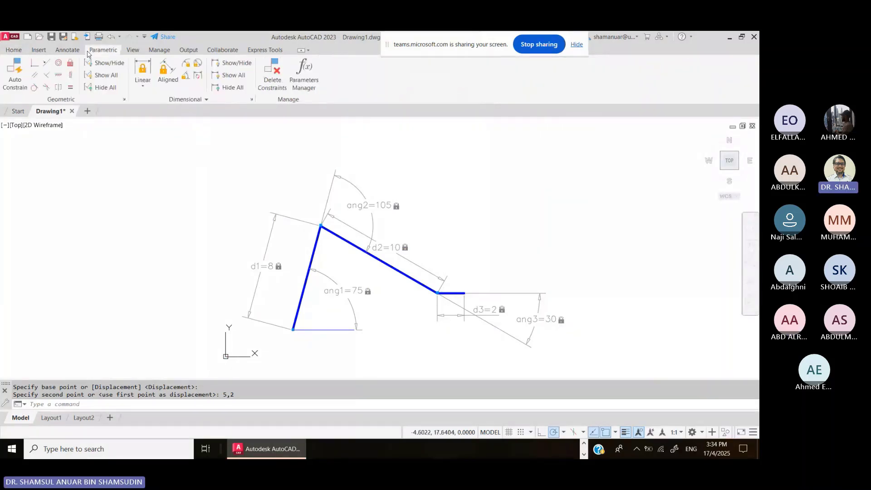
- Apply Fix constraints to the bottom base line and to its endpoint
left_click(70, 66)
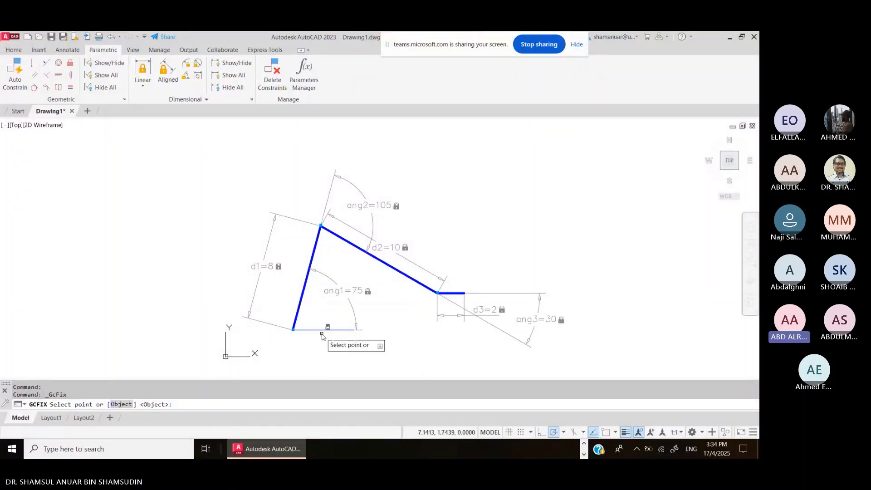
left_click(323, 330)
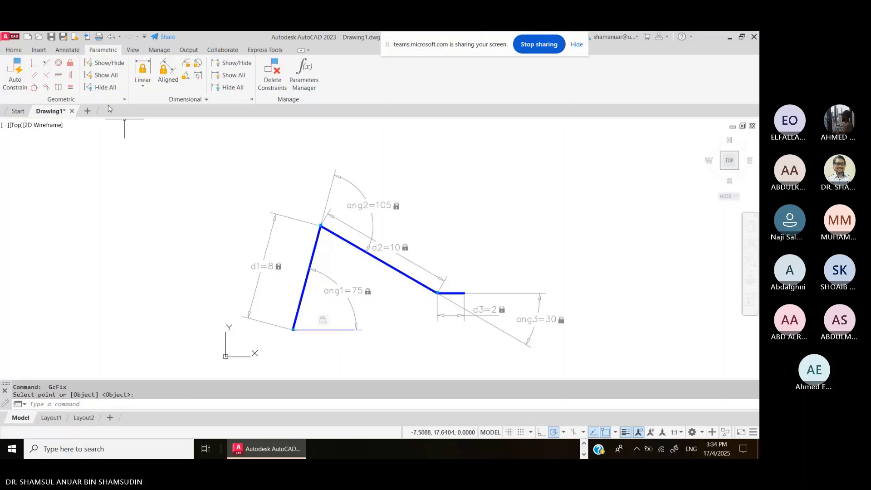
left_click(70, 62)
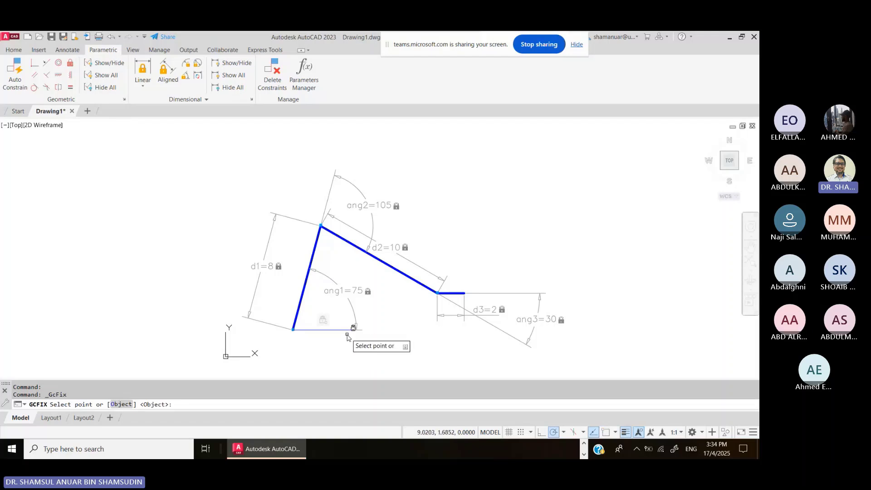
left_click(367, 345)
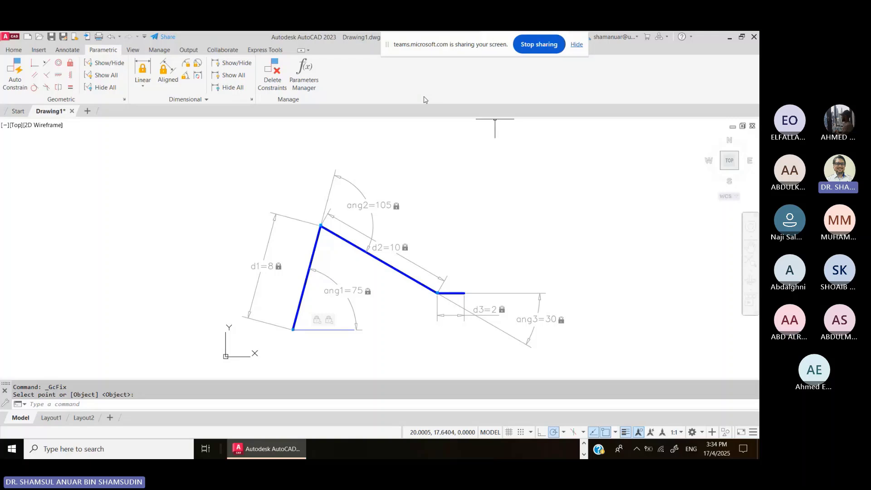
left_click(14, 49)
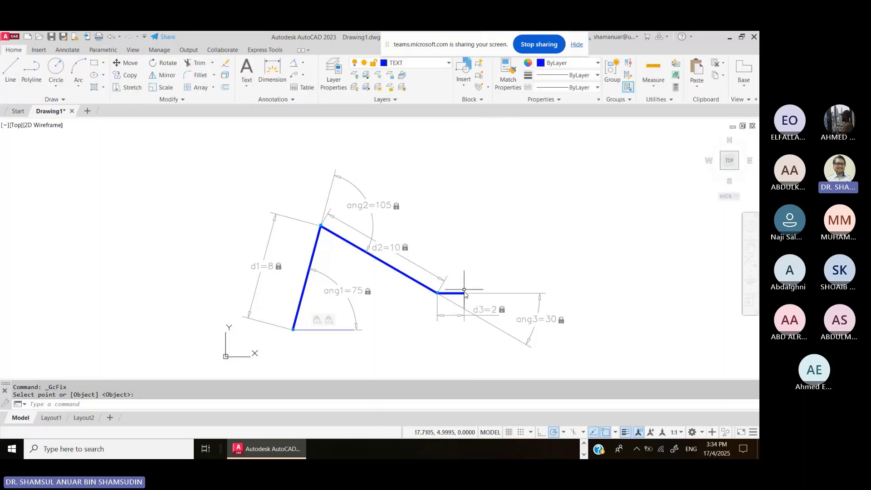
- Read the end-effector point as 17.7308, 4.7274 with ID Point, then return to the lecture slide
left_click(626, 99)
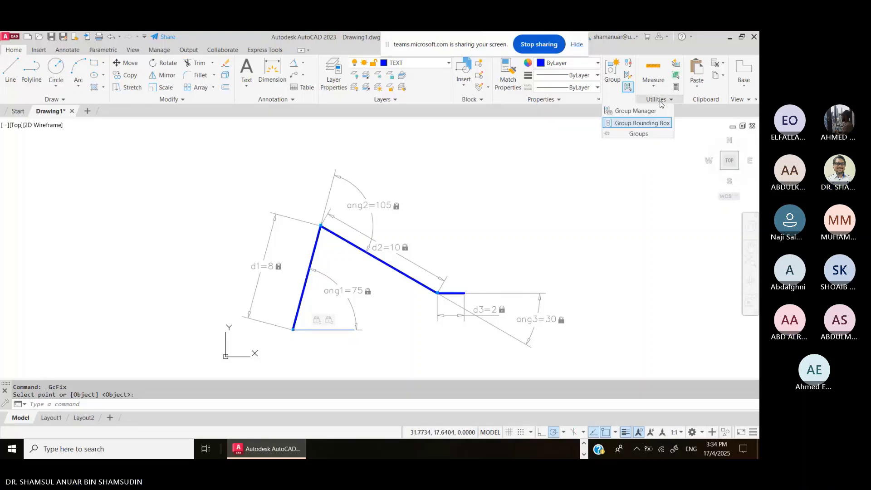
left_click(659, 102)
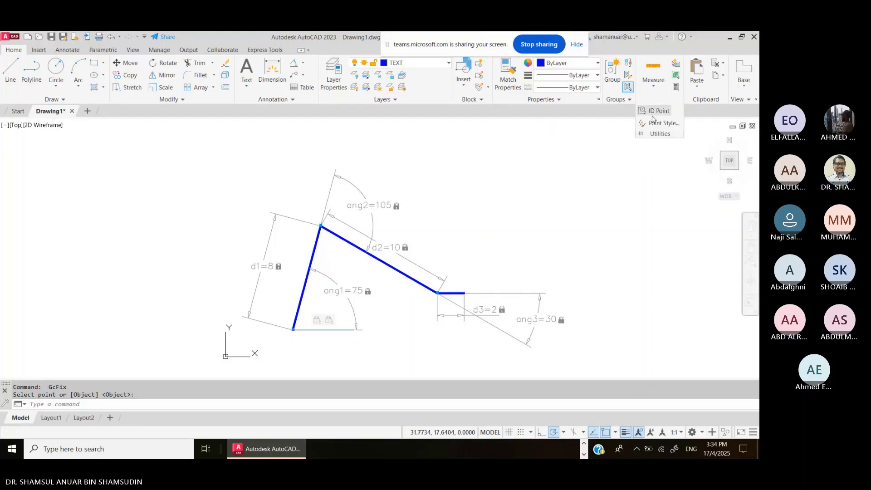
left_click(658, 110)
left_click(467, 295)
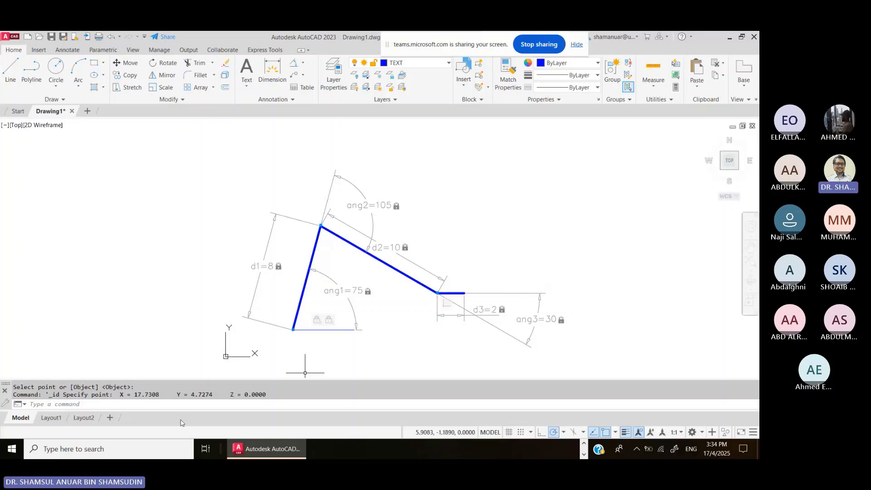
scroll(286, 453, "up", 1)
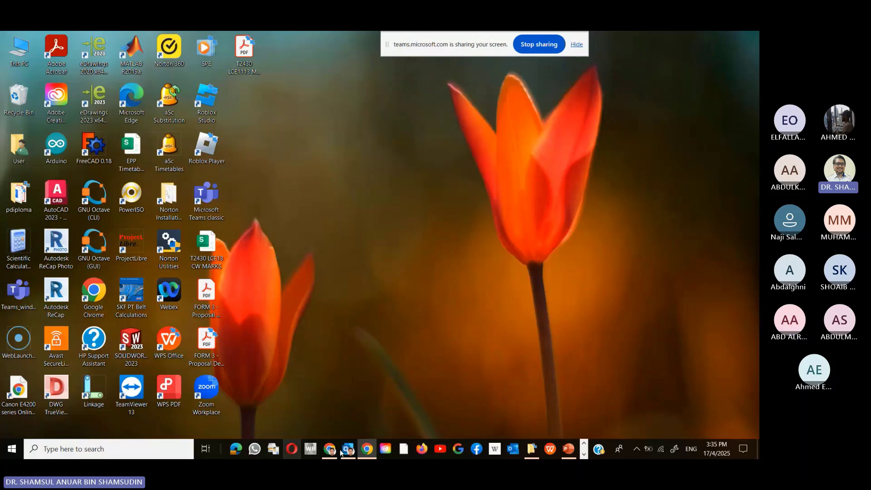
left_click(570, 451)
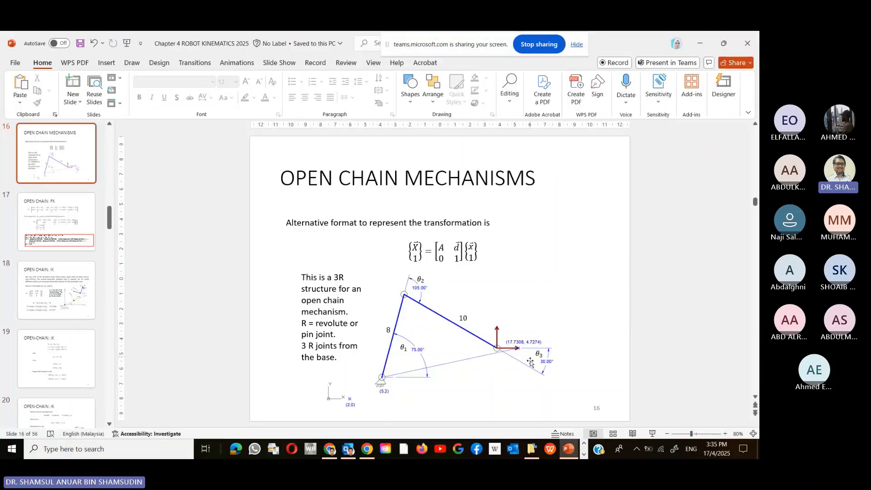
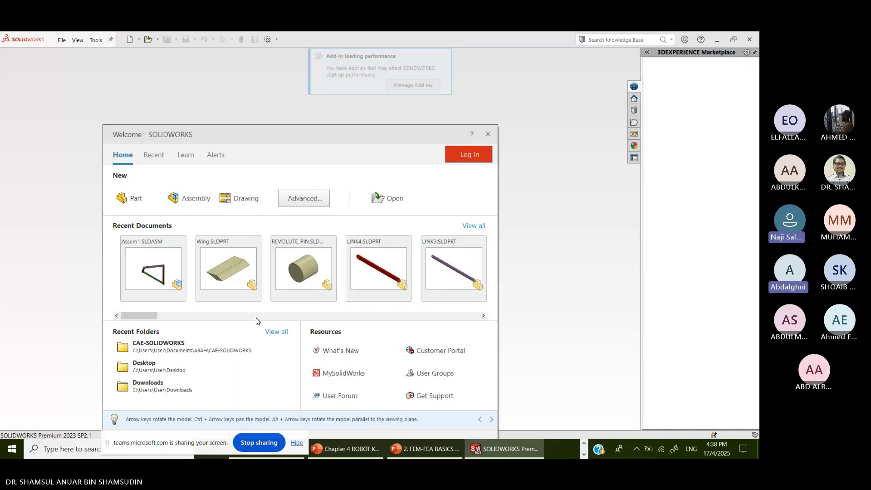
- Start a blank part (Part1), then switch to the Chapter 4 ROBOT KINEMATICS 2025B FEA SOLUTION slide
left_click(168, 178)
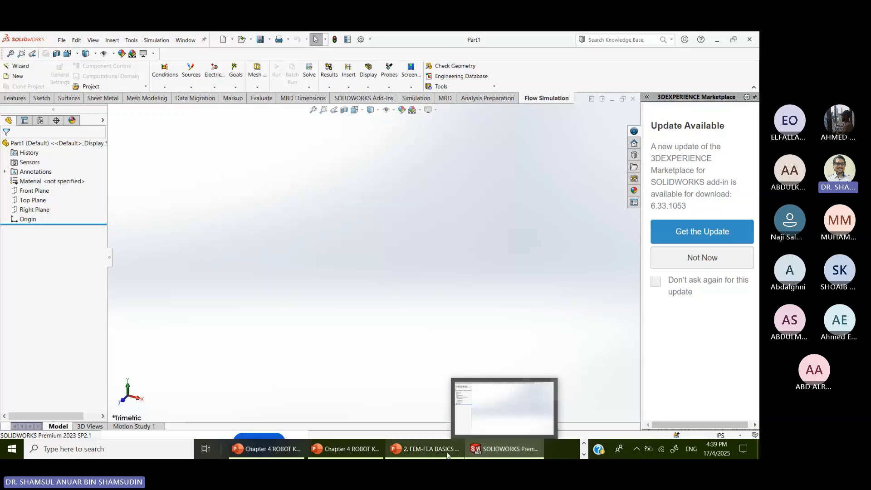
mouse_move(447, 454)
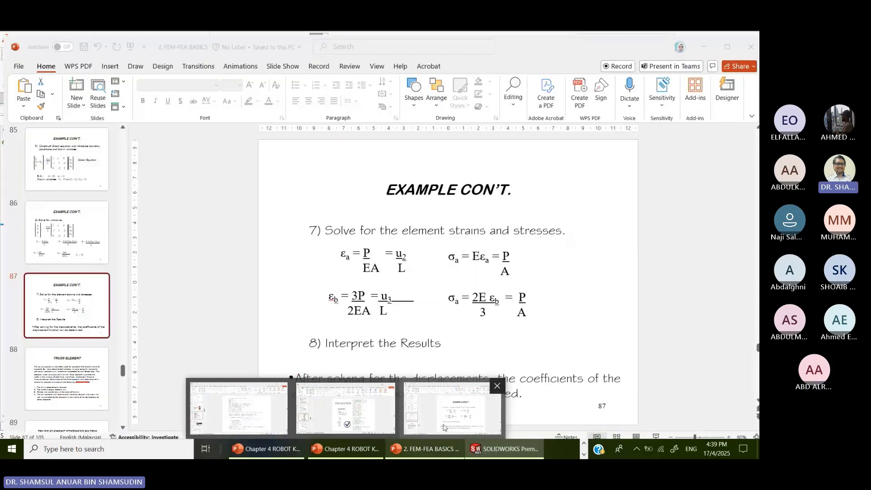
mouse_move(371, 417)
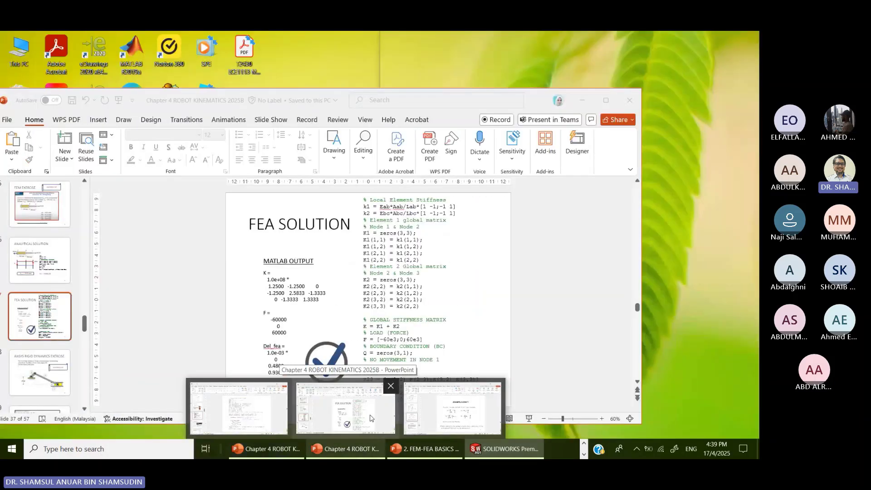
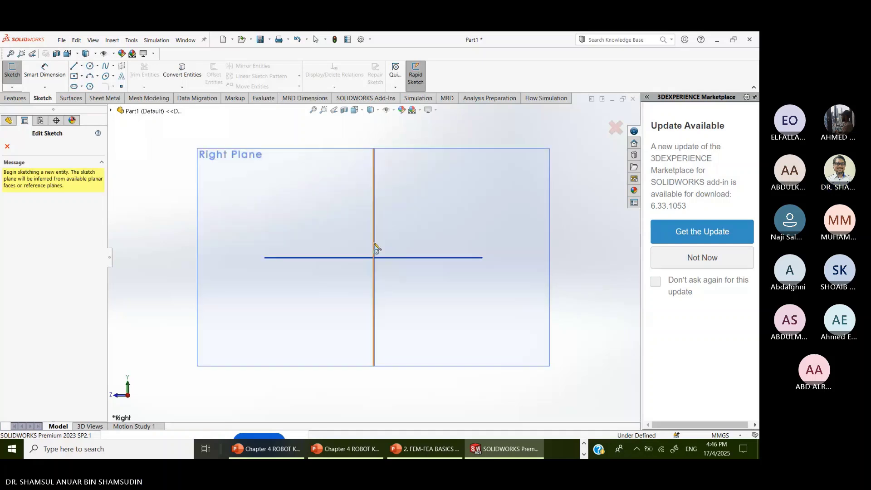
- Select the Right Plane and start a new sketch on it
left_click(306, 158)
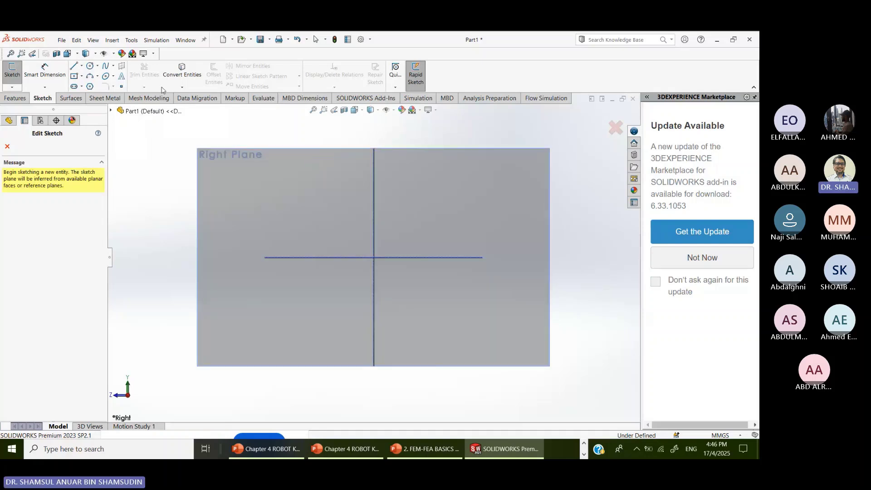
left_click(95, 76)
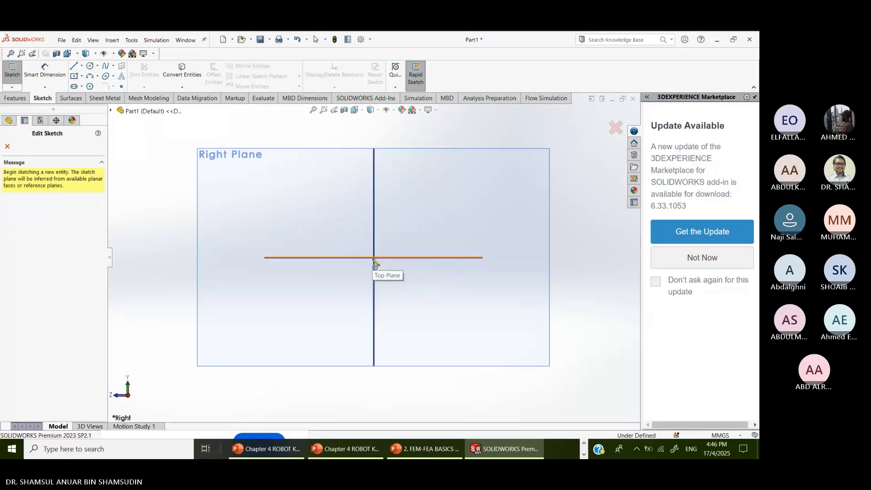
- Draw a circle centred on the origin of the Top Plane
left_click(375, 262)
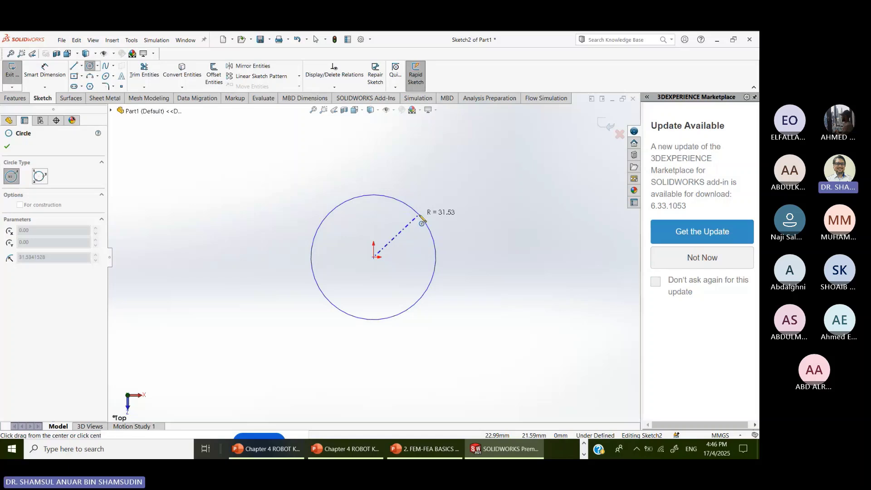
key("Escape")
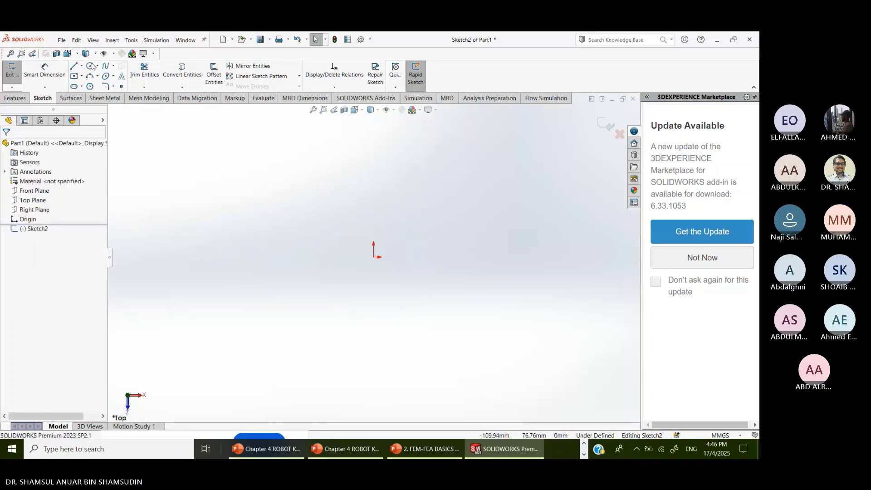
left_click(90, 65)
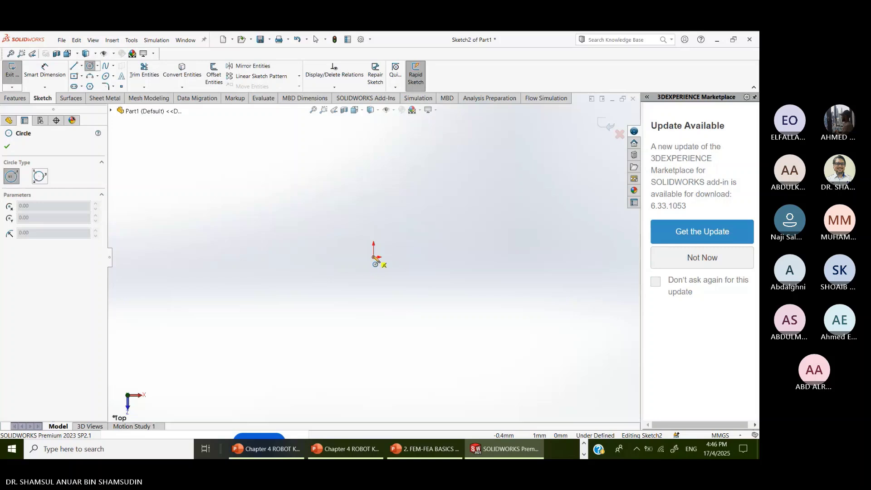
left_click(374, 258)
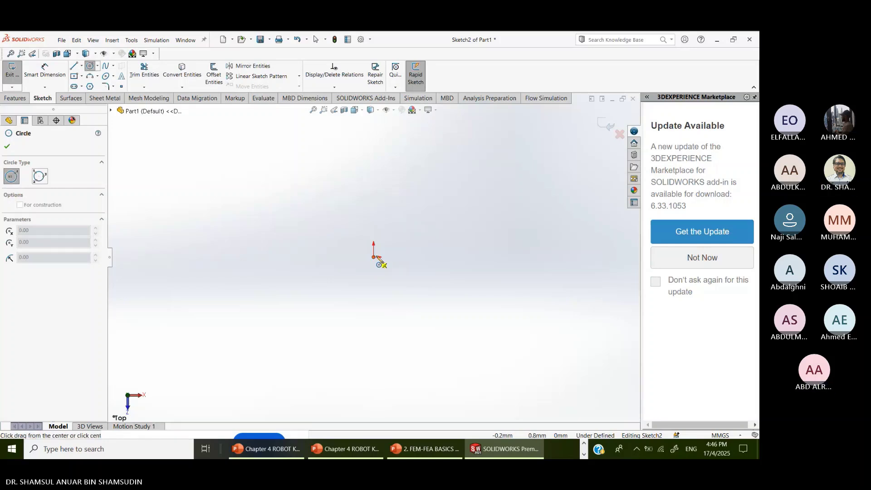
left_click(416, 258)
- Dimension the circle's diameter to 25.13 mm and exit the sketch
left_click(45, 73)
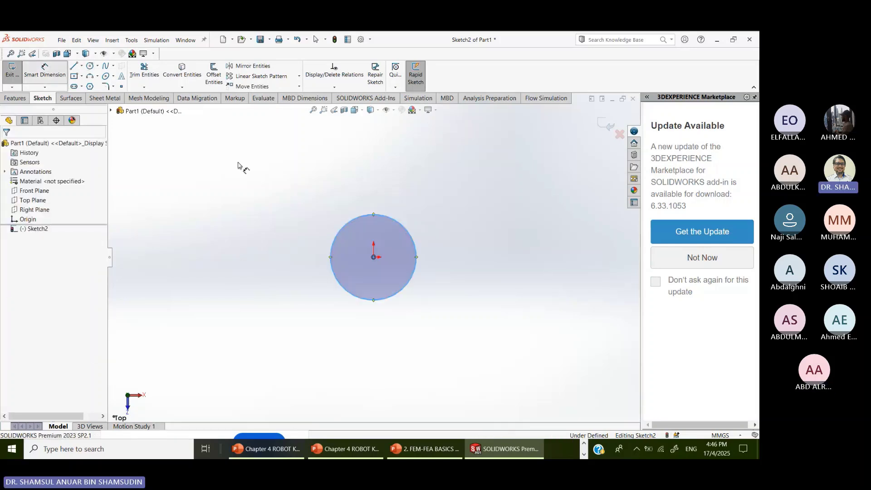
left_click(339, 232)
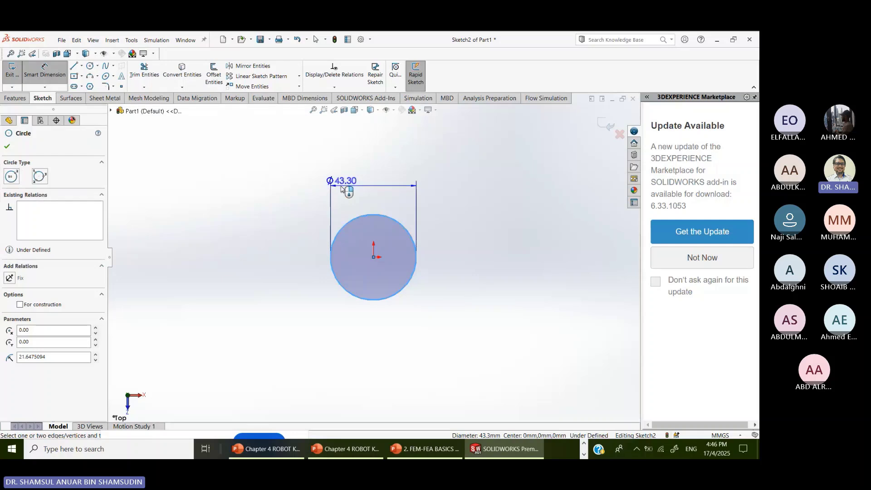
left_click(435, 231)
type("25")
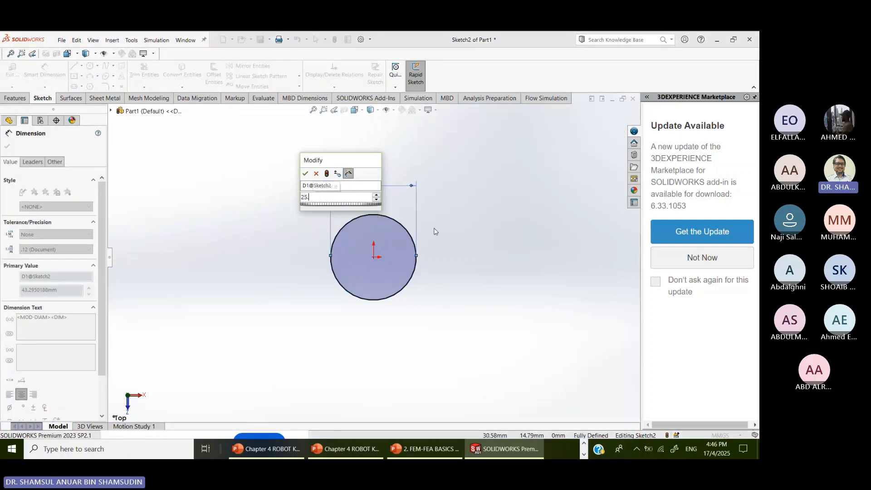
type(".")
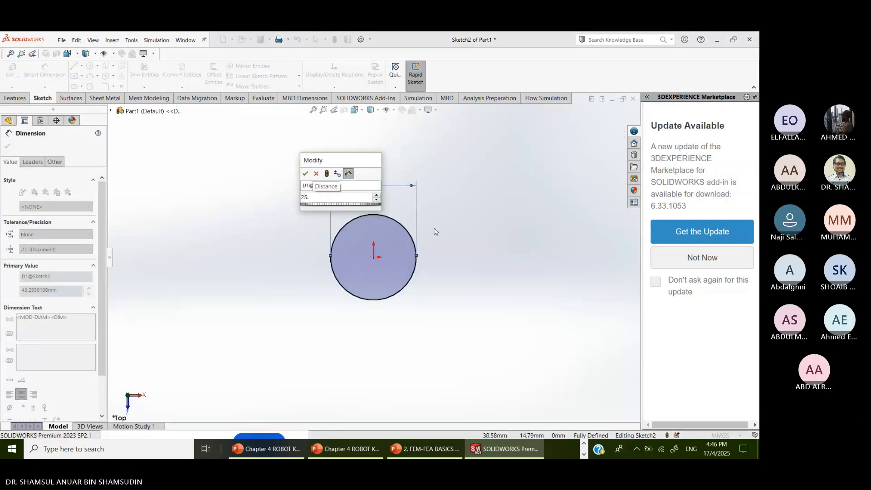
type("13")
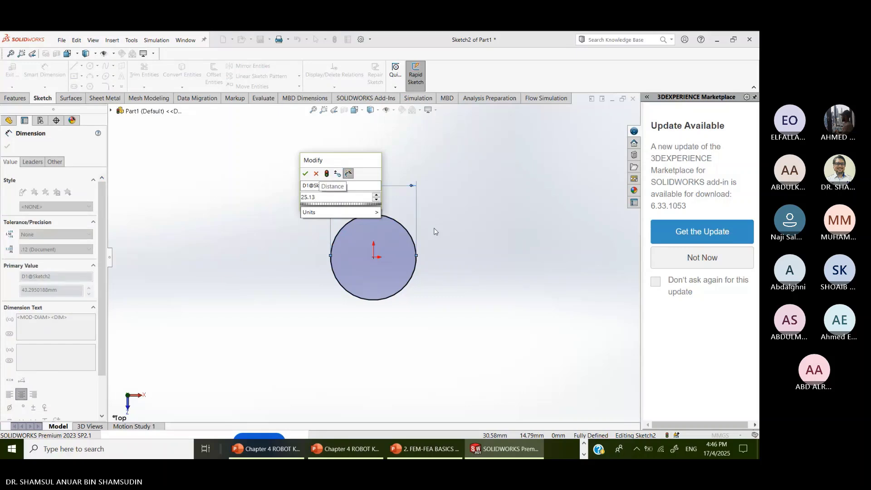
key("Return")
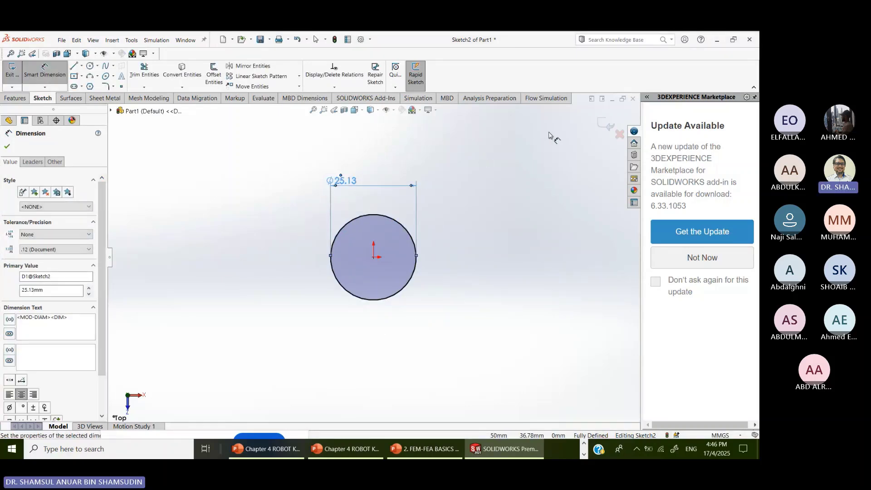
left_click(607, 126)
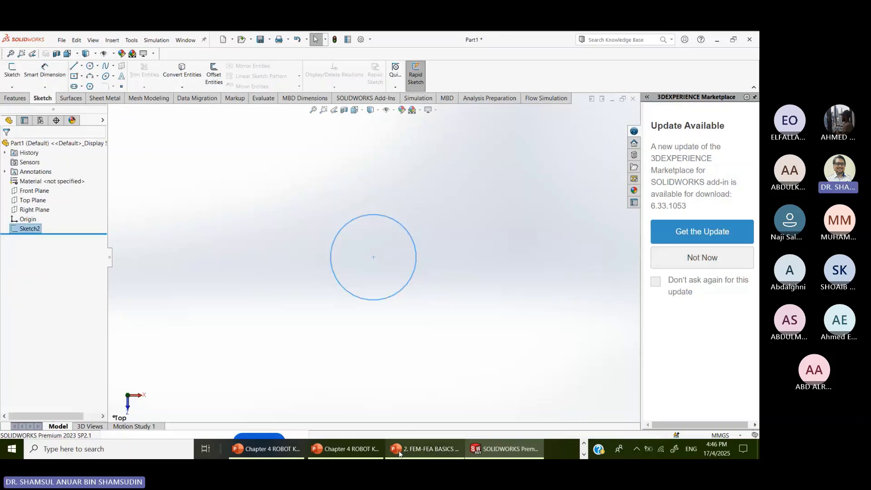
- Check the exercise slides, then extrude the 25.13 mm circle 400 mm into a solid rod
left_click(344, 449)
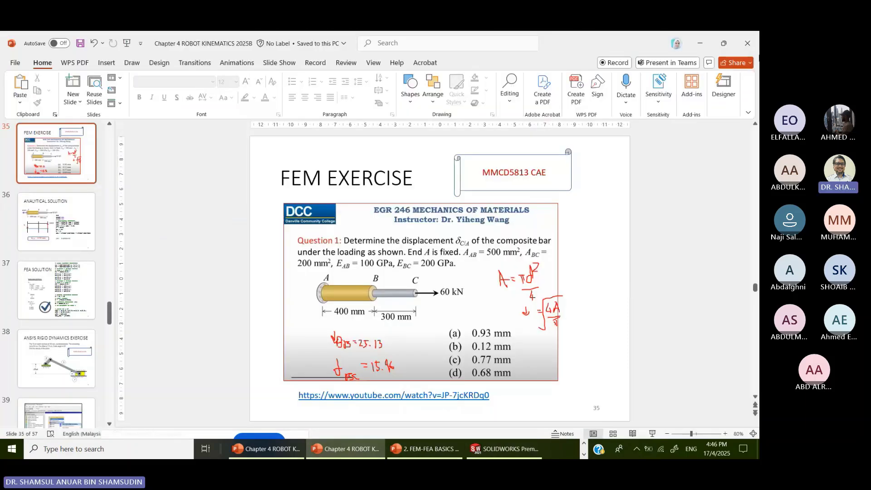
left_click(701, 43)
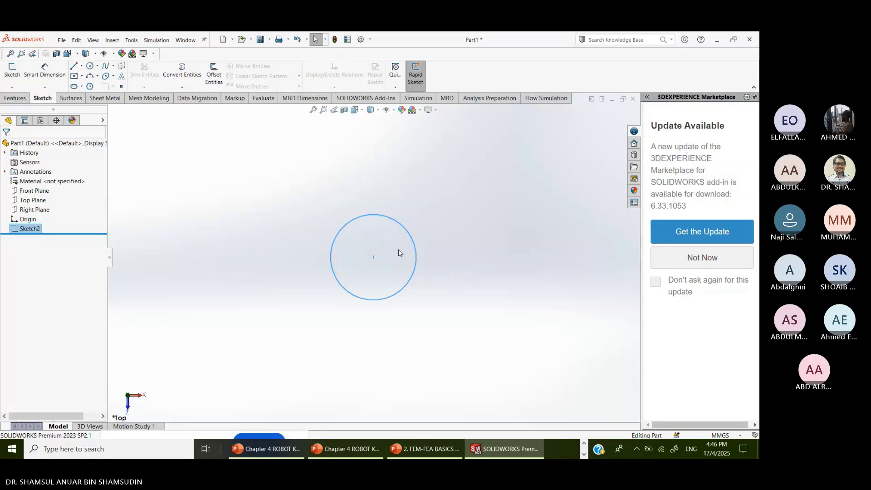
left_click(15, 98)
left_click(15, 75)
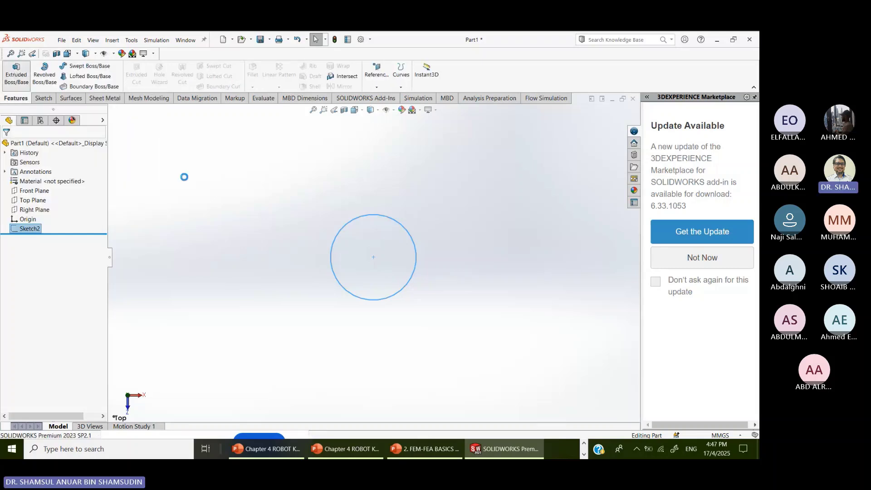
type("400")
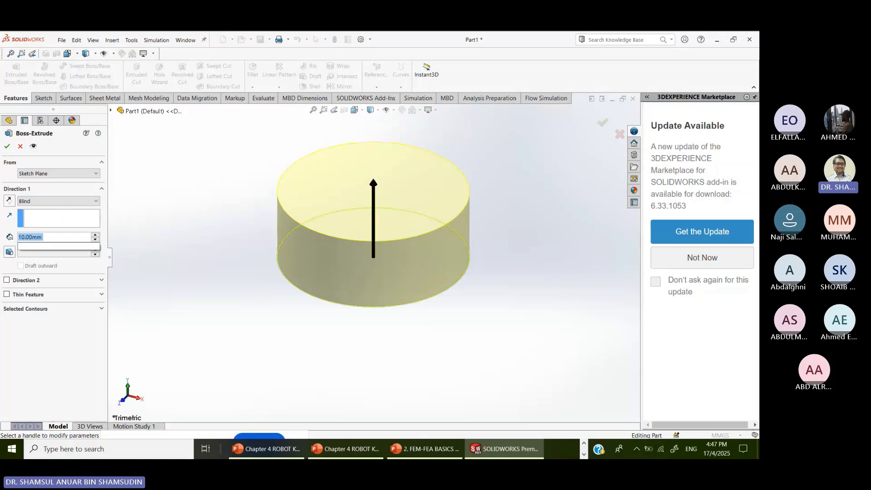
key("Return")
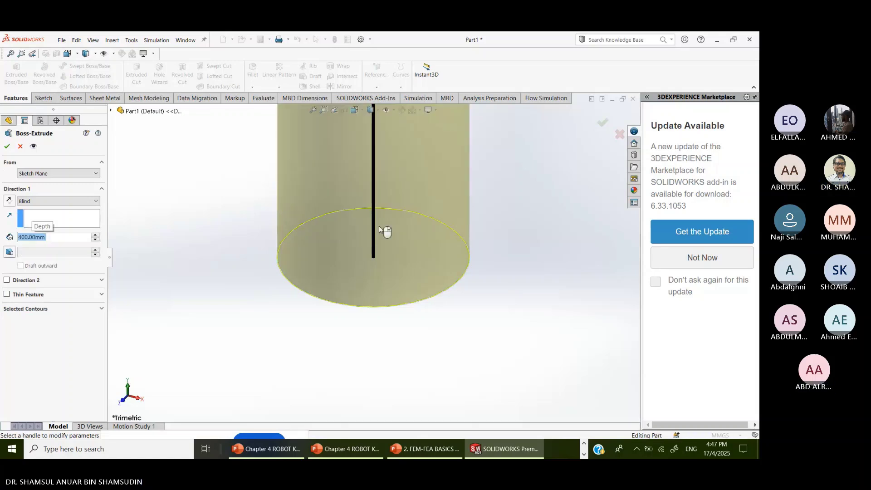
left_click(602, 122)
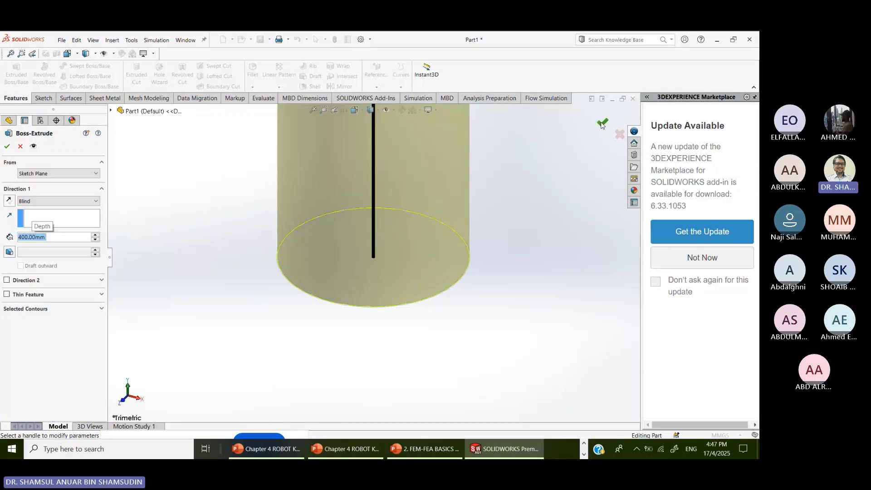
scroll(554, 211, "up", 9)
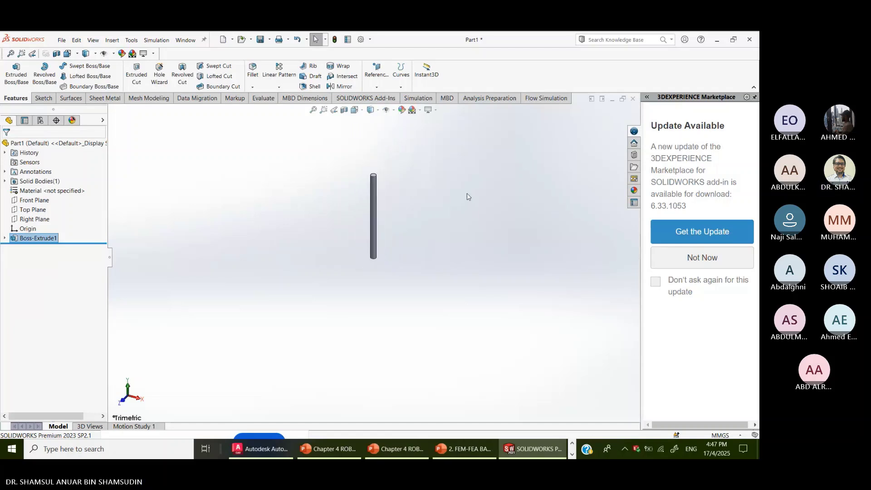
scroll(390, 177, "down", 5)
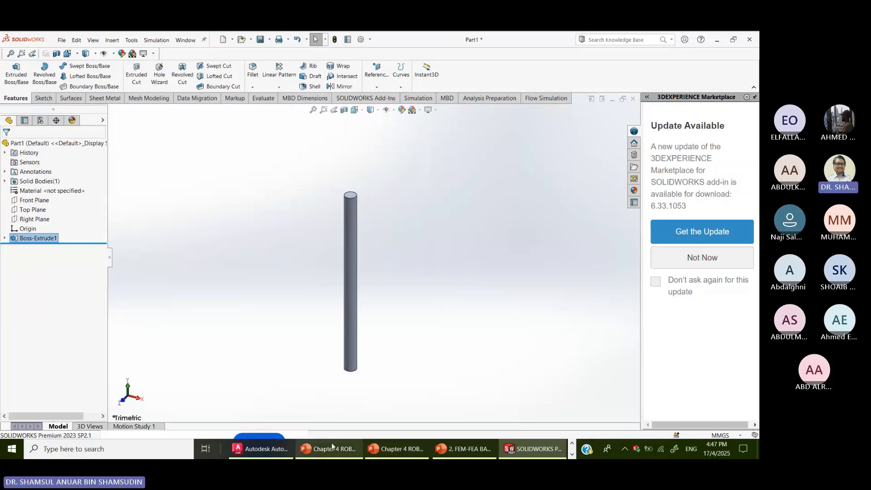
mouse_move(332, 455)
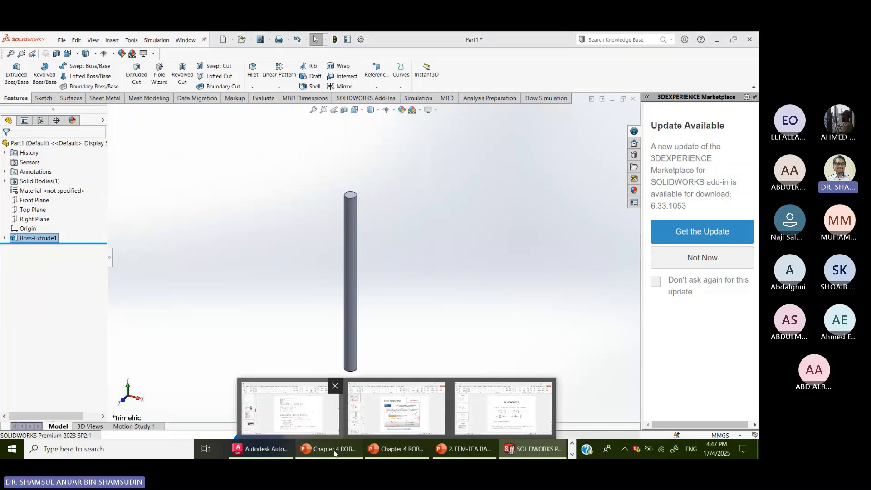
left_click(334, 454)
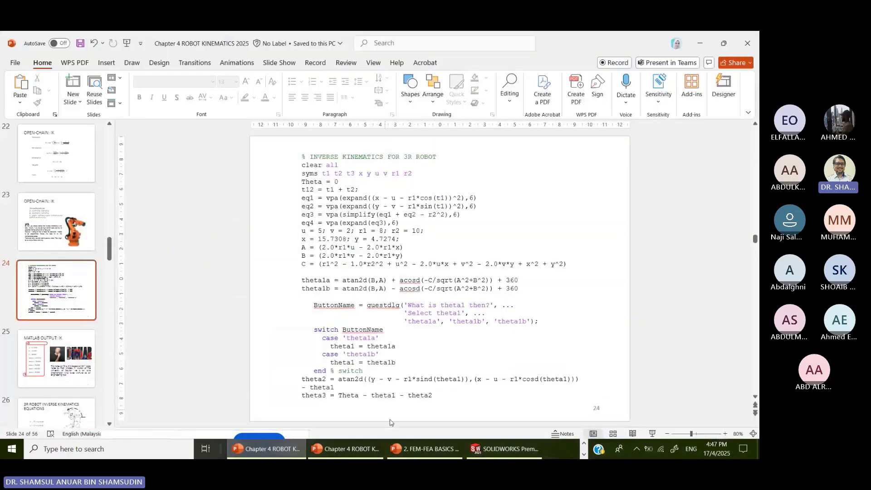
left_click(419, 449)
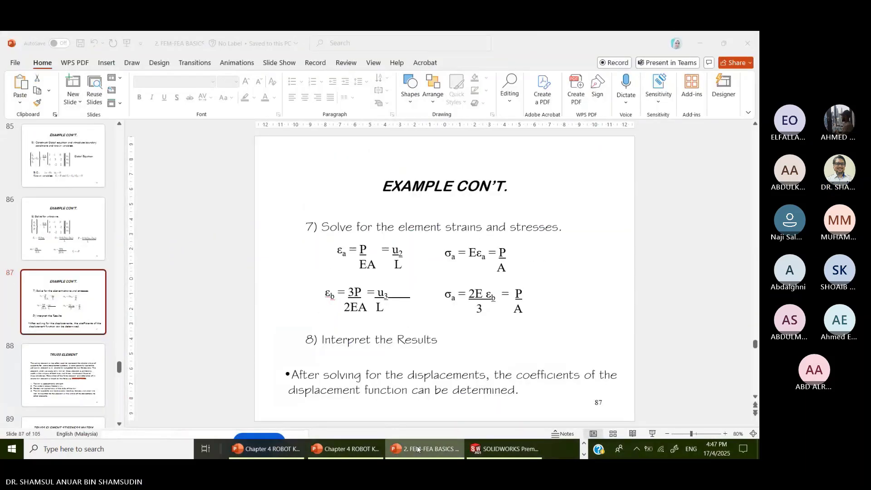
left_click(272, 449)
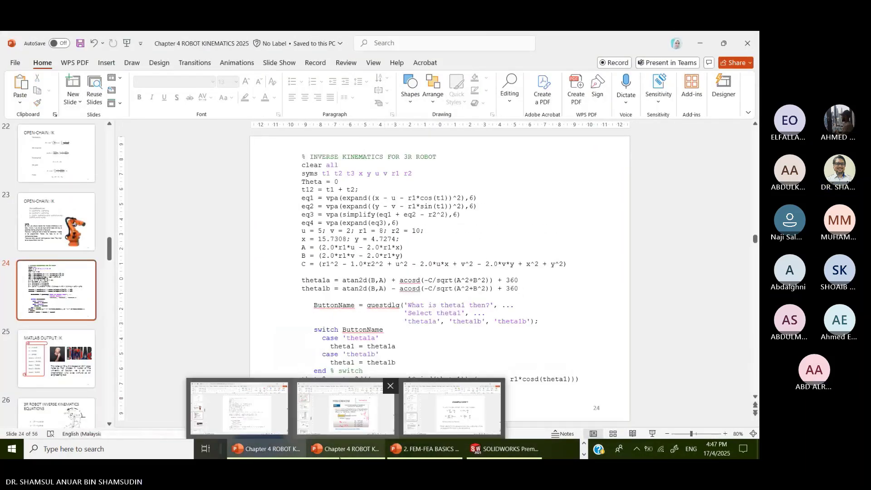
left_click(434, 443)
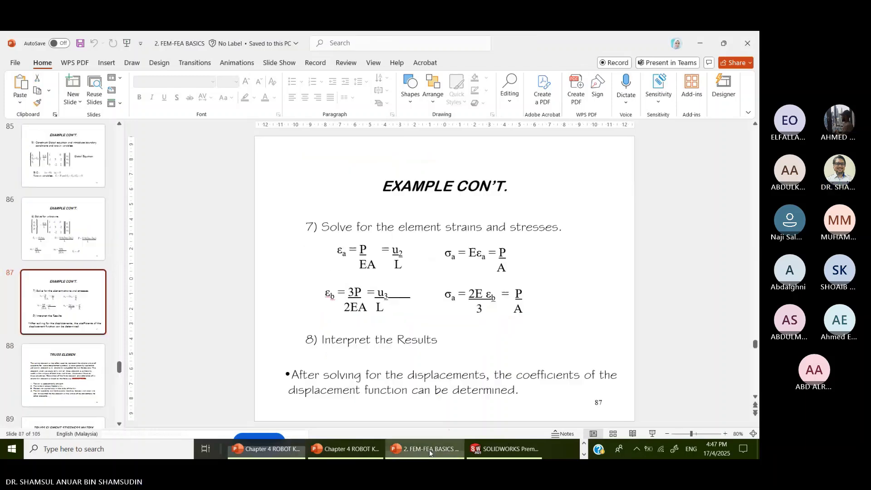
left_click(361, 449)
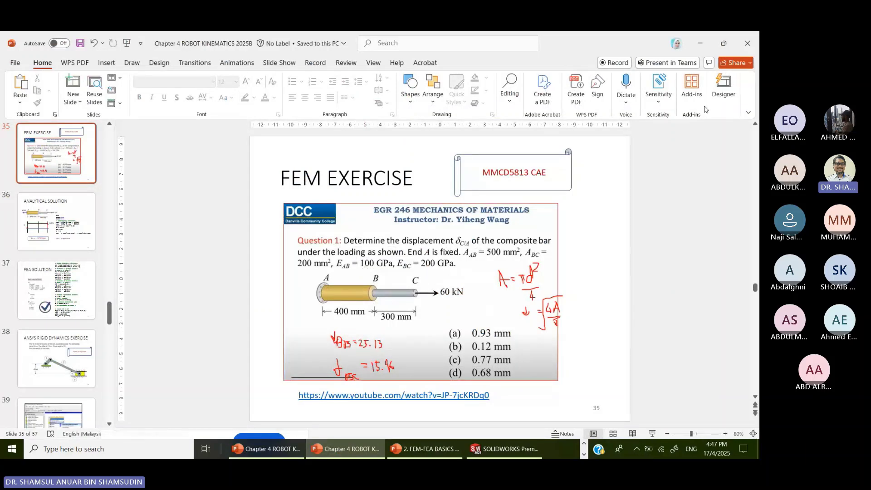
left_click(701, 44)
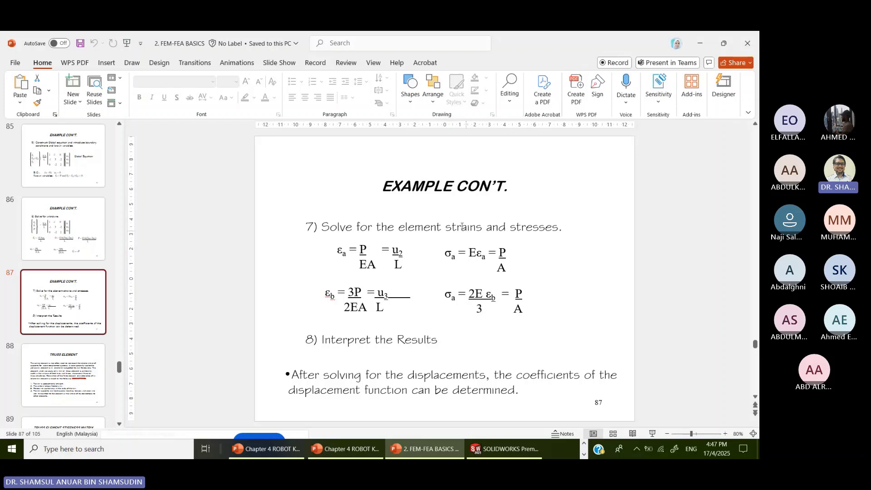
left_click(710, 45)
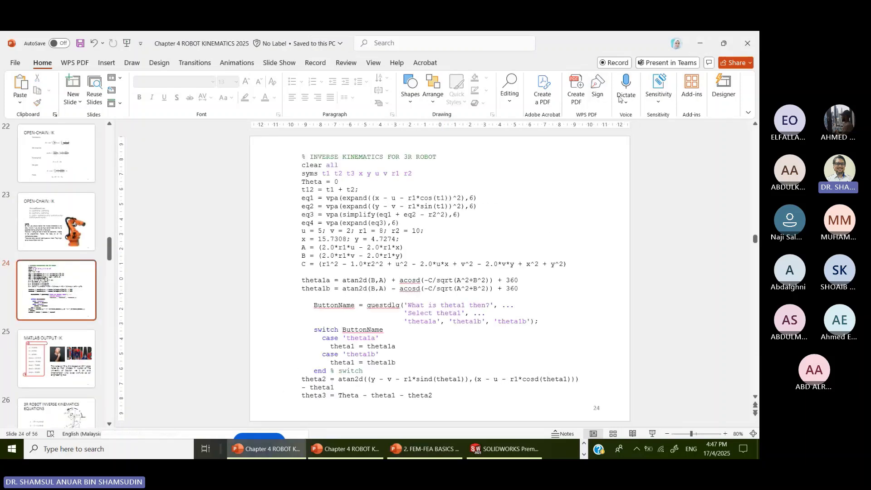
left_click(700, 46)
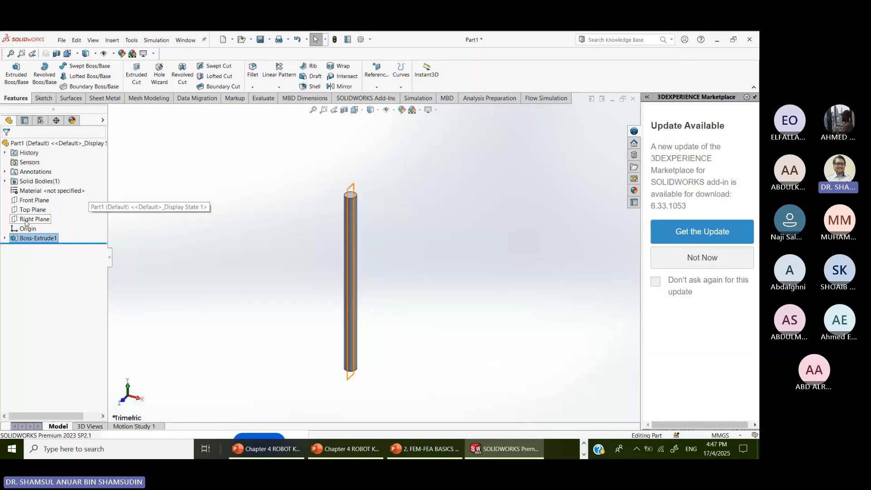
- Open Edit Material and display Ductile Iron's properties (1.2e+11 N/m^2 modulus, 0.31 Poisson's ratio)
right_click(58, 193)
left_click(78, 198)
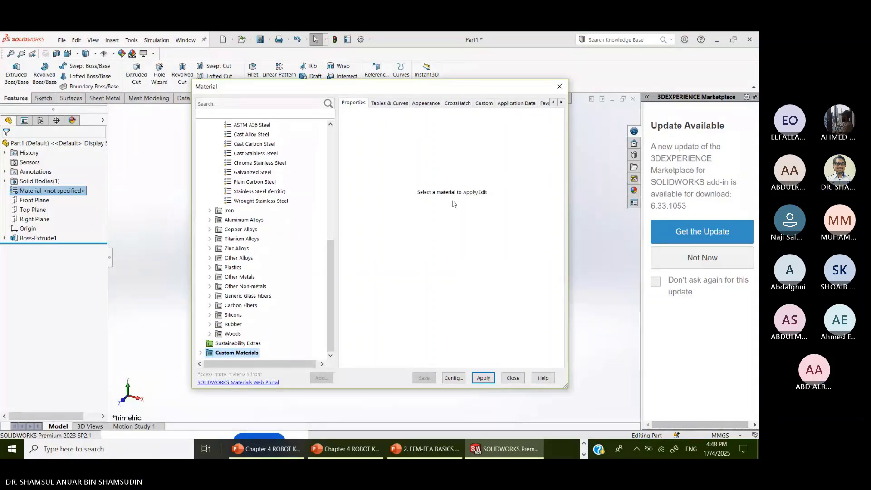
left_click(389, 104)
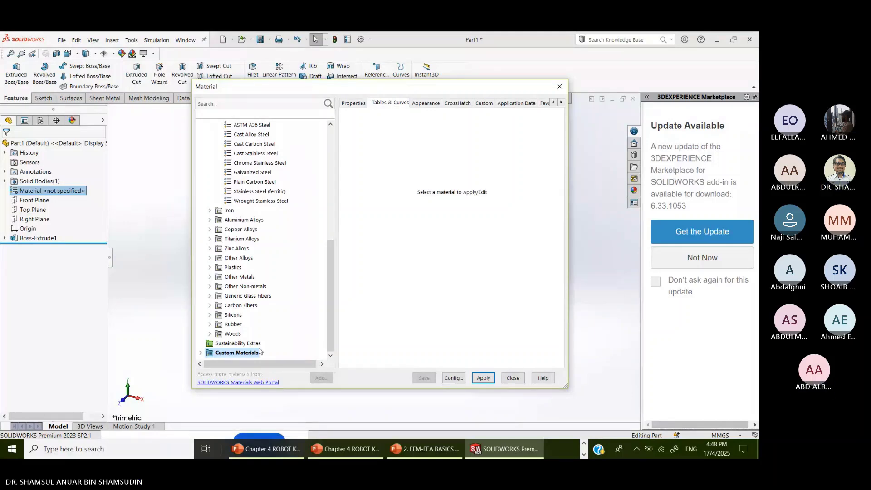
double_click(224, 211)
left_click(248, 219)
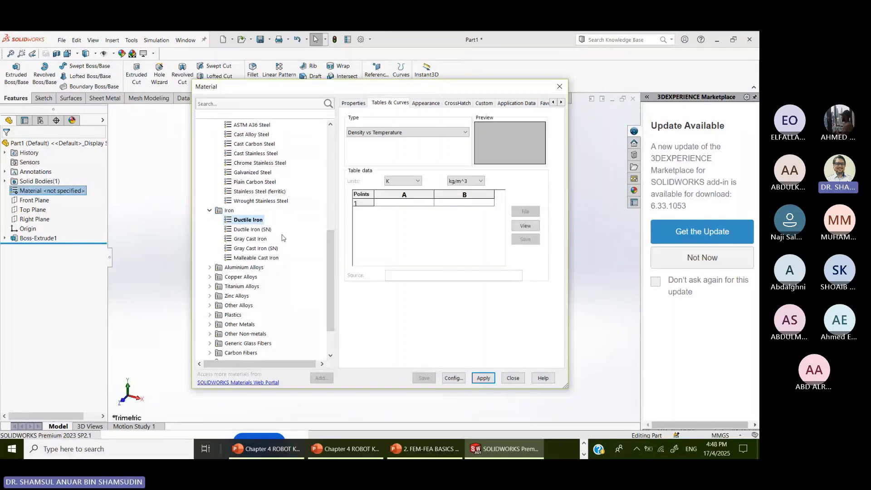
left_click(355, 103)
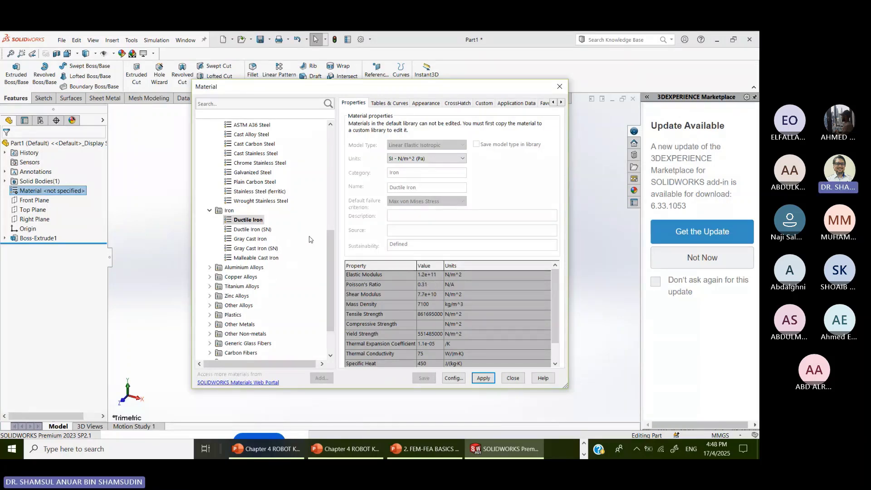
- Compare the properties of Cast Carbon Steel, Cast Alloy Steel and Cast Stainless Steel
left_click(265, 144)
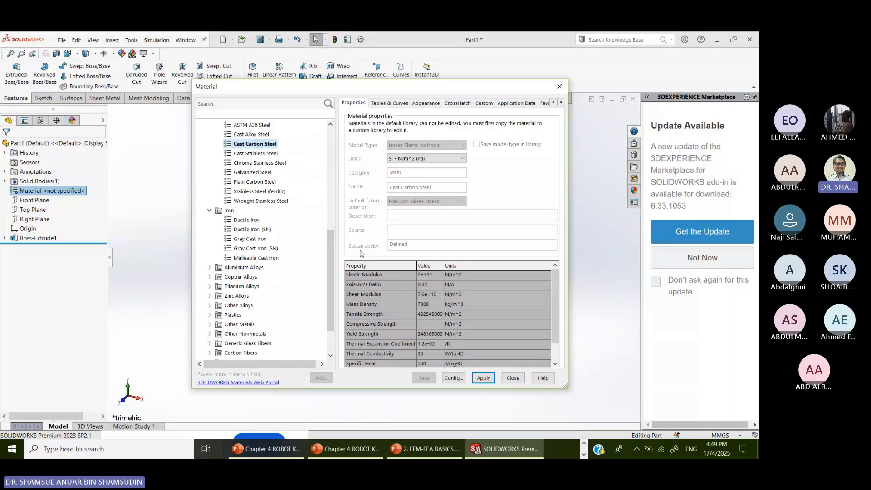
left_click(266, 134)
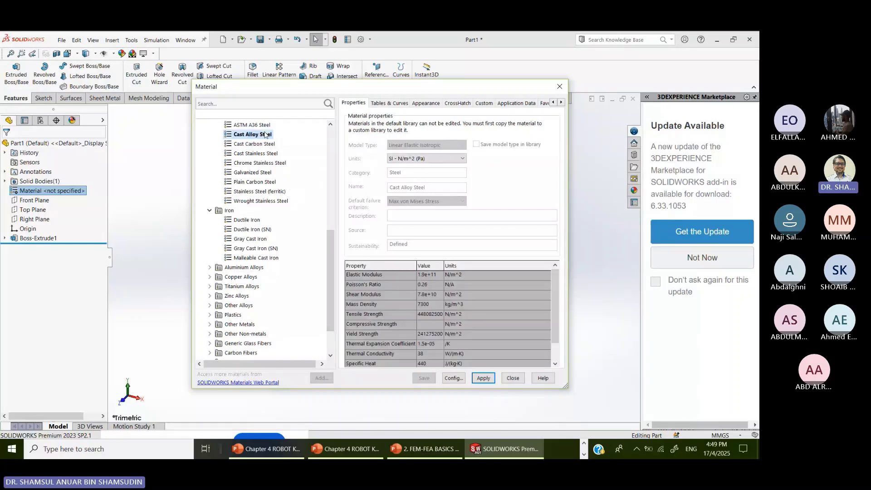
left_click(256, 154)
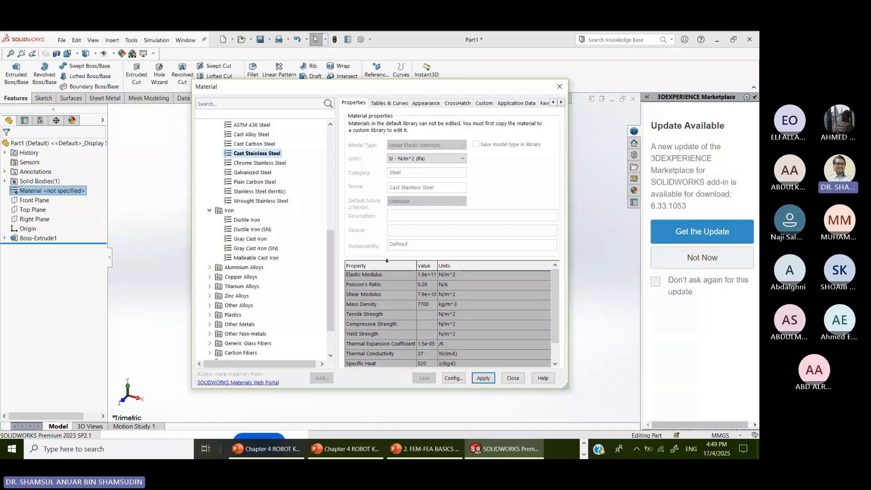
- Browse the DIN Copper Alloys from 2.0060 (Cu-ETP) through 2.0321 (CuZn37)
scroll(297, 210, "up", 10)
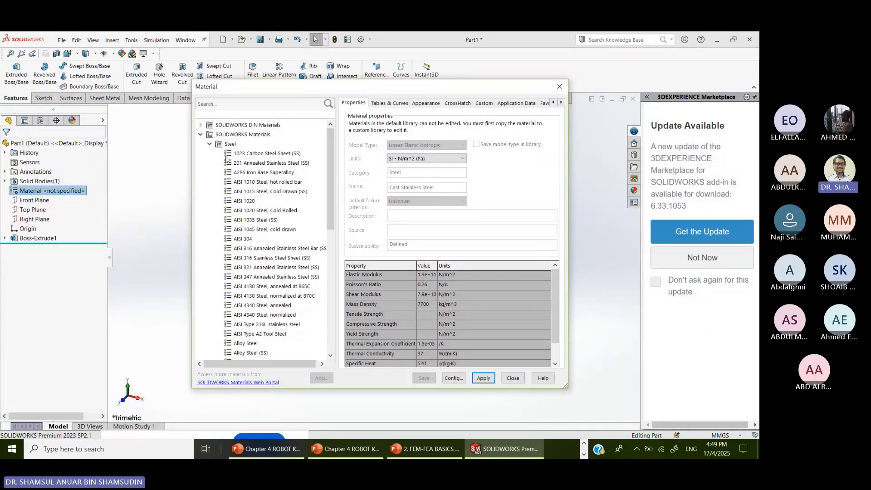
left_click(201, 125)
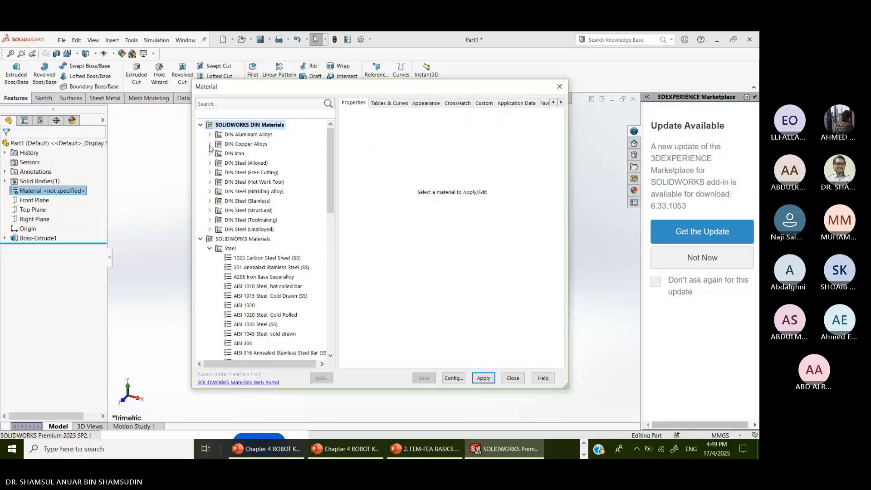
left_click(253, 145)
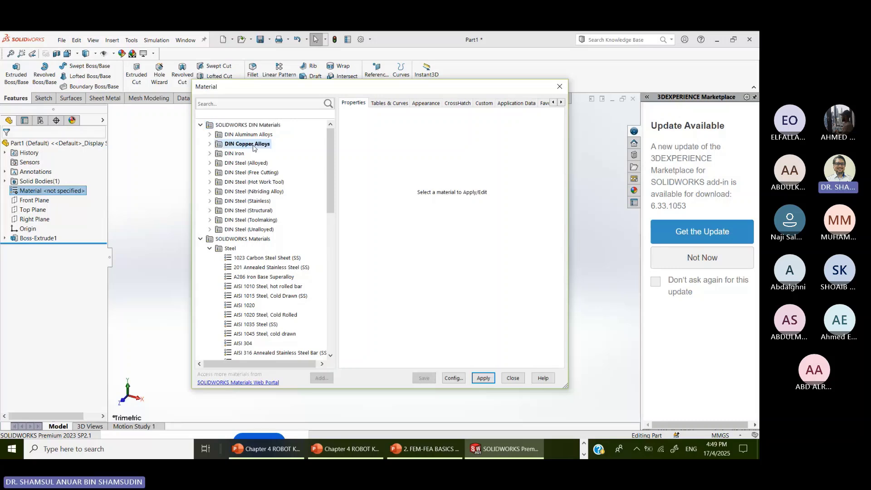
double_click(252, 145)
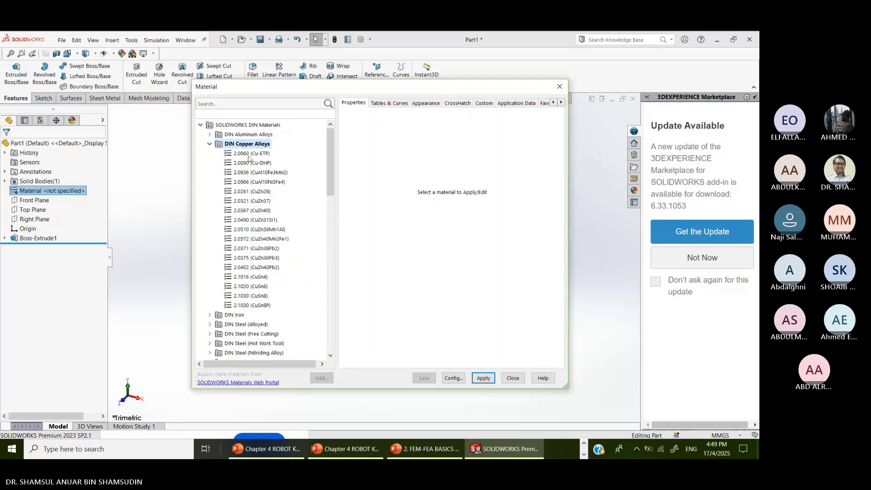
left_click(250, 154)
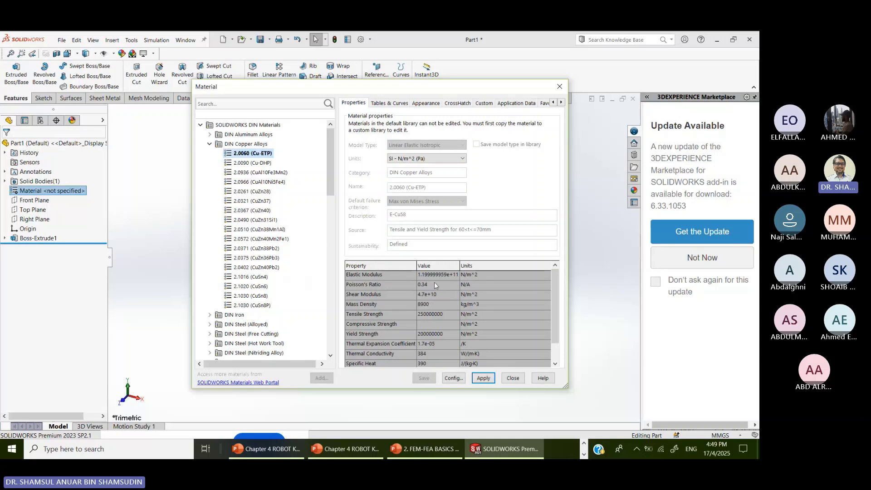
left_click(261, 163)
left_click(260, 174)
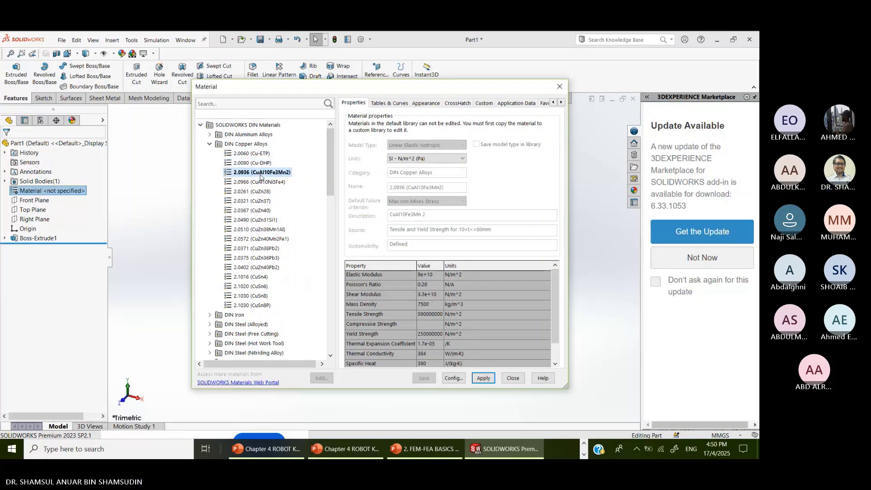
left_click(262, 183)
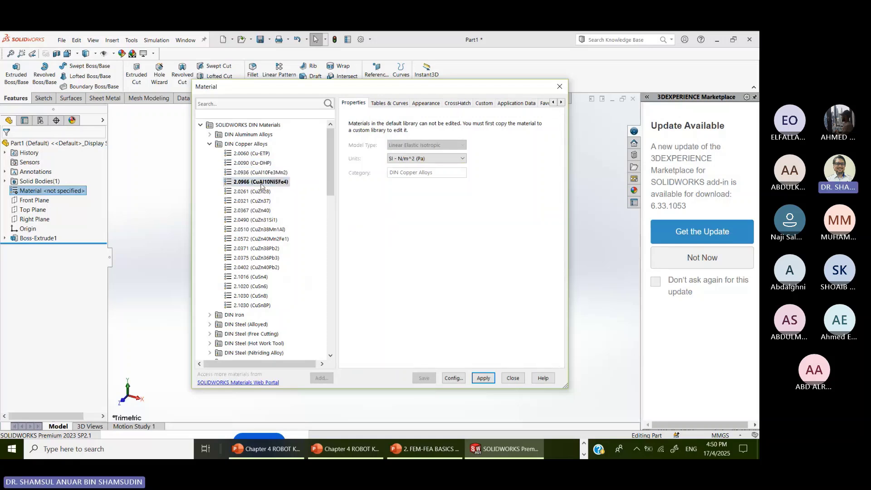
left_click(263, 191)
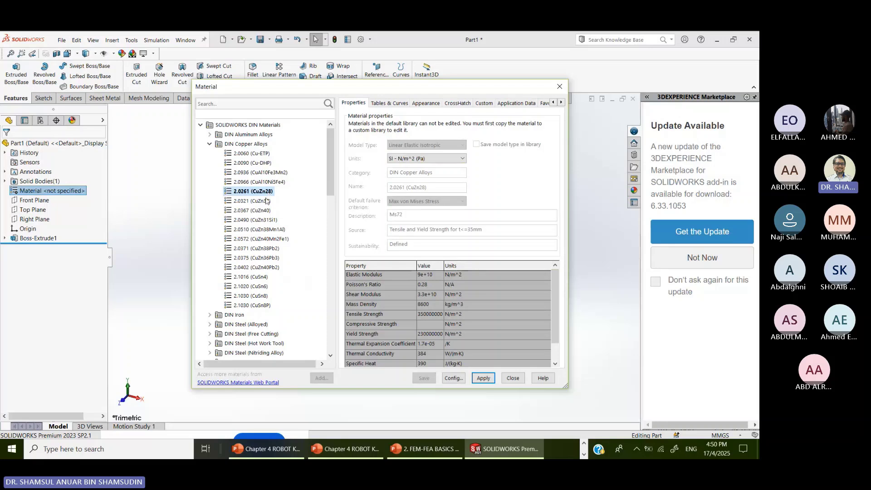
left_click(265, 201)
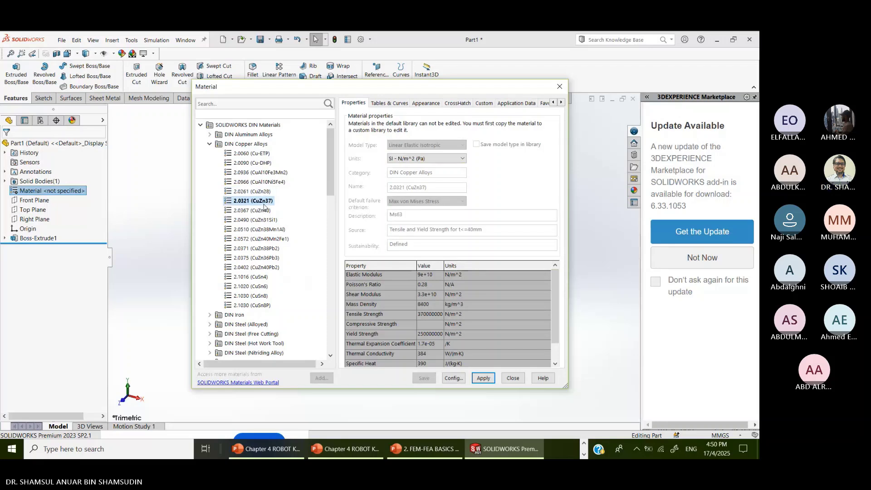
- Check DIN iron 0.6010 (EN-GJL-100), then return to 2.0060 (Cu-ETP)'s properties
left_click(210, 315)
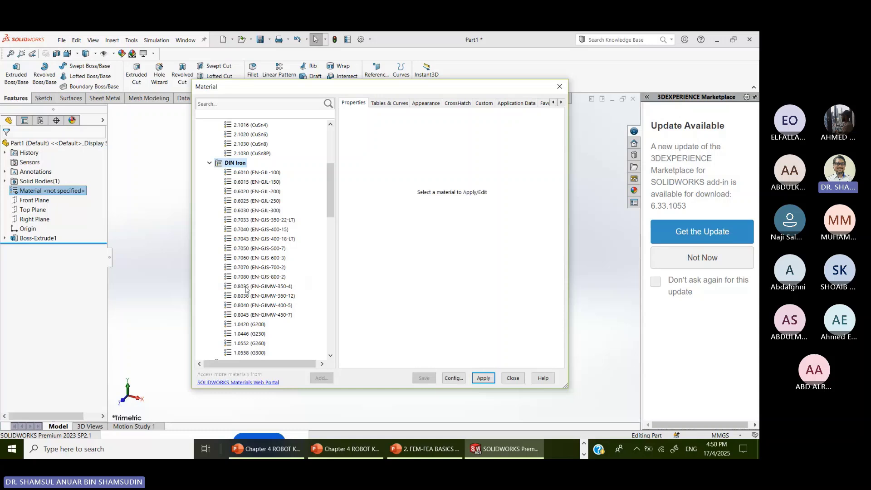
left_click(265, 173)
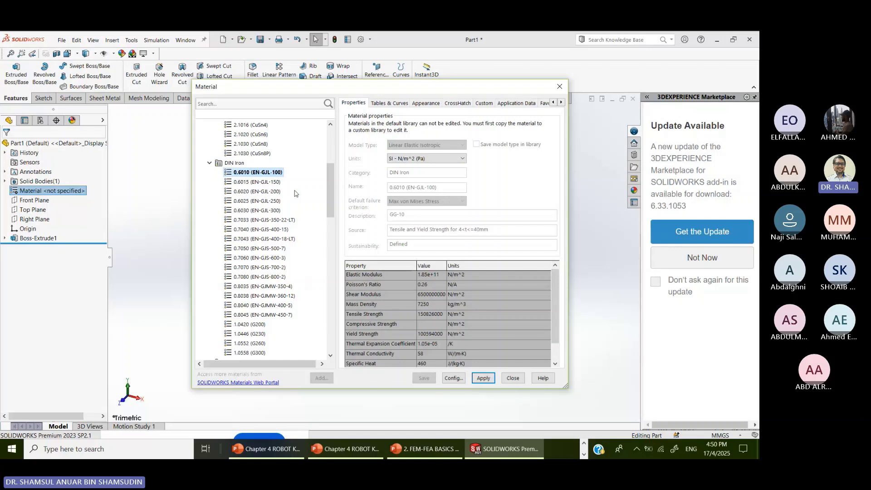
scroll(282, 201, "up", 2)
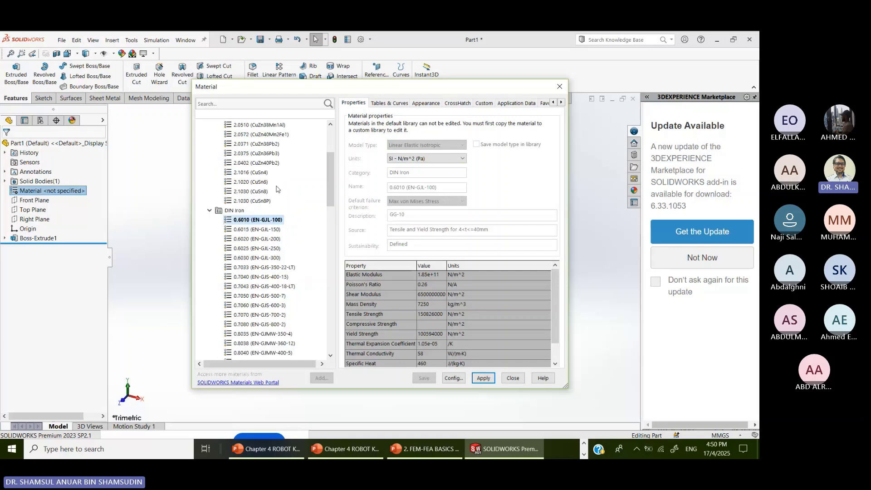
scroll(277, 189, "up", 4)
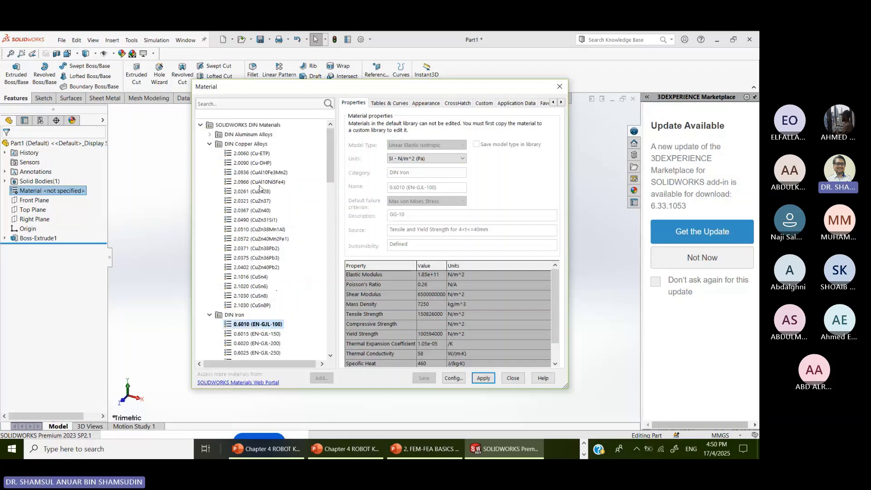
left_click(252, 153)
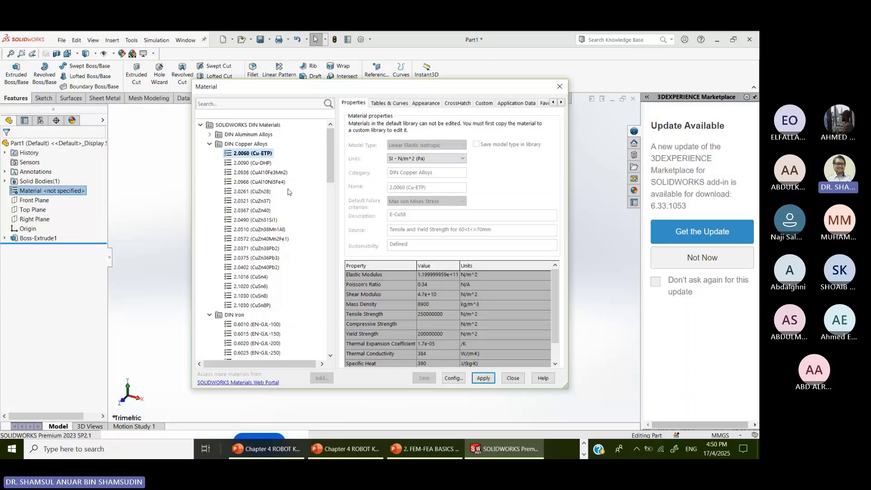
- View Custom Plastic, then Commercially Pure CP-Ti UNS R50400 (1.05e+11 N/m^2, 0.37, 4510 kg/m^3)
left_click_drag(330, 171, 332, 373)
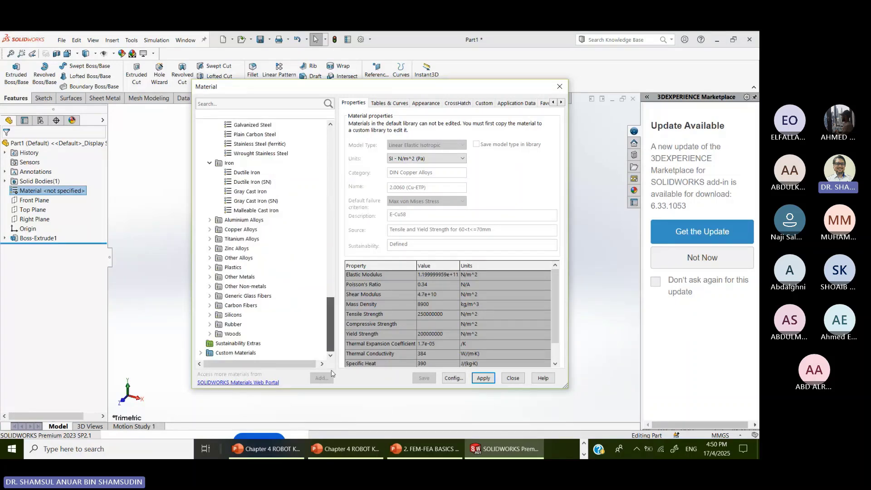
left_click(237, 352)
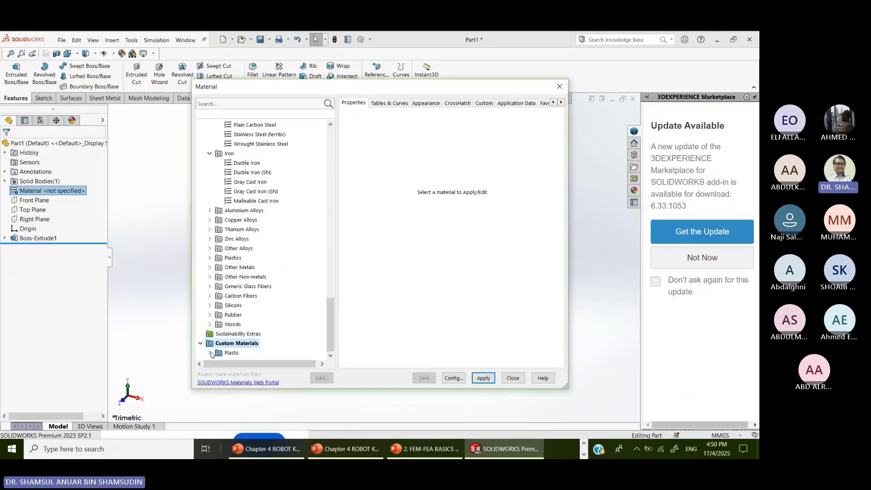
double_click(236, 352)
left_click(241, 353)
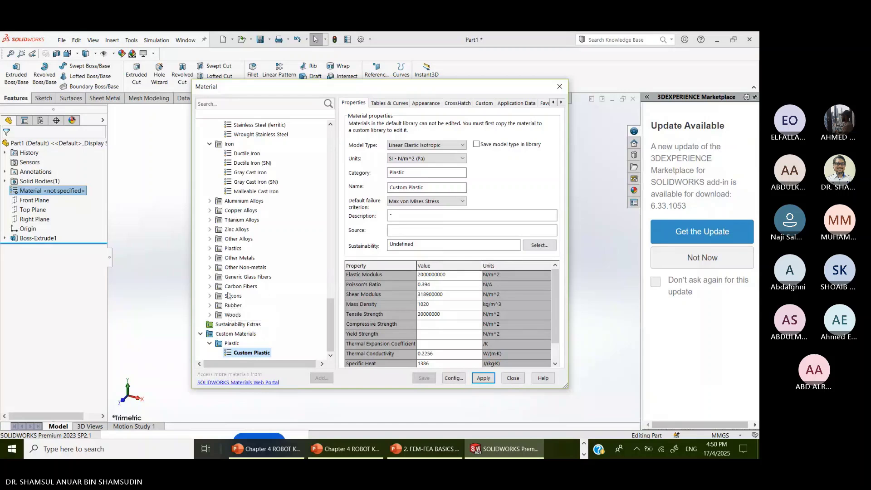
left_click(209, 220)
left_click(278, 202)
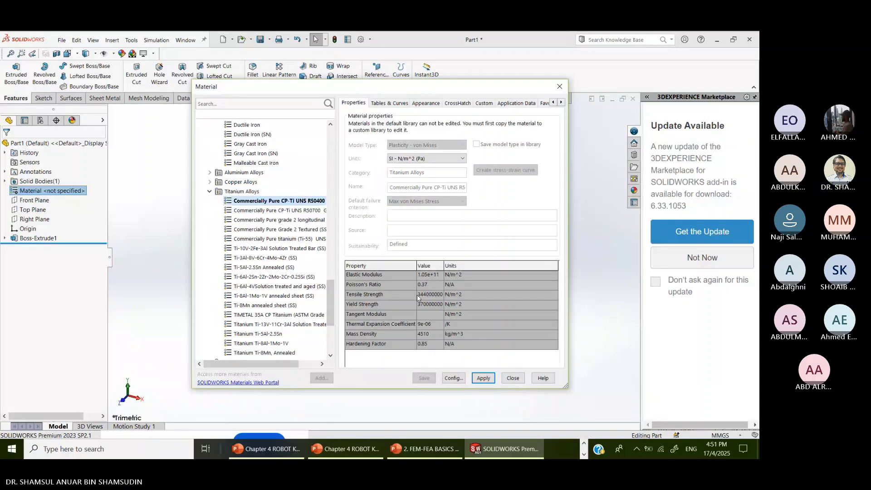
- Compare the Copper Alloys from Aluminum Bronze through Chromium Copper
left_click(210, 182)
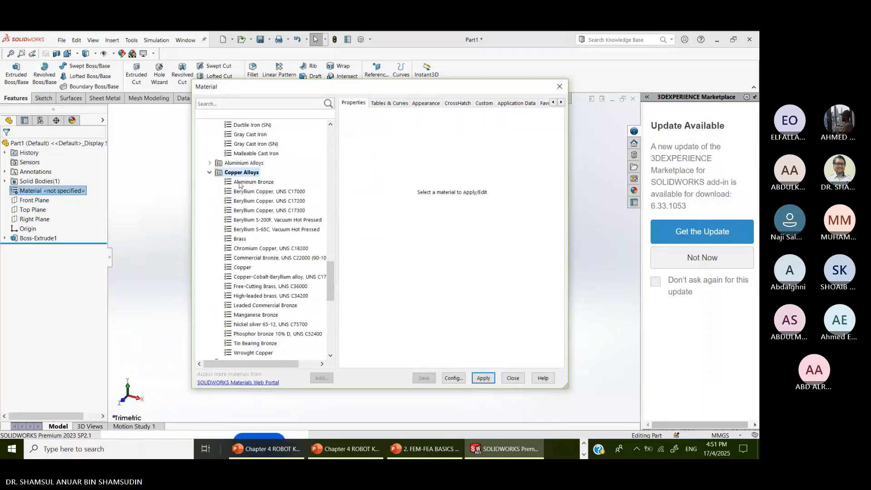
left_click(242, 182)
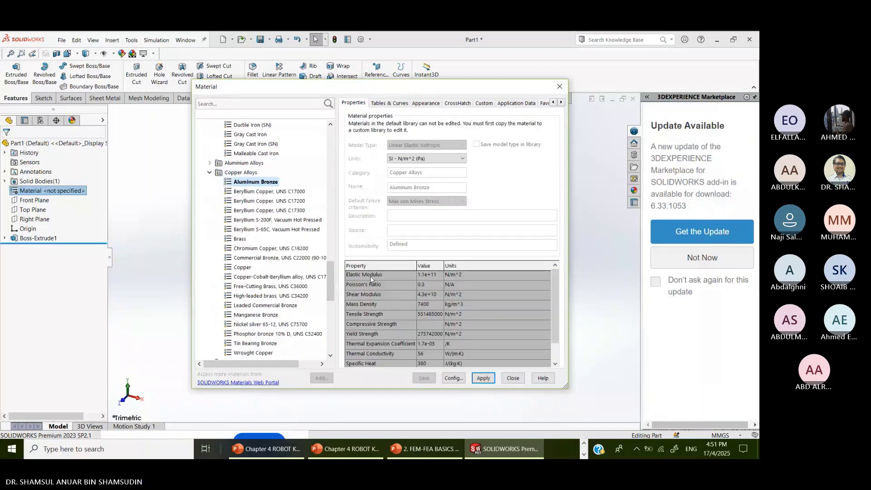
left_click(257, 193)
left_click(257, 201)
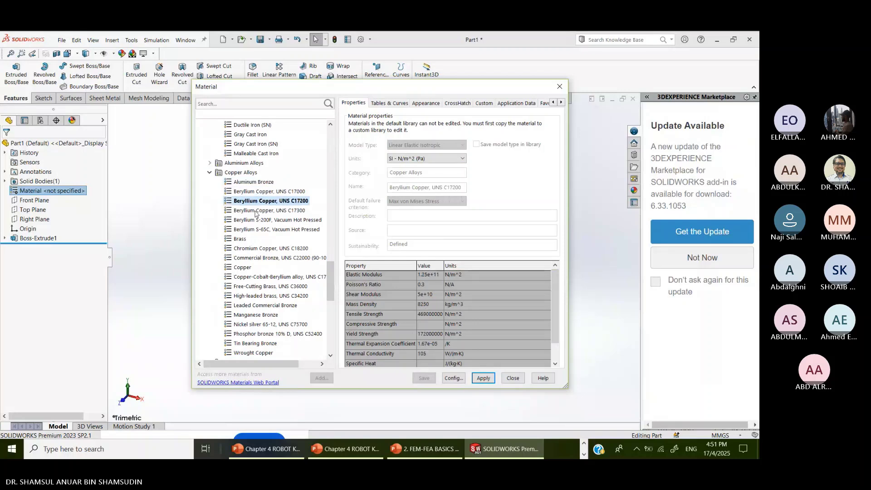
left_click(252, 221)
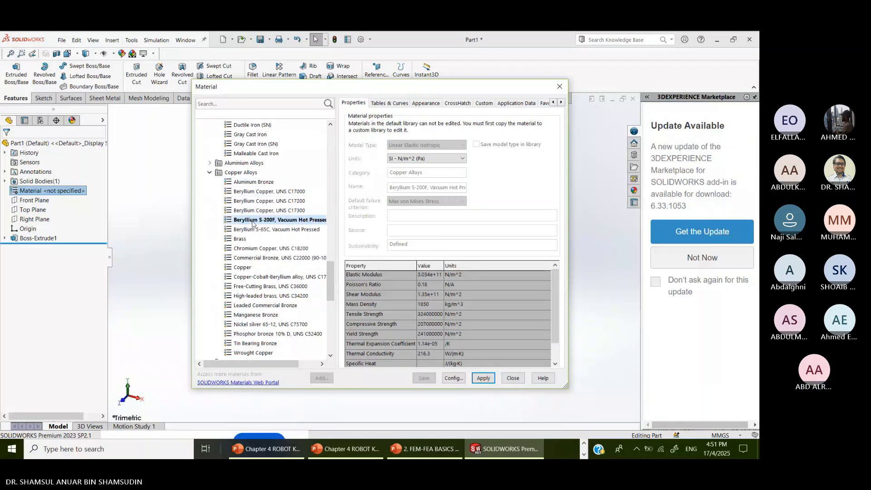
left_click(251, 228)
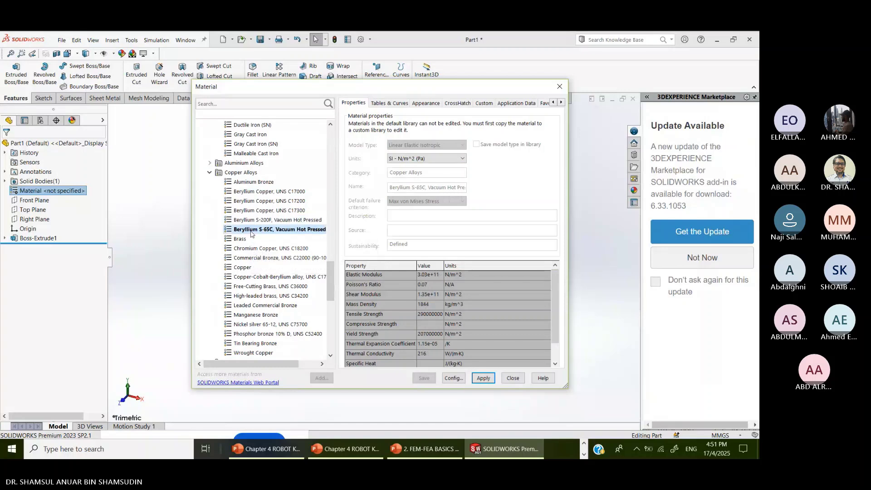
left_click(250, 249)
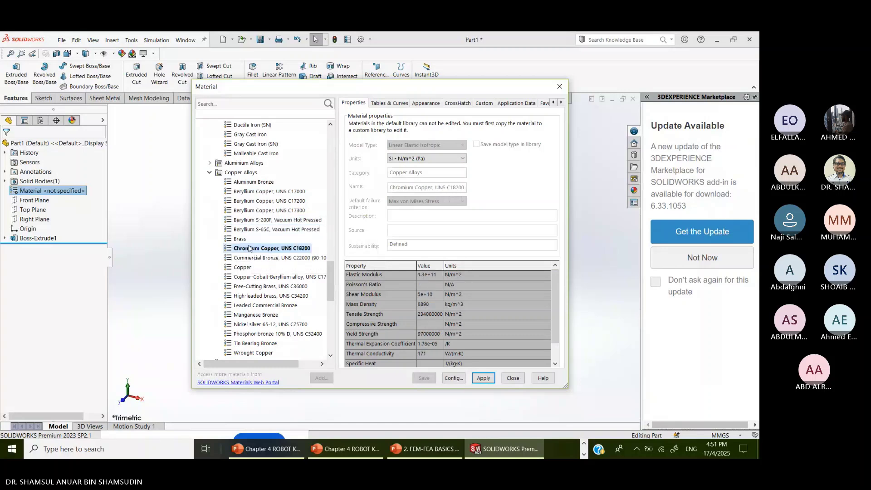
- Select Brass, check the slide's exercise data, and apply Brass to the rod
left_click(247, 241)
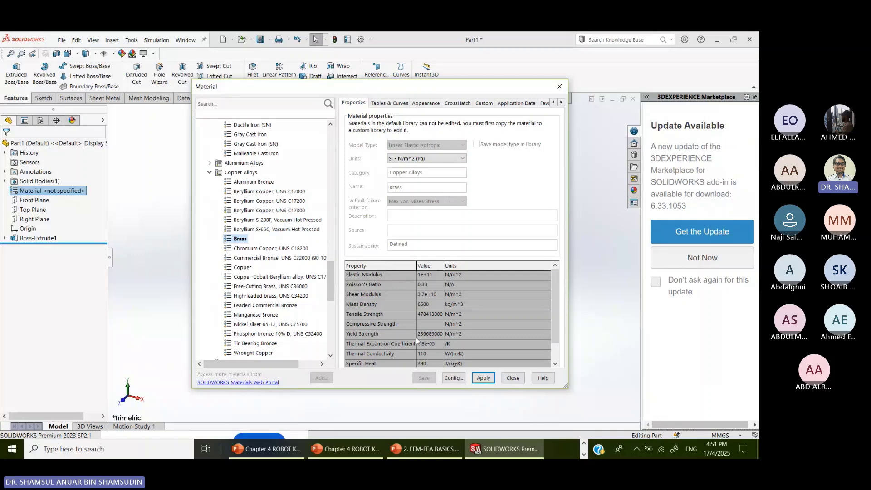
left_click(347, 451)
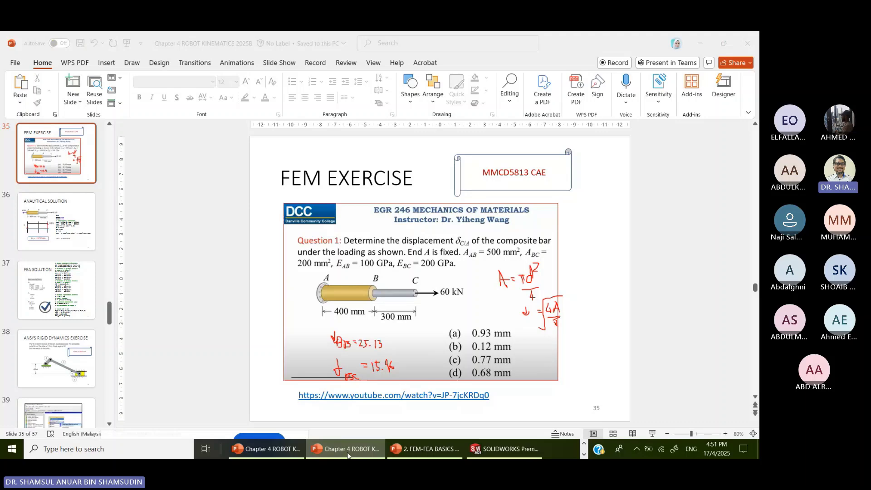
left_click(348, 452)
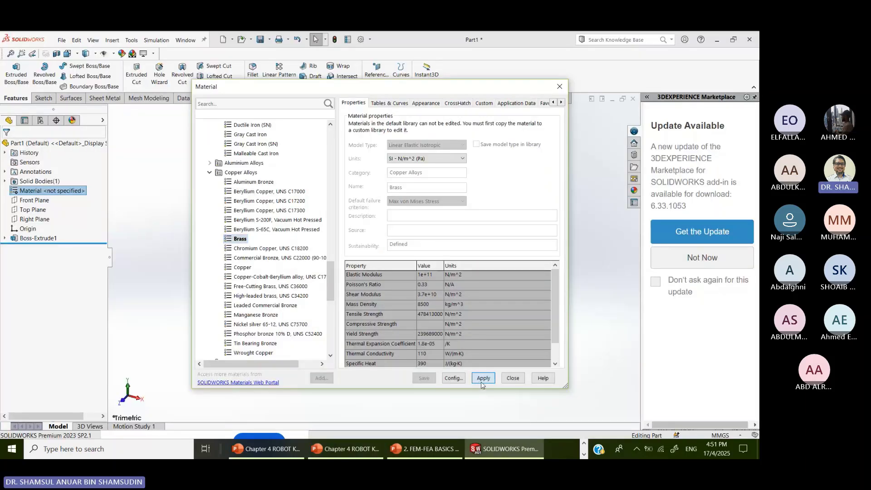
left_click(482, 378)
left_click(513, 379)
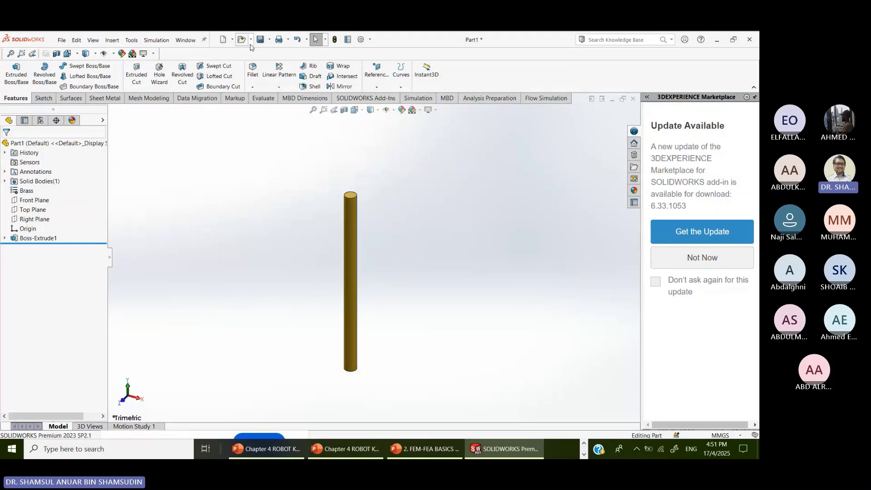
- Save the brass rod part as AB and open the New SOLIDWORKS Document dialog
left_click(269, 40)
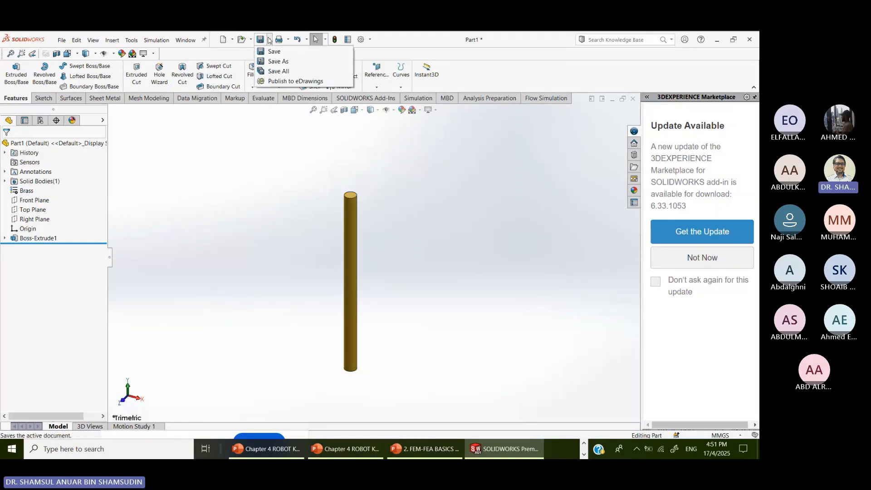
left_click(283, 62)
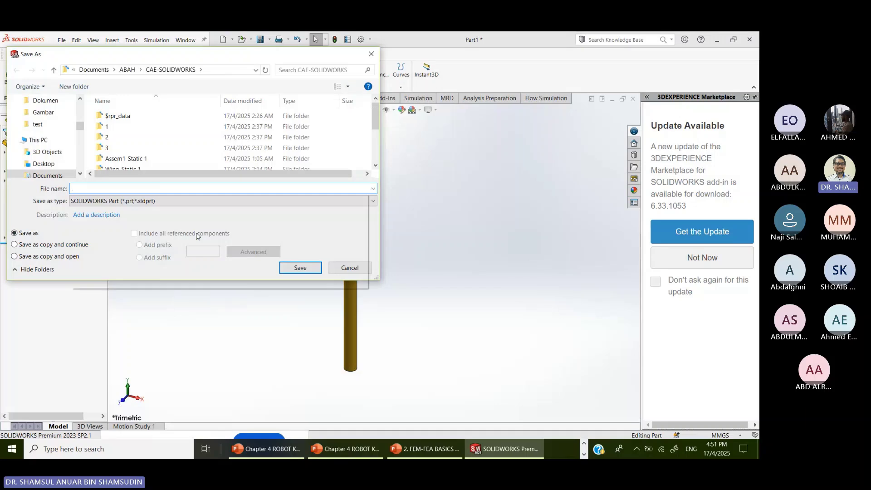
left_click(76, 40)
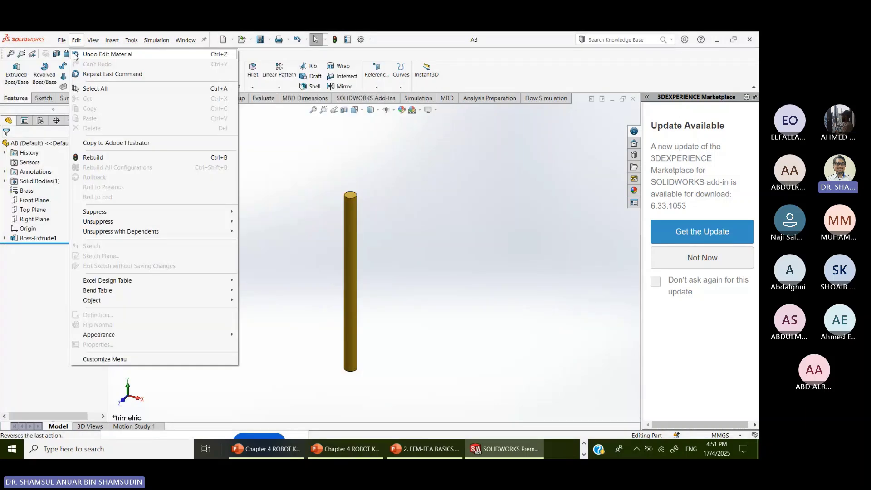
mouse_move(61, 40)
left_click(88, 54)
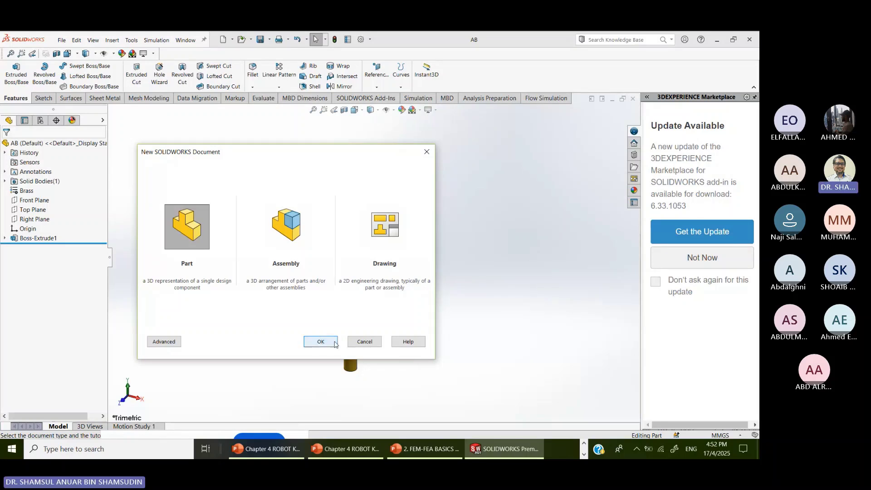
- Create a new part and switch its unit system to MMGS (millimetres)
left_click(335, 344)
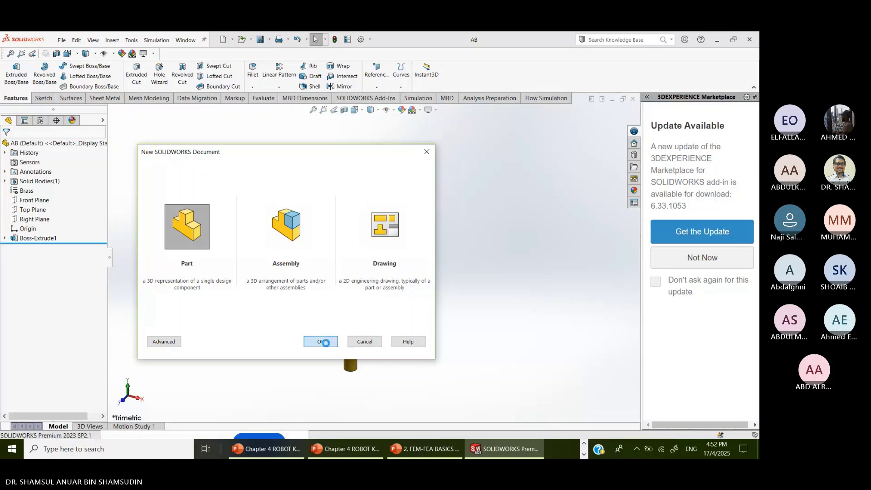
key("ctrl+z")
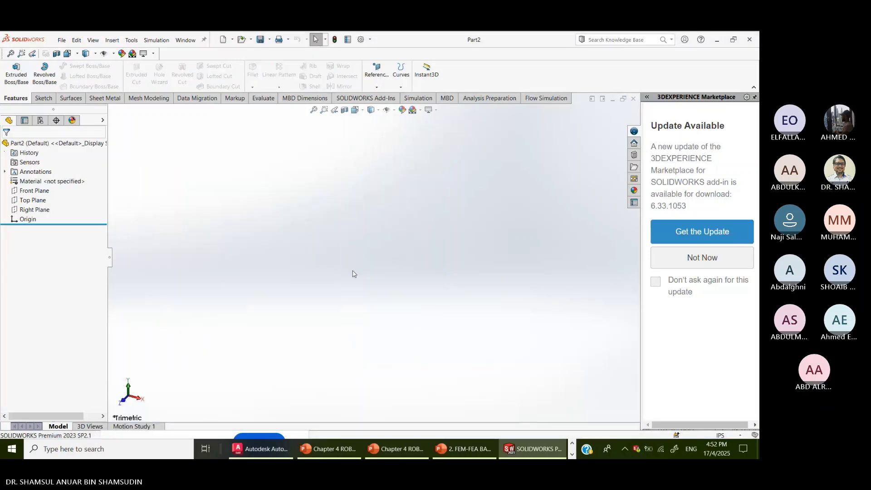
left_click(44, 98)
left_click(13, 77)
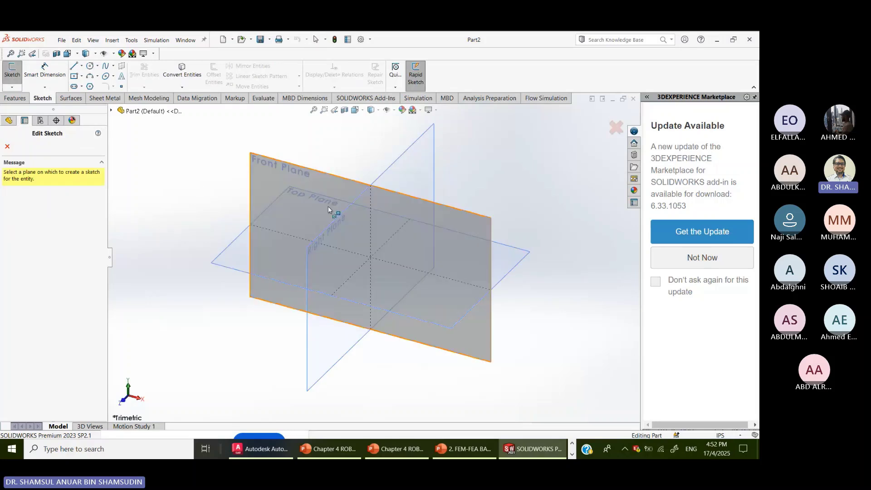
left_click(358, 230)
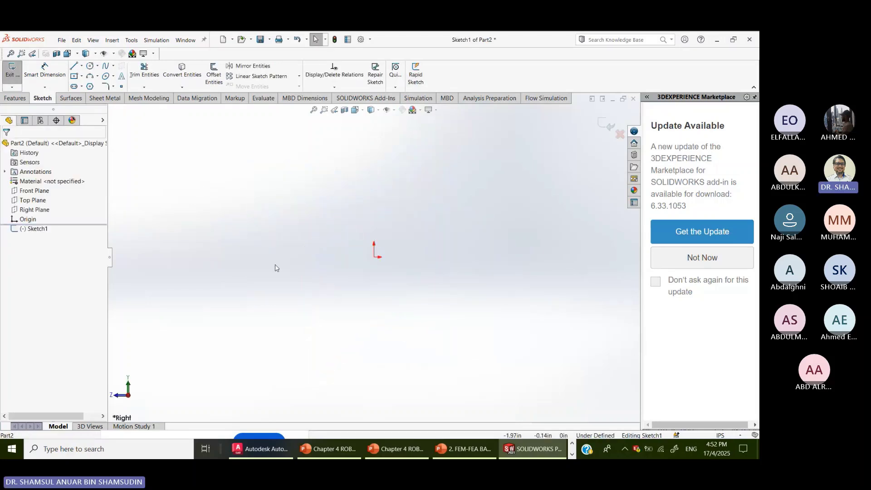
left_click(90, 65)
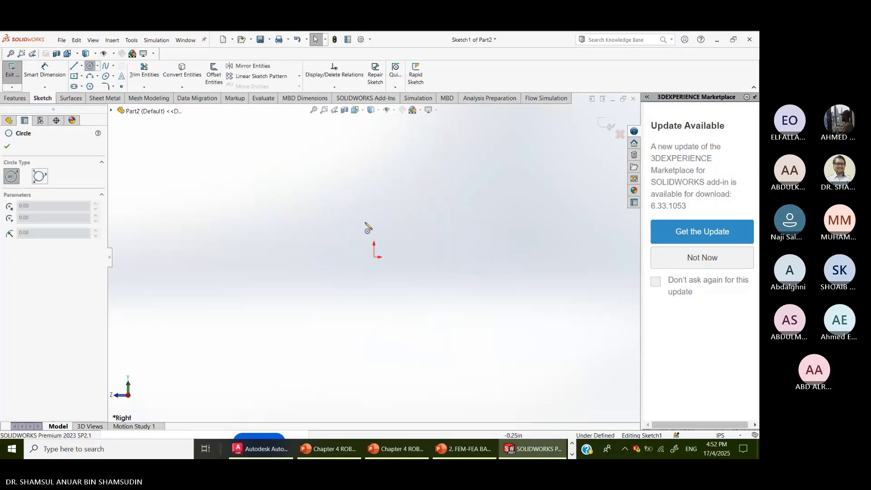
left_click(374, 258)
key("Escape")
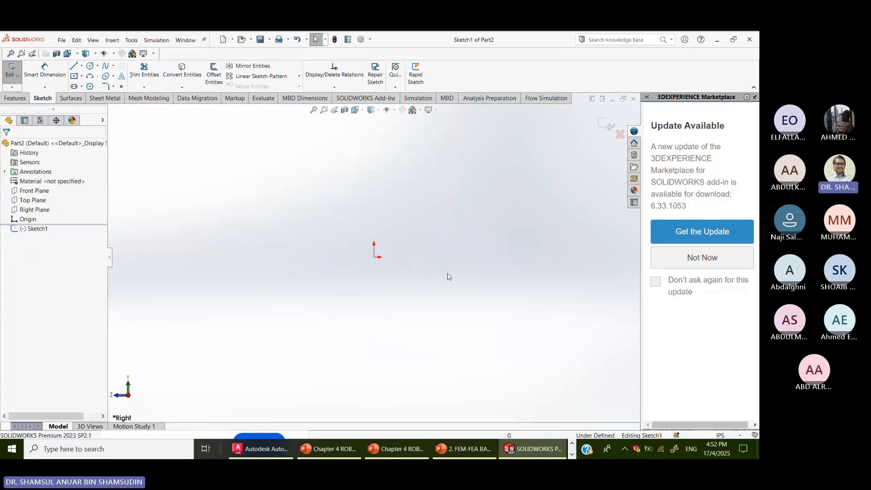
left_click(720, 435)
left_click(694, 400)
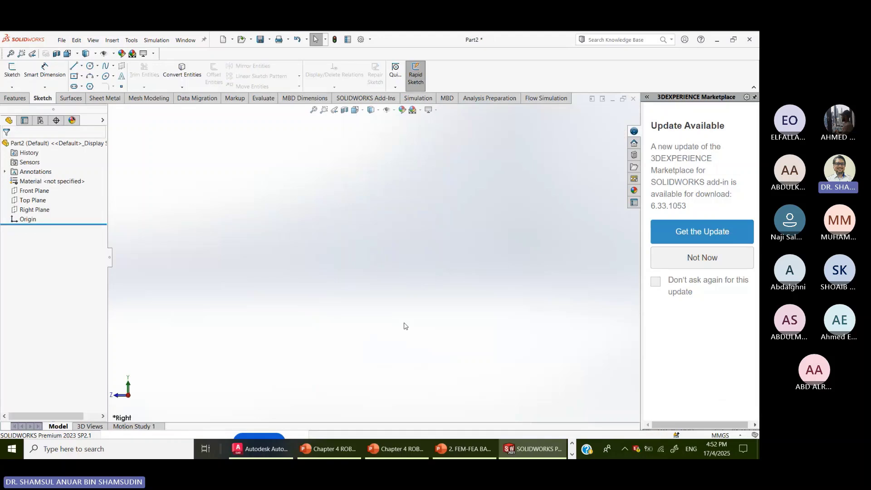
- Draw a circle centred on the origin on the Right Plane
left_click(12, 70)
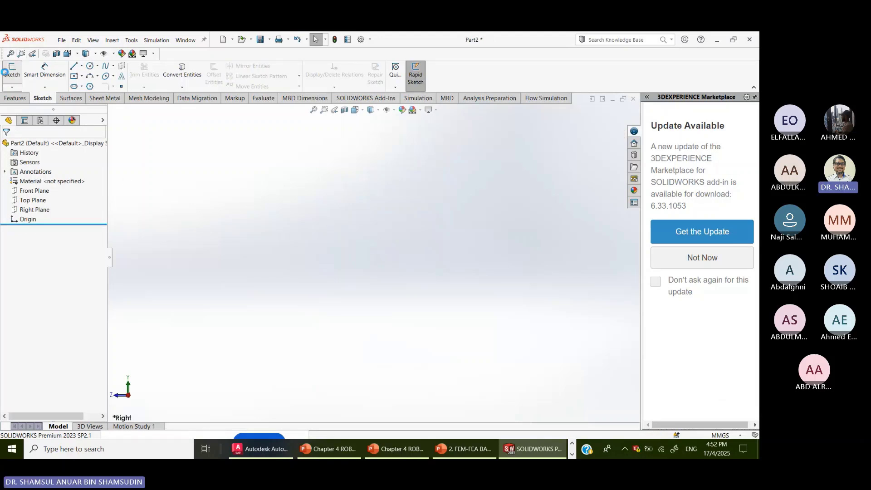
left_click(377, 258)
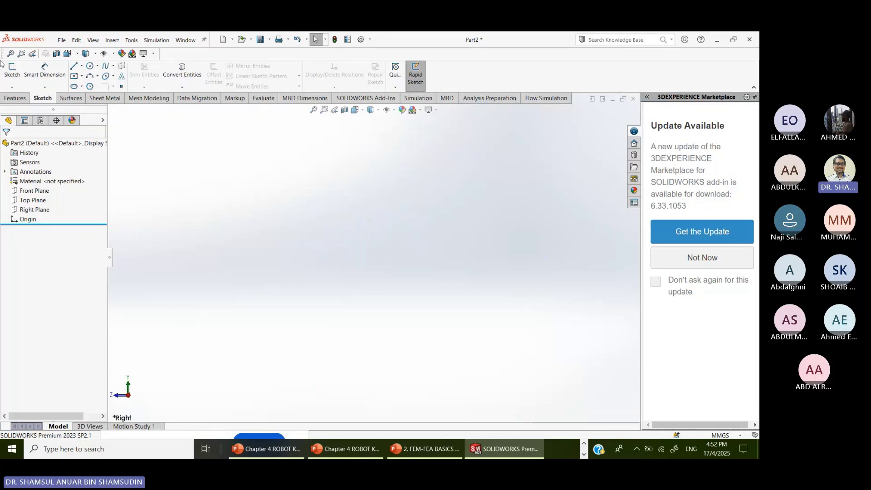
left_click(12, 70)
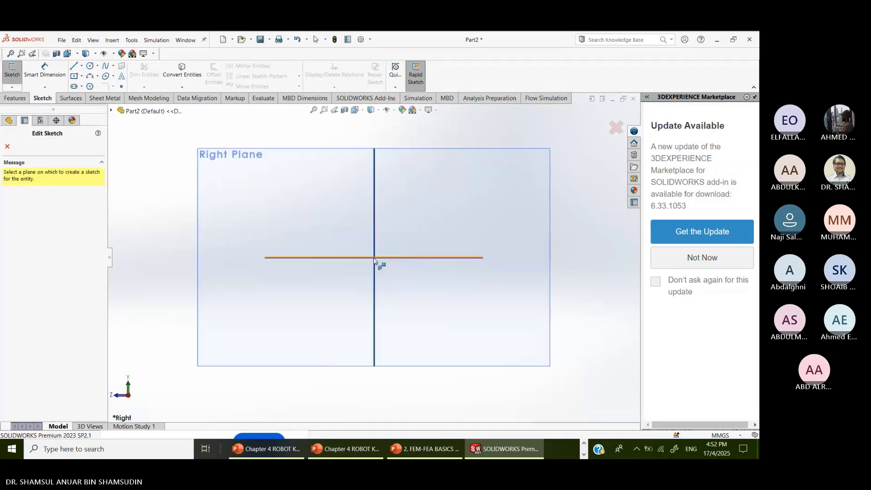
left_click(379, 258)
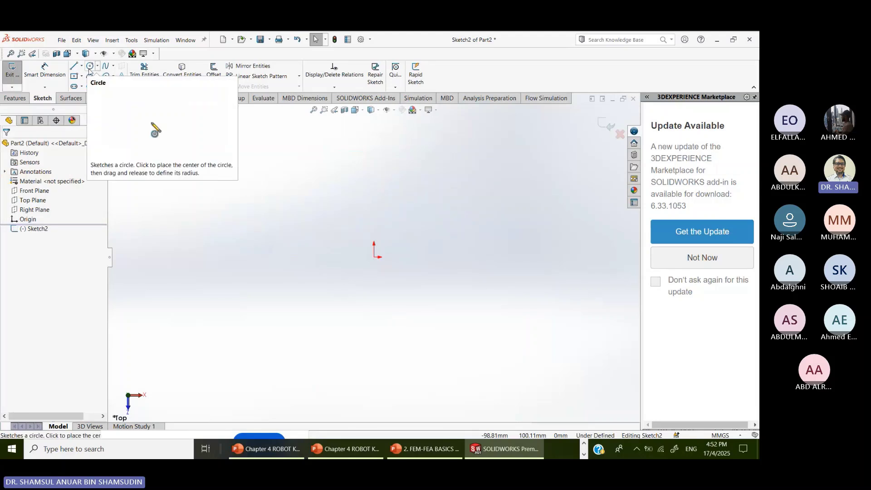
left_click(374, 257)
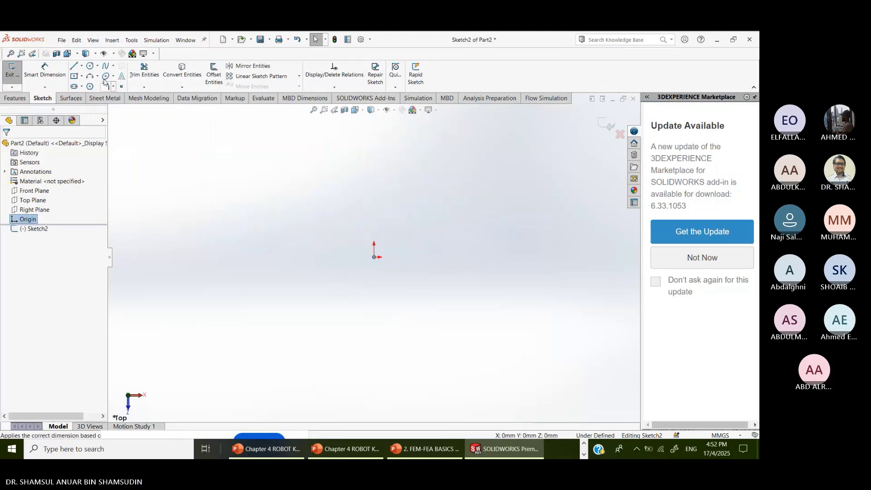
left_click(90, 66)
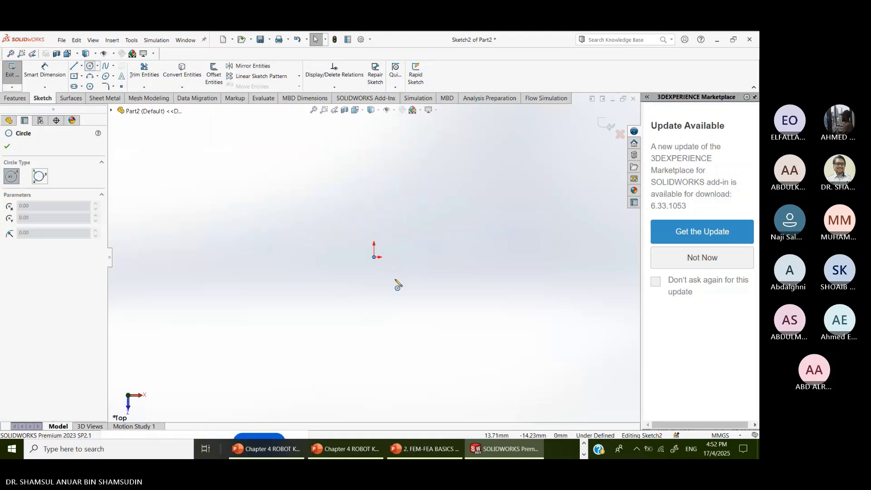
left_click(374, 257)
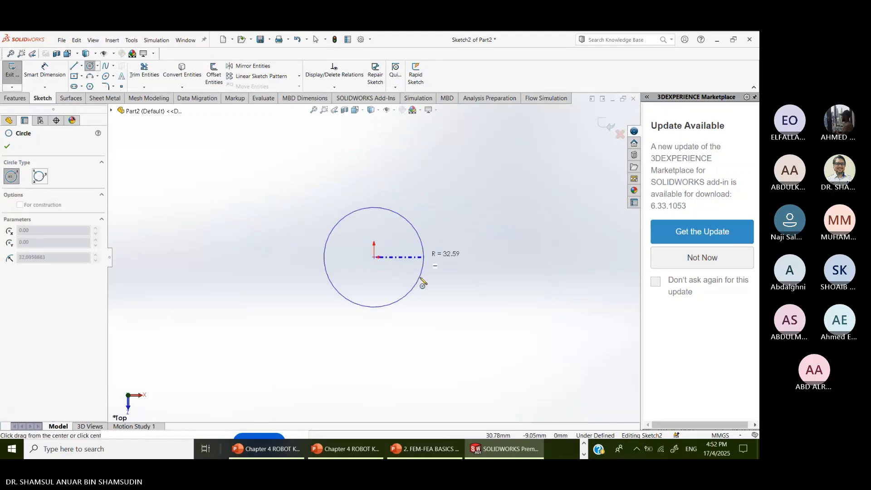
left_click(407, 219)
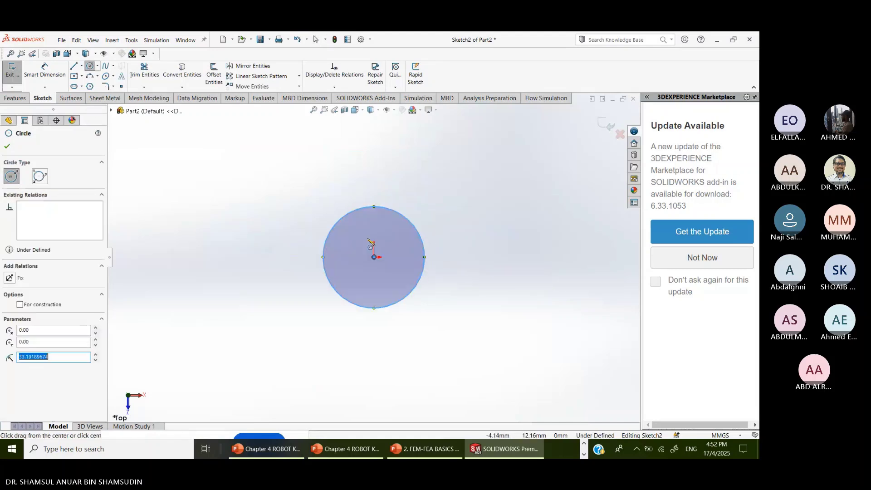
- Dimension the circle to 15.96 mm diameter and exit the sketch
left_click(44, 72)
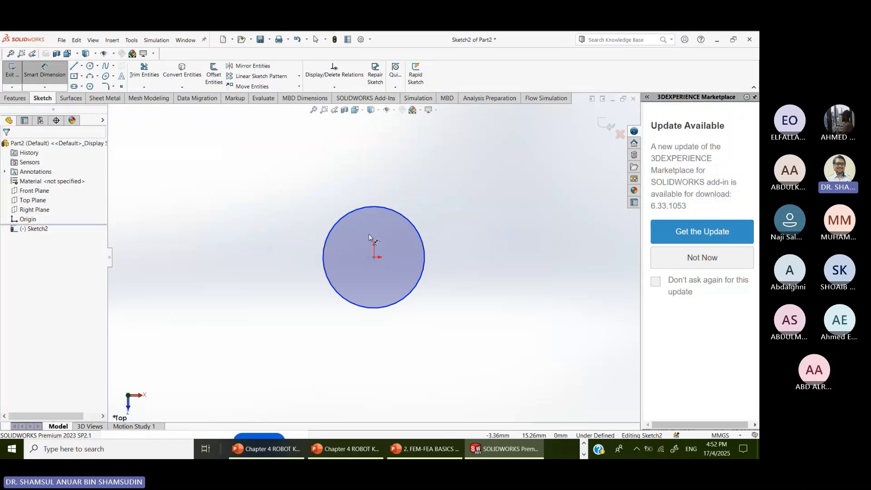
left_click(344, 216)
left_click(358, 179)
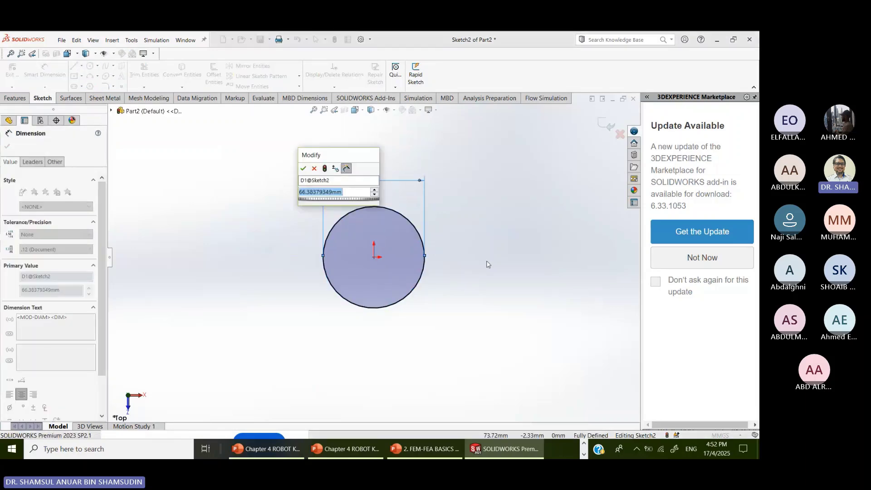
type("15.96")
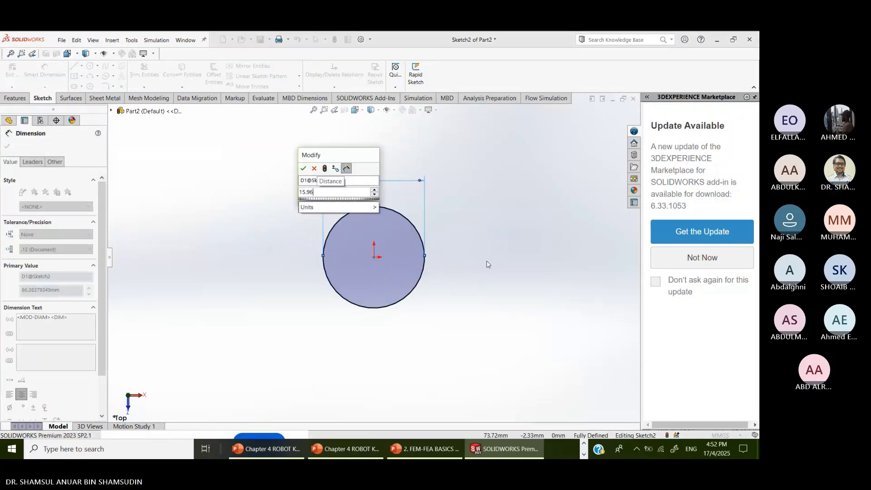
key("Return")
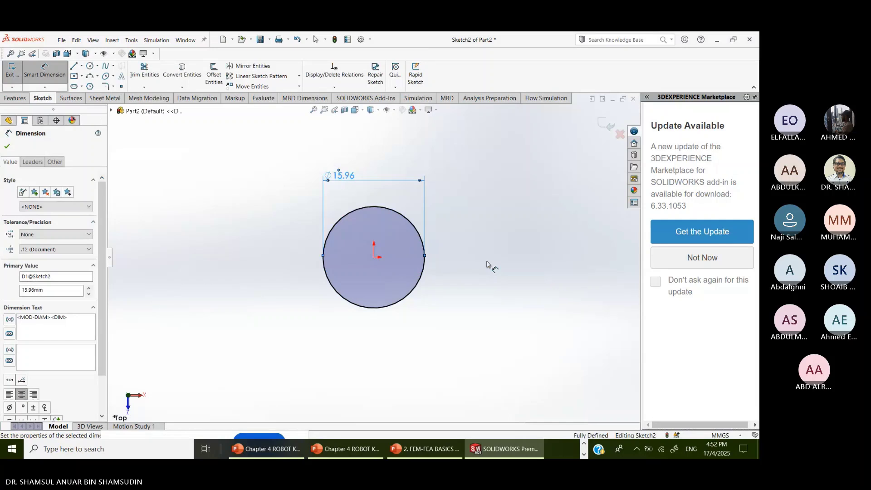
left_click(611, 129)
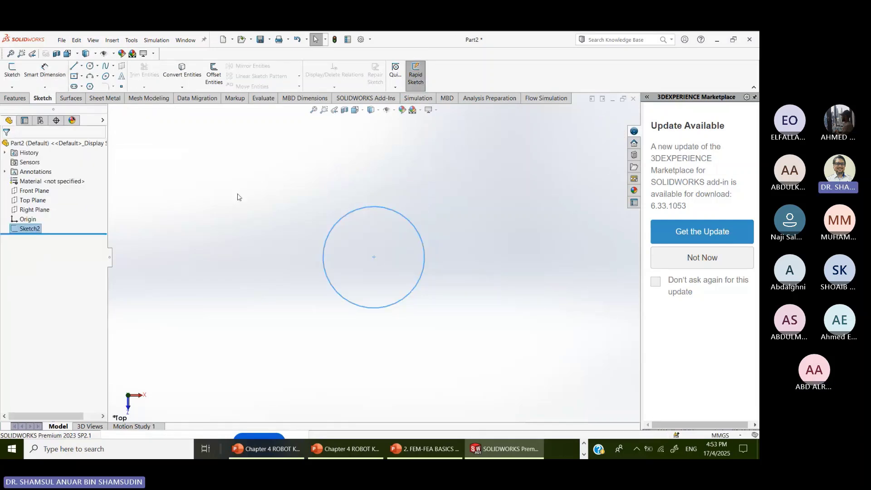
- Check the slide for the bar length, then extrude the 15.96 mm circle 300 mm
left_click(16, 98)
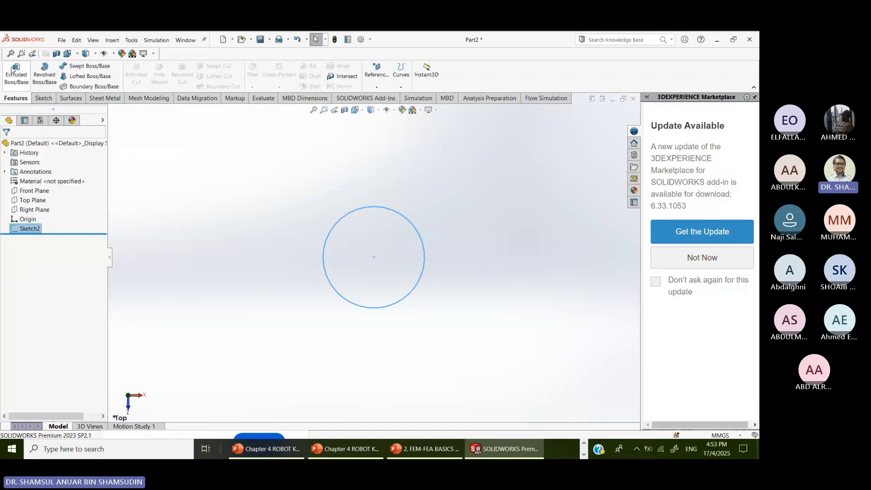
left_click(345, 455)
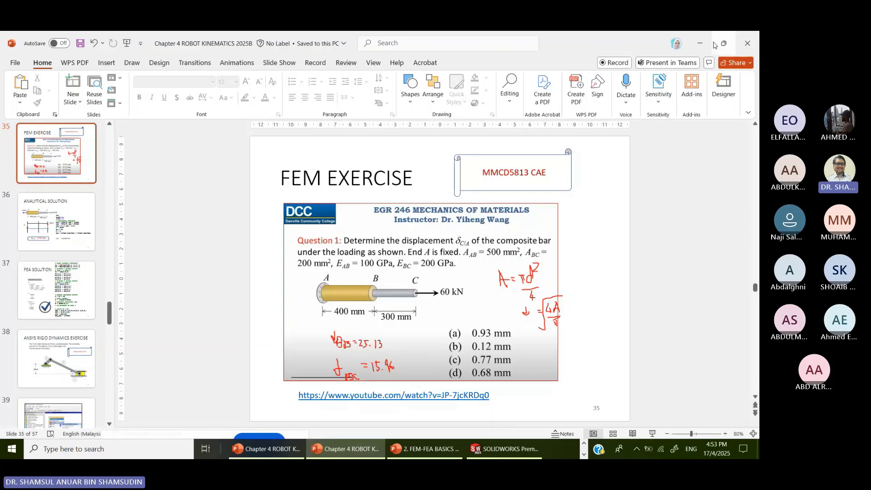
left_click(700, 43)
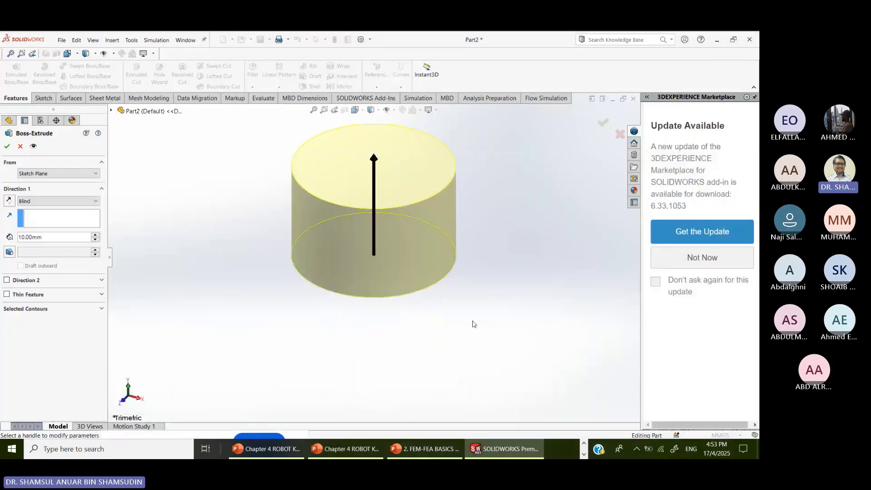
double_click(51, 238)
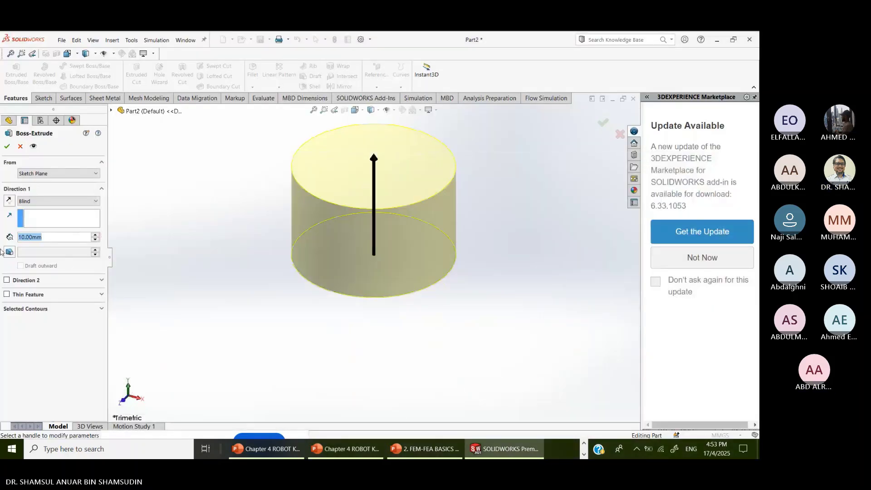
type("300")
key("Return")
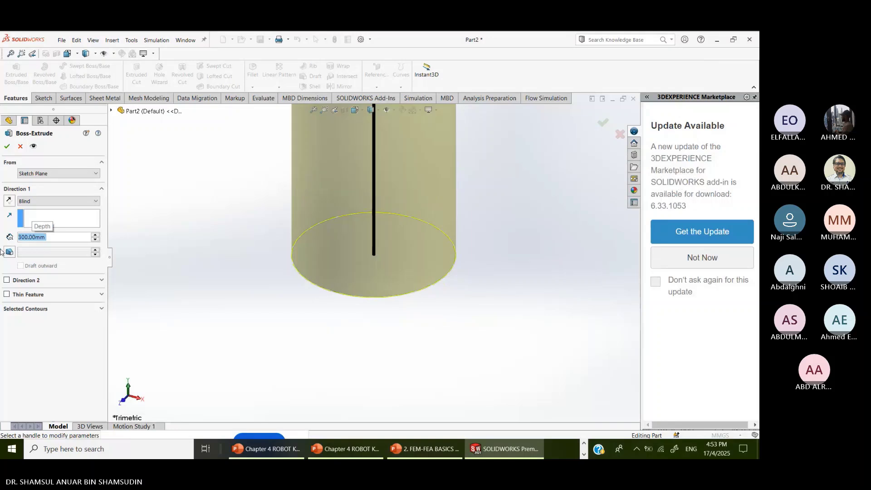
left_click(6, 146)
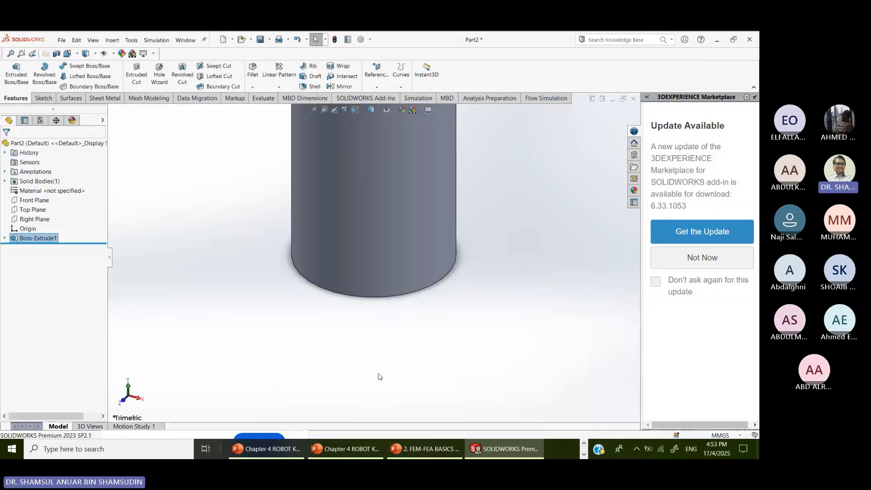
scroll(386, 343, "down", 3)
scroll(386, 343, "up", 10)
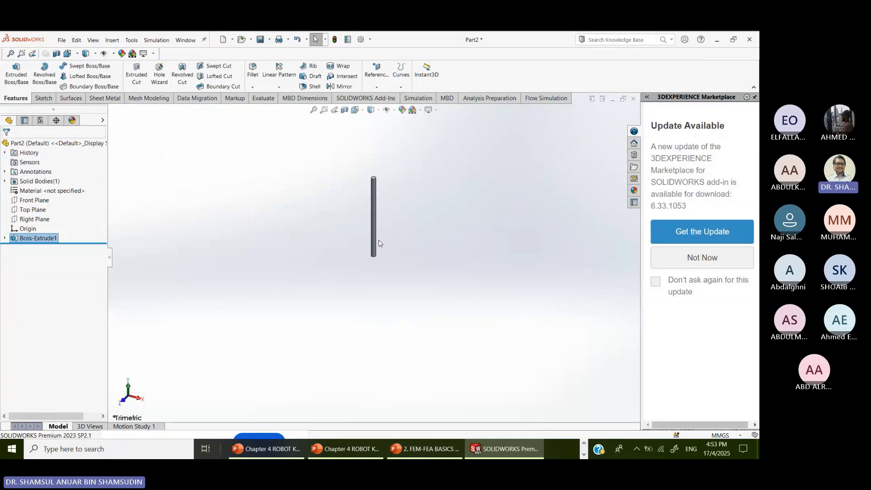
scroll(160, 210, "down", 3)
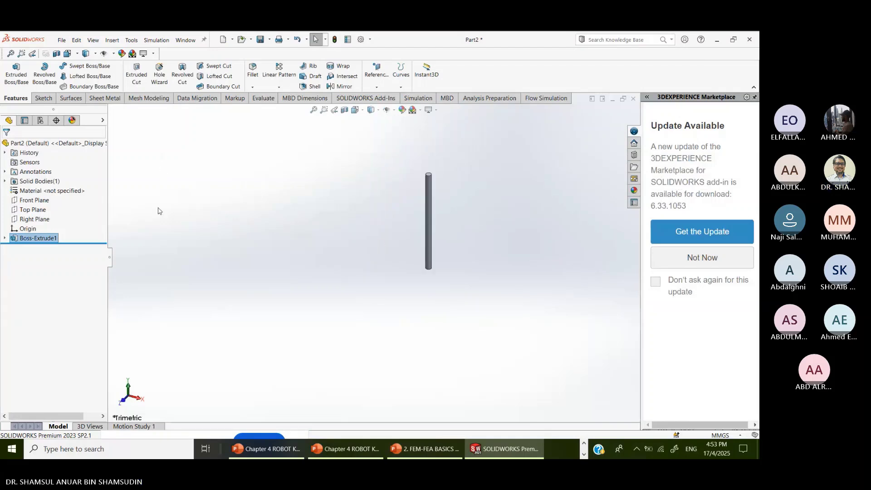
- Assign AISI 1010 Steel, hot rolled bar as the rod's material
left_click(43, 190)
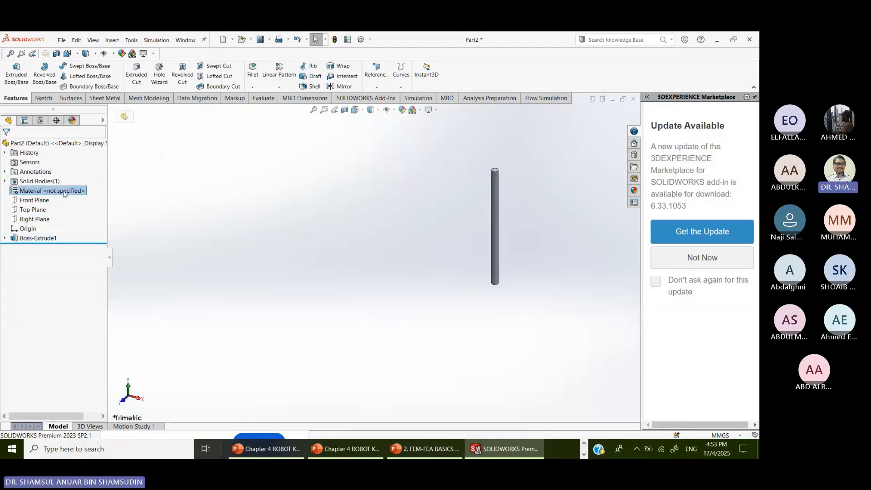
right_click(64, 192)
left_click(94, 197)
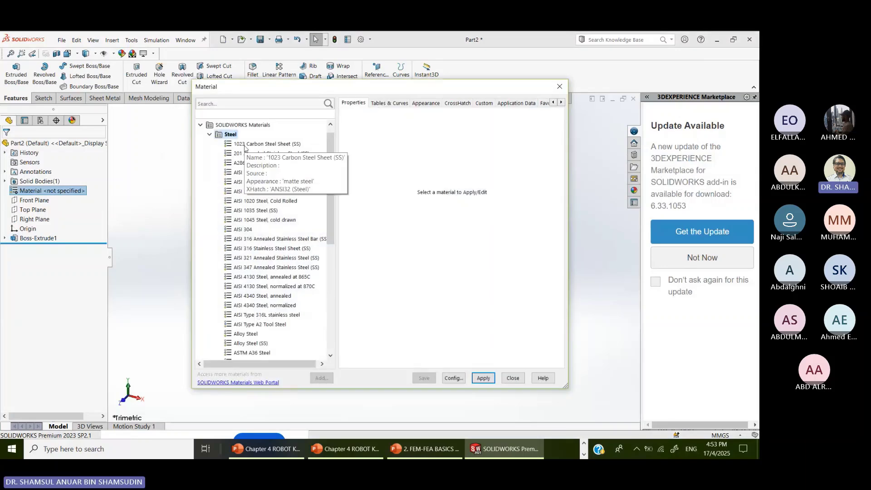
left_click(269, 144)
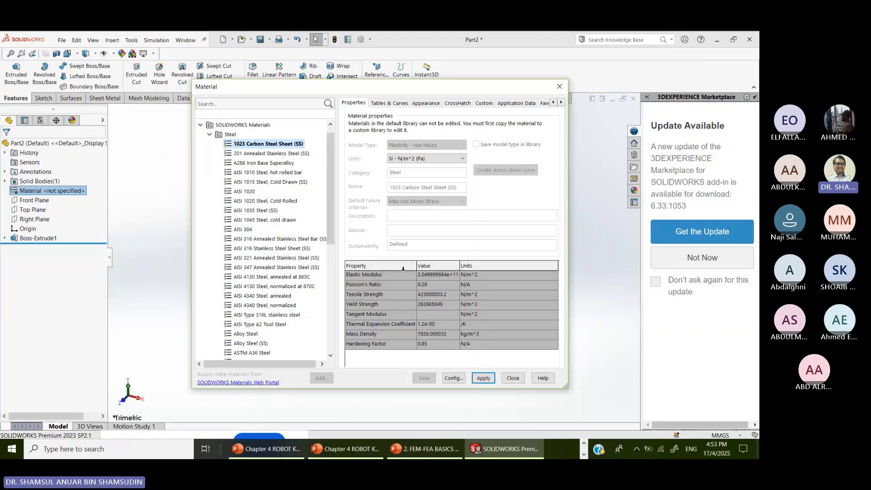
left_click(270, 153)
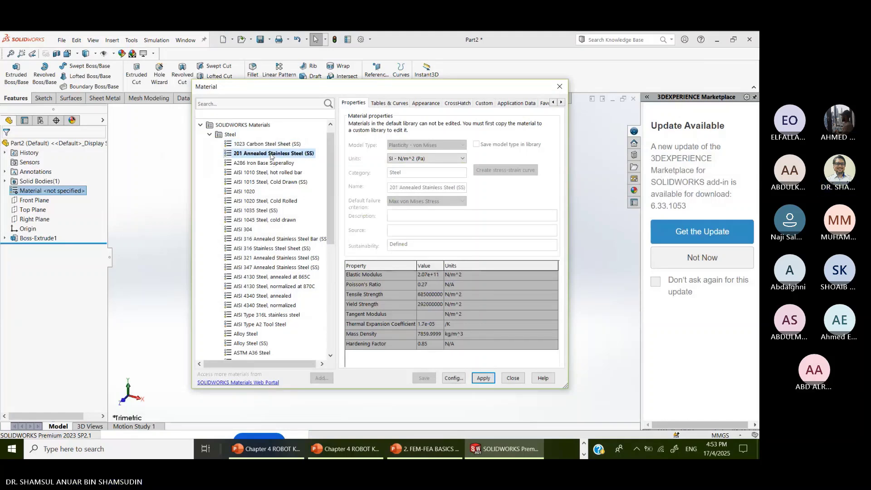
left_click(264, 163)
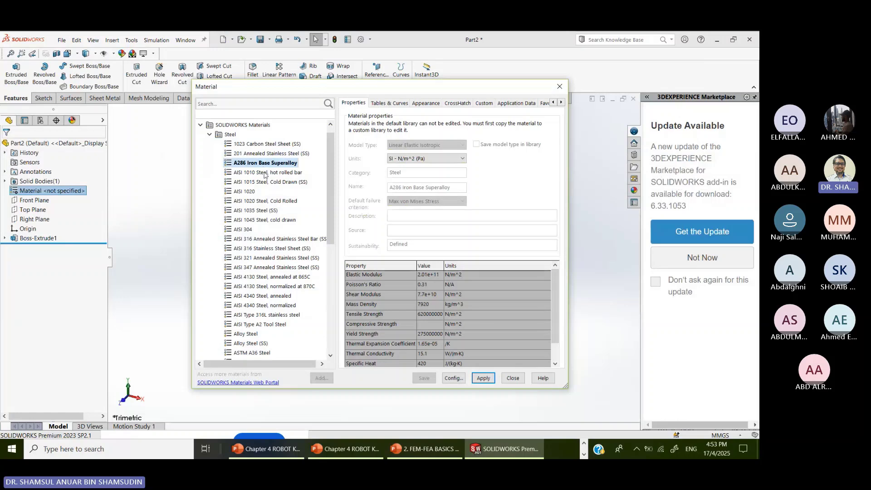
left_click(262, 173)
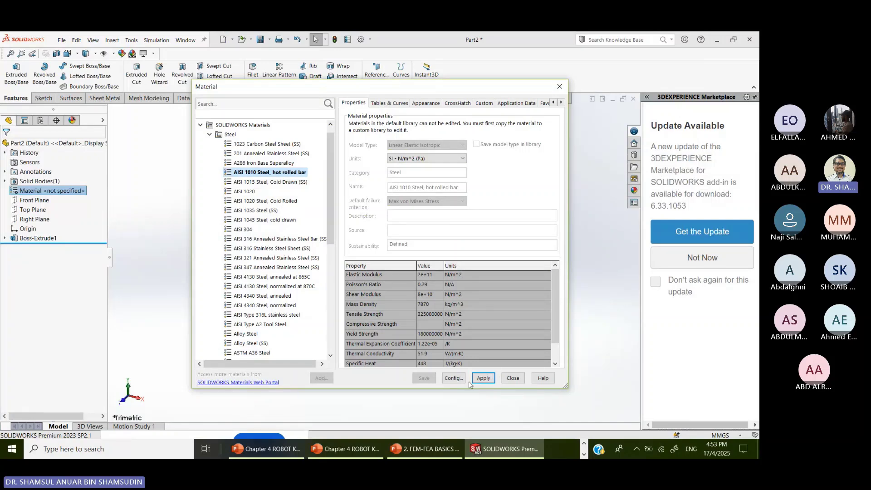
left_click(482, 378)
left_click(515, 379)
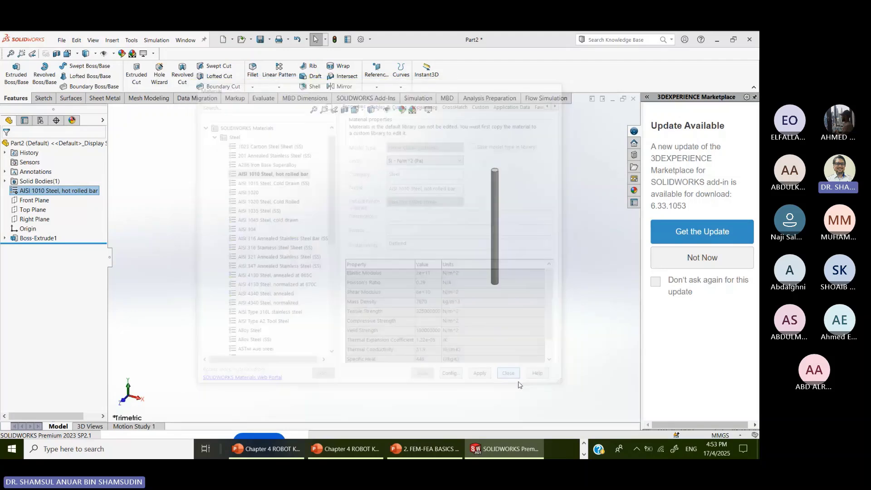
- Save the part under the new file name BC
left_click(270, 40)
left_click(431, 277)
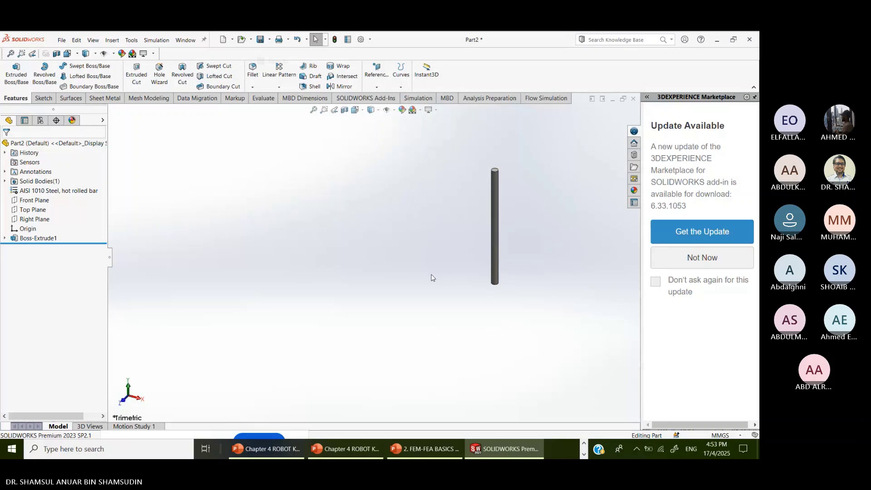
key("ctrl+s")
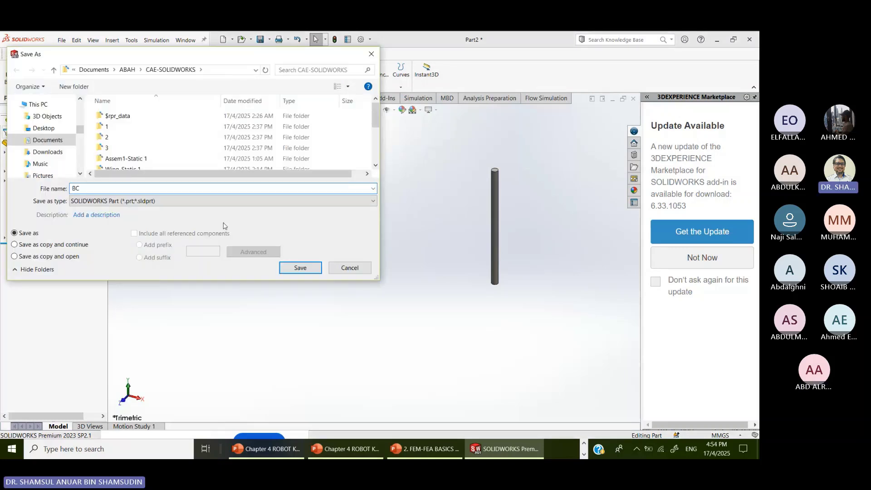
- Finish saving BC, create a new assembly, and place part AB fixed at the origin
key("Return")
left_click(61, 40)
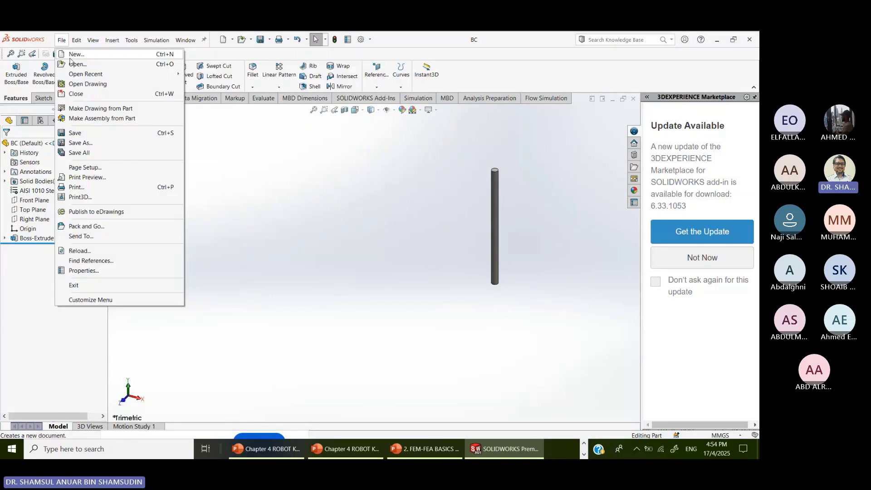
left_click(72, 55)
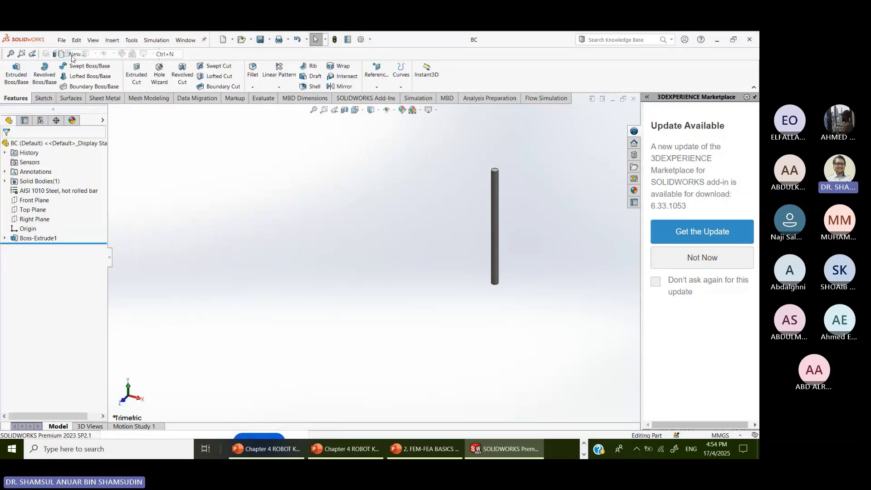
left_click(272, 222)
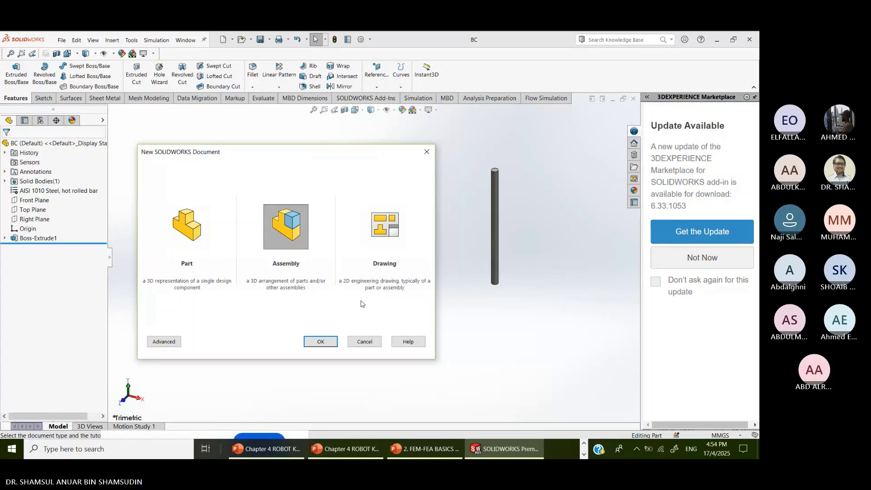
left_click(326, 342)
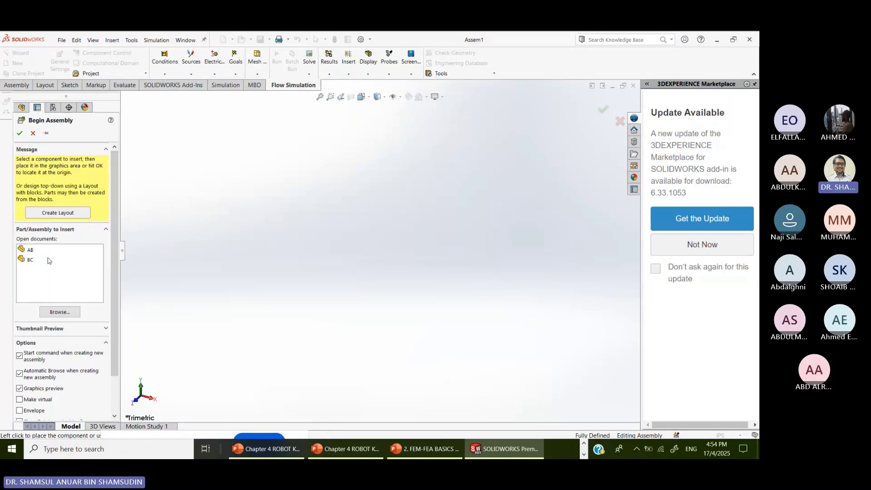
left_click(33, 258)
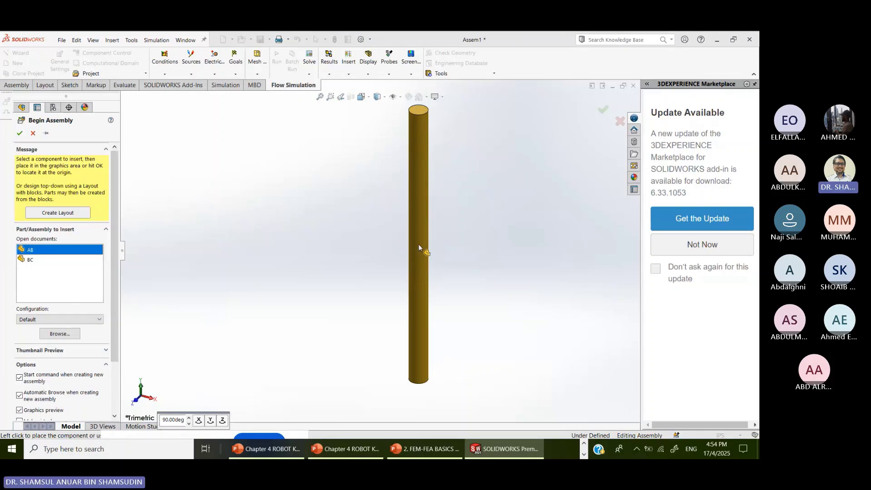
left_click(418, 244)
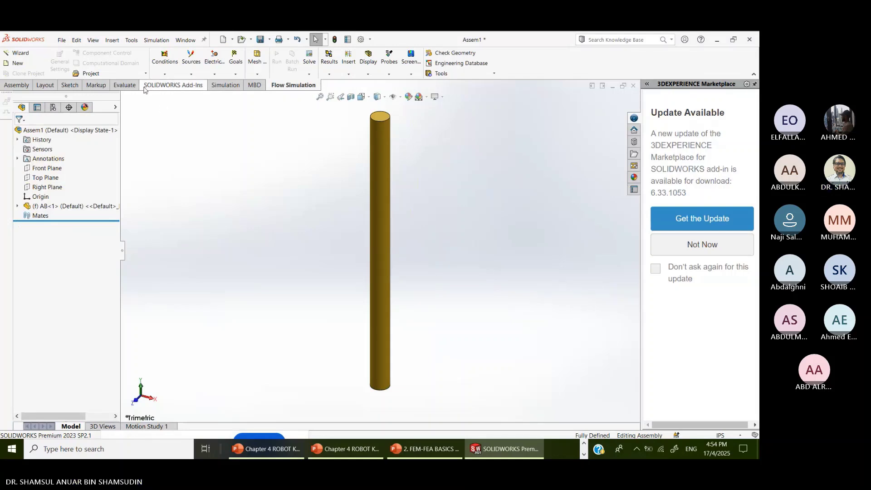
left_click(17, 86)
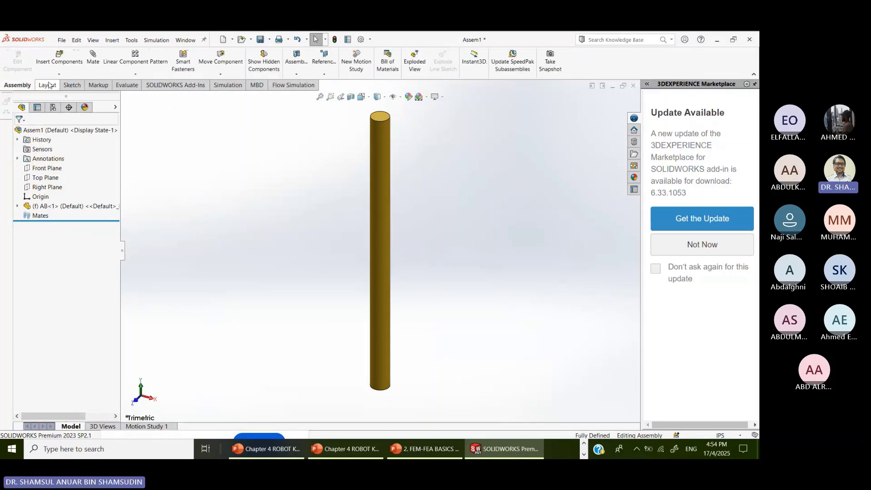
left_click(59, 56)
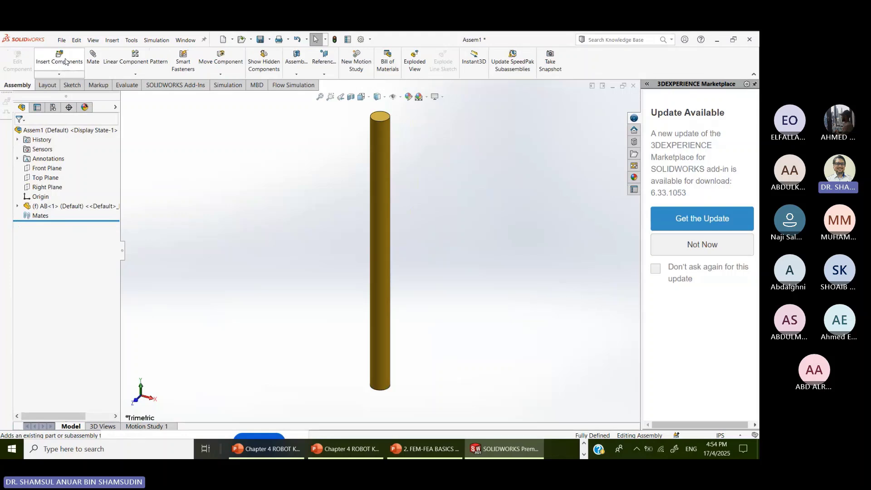
left_click(46, 133)
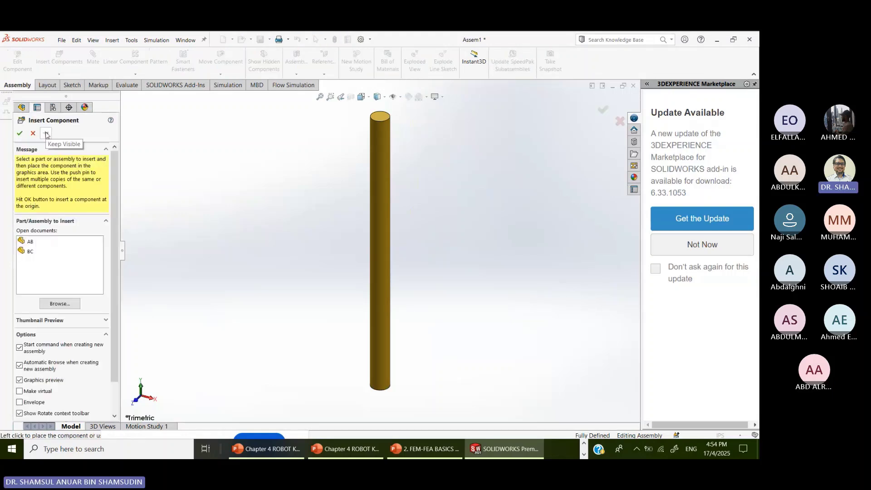
left_click(31, 251)
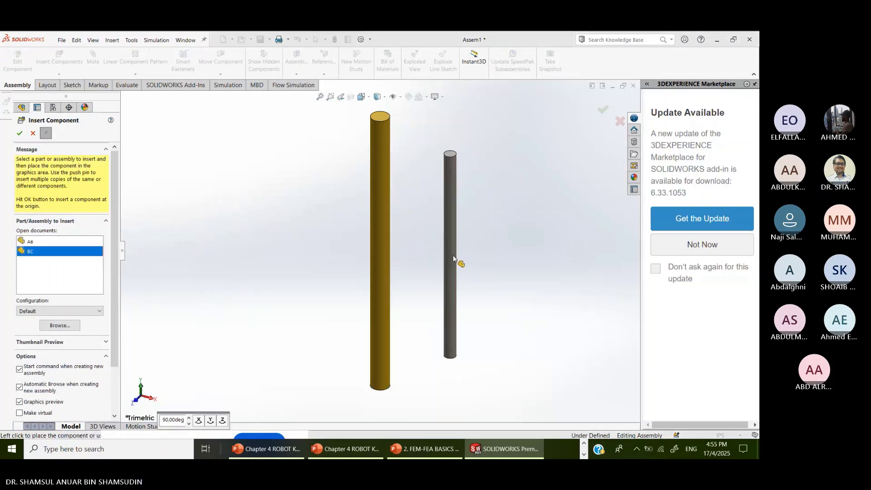
left_click(465, 264)
scroll(481, 262, "down", 1)
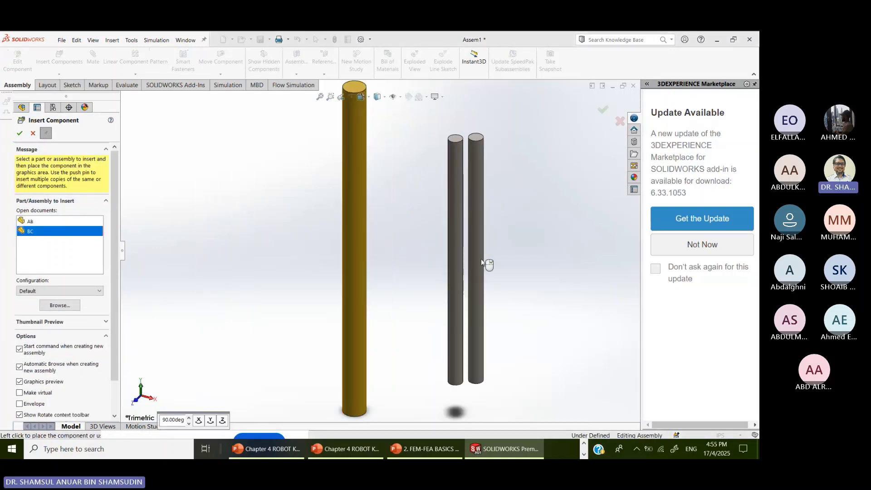
scroll(482, 262, "up", 5)
scroll(482, 263, "up", 2)
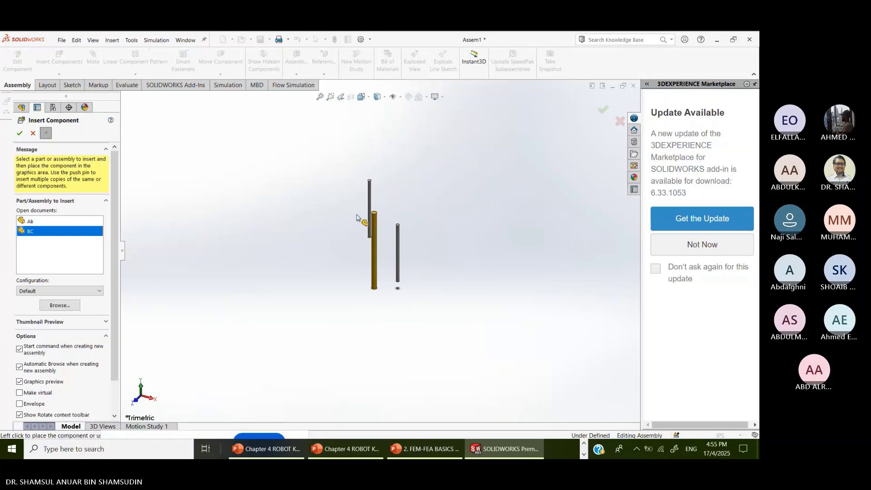
key("Escape")
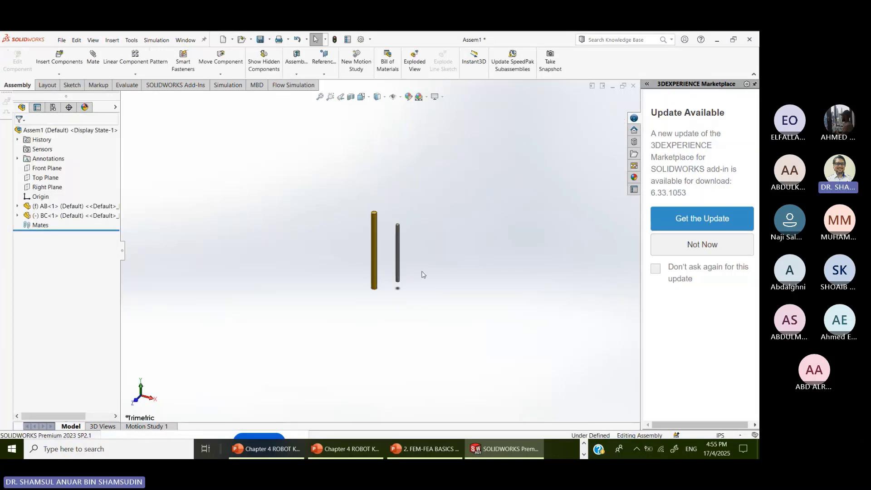
scroll(412, 277, "down", 5)
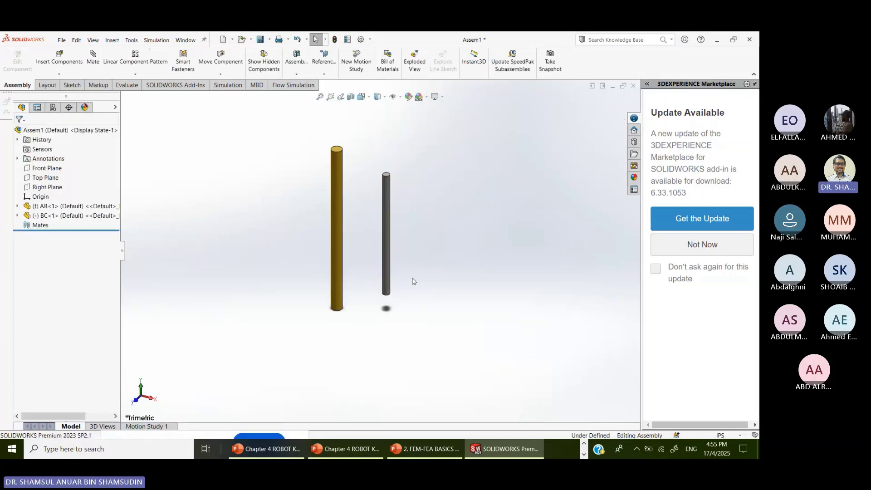
scroll(402, 264, "down", 1)
scroll(391, 199, "up", 5)
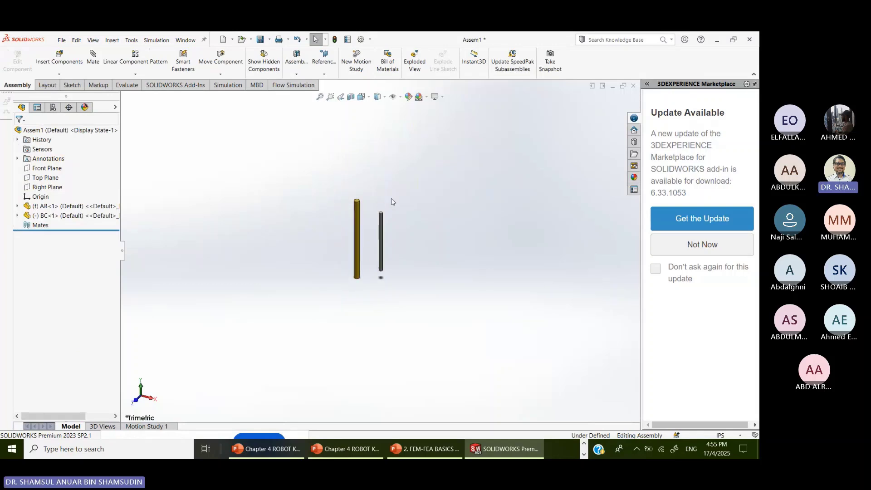
scroll(419, 290, "down", 2)
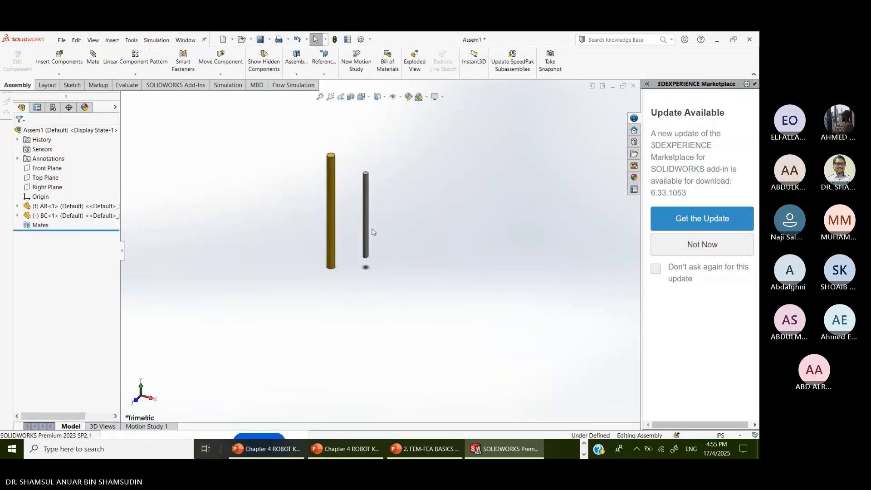
scroll(372, 232, "down", 3)
scroll(380, 291, "up", 1)
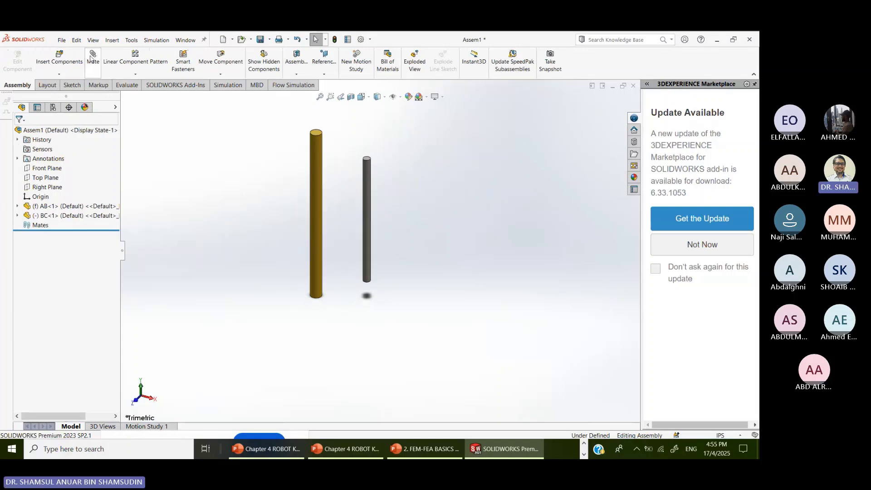
- Mate the cylindrical faces of rods BC and AB concentrically
left_click(93, 58)
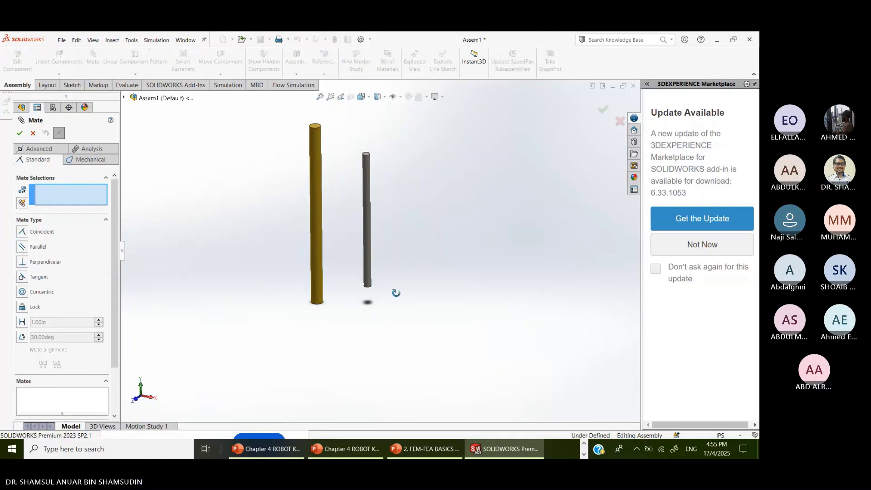
middle_click_drag(396, 291, 369, 220)
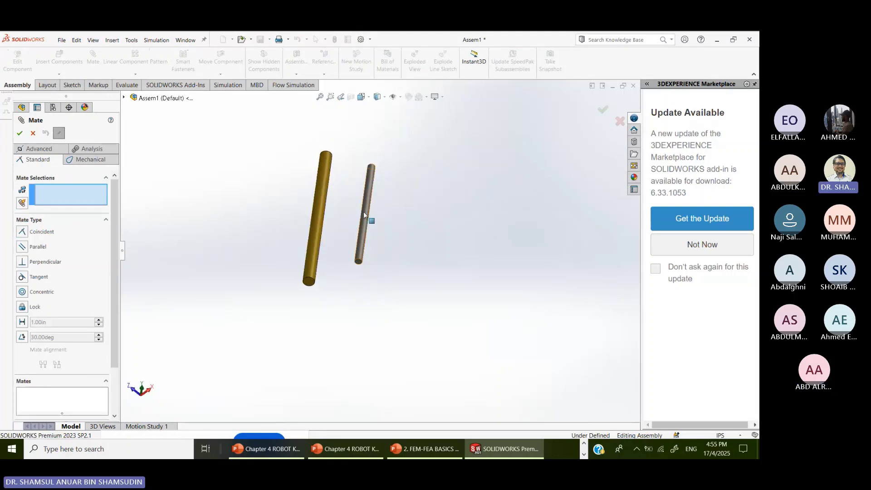
left_click(364, 245)
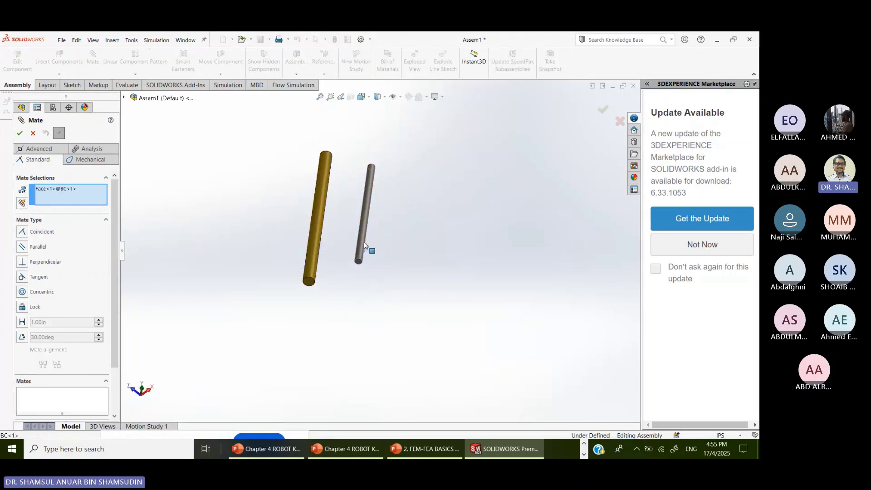
left_click(316, 226)
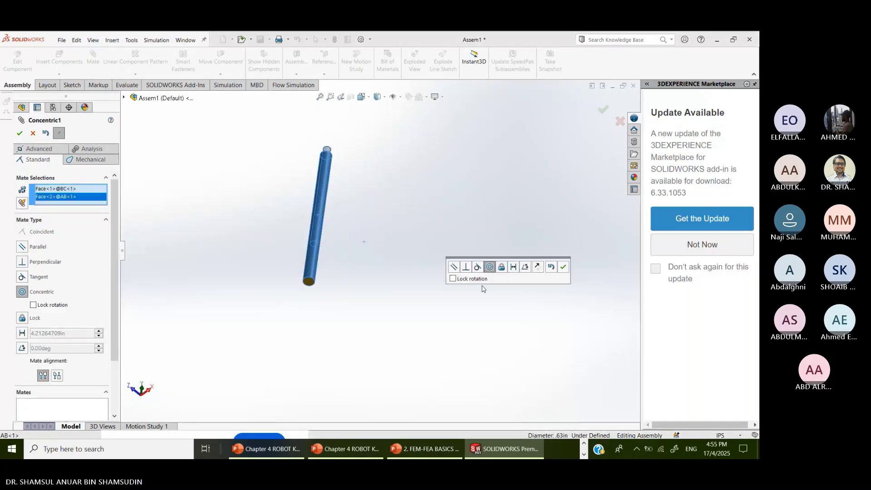
left_click(563, 267)
- Pull BC clear, then mate its bottom face coincident with AB's top face
scroll(366, 167, "down", 3)
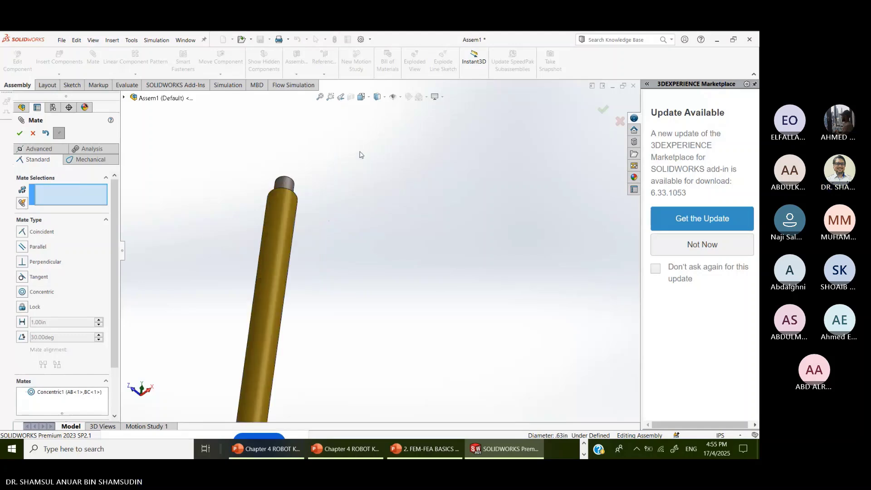
left_click_drag(270, 193, 292, 149)
left_click_drag(276, 192, 290, 125)
left_click_drag(267, 187, 279, 139)
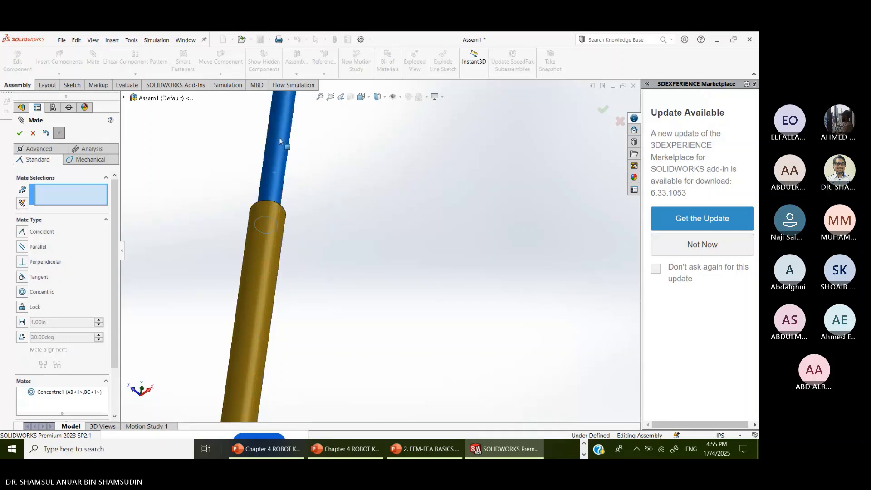
left_click_drag(269, 189, 281, 126)
mouse_move(279, 164)
left_mouse_down()
mouse_move(286, 122)
mouse_move(285, 159)
left_mouse_up()
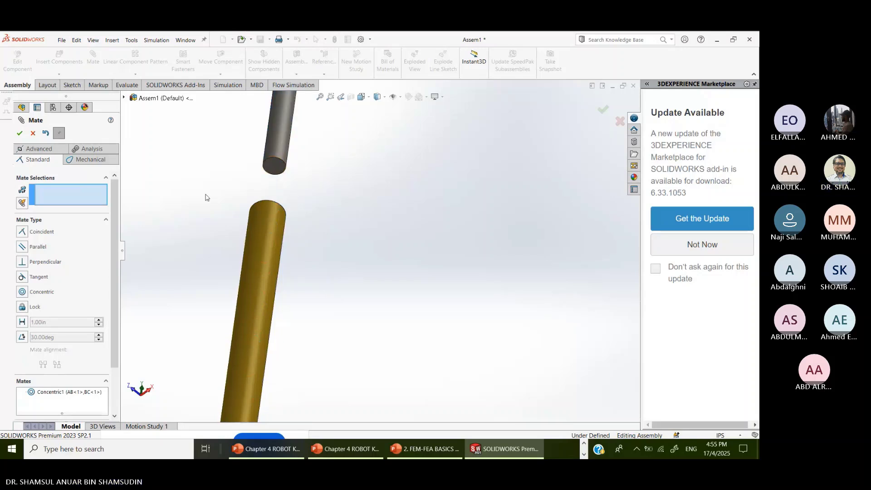
left_click(272, 168)
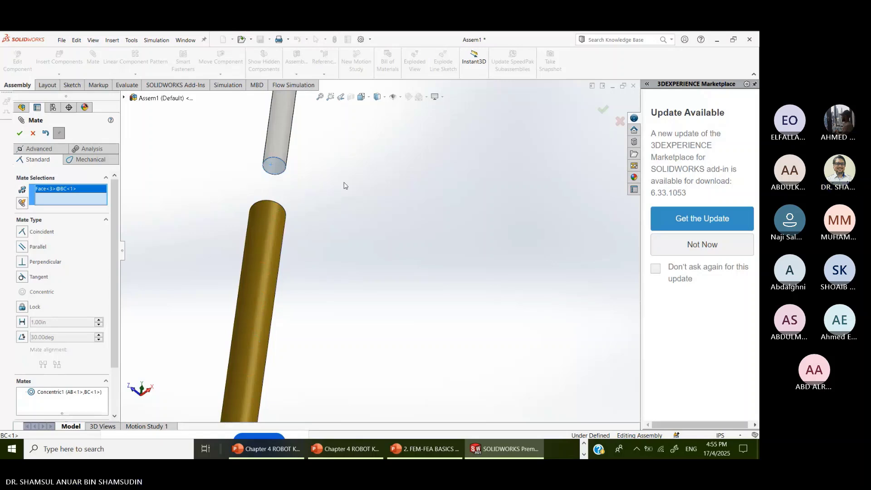
middle_click_drag(345, 186, 314, 337)
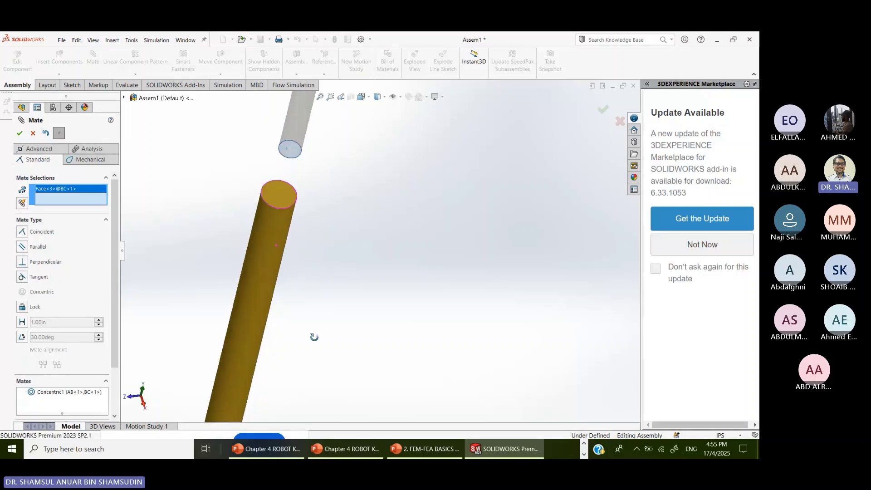
left_click(285, 194)
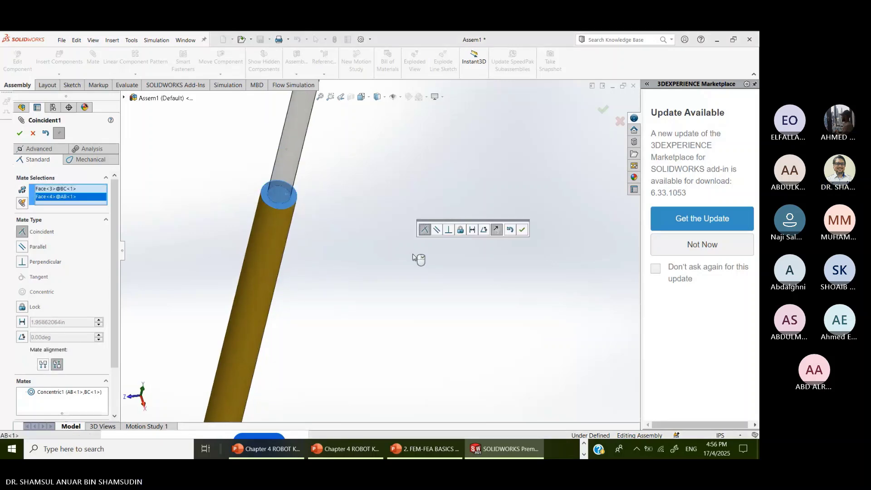
left_click(522, 229)
- Inspect the joined AB–BC rod by zooming, selecting BC, and orbiting from a trimetric view
scroll(393, 292, "down", 5)
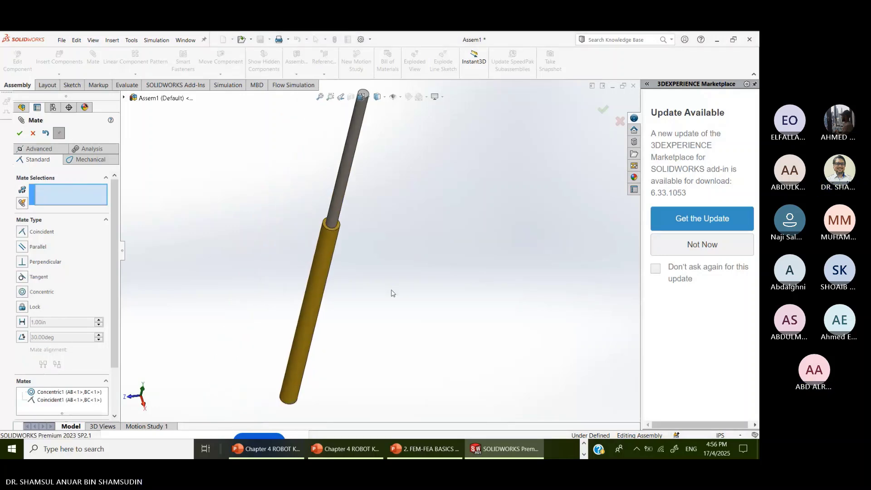
scroll(394, 293, "down", 2)
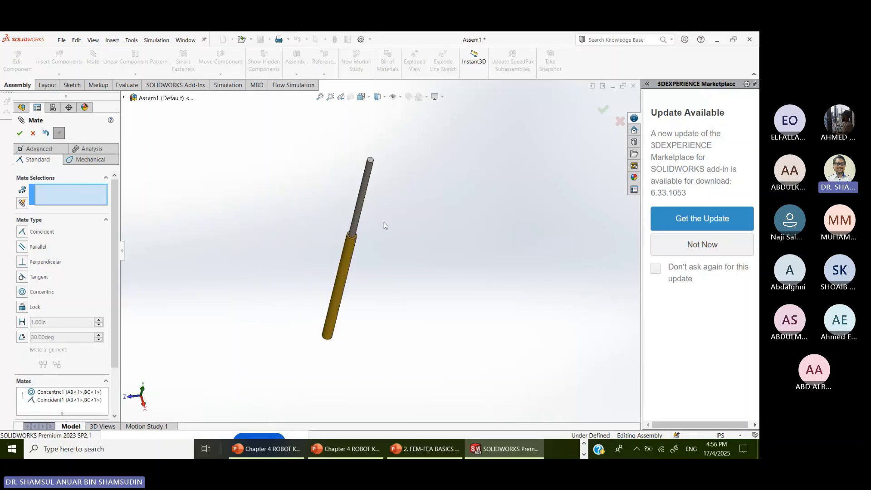
left_click(363, 181)
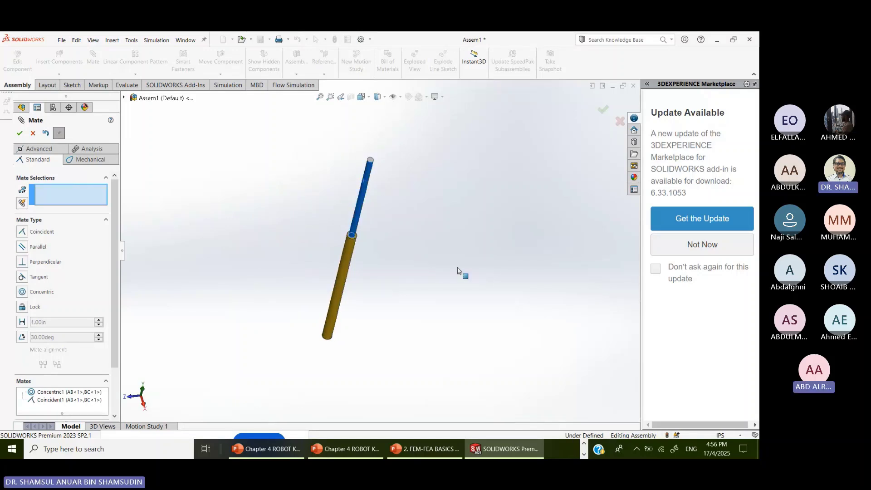
left_click(363, 211)
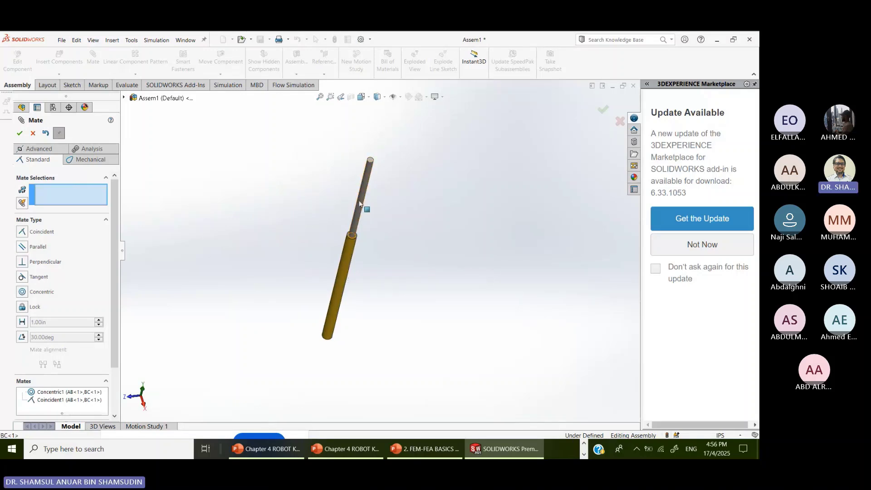
scroll(468, 234, "up", 2)
scroll(385, 282, "down", 3)
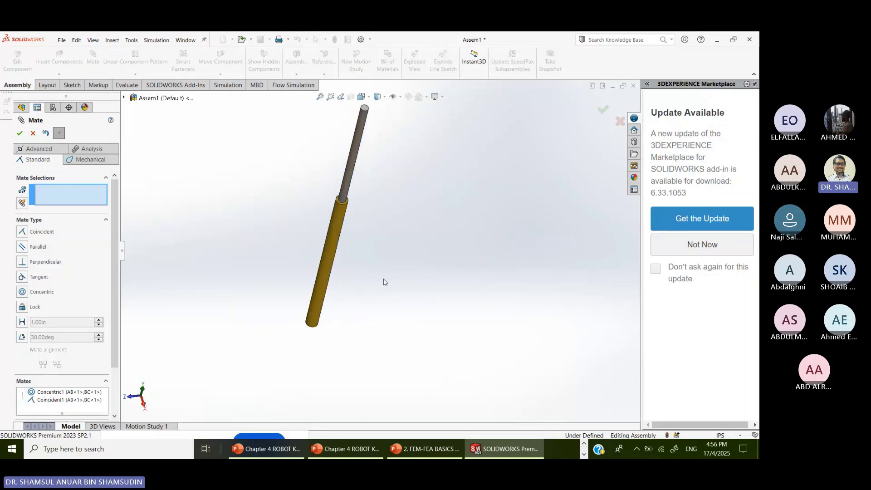
scroll(394, 275, "up", 2)
scroll(416, 217, "down", 1)
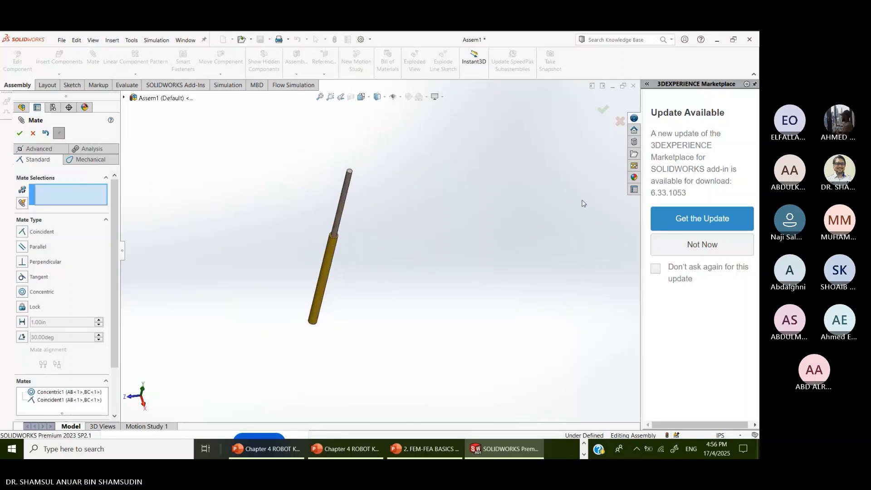
key("space")
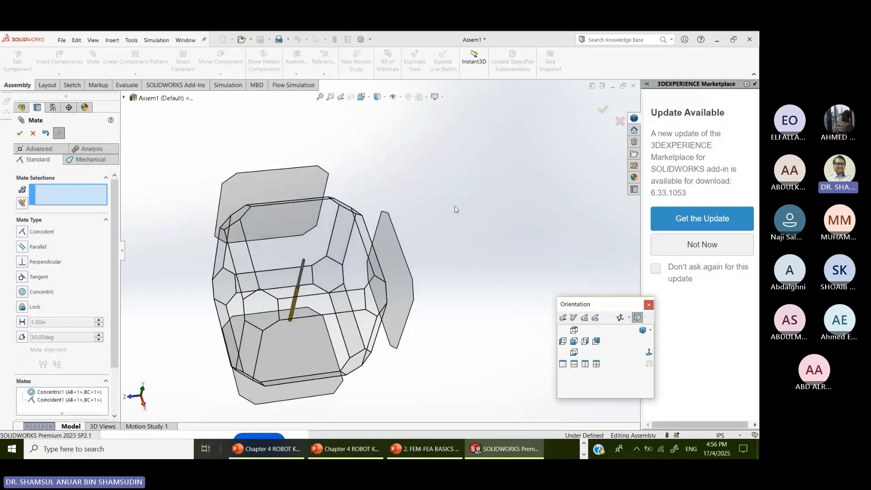
left_click(643, 330)
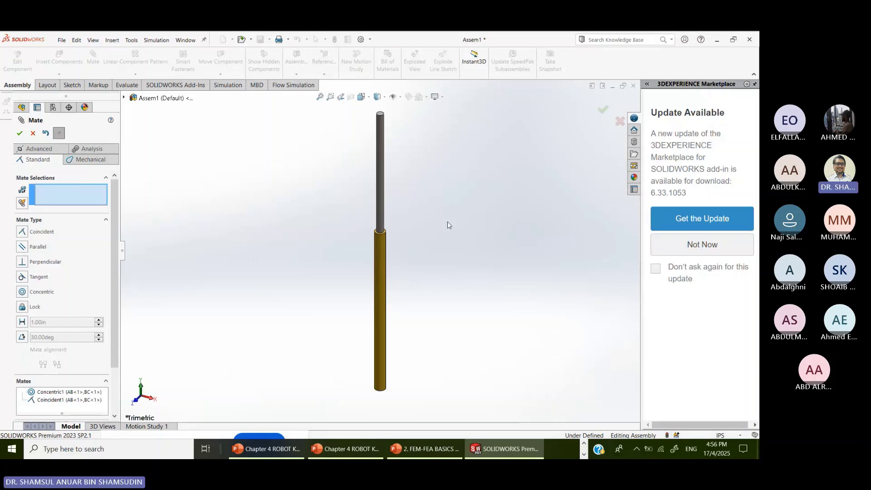
middle_click_drag(467, 210, 556, 402)
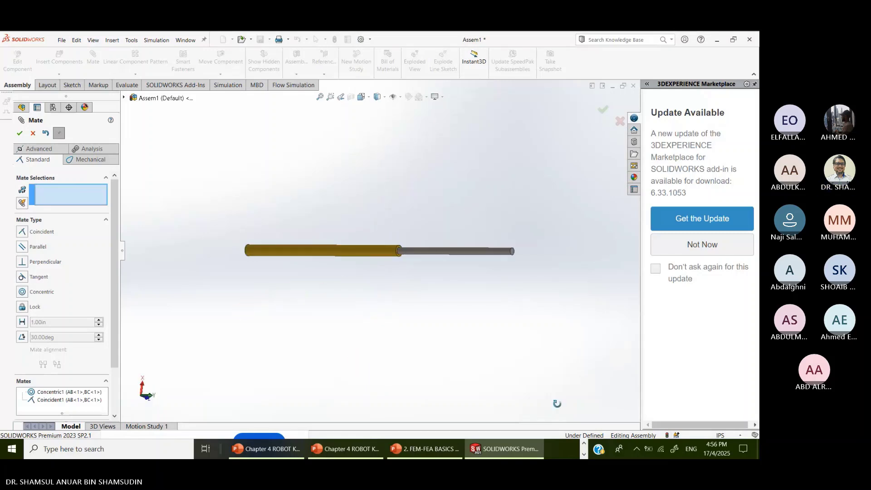
middle_click_drag(430, 277, 414, 364)
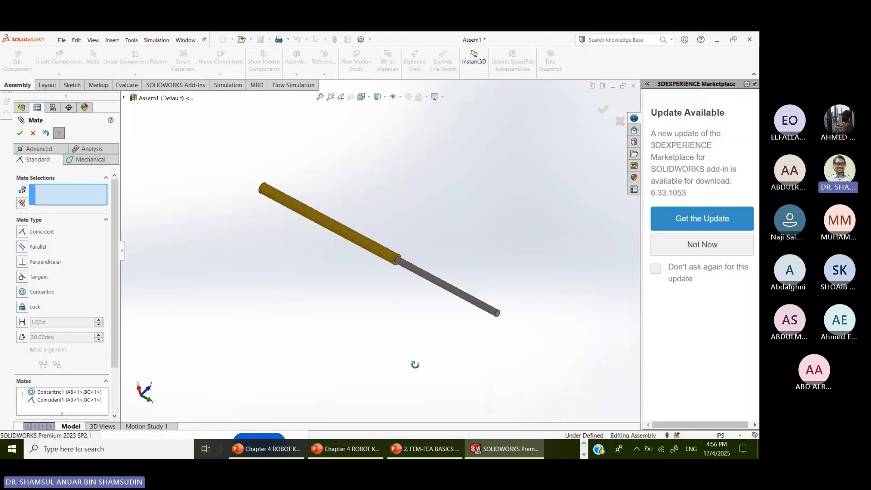
- Bring up the FEM exercise slide in PowerPoint, then minimize it to return to SOLIDWORKS
left_click(353, 454)
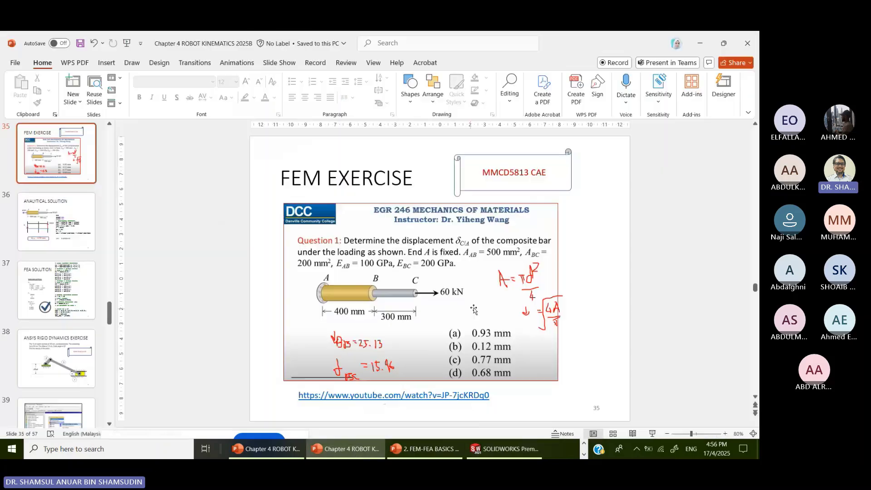
left_click(698, 39)
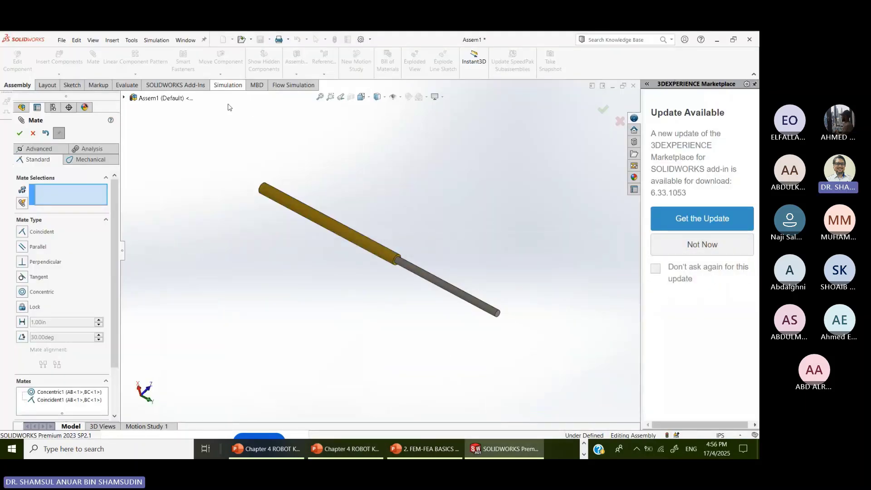
- Close the mate tool, rebuild, and save the assembly as AssemblyABC
left_click(20, 133)
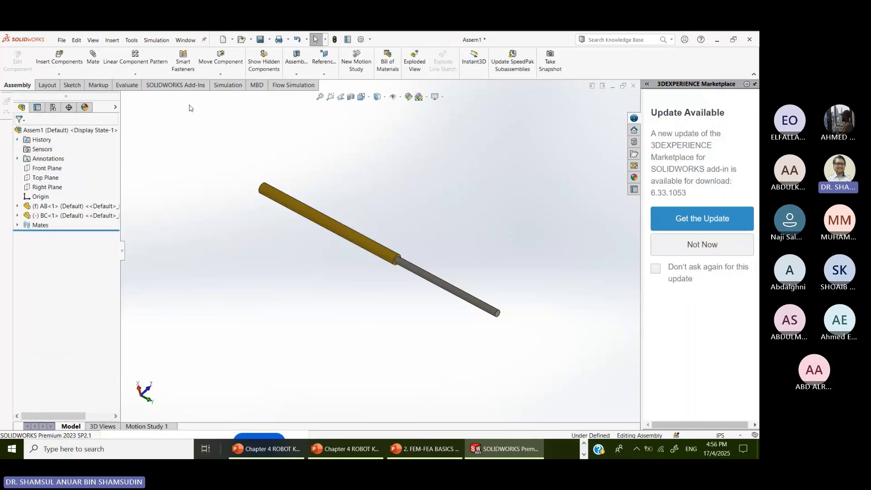
left_click(269, 40)
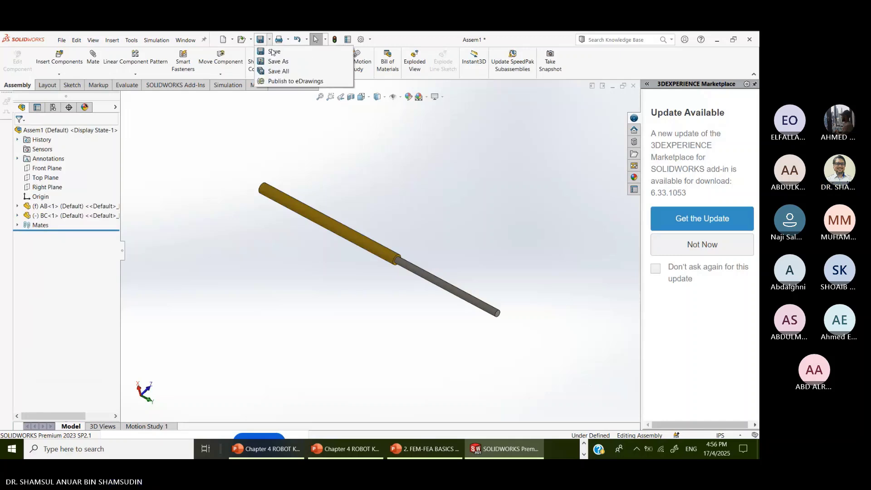
left_click(273, 52)
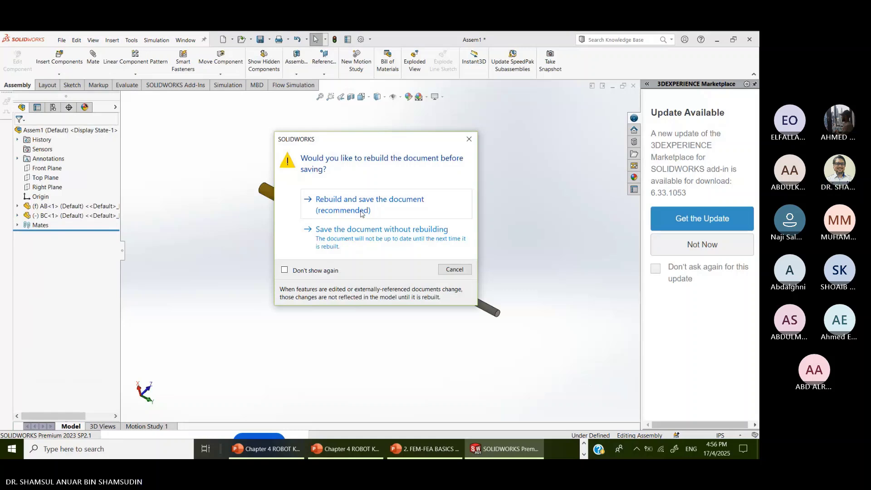
left_click(361, 210)
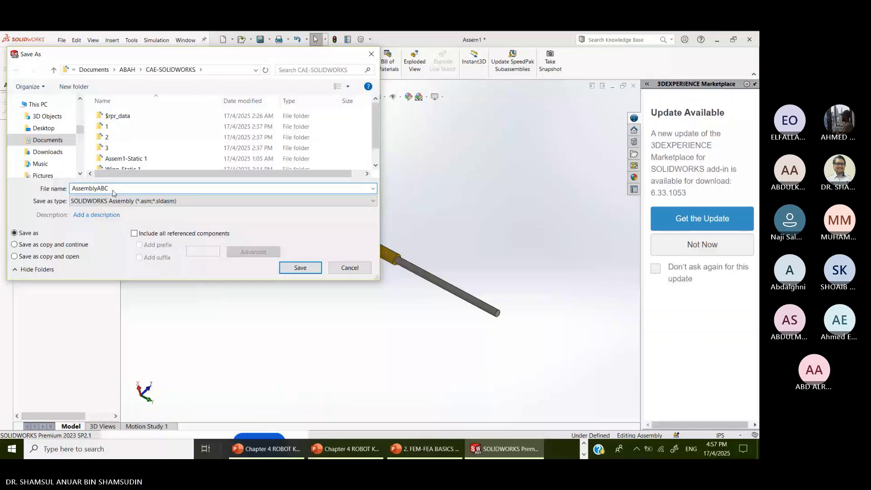
left_click(300, 267)
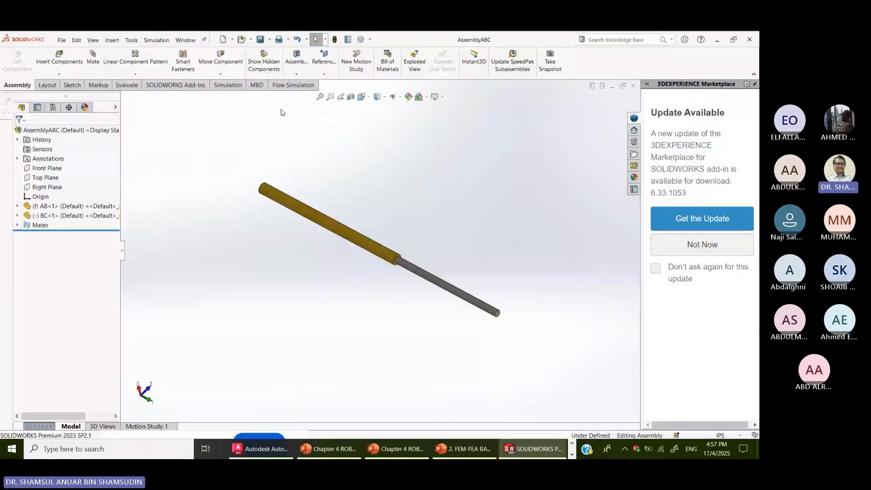
- Create static study Static 1 and begin a Fixed Geometry fixture on rod AB's end face
left_click(223, 87)
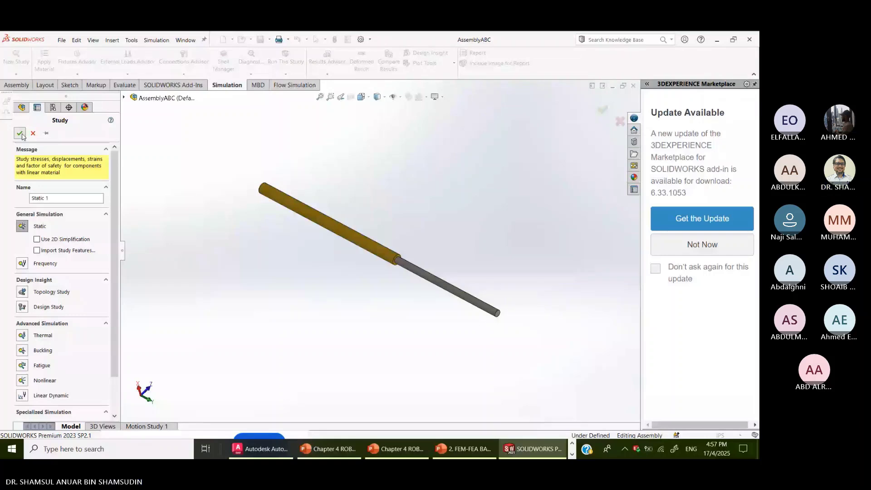
left_click(20, 135)
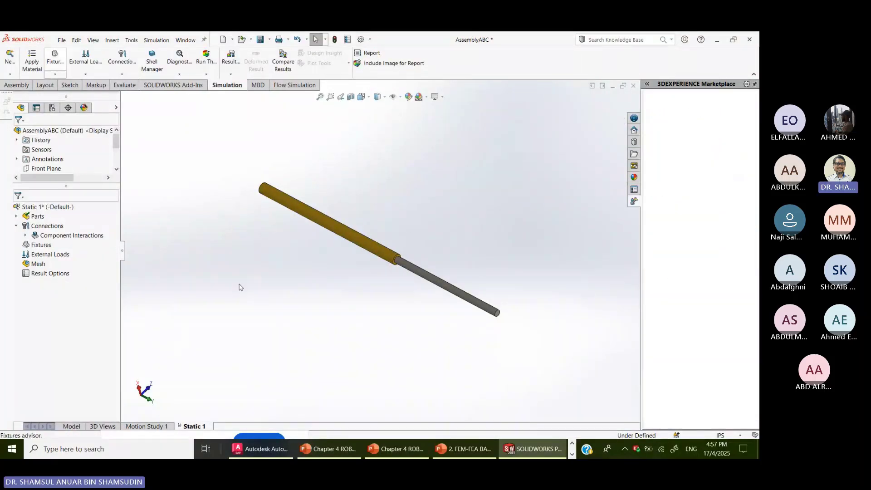
scroll(248, 195, "down", 5)
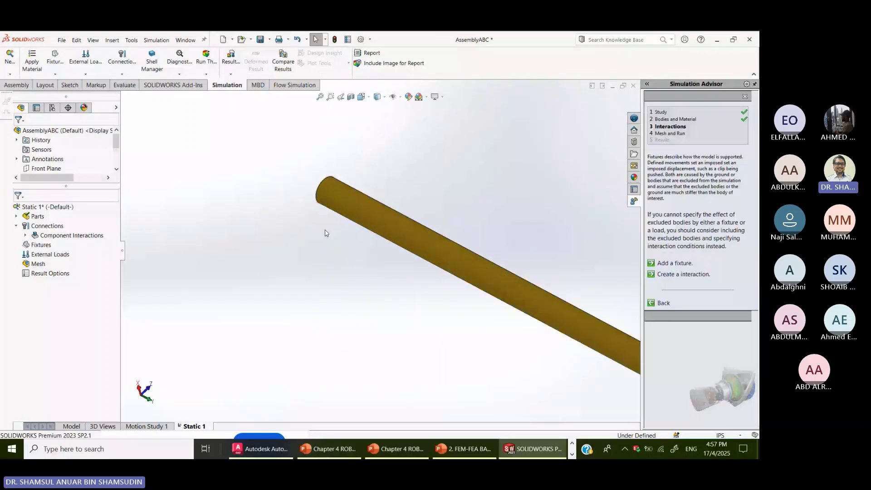
middle_click_drag(325, 233, 380, 324)
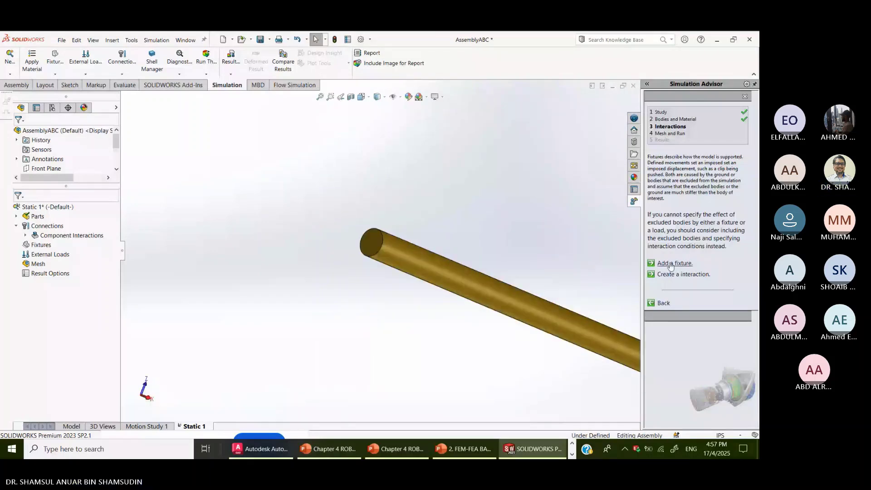
left_click(670, 264)
left_click(372, 242)
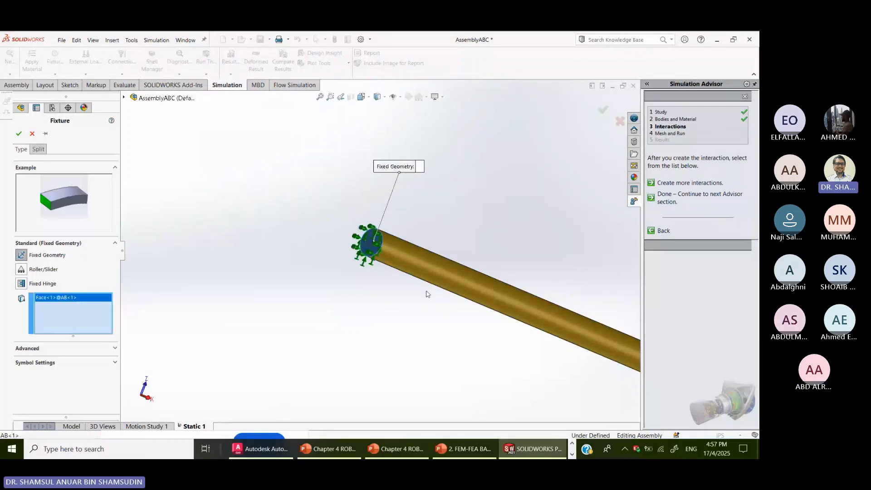
scroll(428, 294, "up", 1)
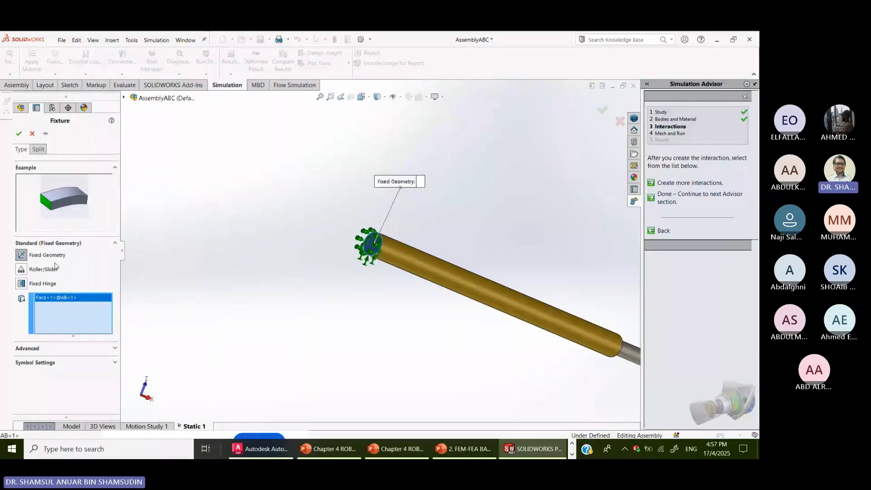
- Confirm the Fixed-1 fixture and orient the view toward the steel rod's end
left_click(18, 133)
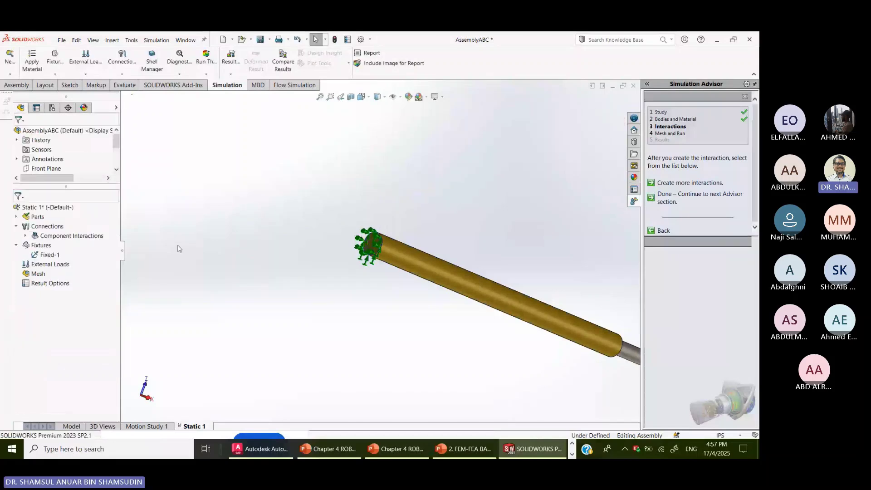
scroll(221, 328, "up", 3)
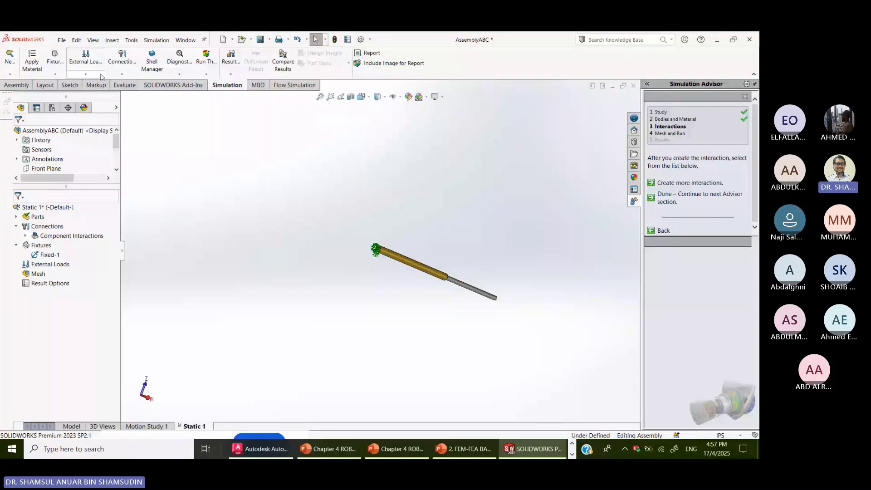
left_click(99, 70)
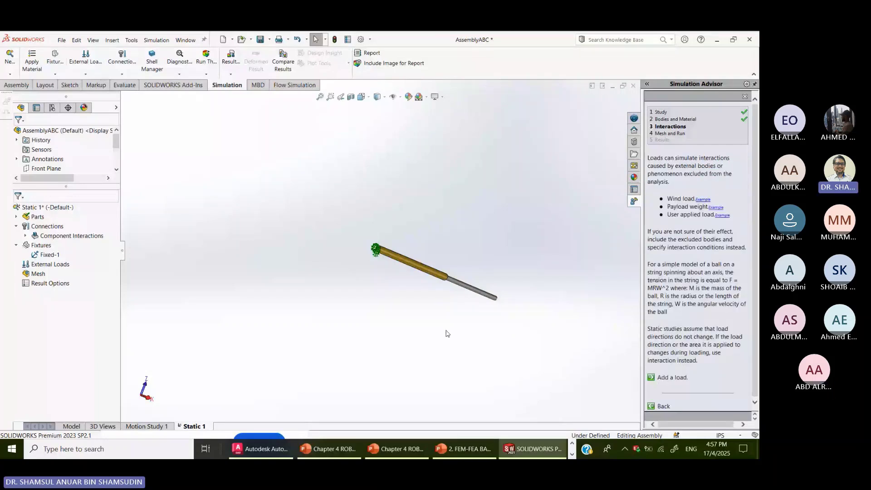
middle_click_drag(447, 334, 522, 311)
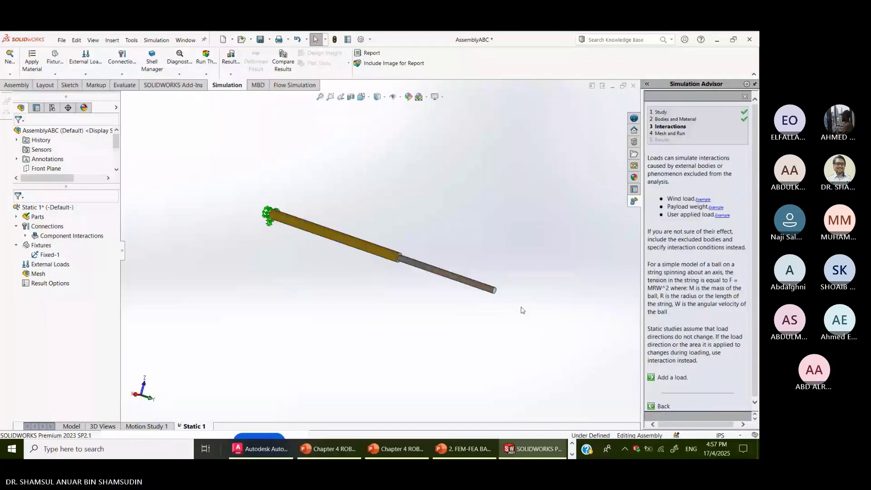
scroll(522, 310, "down", 5)
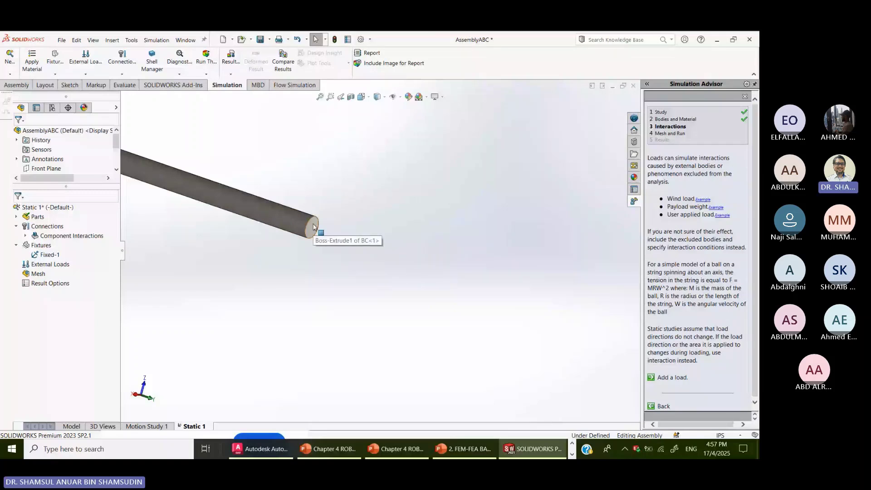
- Apply a reversed 60000 N normal force to rod BC's end face
left_click(672, 377)
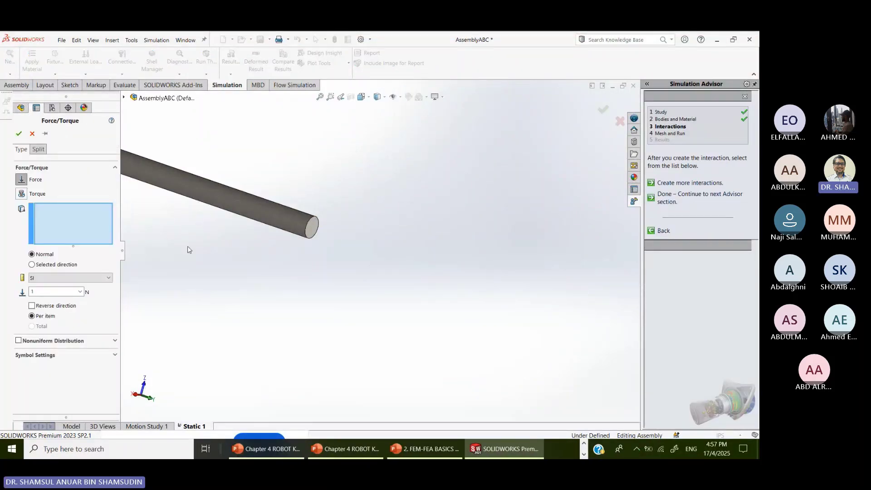
left_click(312, 227)
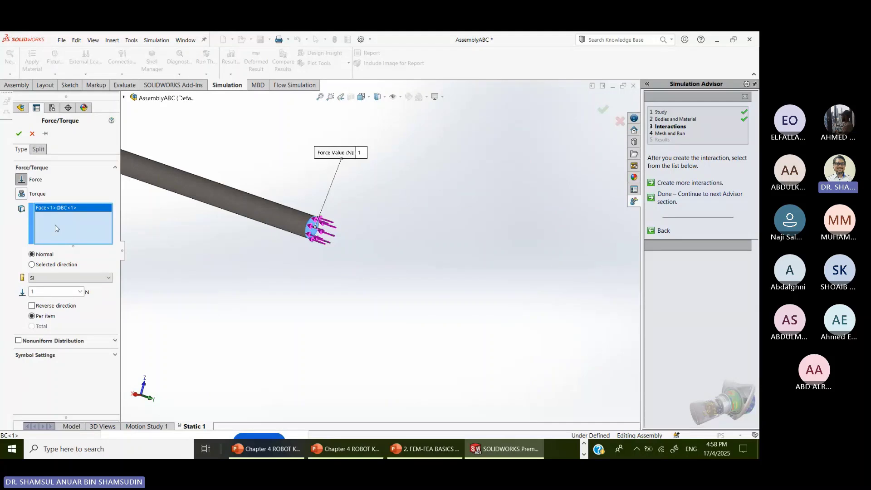
left_click(31, 306)
double_click(51, 291)
type("6")
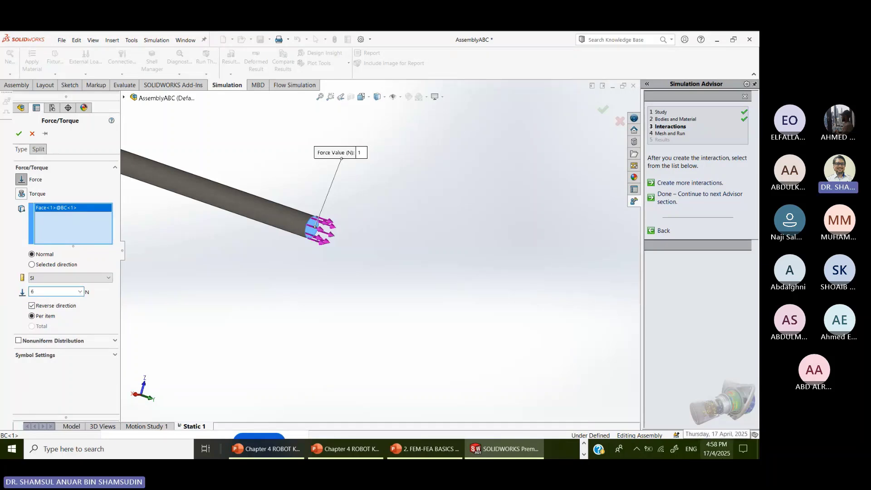
type("0000")
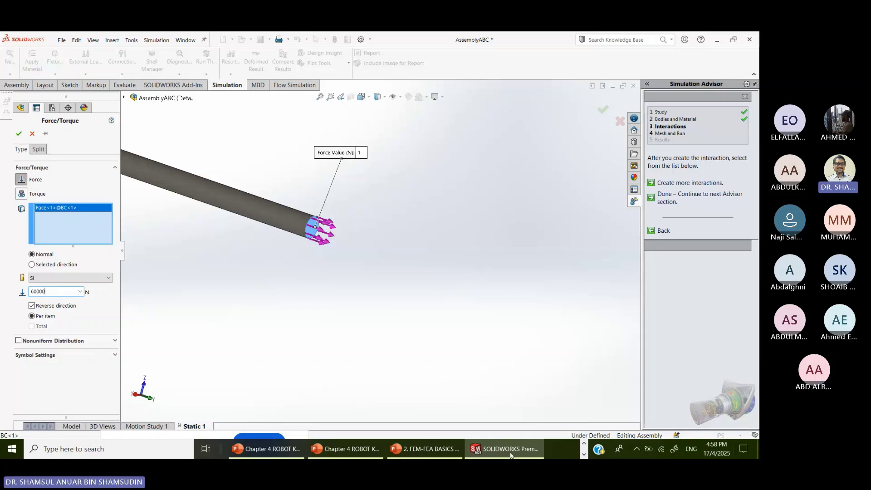
left_click(110, 309)
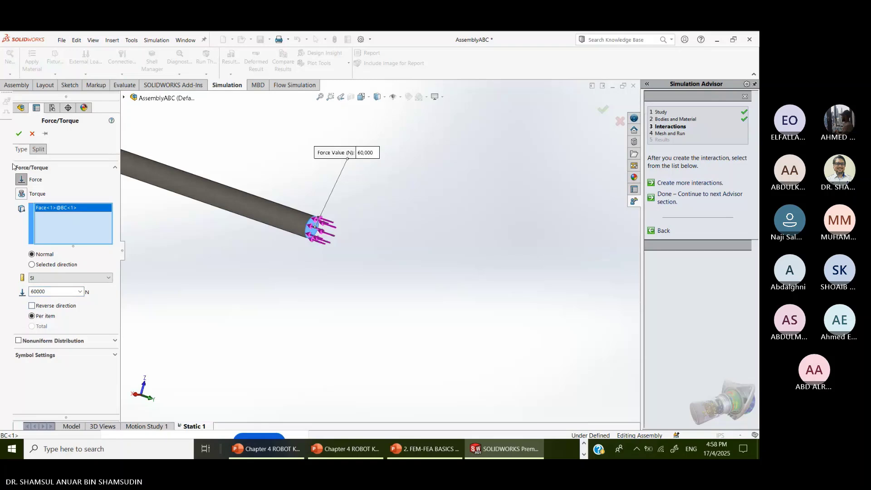
left_click(32, 305)
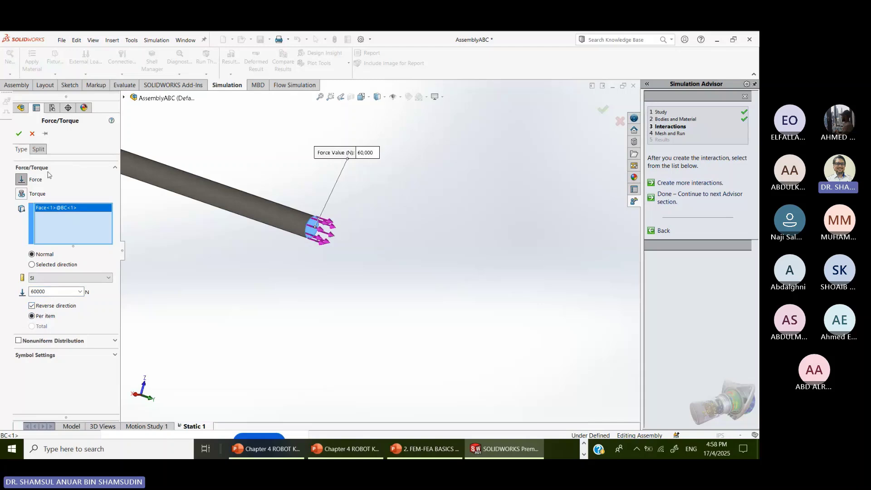
left_click(18, 133)
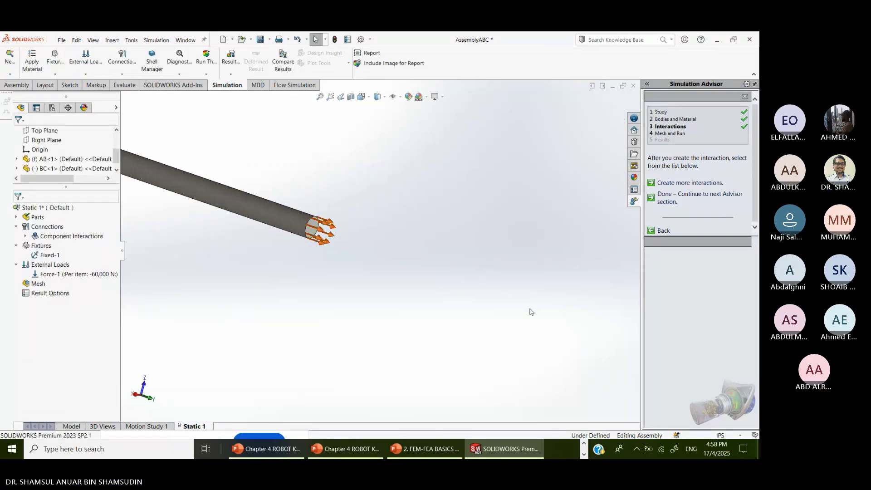
- Zoom to fit and run Static 1, giving a displacement plot peaking at 9.394e-01 mm
left_click(320, 97)
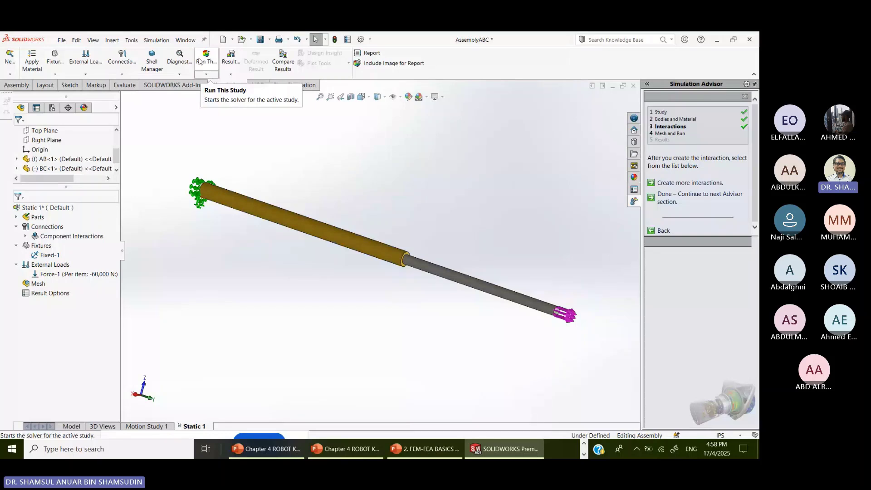
left_click(199, 61)
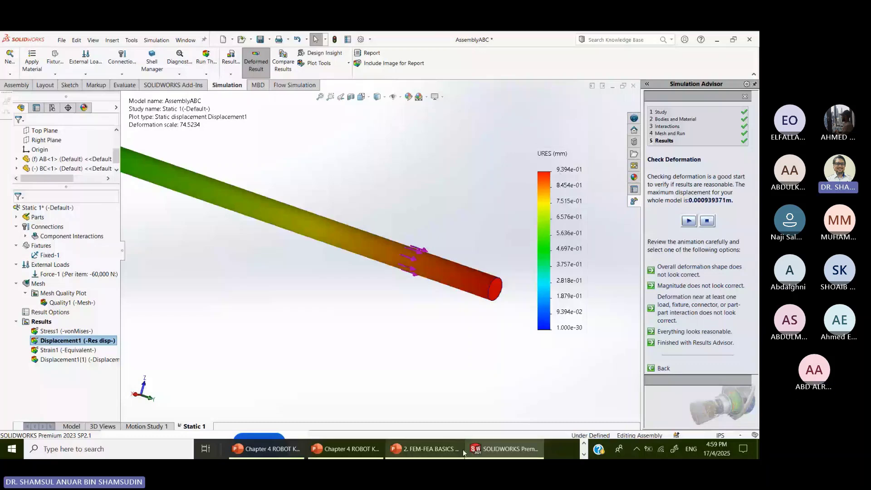
mouse_move(347, 453)
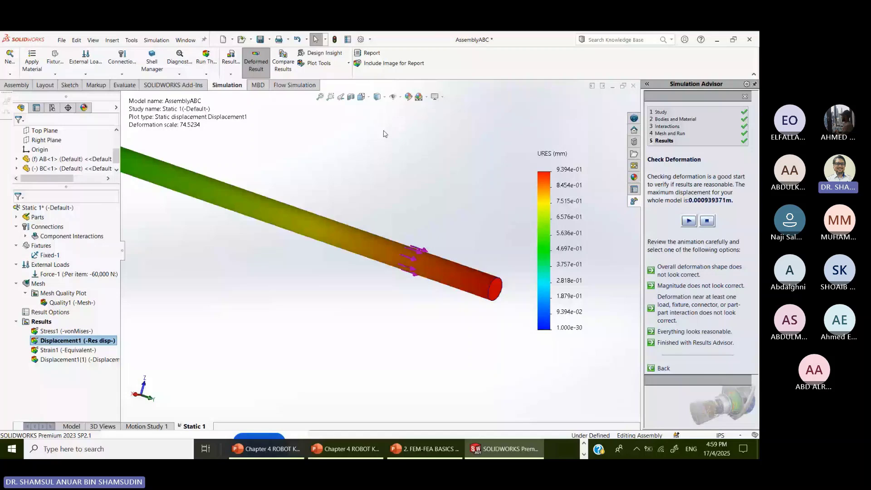
- Probe displacements of 9.392e-01 mm at the loaded end and 4.743e-01 mm at the step
left_click(318, 63)
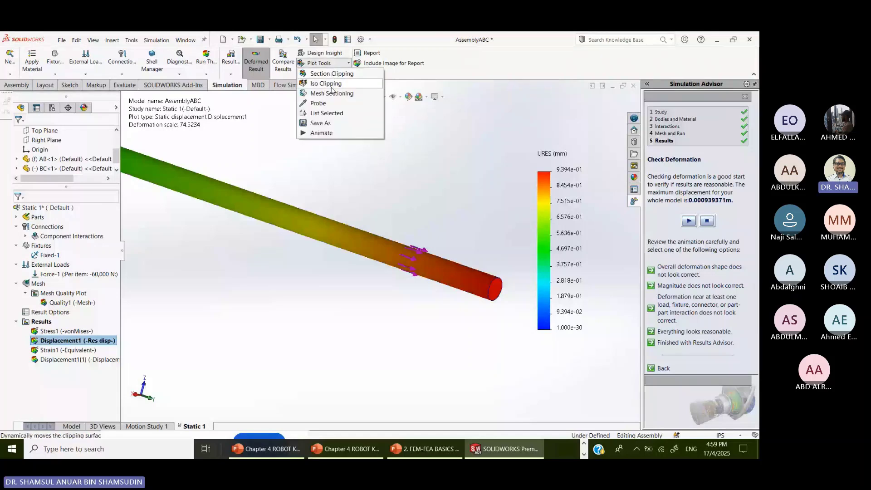
left_click(331, 103)
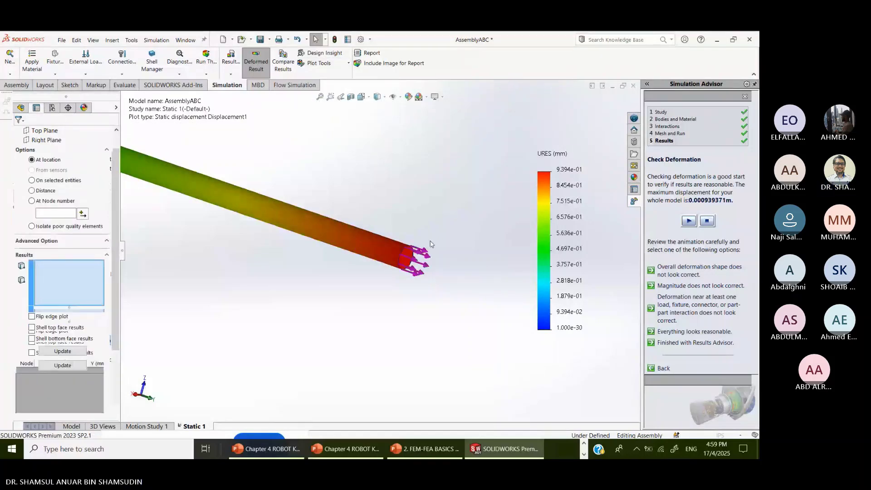
left_click(405, 250)
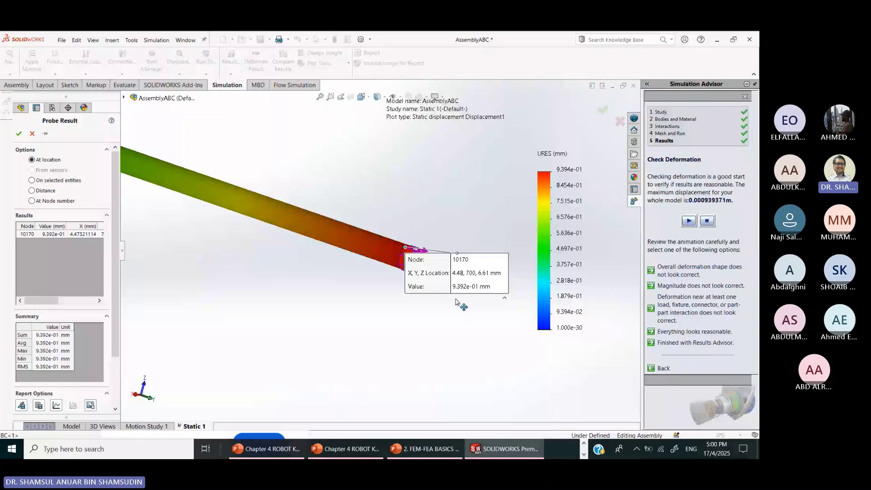
scroll(266, 210, "up", 4)
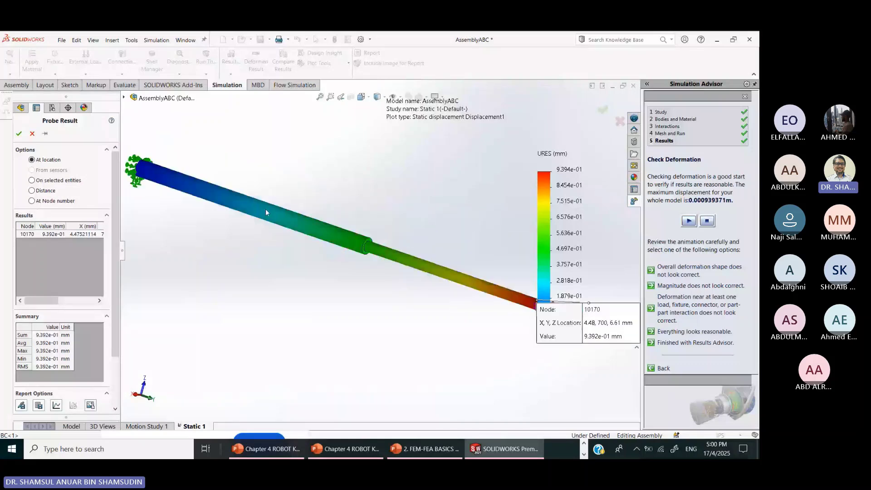
scroll(412, 231, "down", 2)
scroll(408, 230, "down", 1)
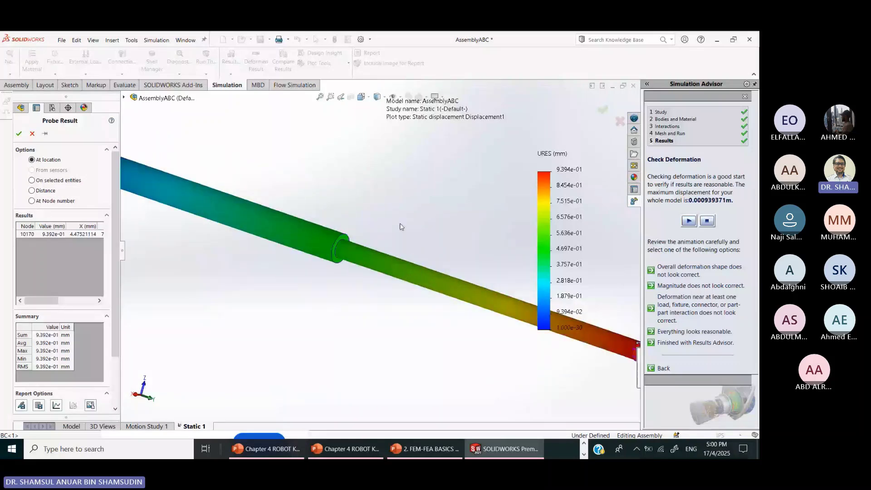
left_click(351, 231)
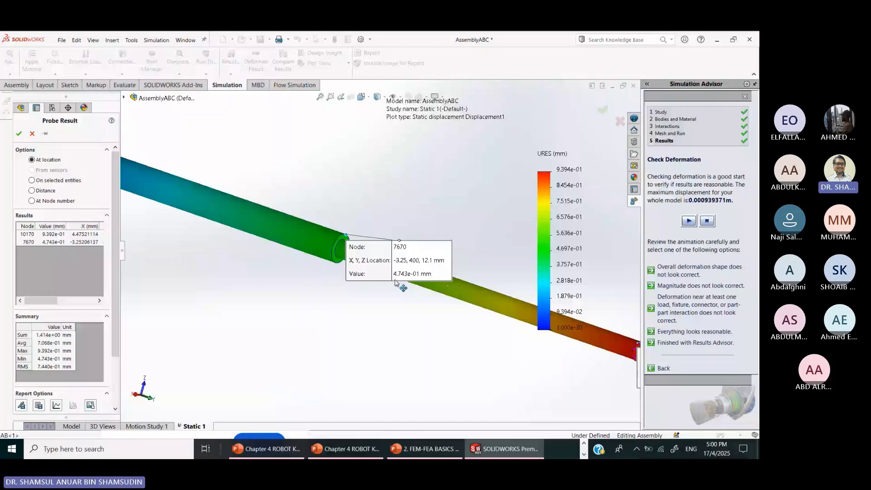
- Copy all of the analytical-solution MATLAB code from the text box on slide 36
mouse_move(291, 418)
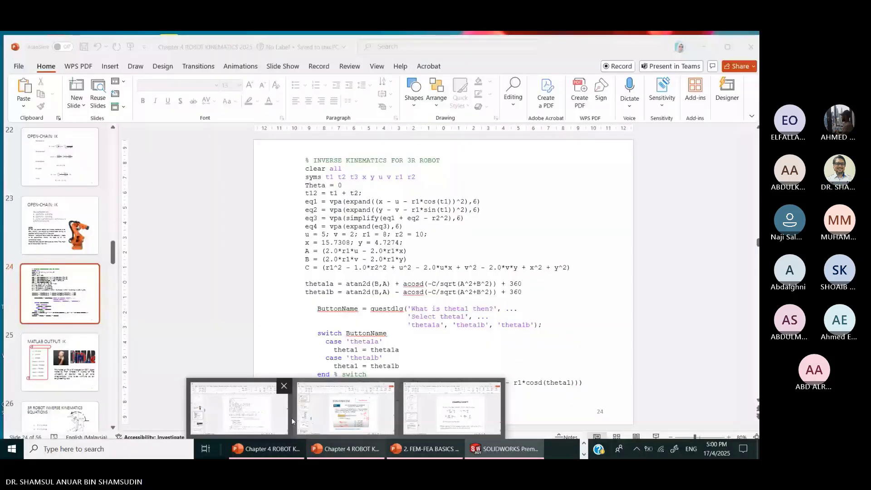
left_click(300, 415)
scroll(458, 300, "down", 1)
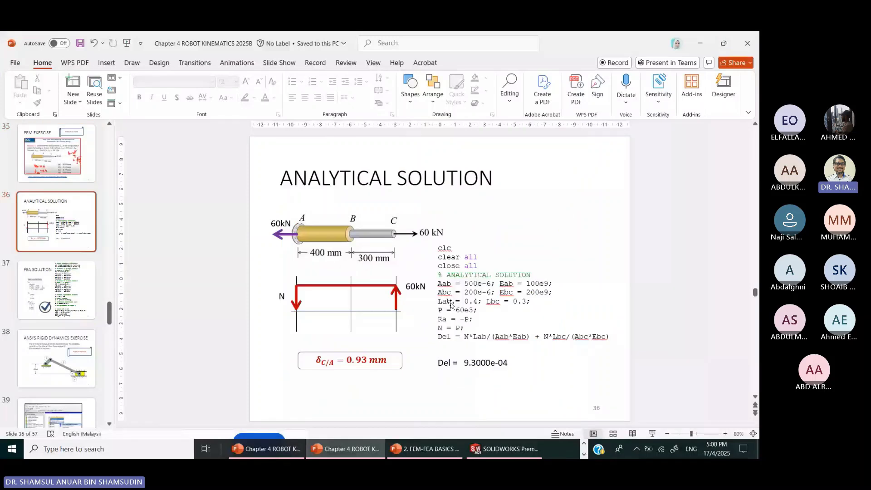
left_click(490, 326)
key("ctrl+a")
key("ctrl+c")
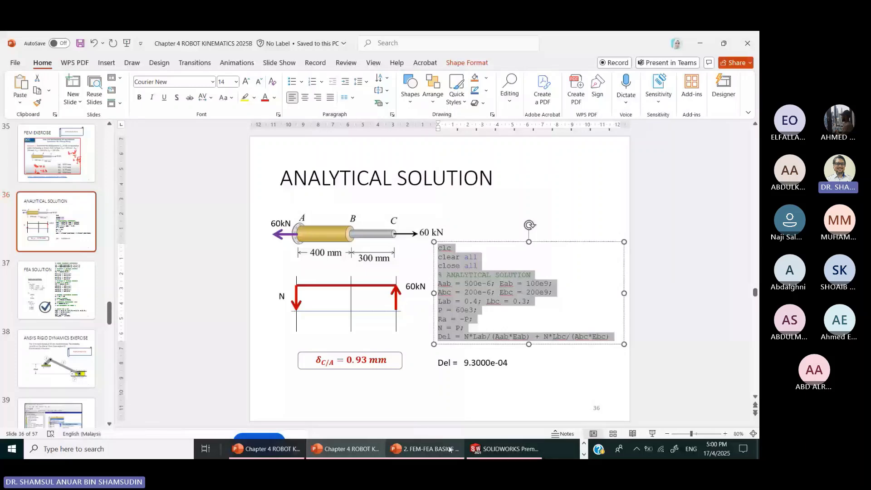
- Bring the Chrome window running MATLAB Online to the front
left_click(262, 450)
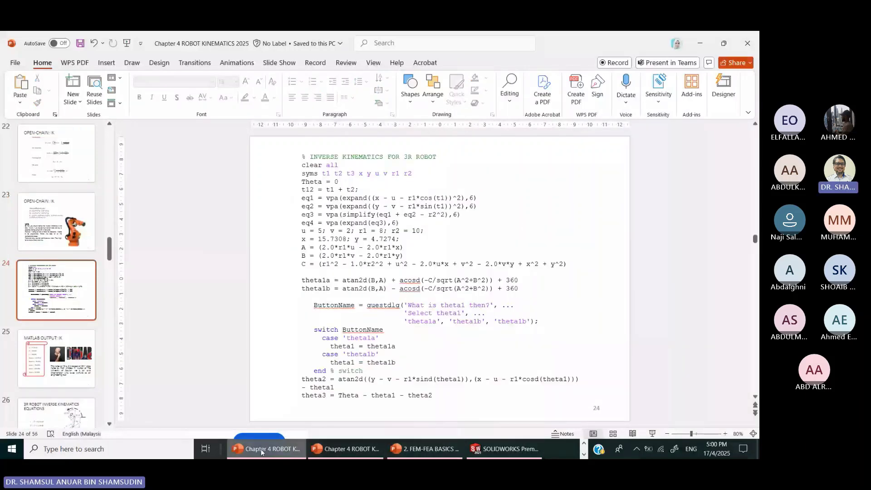
left_click(584, 446)
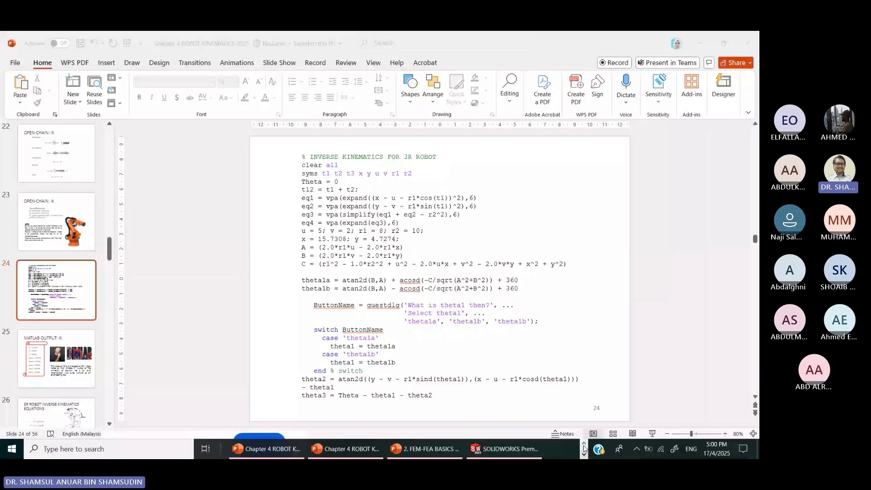
left_click(584, 446)
left_click(331, 450)
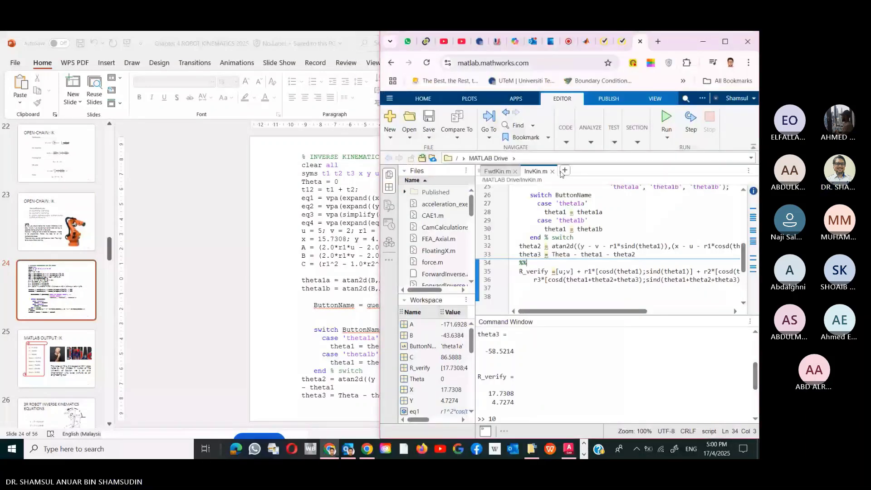
- Fill a new untitled3 script with the slide-36 analytical code, then the slide-37 FEA code, and run it
left_click(564, 171)
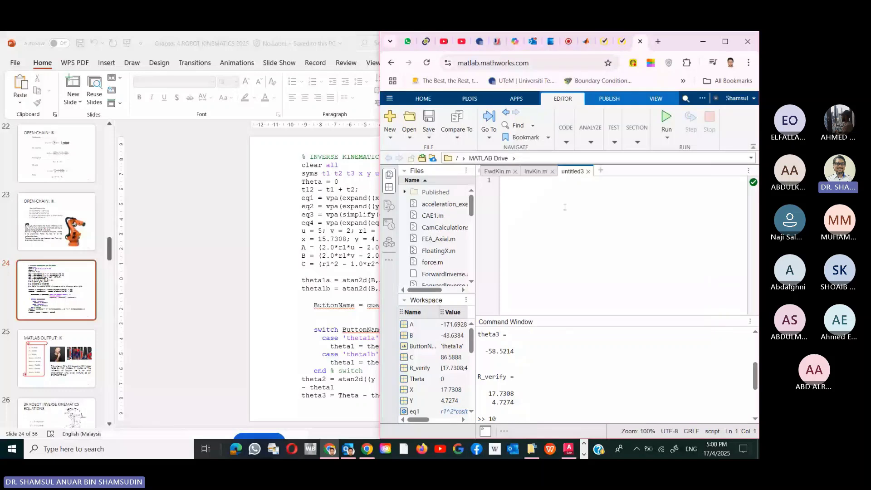
key("ctrl+v")
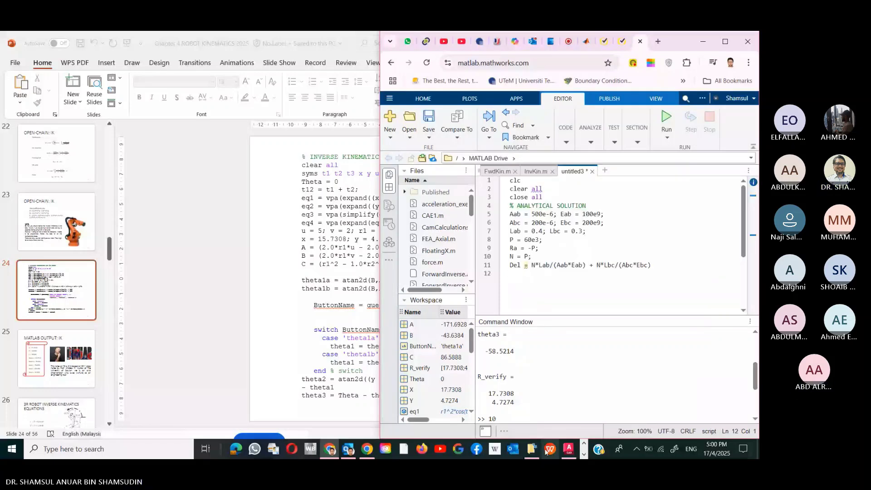
left_click(583, 454)
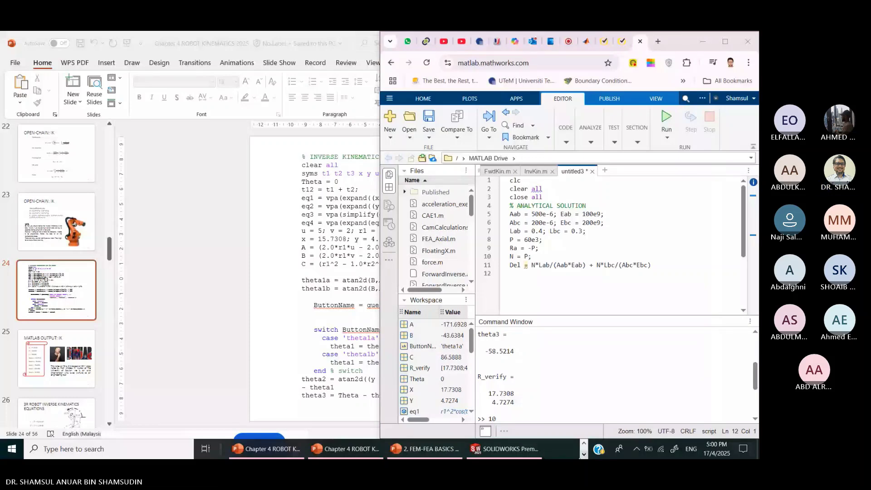
key("alt+Tab")
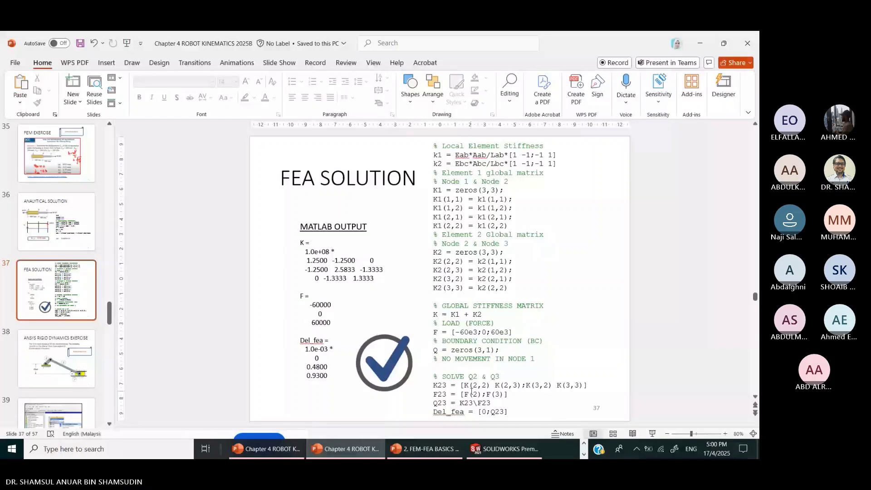
left_click_drag(509, 412, 430, 146)
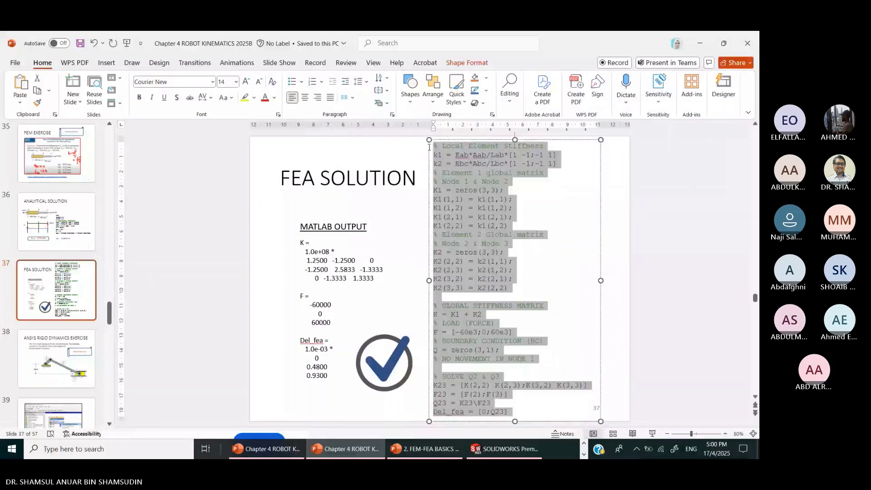
left_click(699, 44)
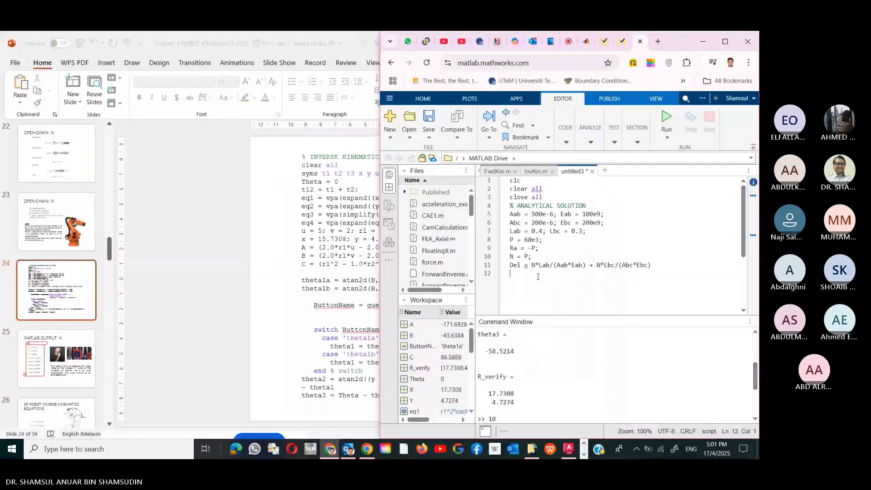
key("ctrl+v")
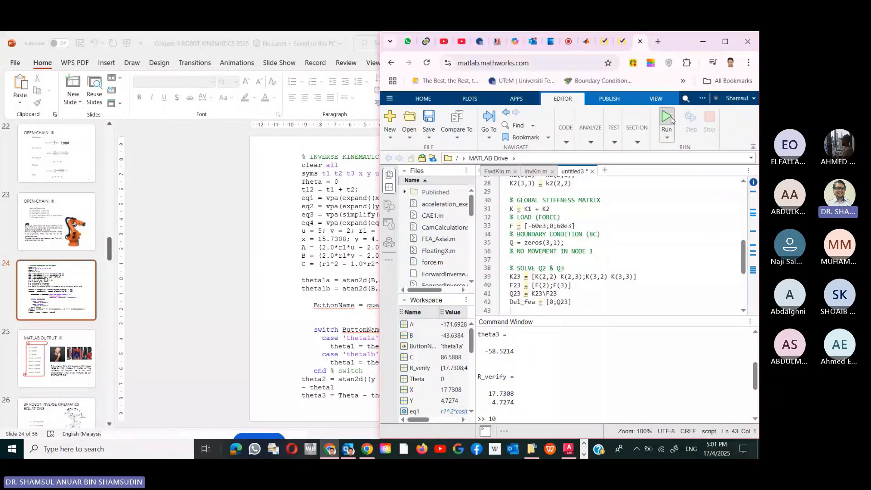
left_click(671, 119)
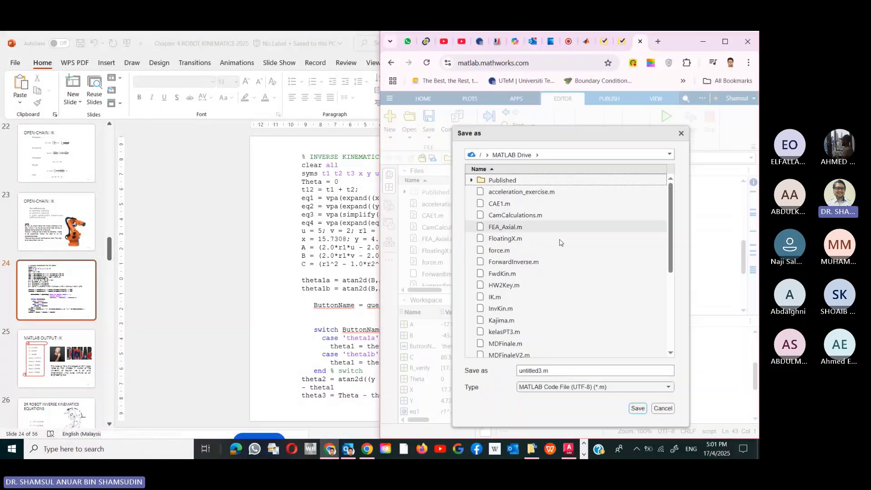
- Save the script as FindDelABC.m and run it, giving Del_fea = 1.0e-03 * [0; 0.4800; 0.9300]
left_click(555, 375)
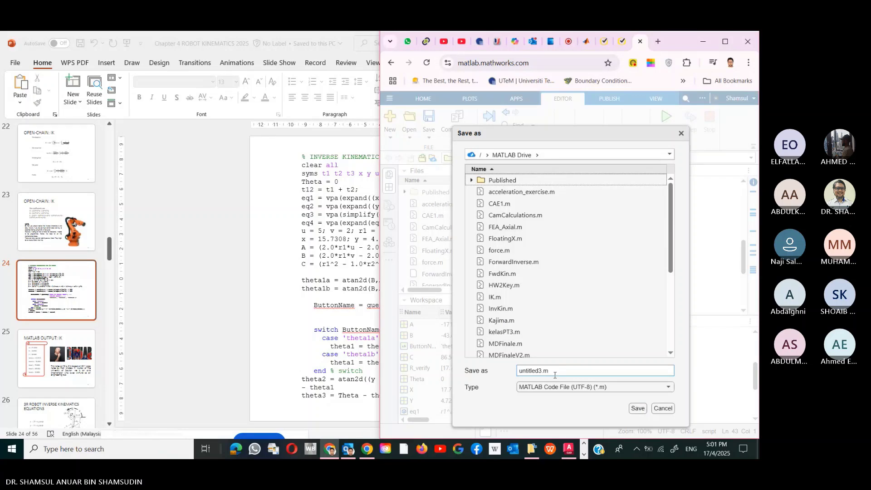
left_click_drag(555, 375, 489, 370)
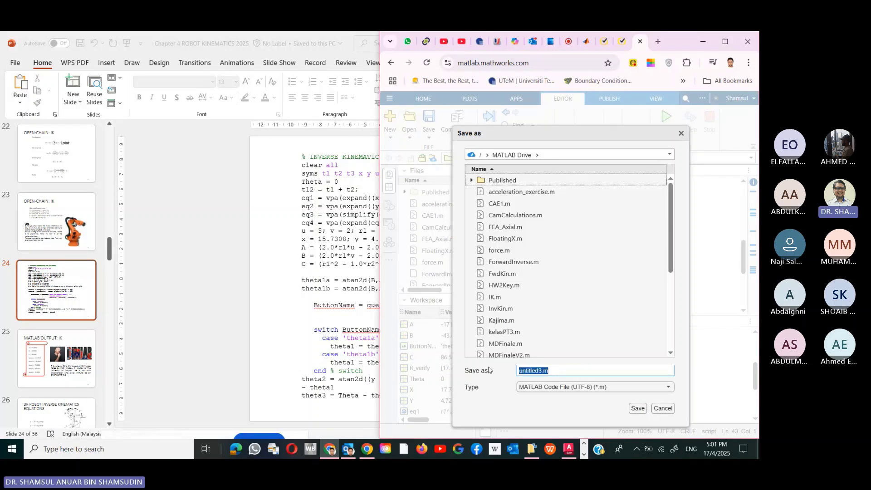
type("St")
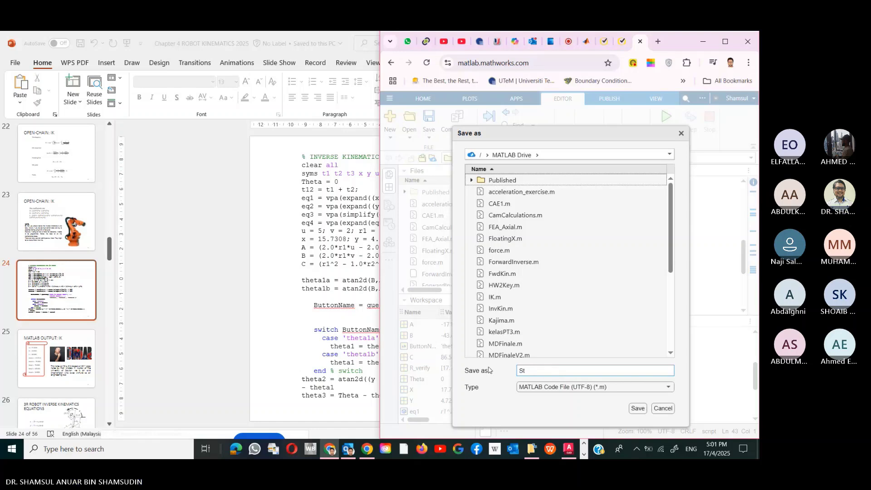
key("BackSpace")
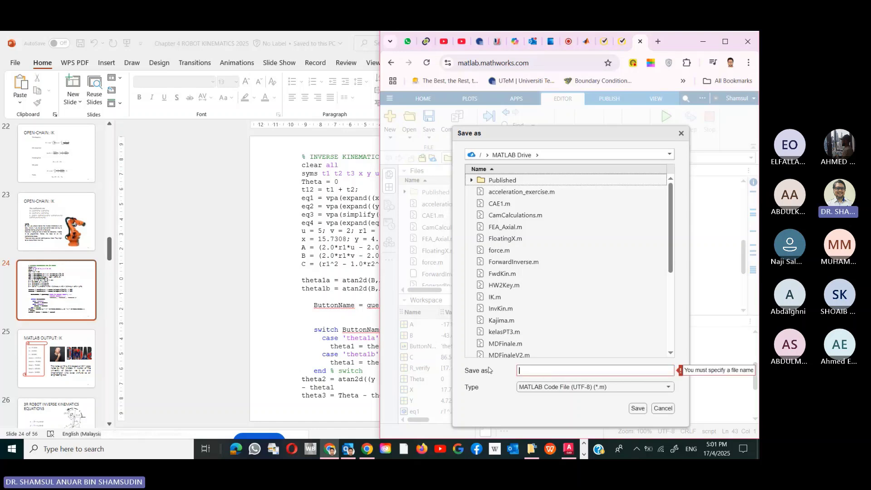
type("FindD")
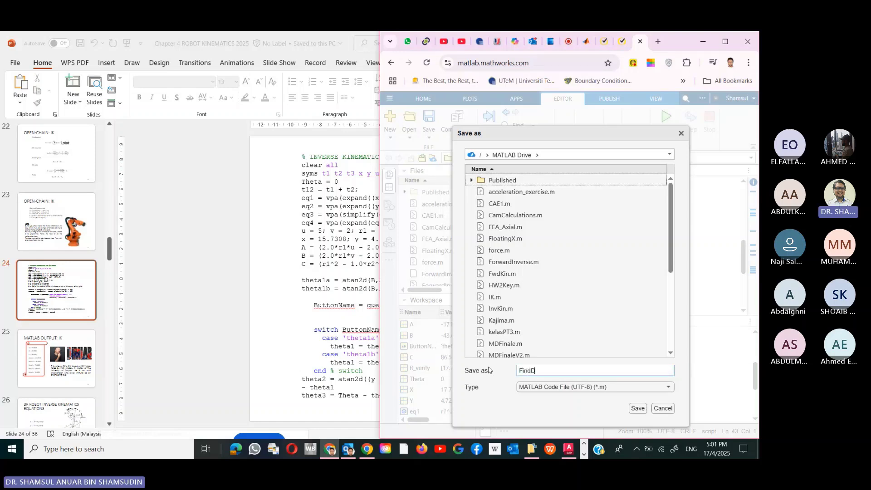
type("elA")
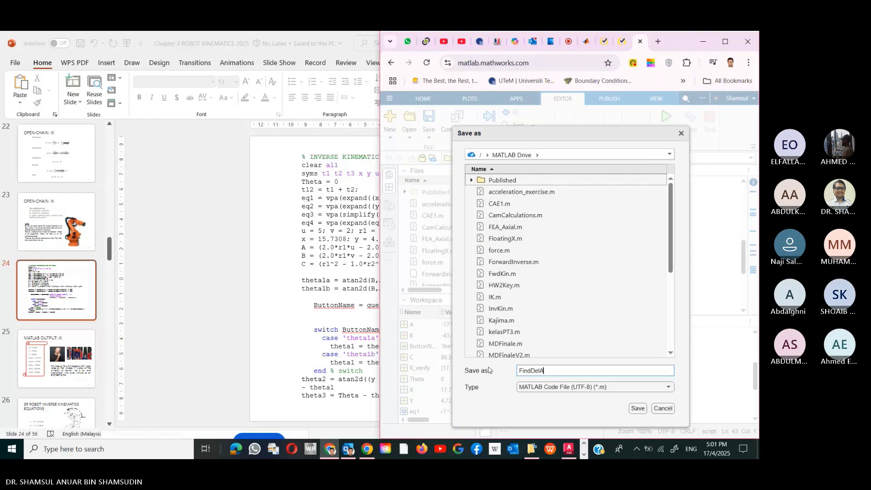
type("BC")
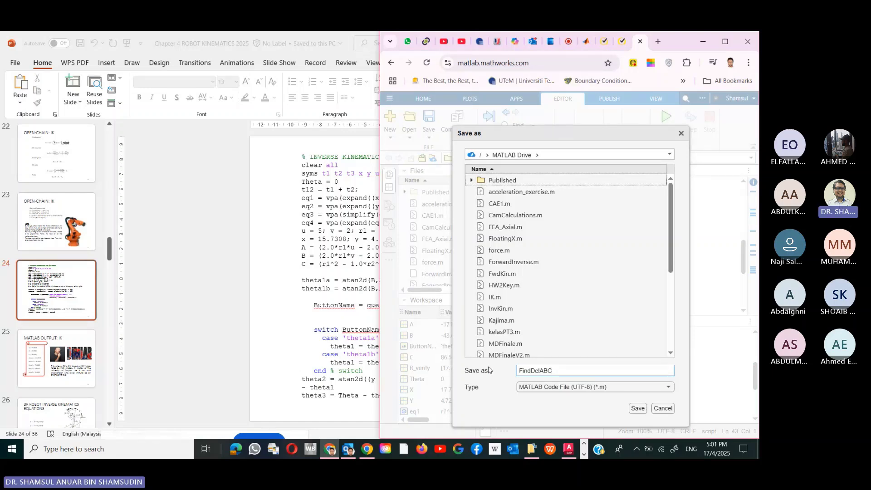
left_click(638, 408)
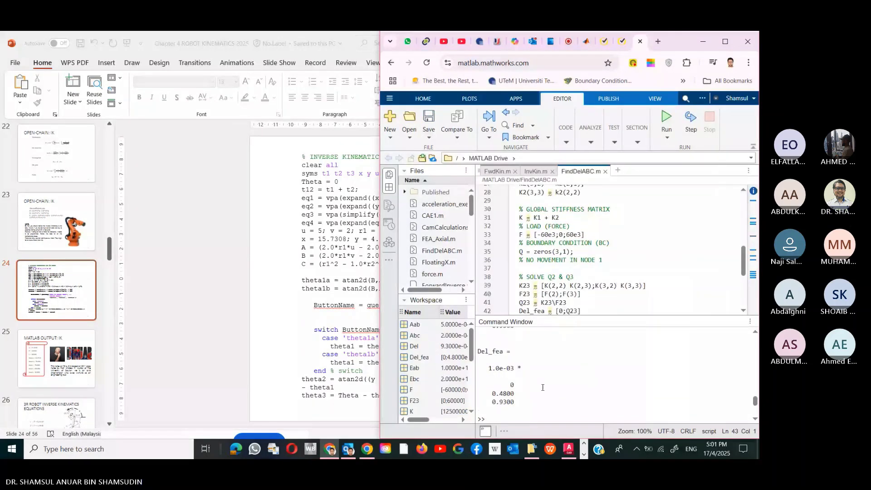
- Maximize MATLAB Online and scroll back through the Command Window results from Del to Del_fea
left_click(725, 42)
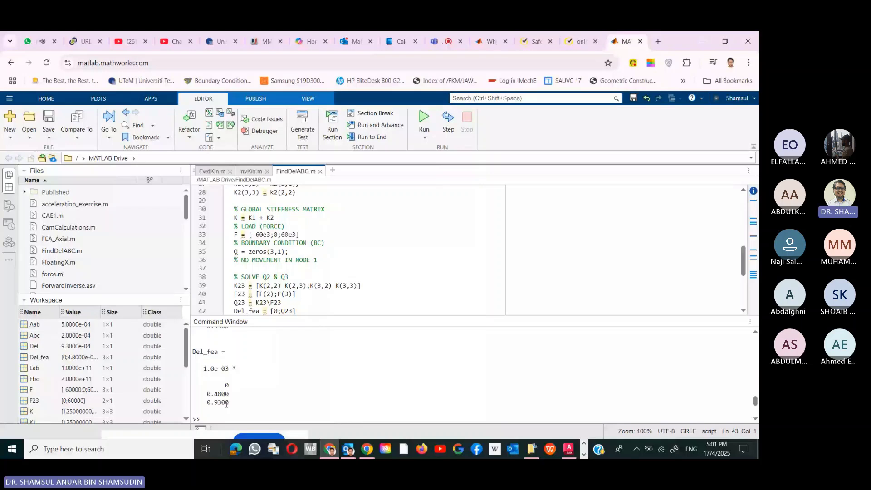
left_click(265, 389)
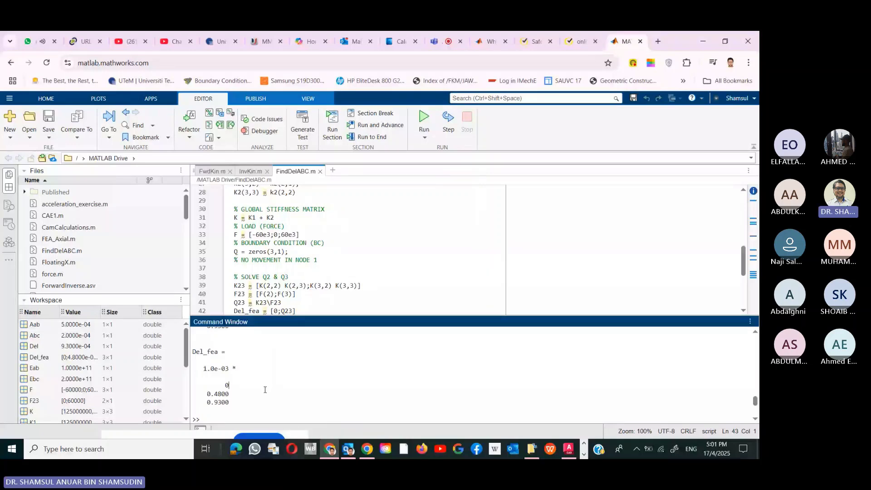
scroll(263, 383, "up", 3)
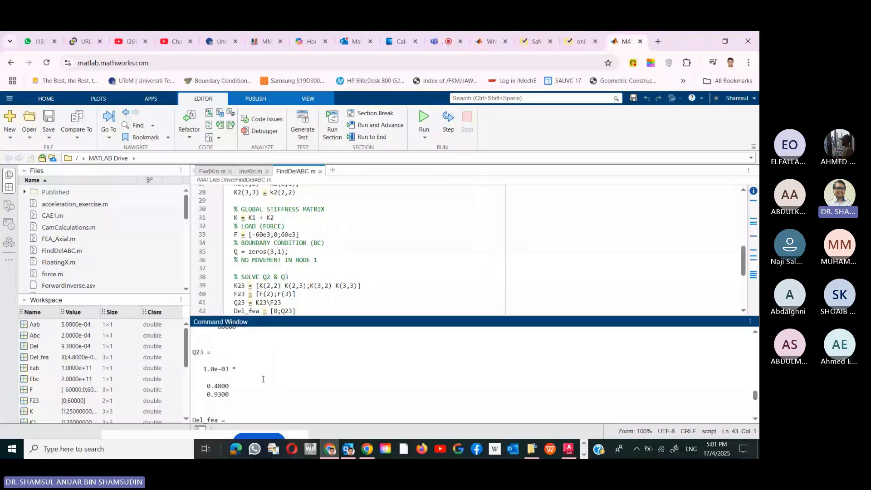
scroll(263, 379, "up", 1)
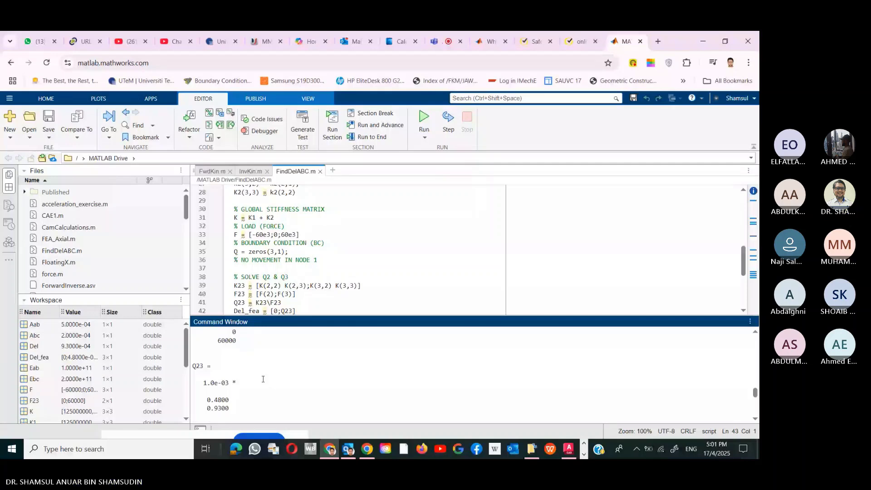
scroll(263, 379, "up", 3)
scroll(263, 379, "up", 2)
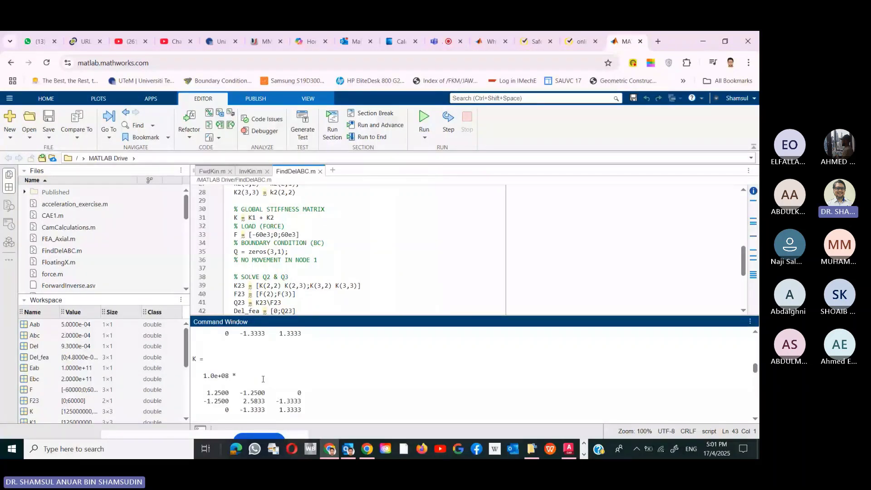
scroll(263, 378, "up", 2)
scroll(263, 379, "up", 3)
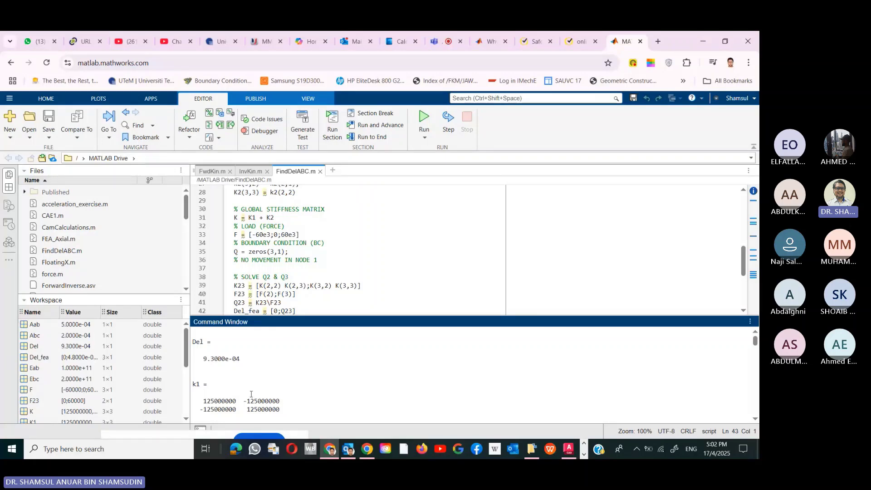
- Review the boundary-condition section of FindDelABC.m, then stop sharing the screen in Teams
left_click(326, 245)
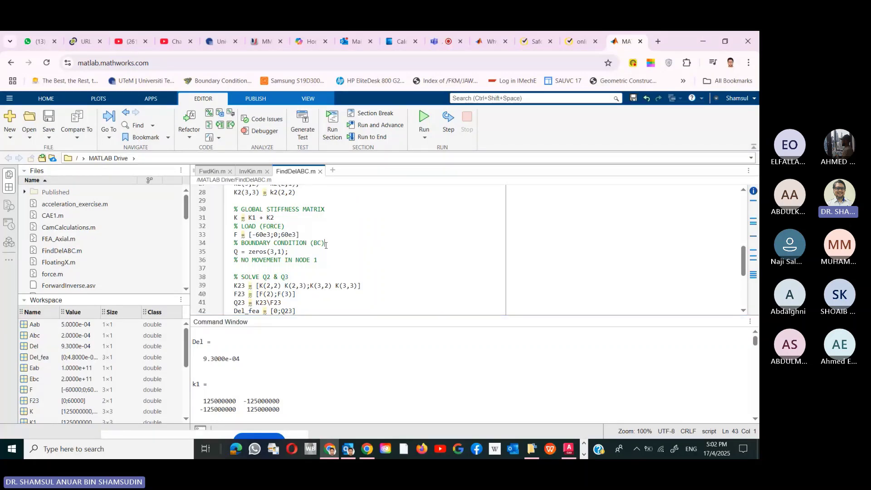
left_click(325, 245)
scroll(325, 255, "up", 6)
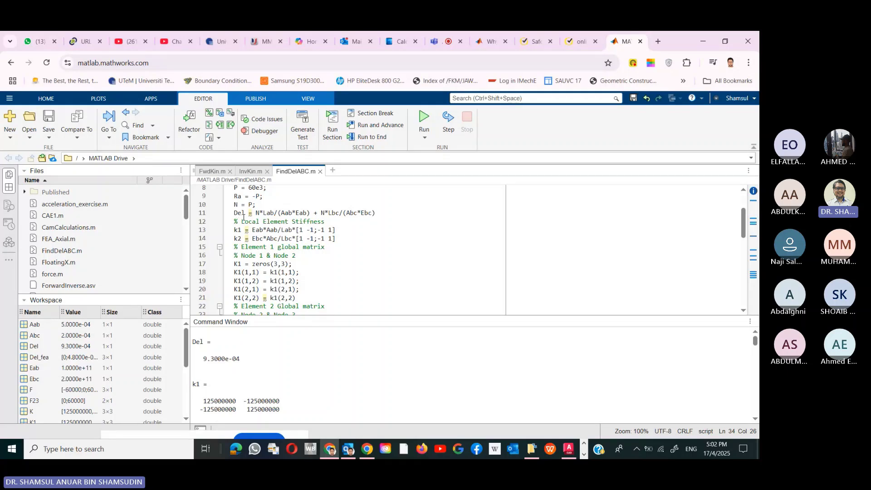
scroll(309, 226, "up", 3)
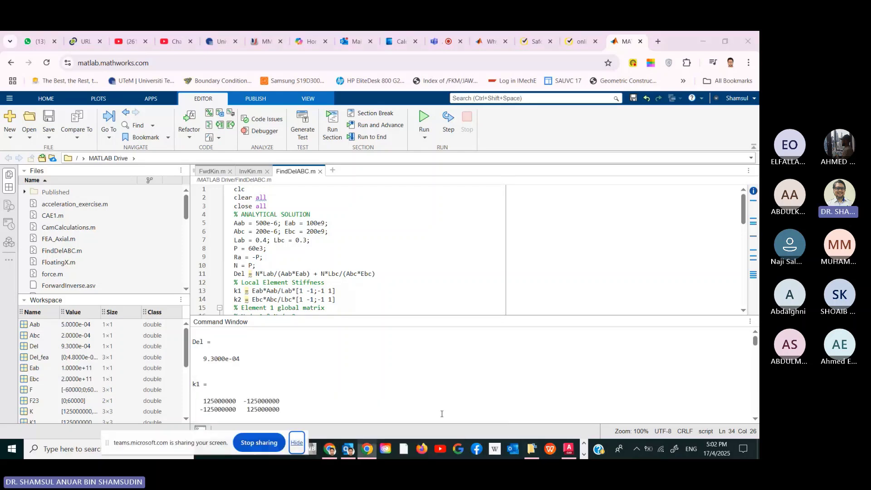
left_click(259, 443)
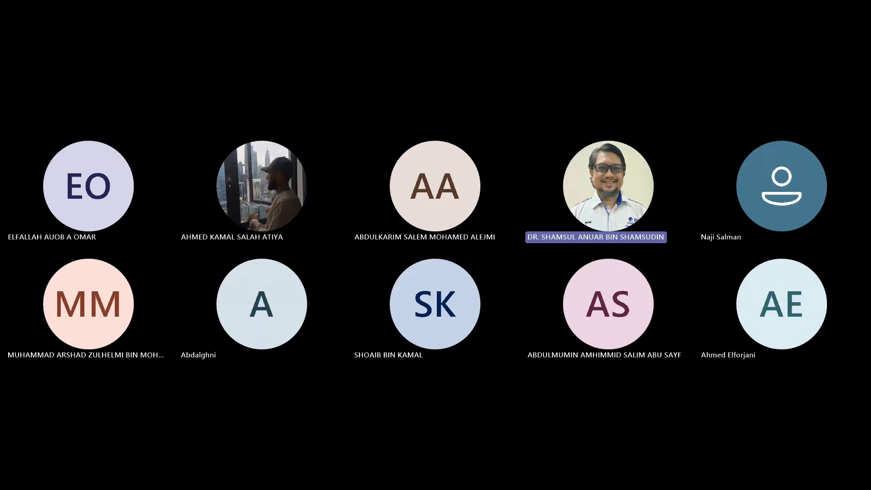